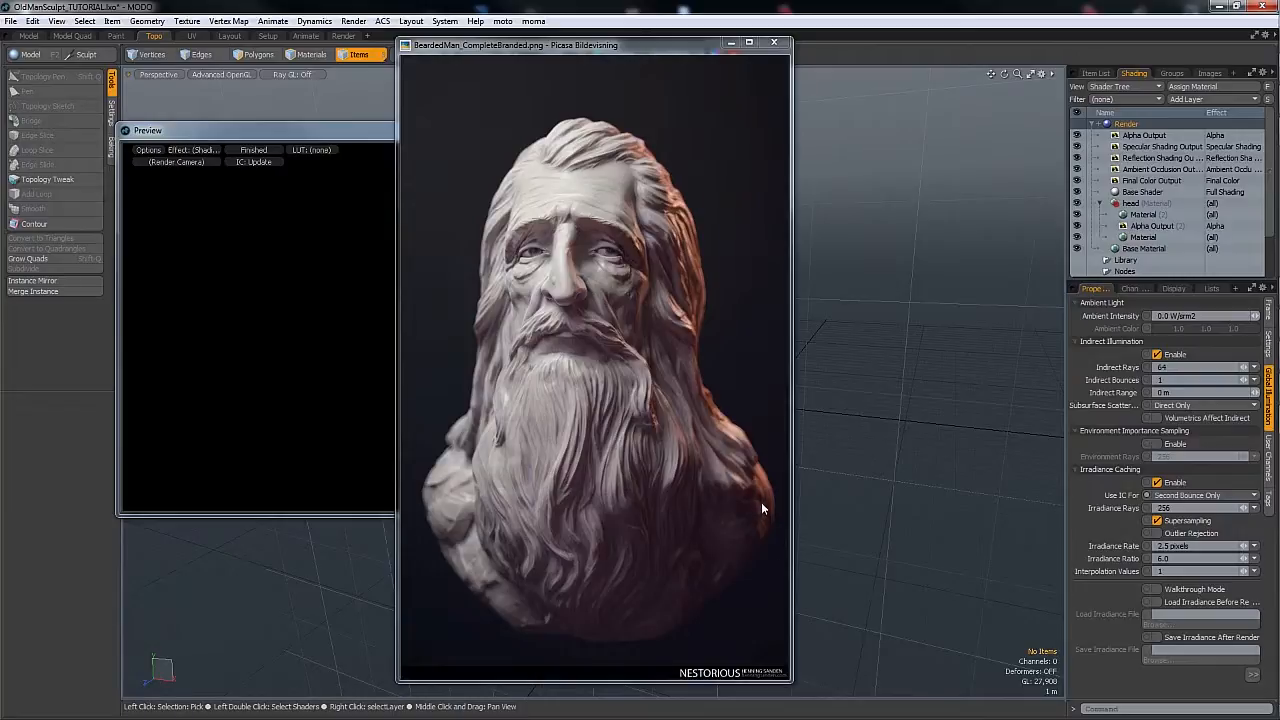
- Switch from the reference image to MODO, frame the bust and select the headLow_GEO mesh
click(840, 470)
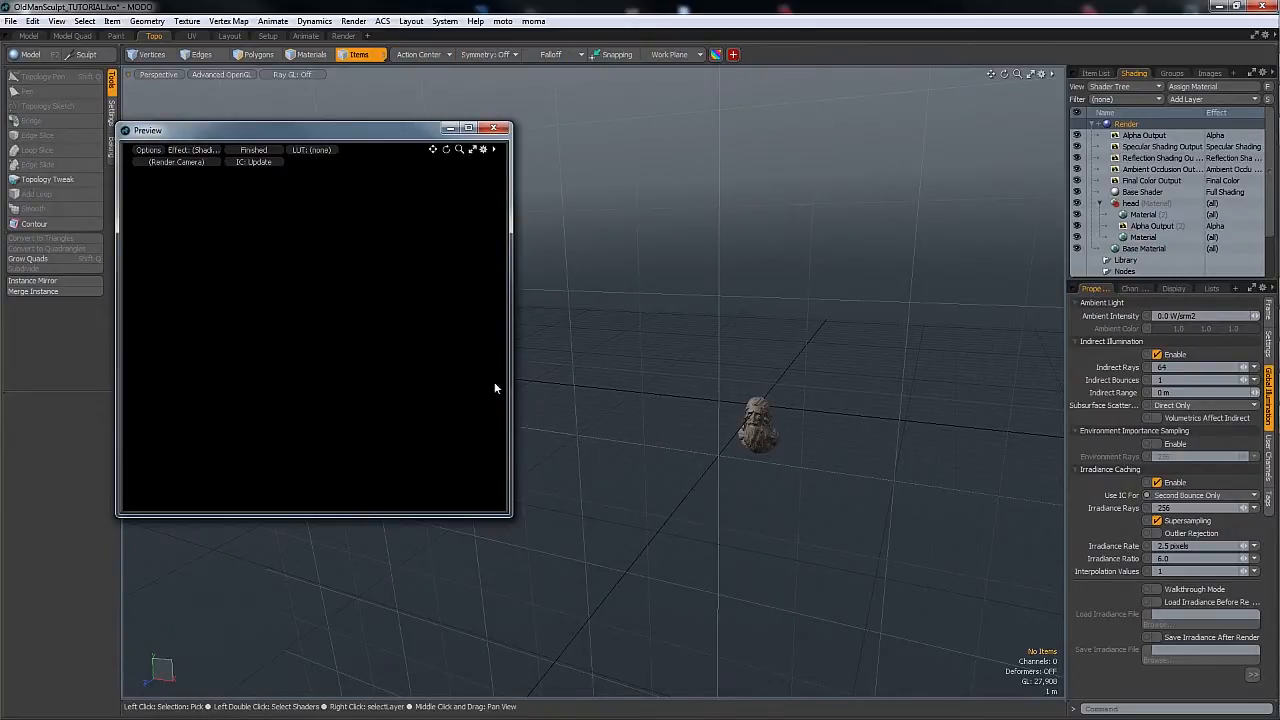
ctrl+alt+drag(720, 404, 730, 366)
alt+shift+drag(738, 530, 742, 360)
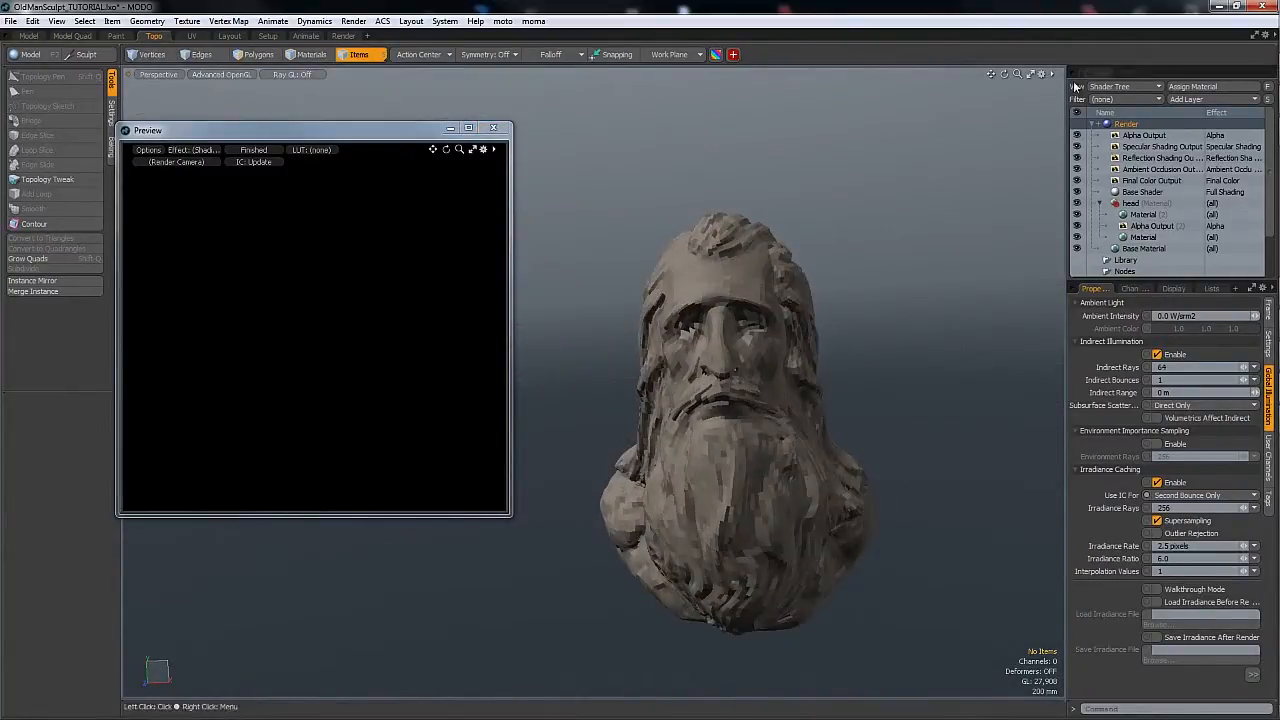
click(1095, 73)
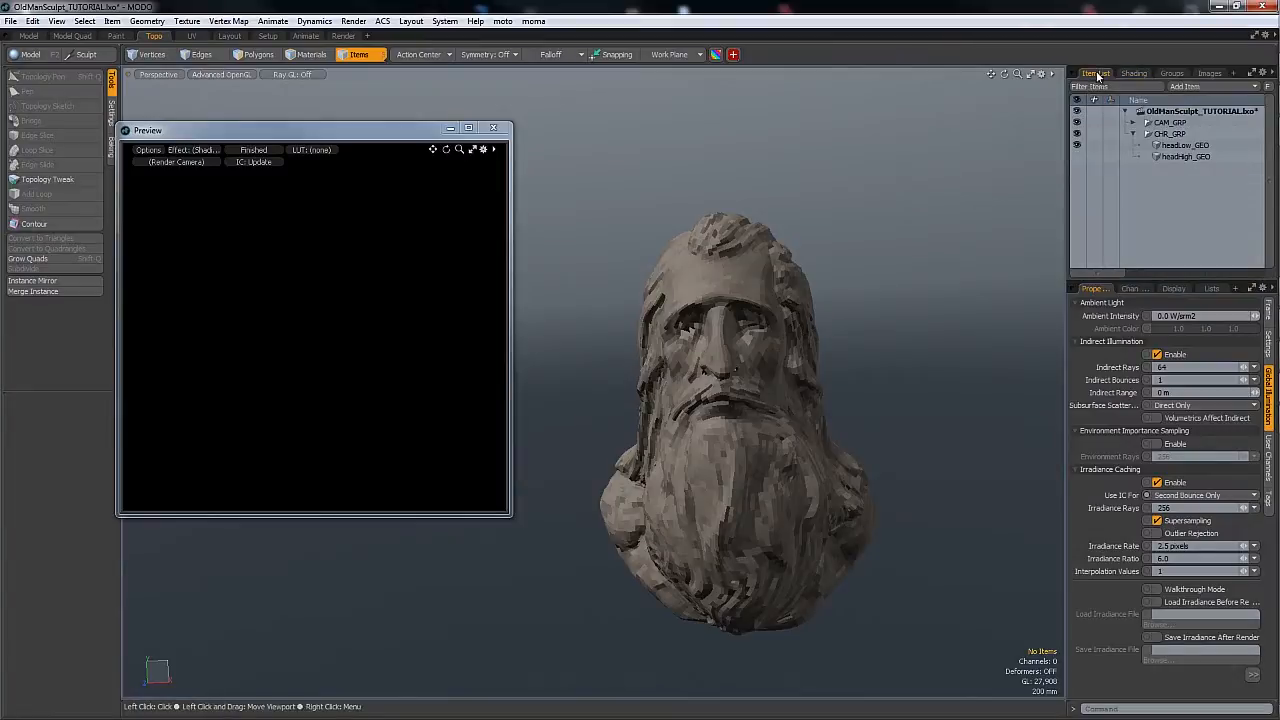
click(1175, 146)
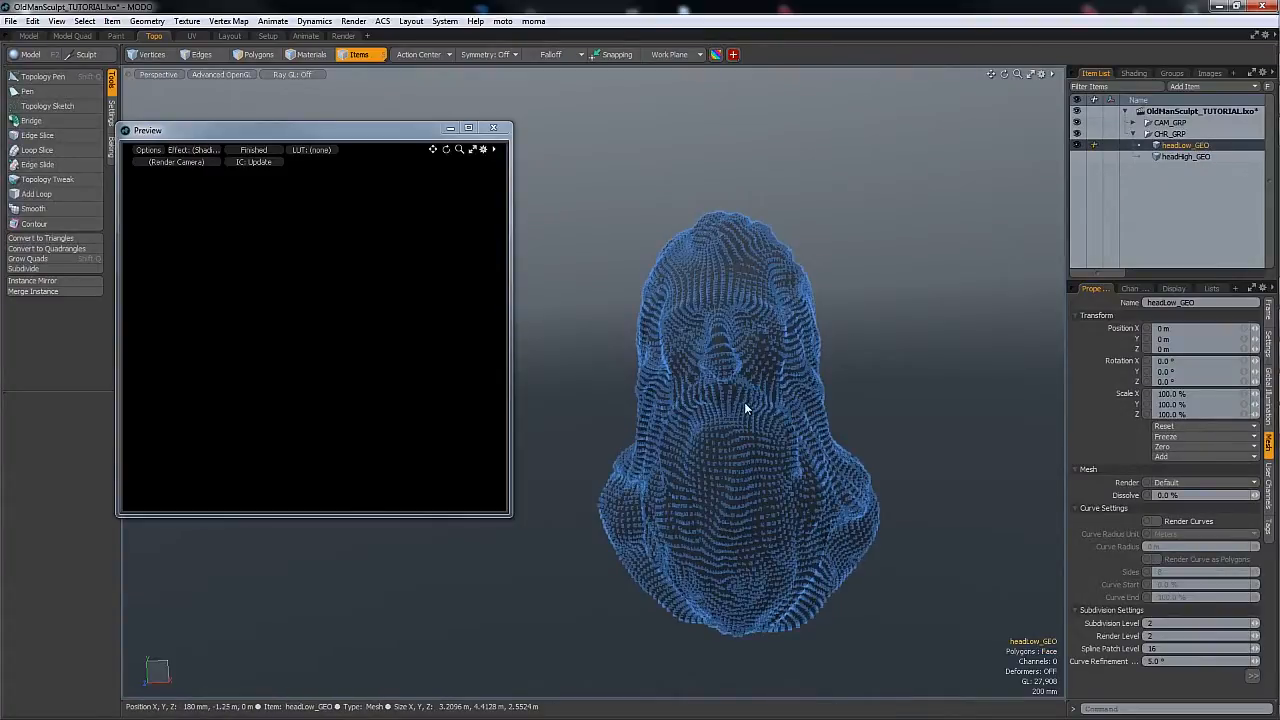
- Turn on the wireframe display over headLow_GEO in edge selection mode and inspect its topology around the face
key(ctrl+3)
click(788, 420)
ctrl+alt+drag(786, 422, 821, 373)
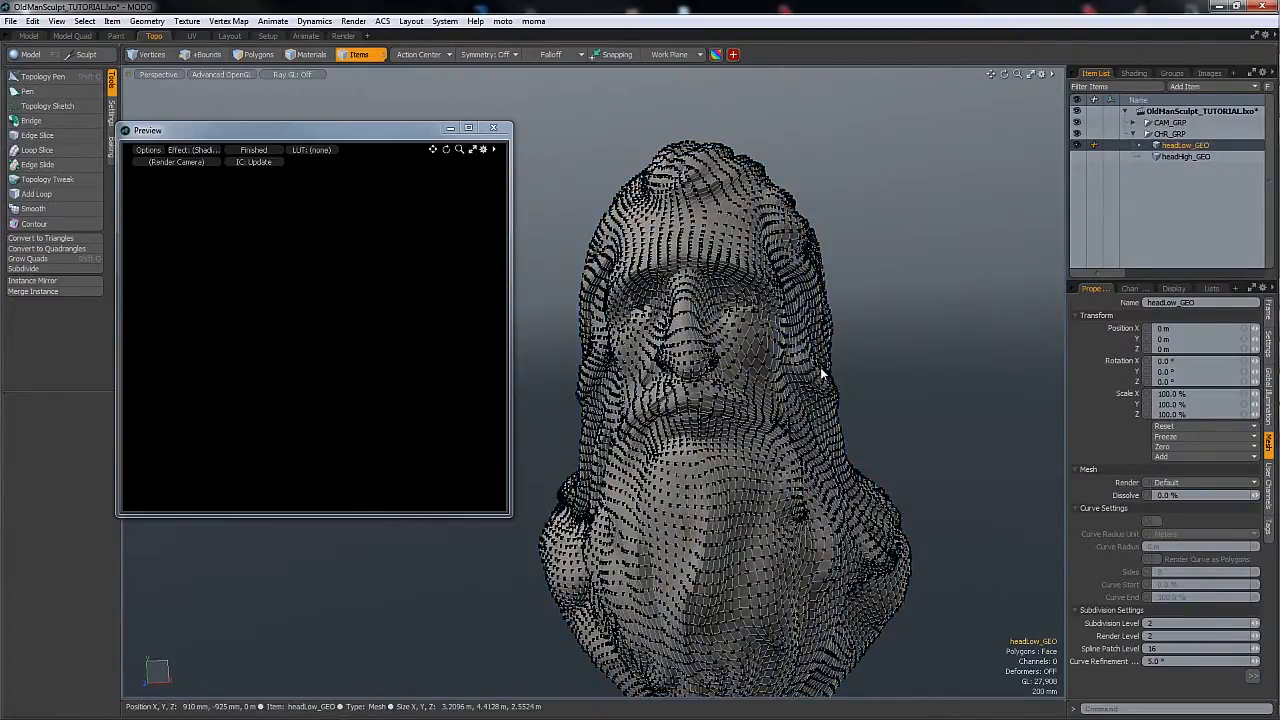
key(2)
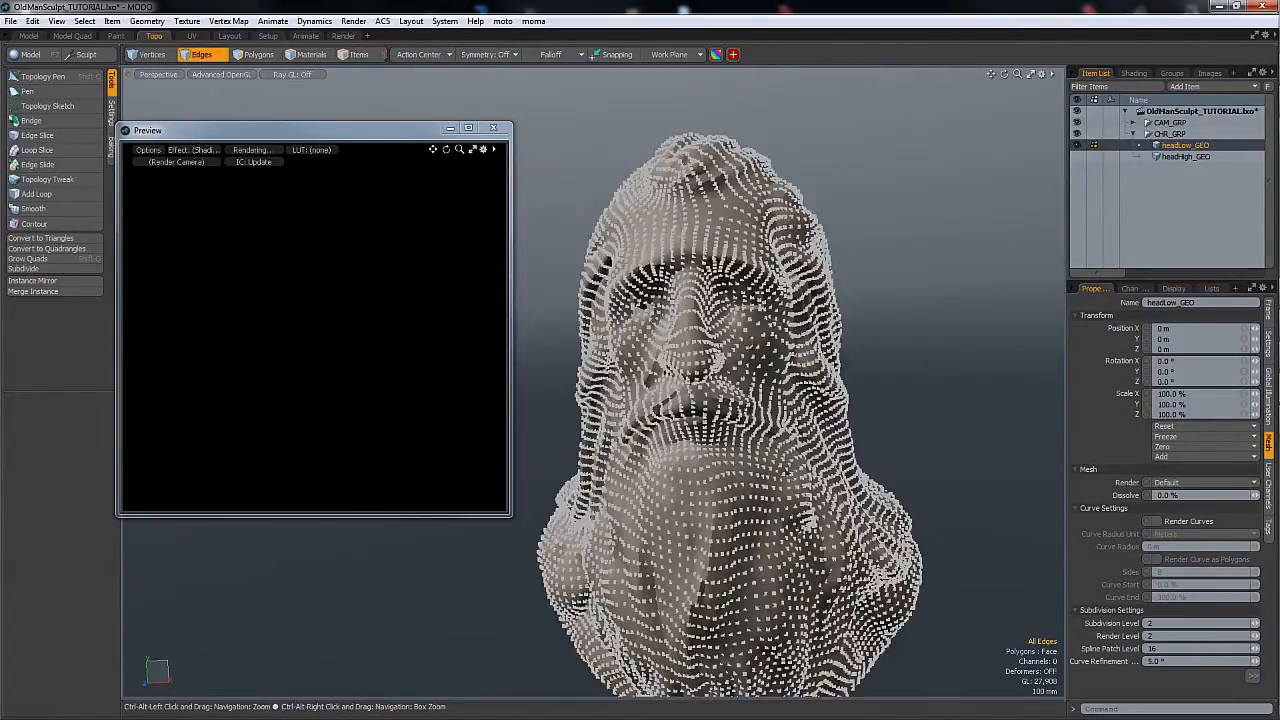
key(ctrl+3)
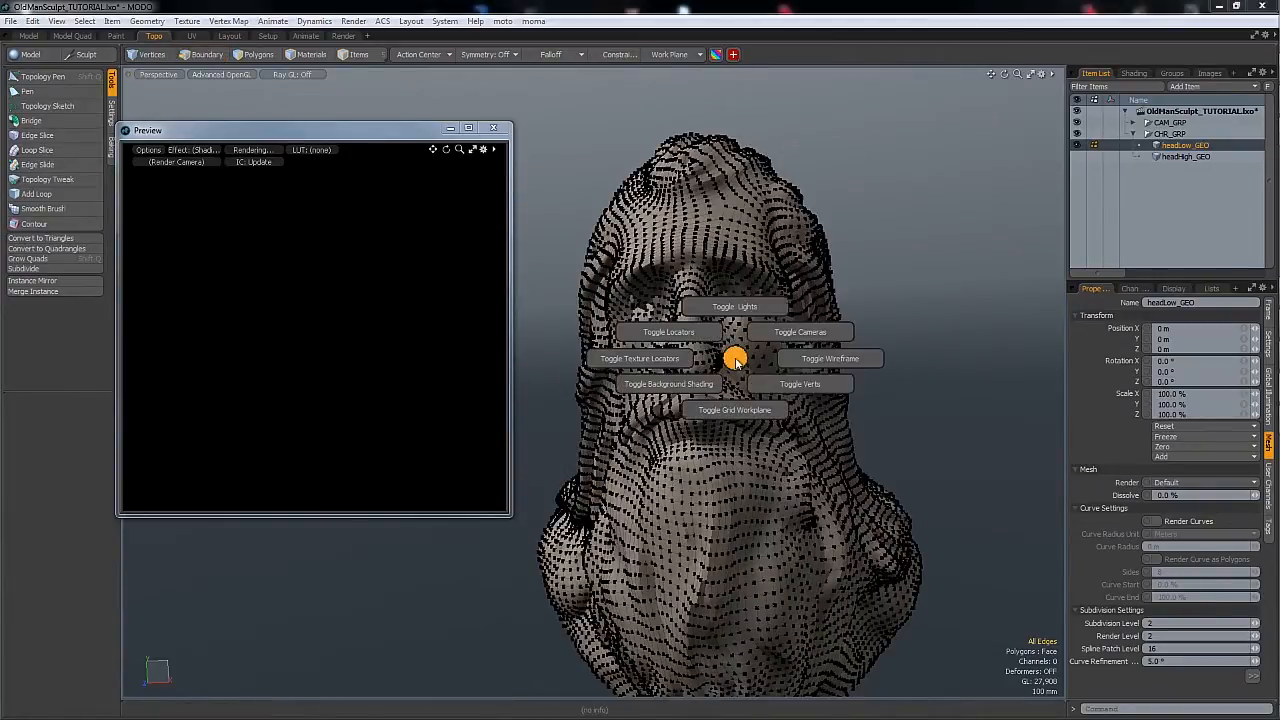
click(812, 357)
alt+drag(820, 355, 705, 332)
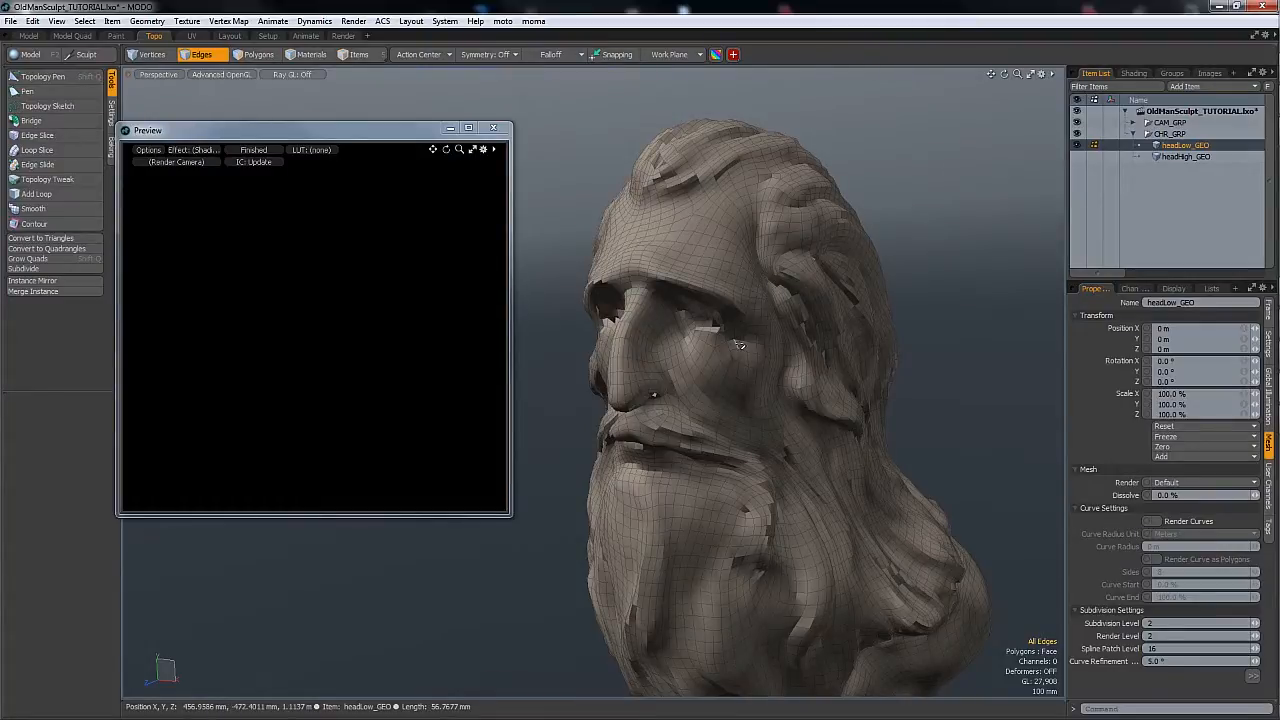
alt+drag(738, 345, 817, 354)
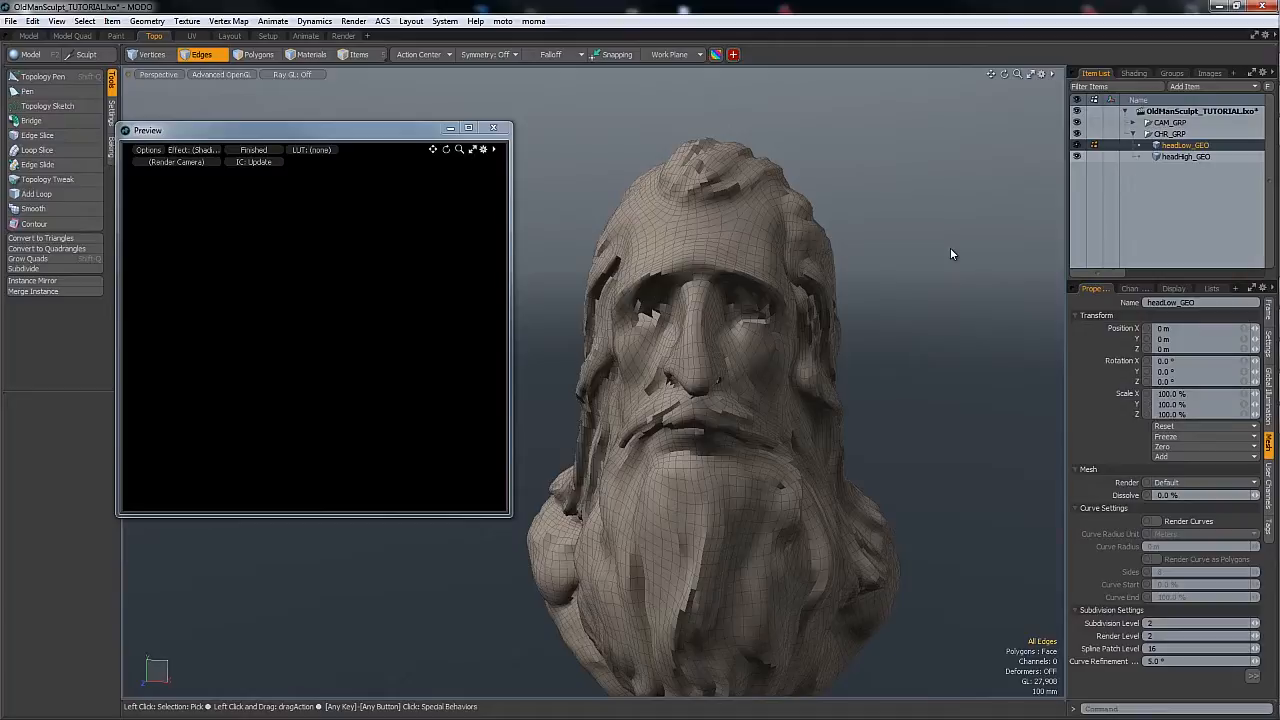
- Inspect the detailed headHigh_GEO sculpt on its own, and make headLow_GEO visible again
key(Tab)
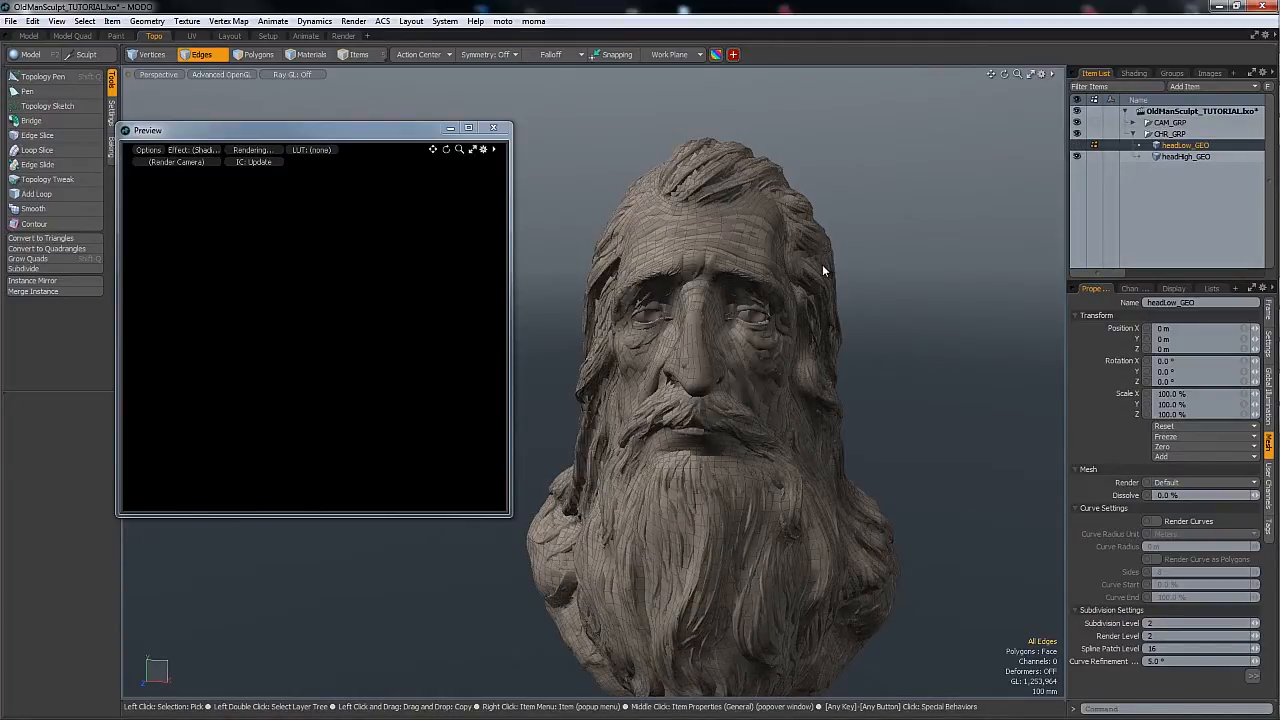
alt+drag(777, 358, 749, 407)
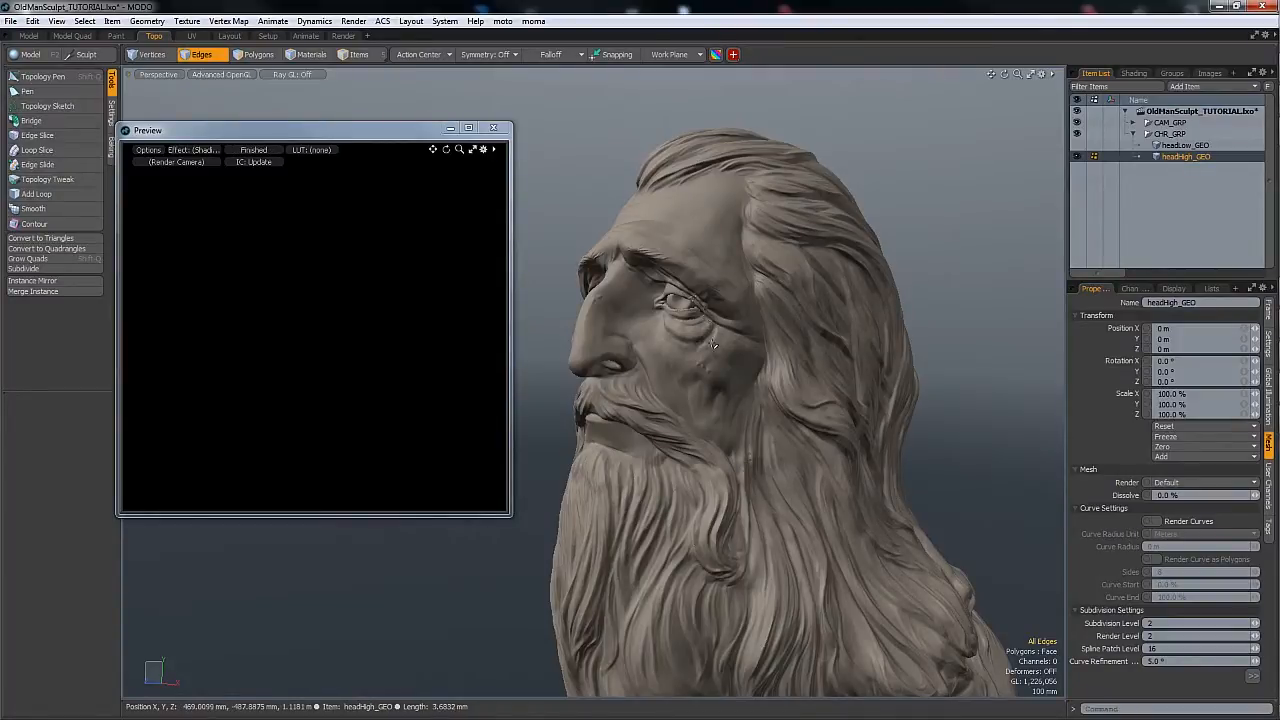
ctrl+alt+drag(706, 318, 788, 346)
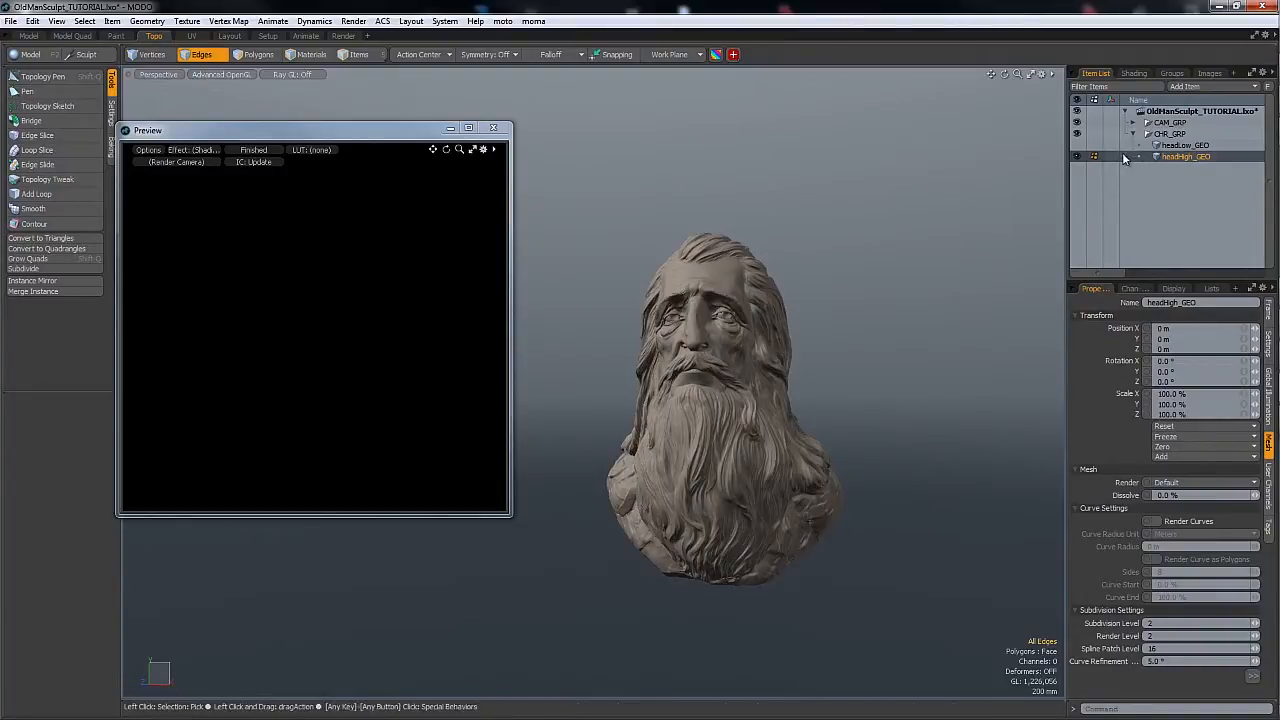
click(1077, 150)
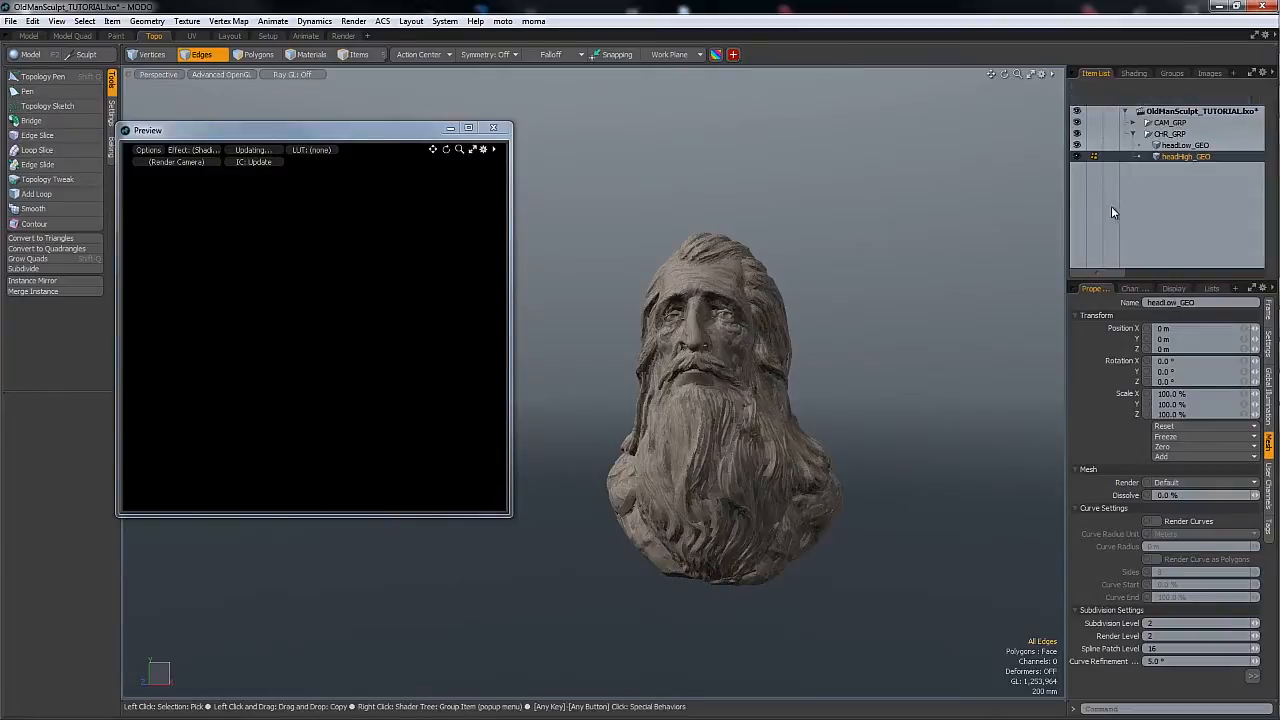
- Check the material assignment dialog for the two head meshes in item mode without applying anything
click(1134, 73)
key(5)
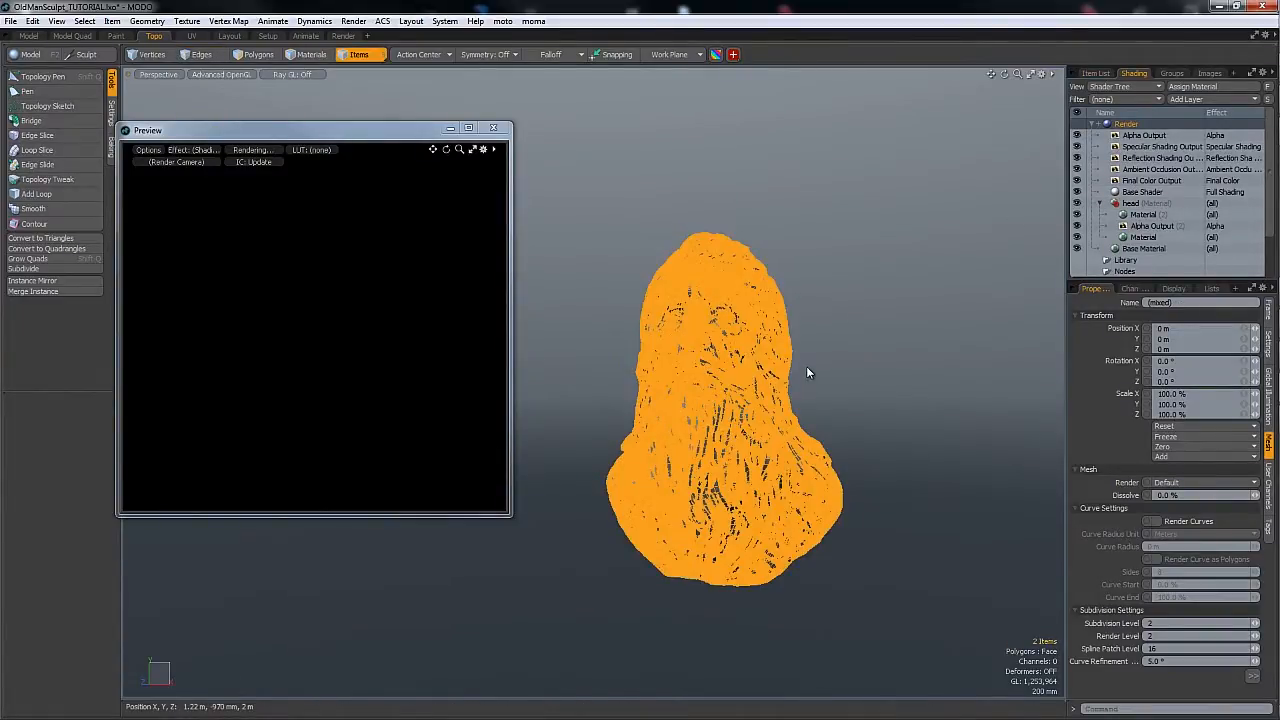
key(m)
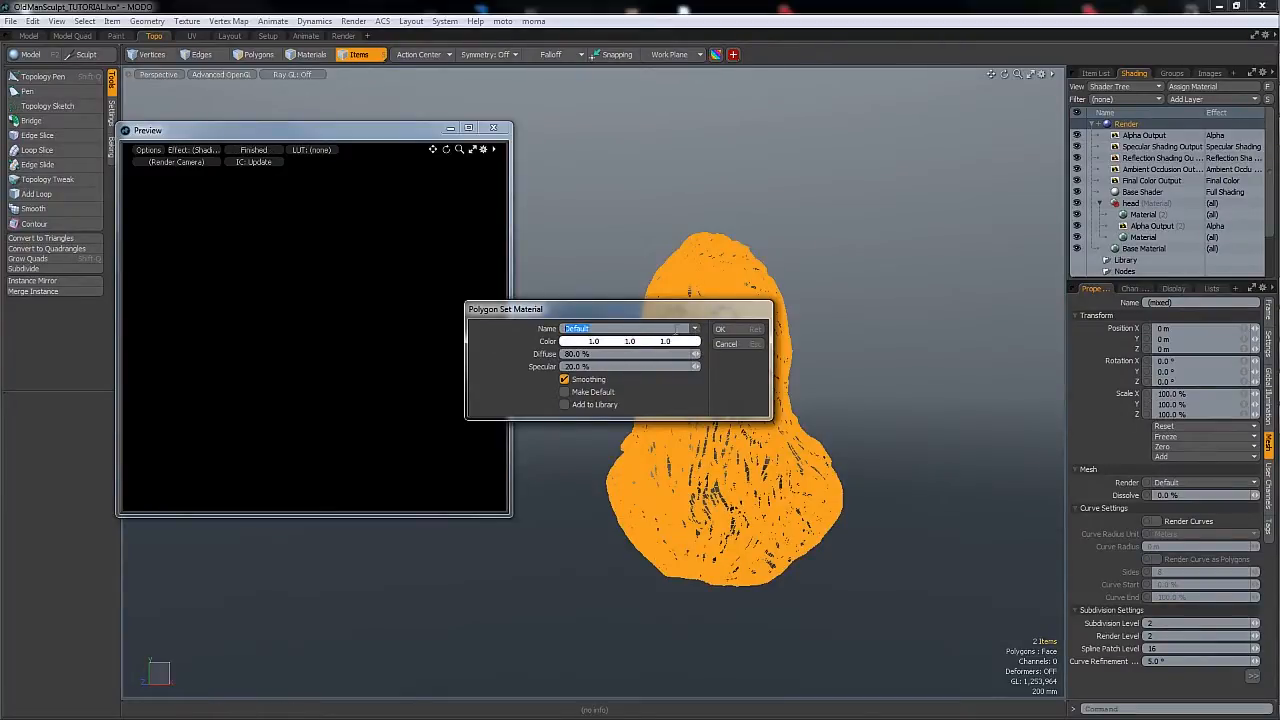
click(724, 346)
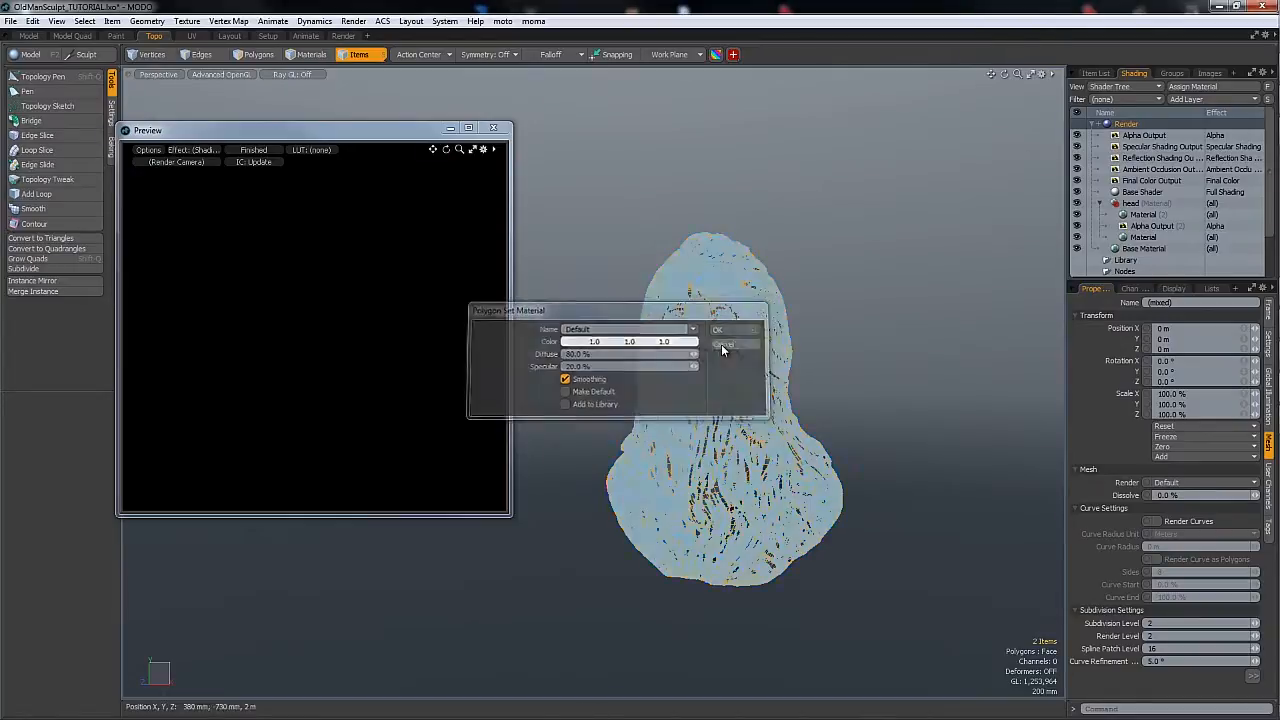
- Review the head material's diffuse color, roughness, Fresnel and specular amount in the shader tree
click(1146, 215)
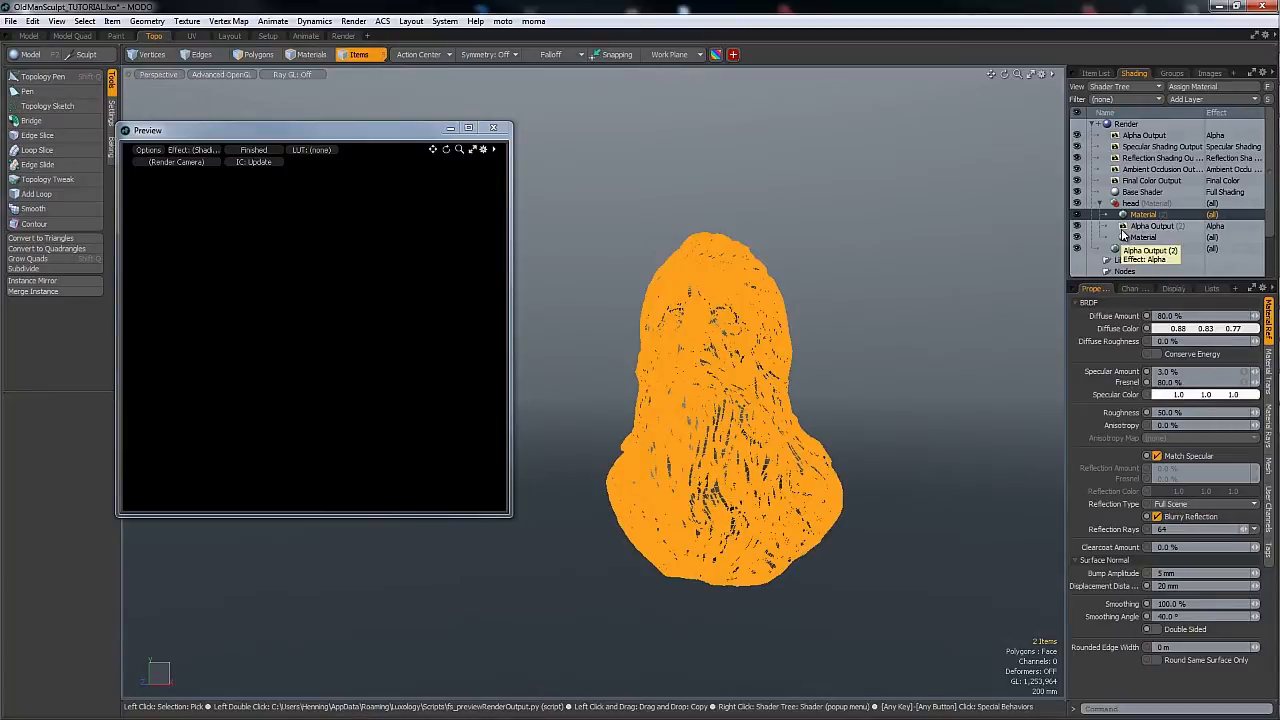
click(1181, 330)
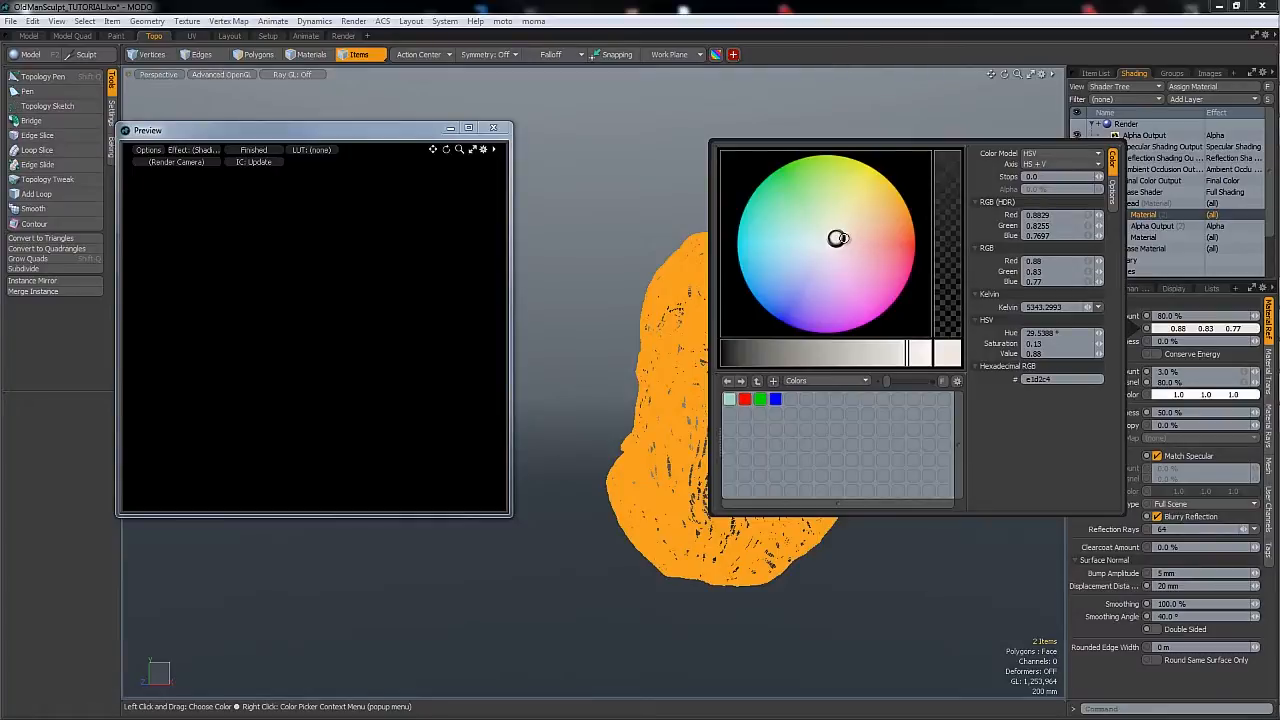
click(957, 530)
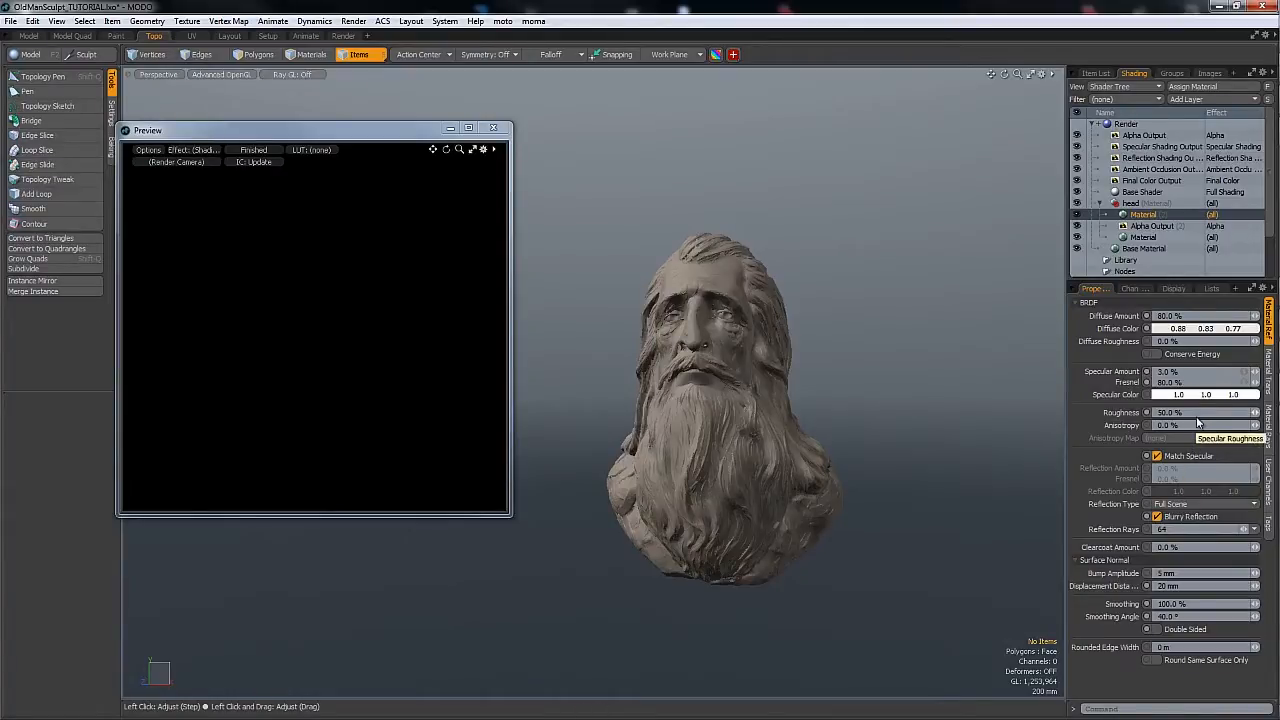
click(1168, 412)
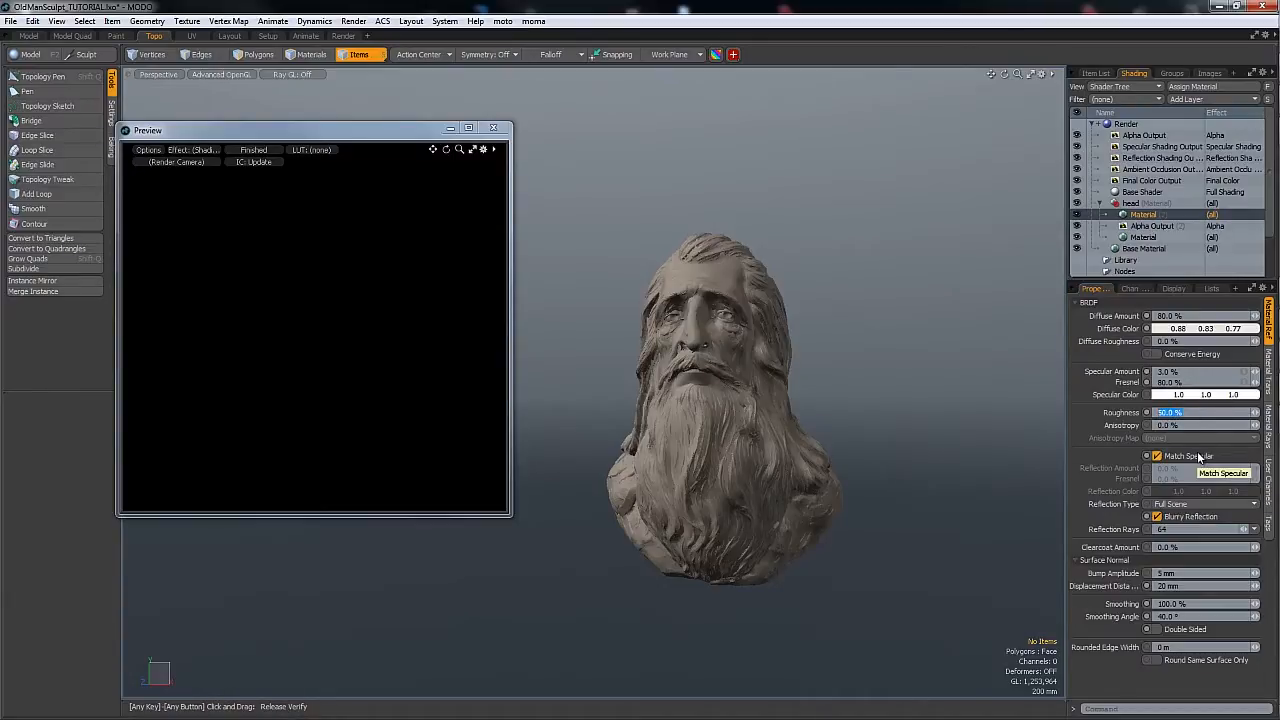
click(1159, 383)
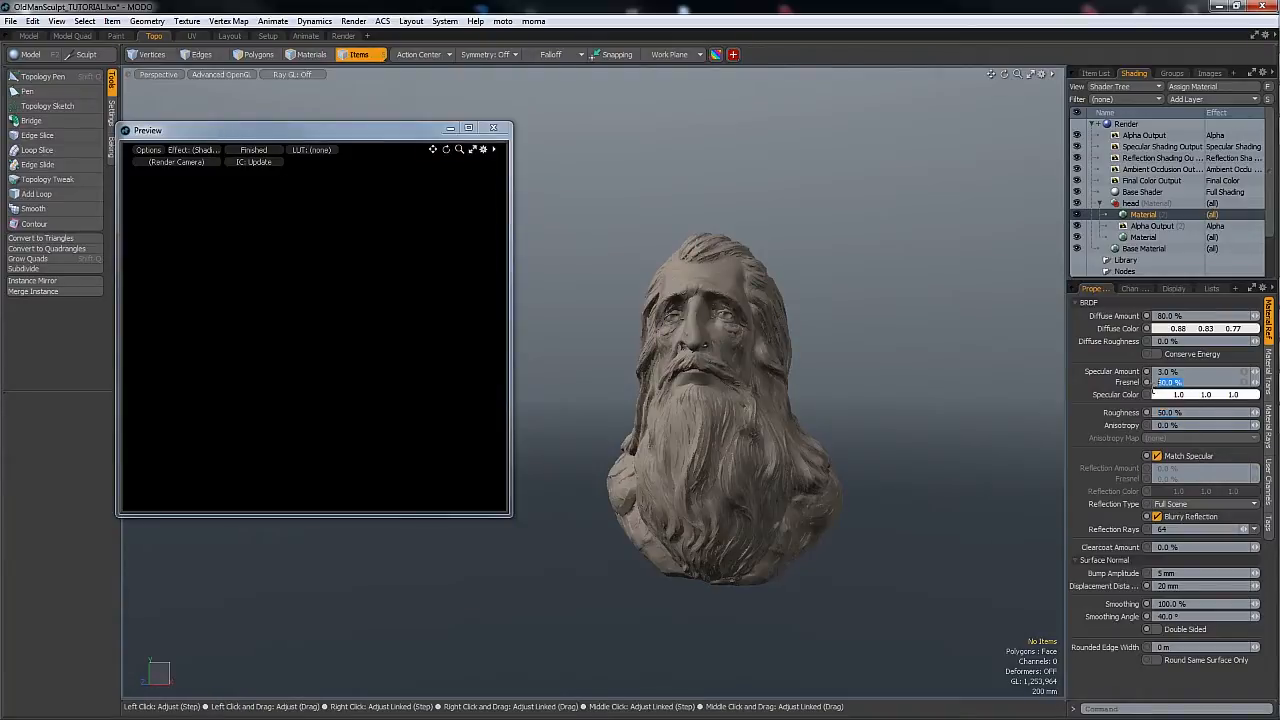
click(1166, 371)
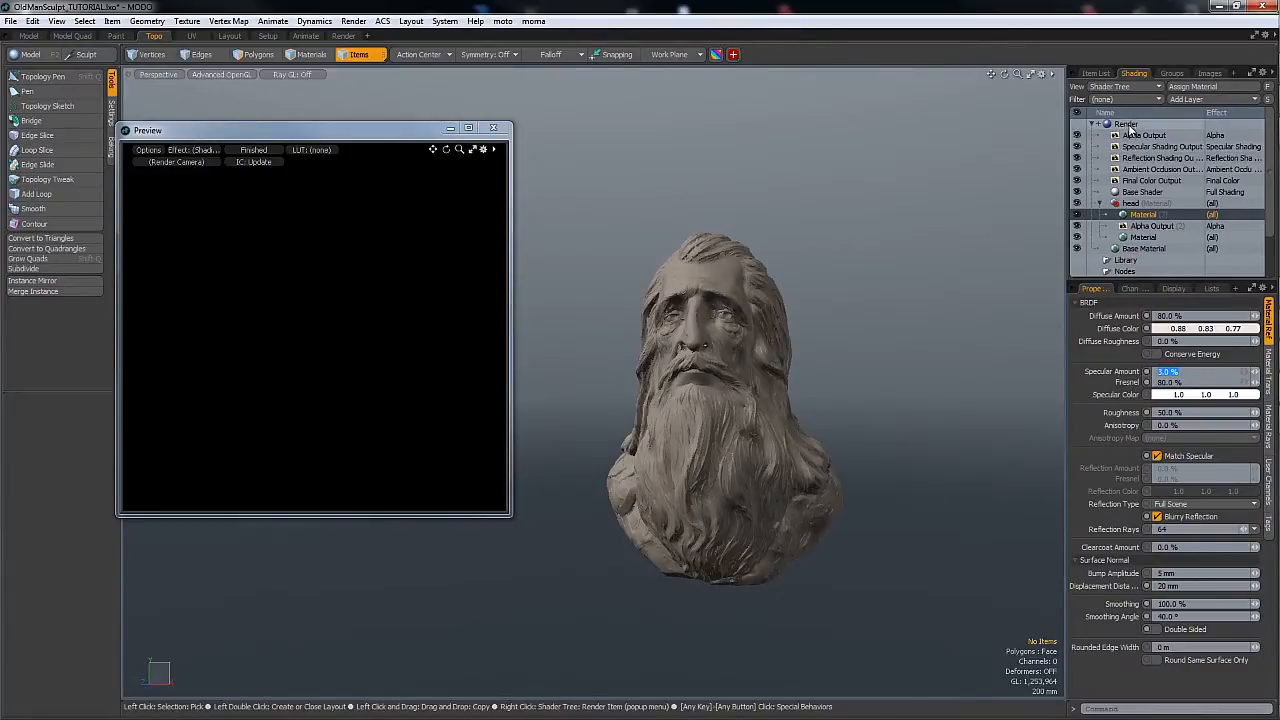
- Collapse the Render branch of the shader tree and select the Environment item under Environments
click(1093, 124)
click(1092, 171)
click(1091, 171)
click(1140, 181)
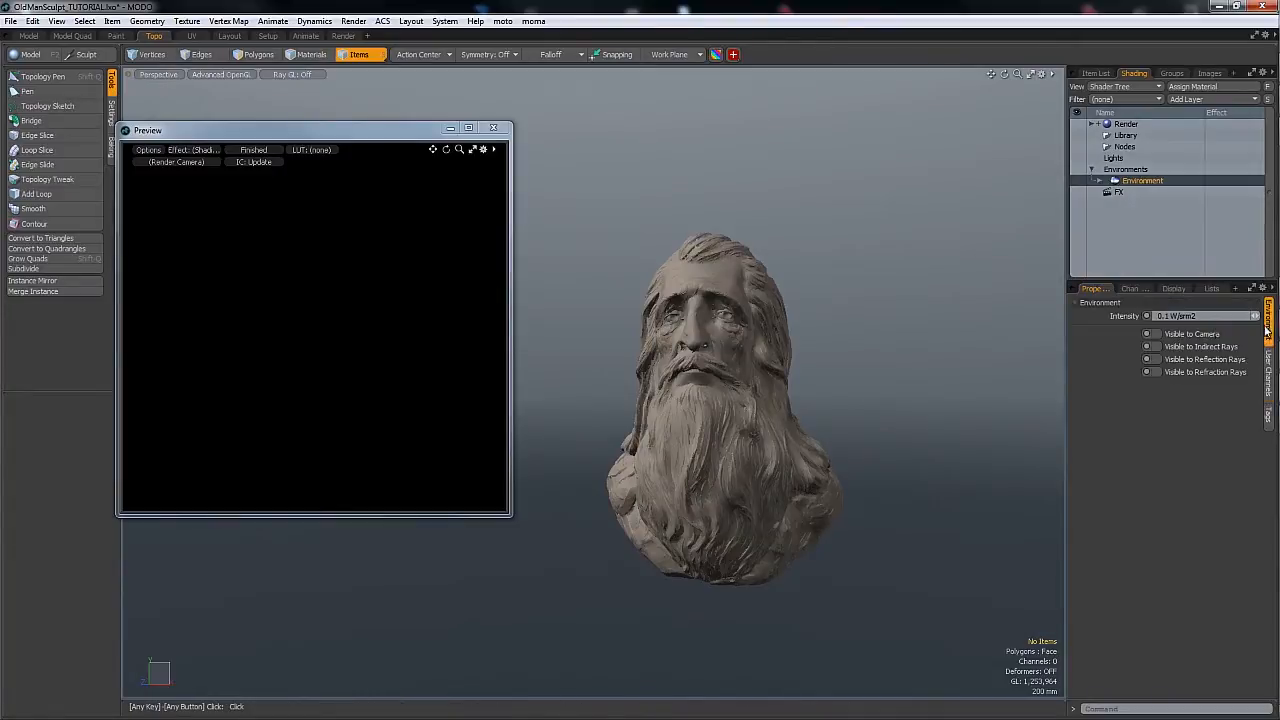
- Make the environment visible to the camera, indirect, reflection and refraction rays, and raise its intensity
click(1157, 334)
drag(1254, 315, 1269, 315)
click(1168, 348)
click(1167, 360)
click(1157, 372)
- Set the environment intensity to 1.0 W/srm2
click(1181, 316)
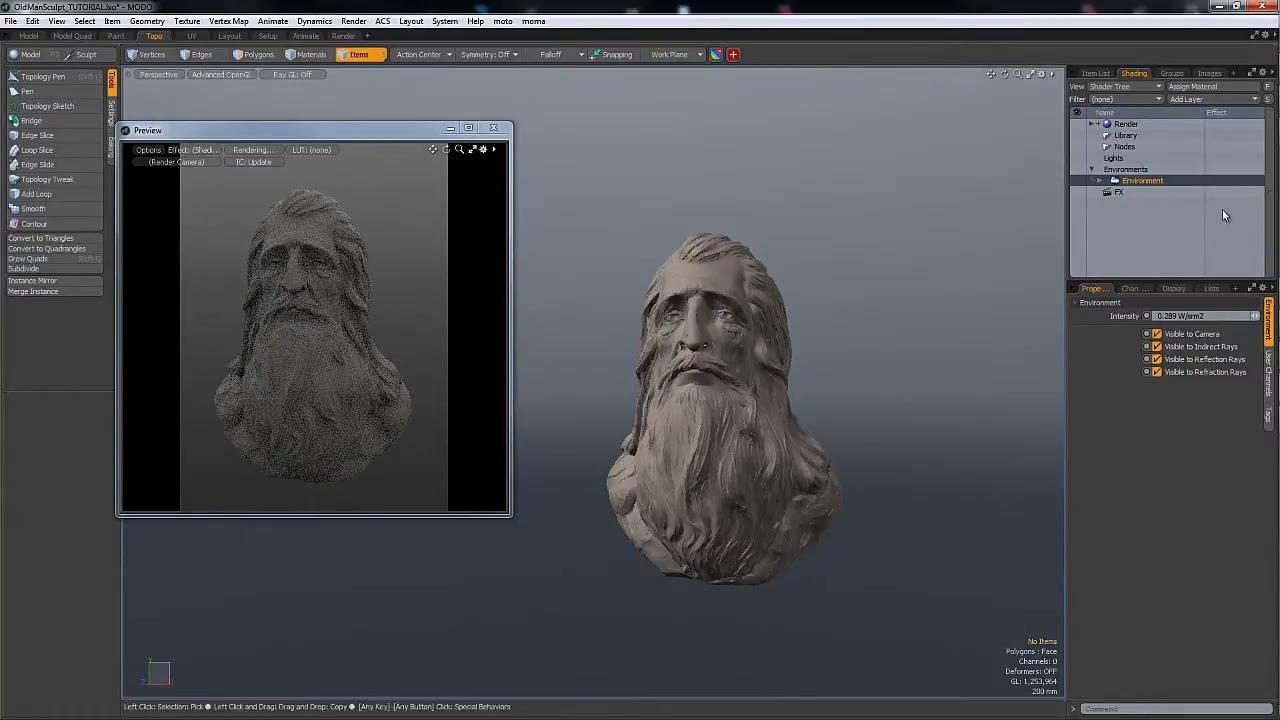
text(1)
key(Return)
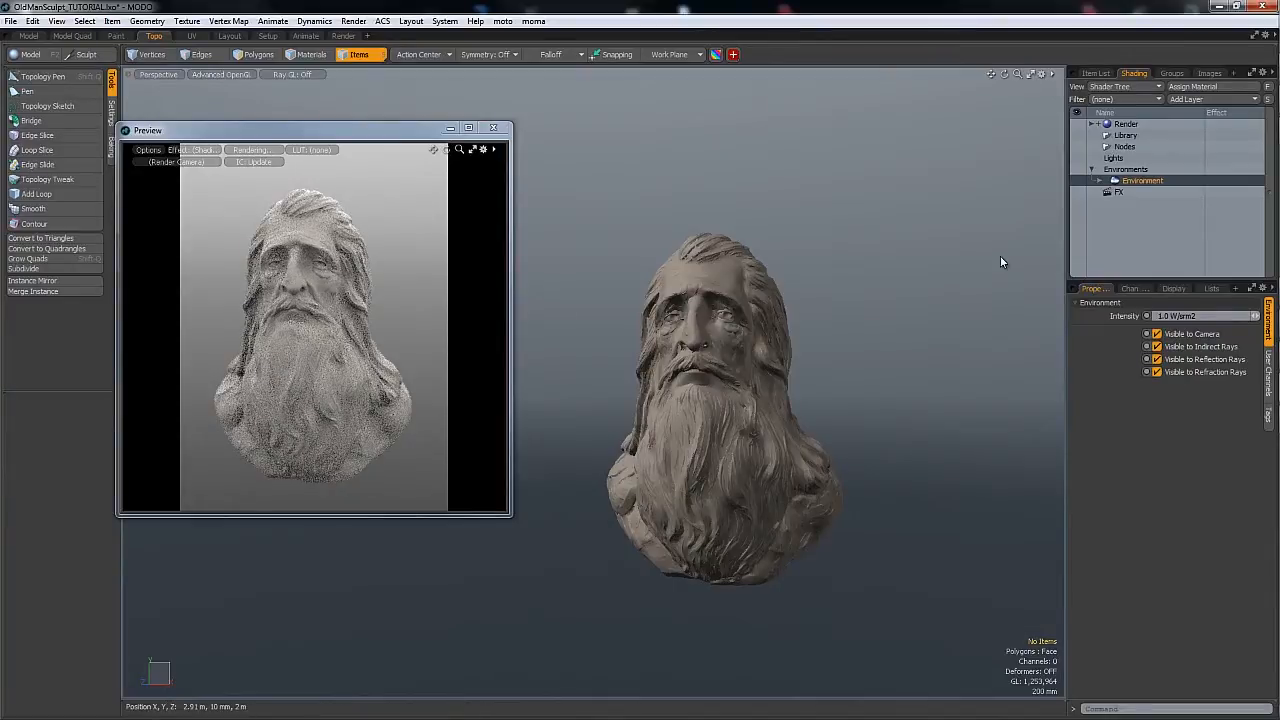
- Turn off the environment's visibility to the camera, indirect, reflection and refraction rays
click(1158, 335)
click(1158, 347)
click(1158, 359)
click(1158, 372)
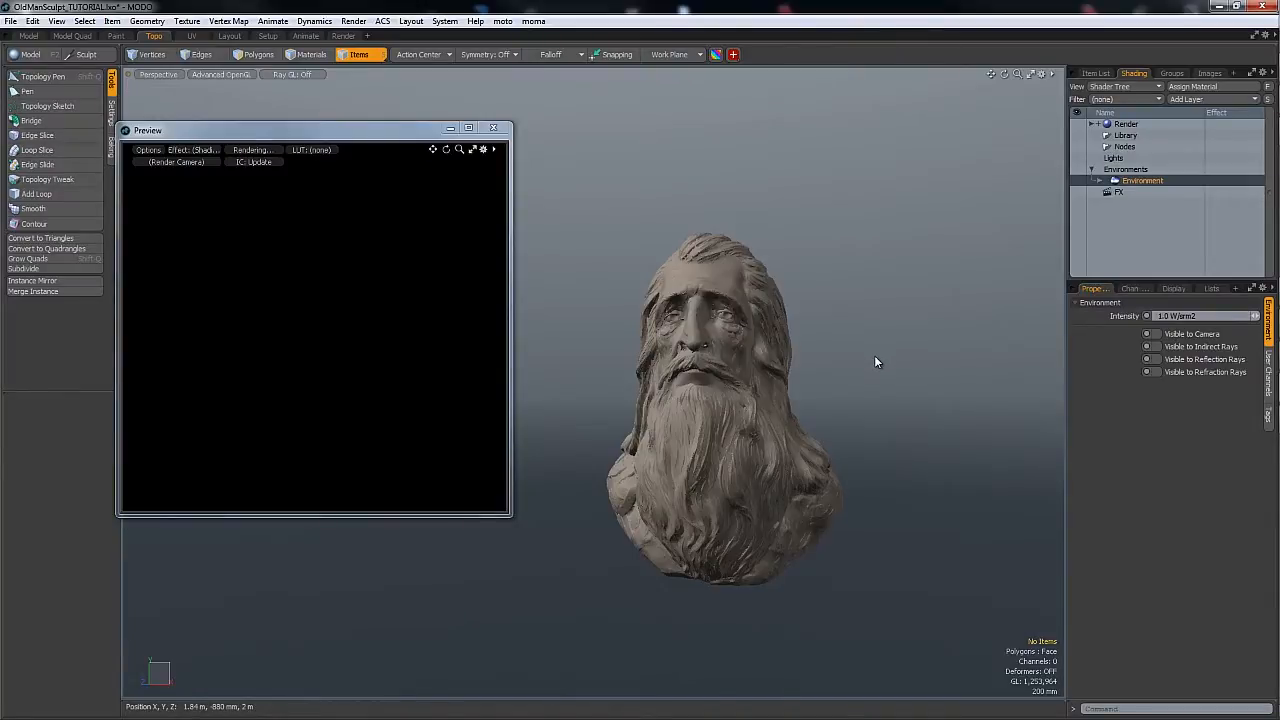
- Highlight headLow_GEO in the item list to view its mesh over the sculpt, and clear the selection
click(1096, 74)
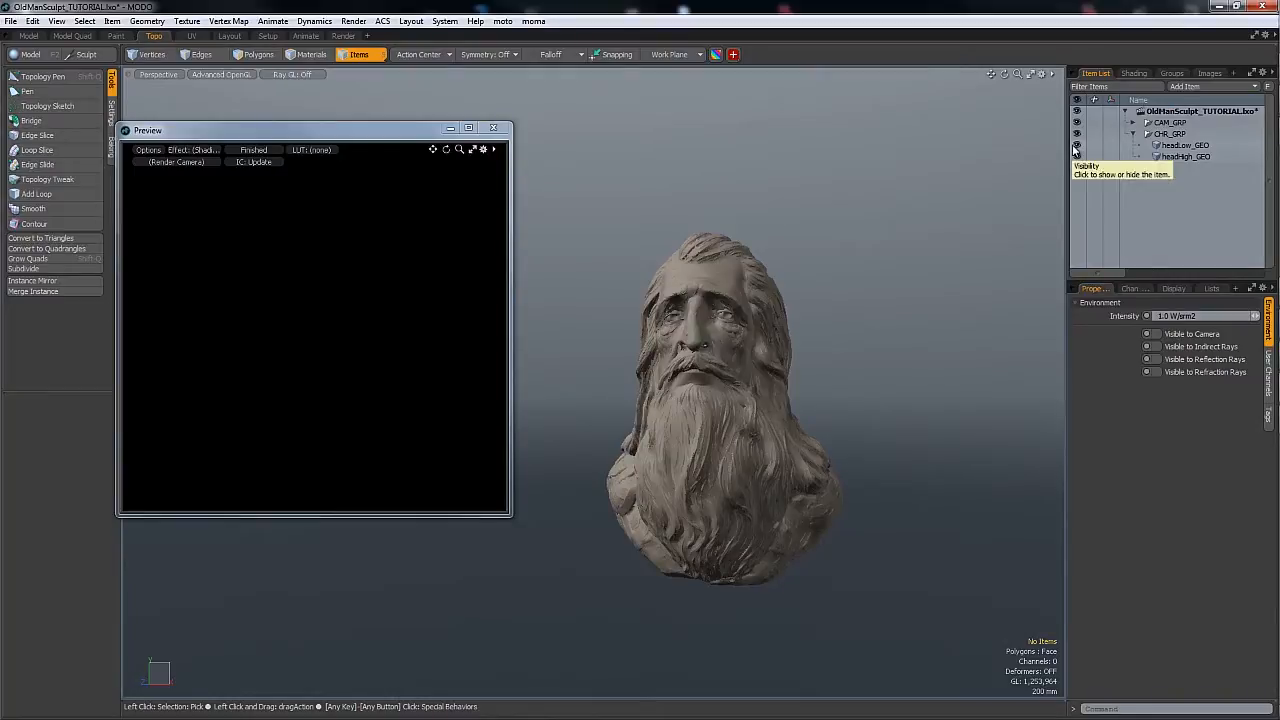
click(1180, 145)
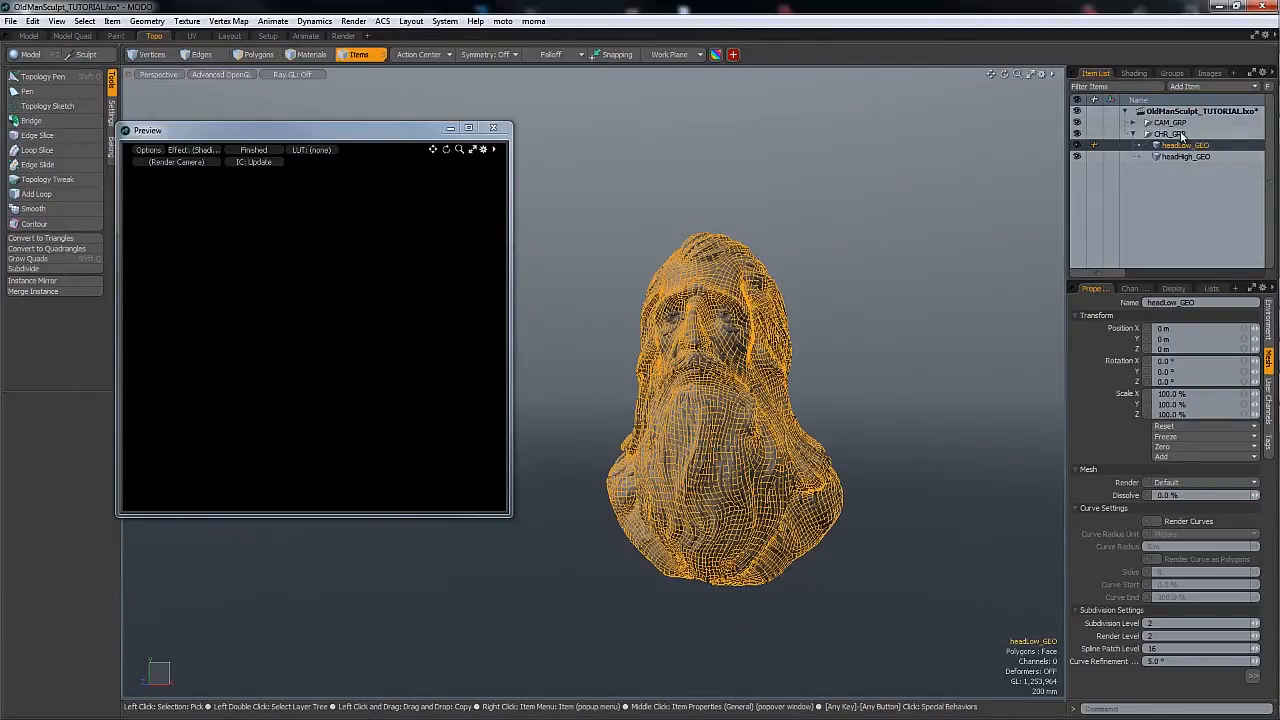
click(943, 240)
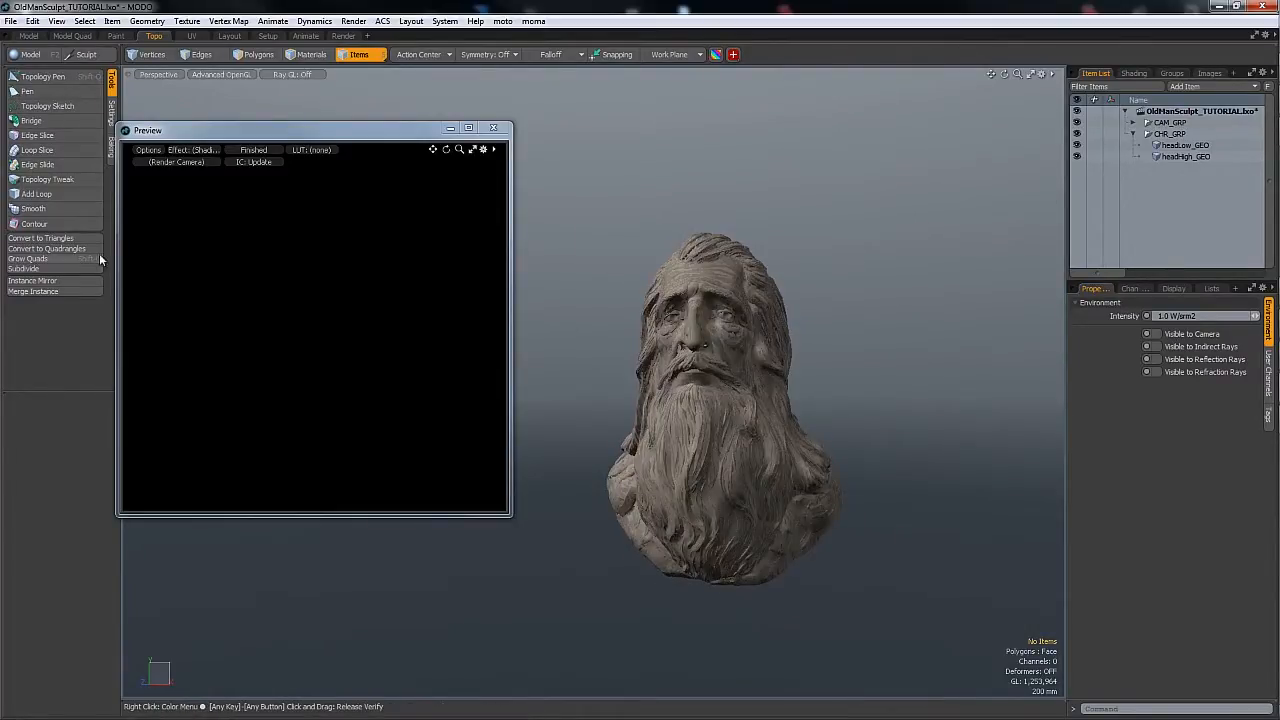
- Move the Preview window aside and set the viewport to look through the render camera
scroll(732, 363, down, 2)
alt+drag(700, 347, 699, 362)
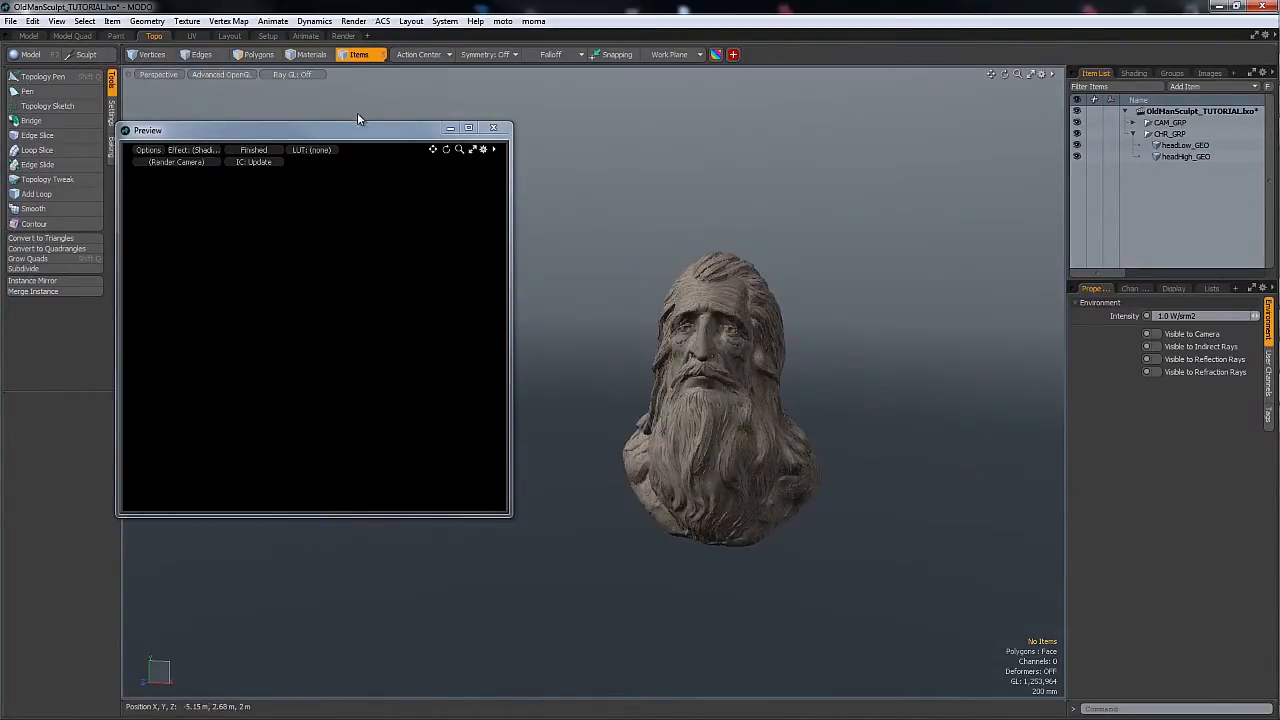
drag(357, 130, 301, 133)
key(ctrl+space)
click(494, 232)
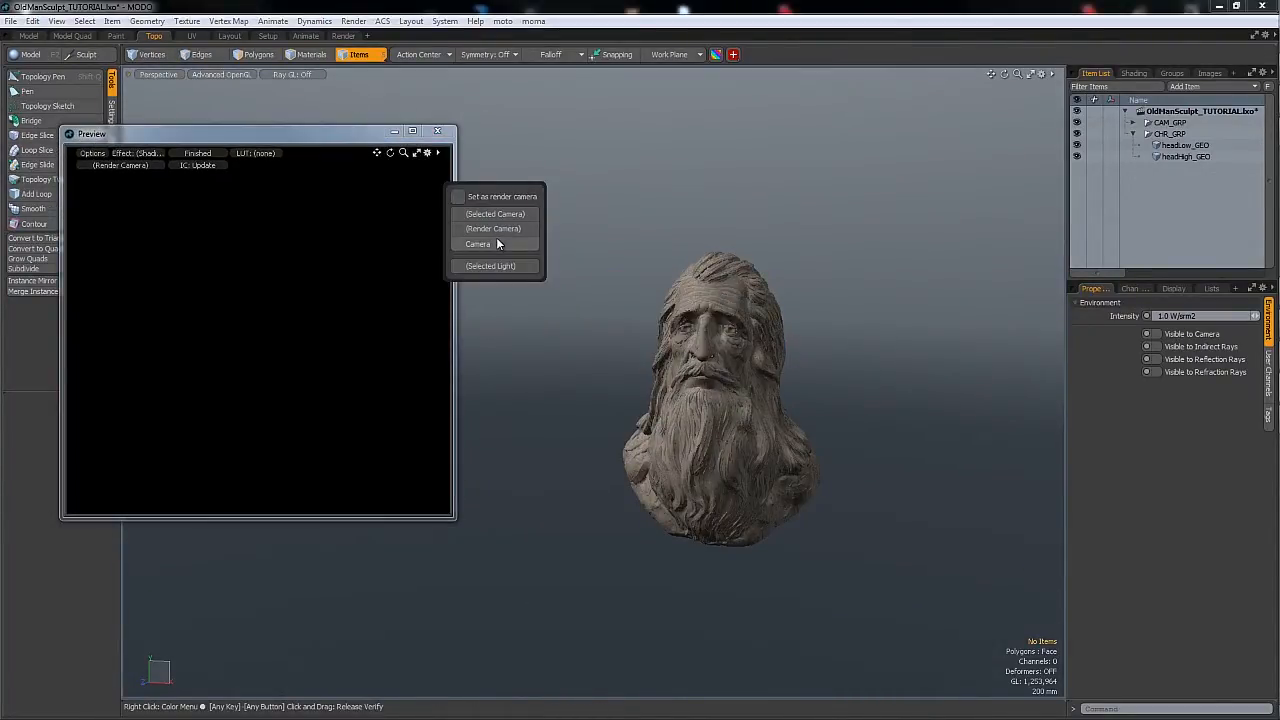
click(496, 228)
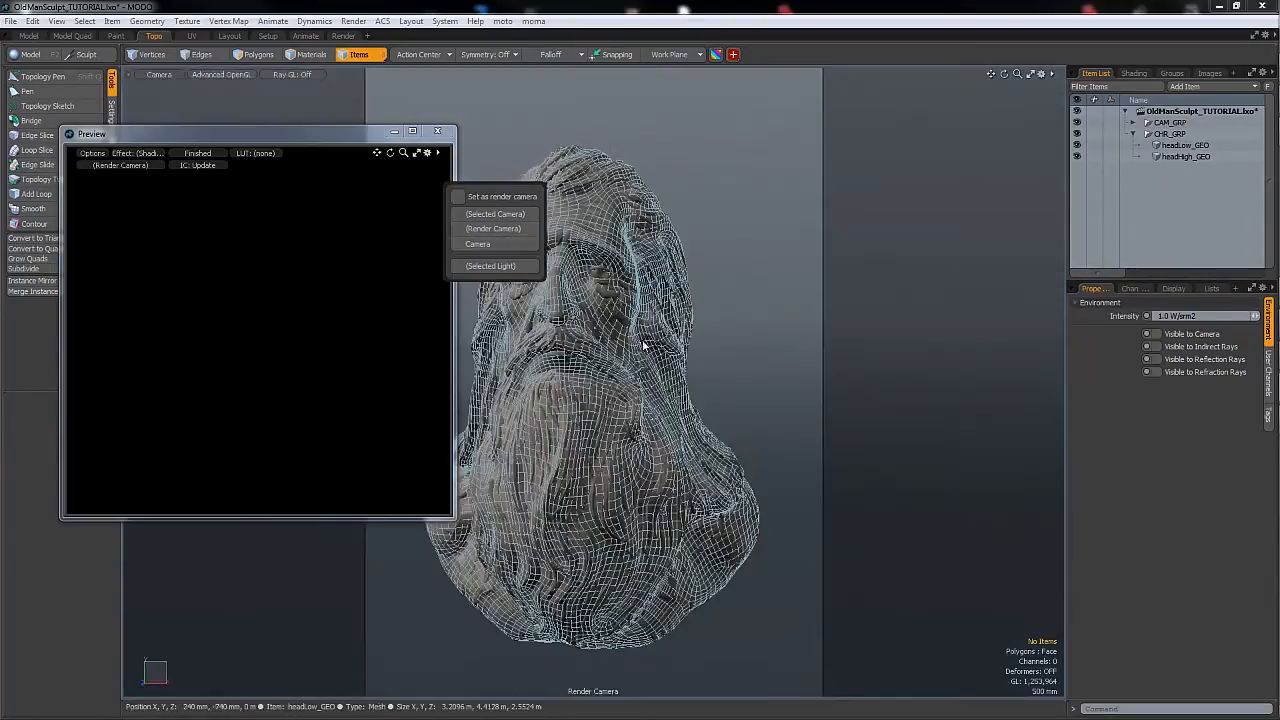
click(752, 372)
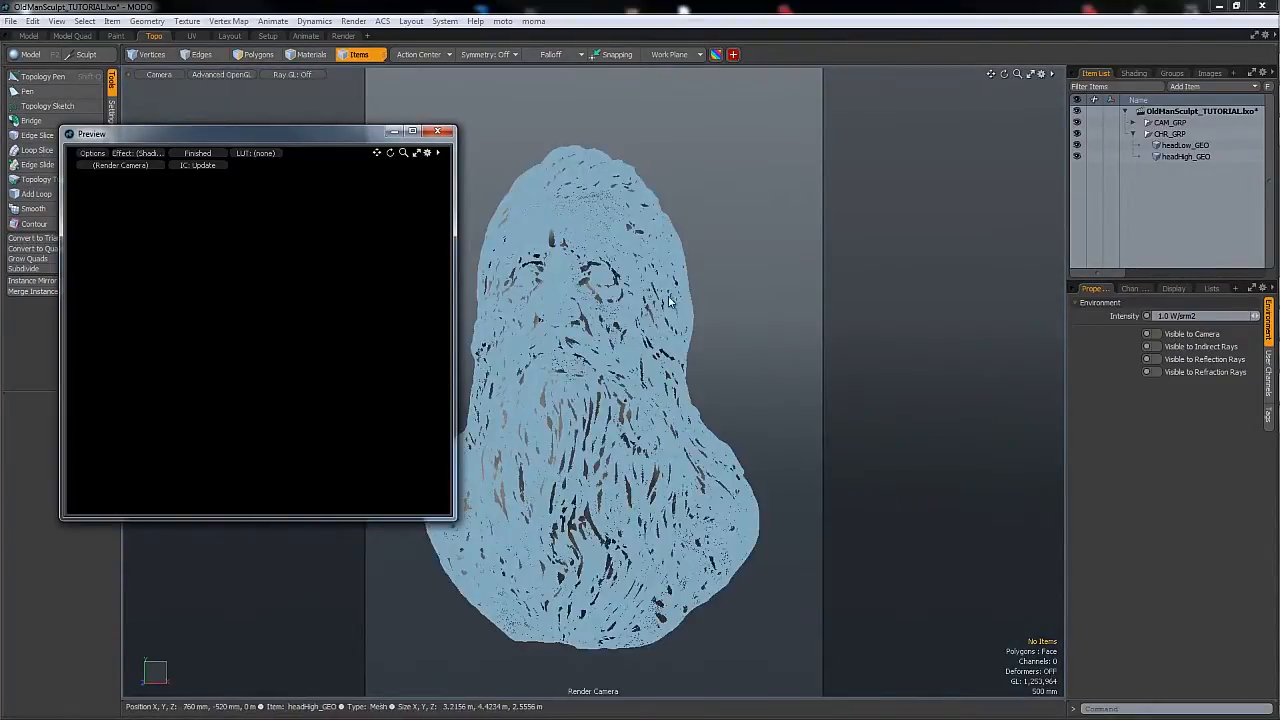
- Return the viewport to the perspective view and reframe the bust from a slightly raised angle
mouse_move(668, 392)
alt+mouse_down()
mouse_move(634, 404)
mouse_move(655, 394)
alt+mouse_up()
key(ctrl+space)
click(755, 329)
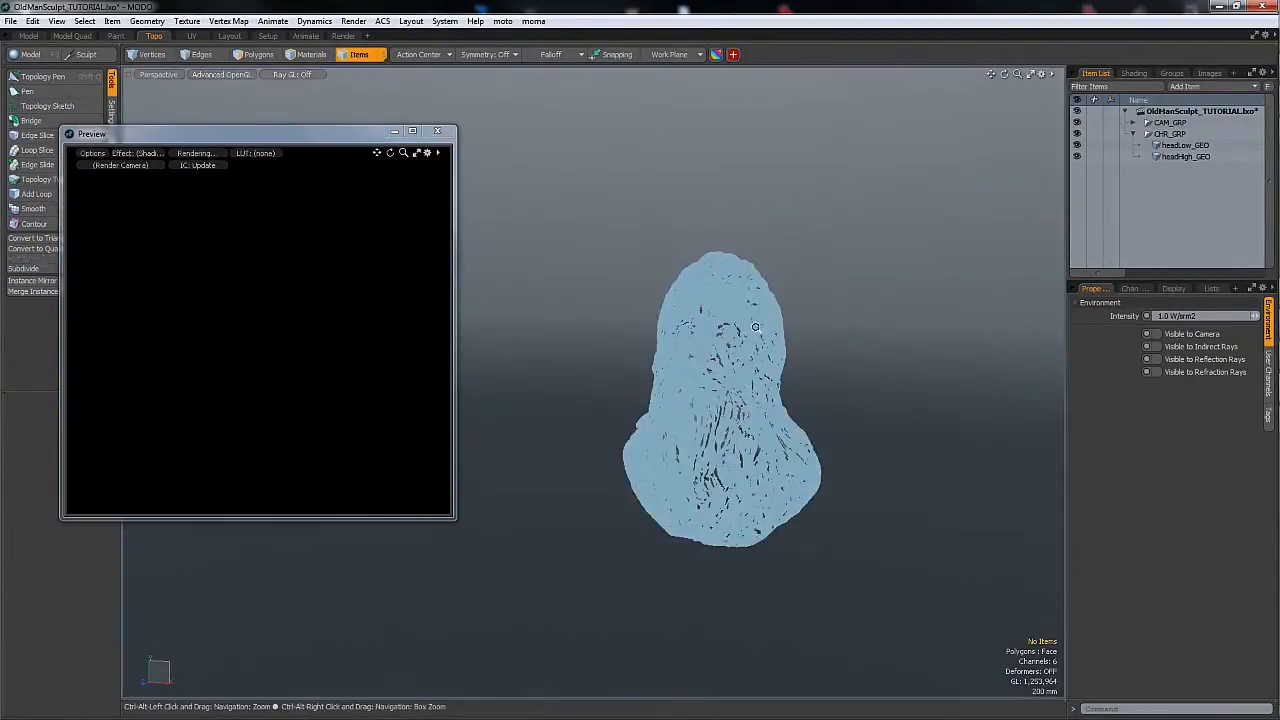
ctrl+alt+drag(755, 327, 706, 338)
alt+drag(706, 338, 648, 454)
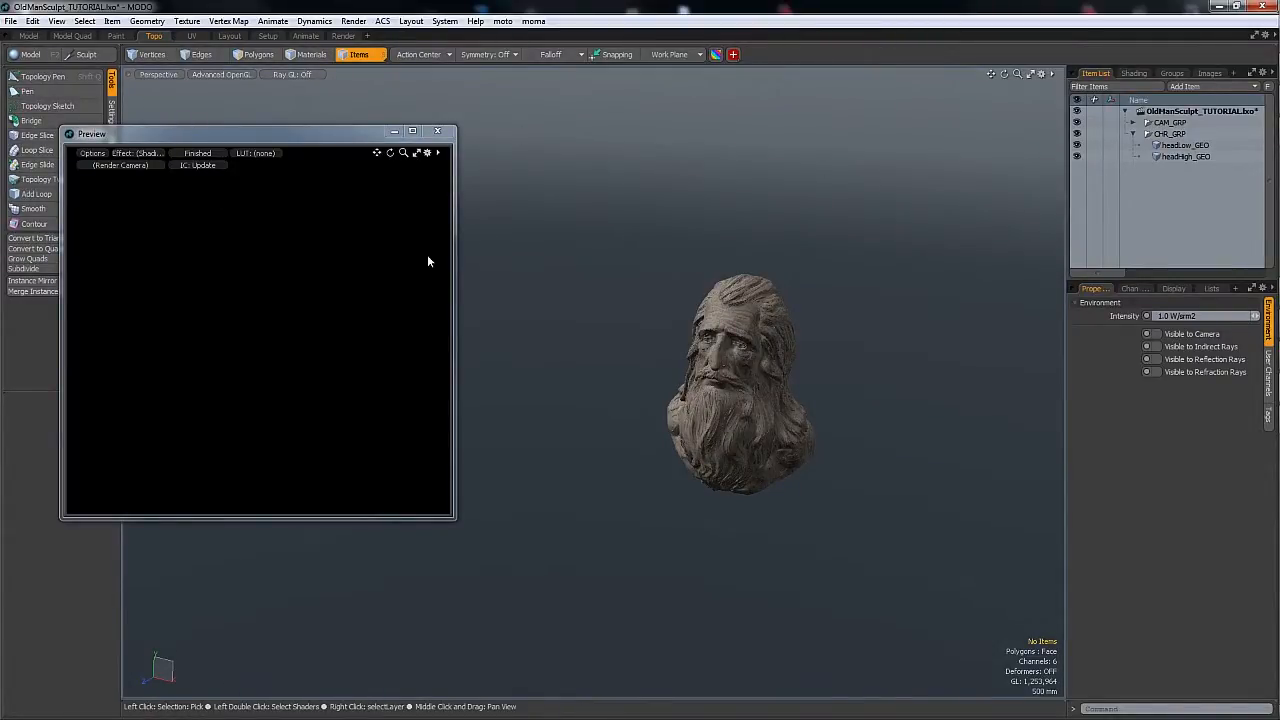
- Add a unit cube to the scene from the floating modelling palette, and close the palette
key(F2)
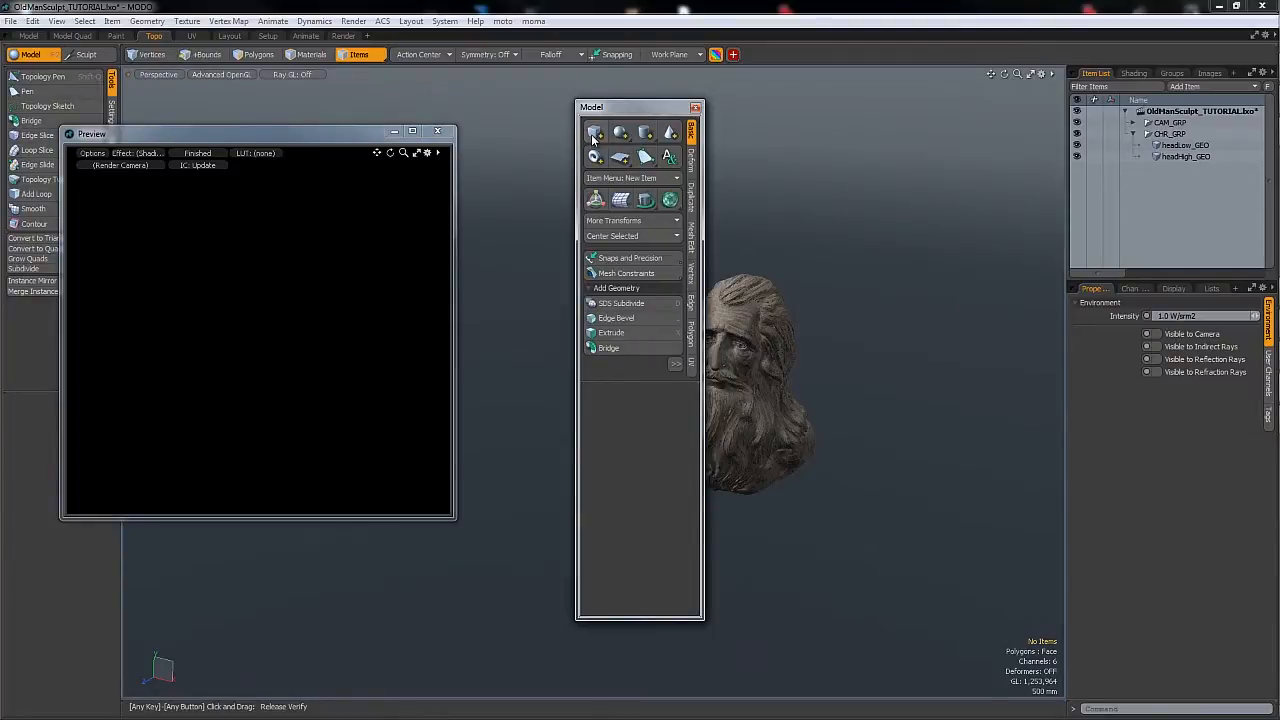
drag(621, 111, 515, 144)
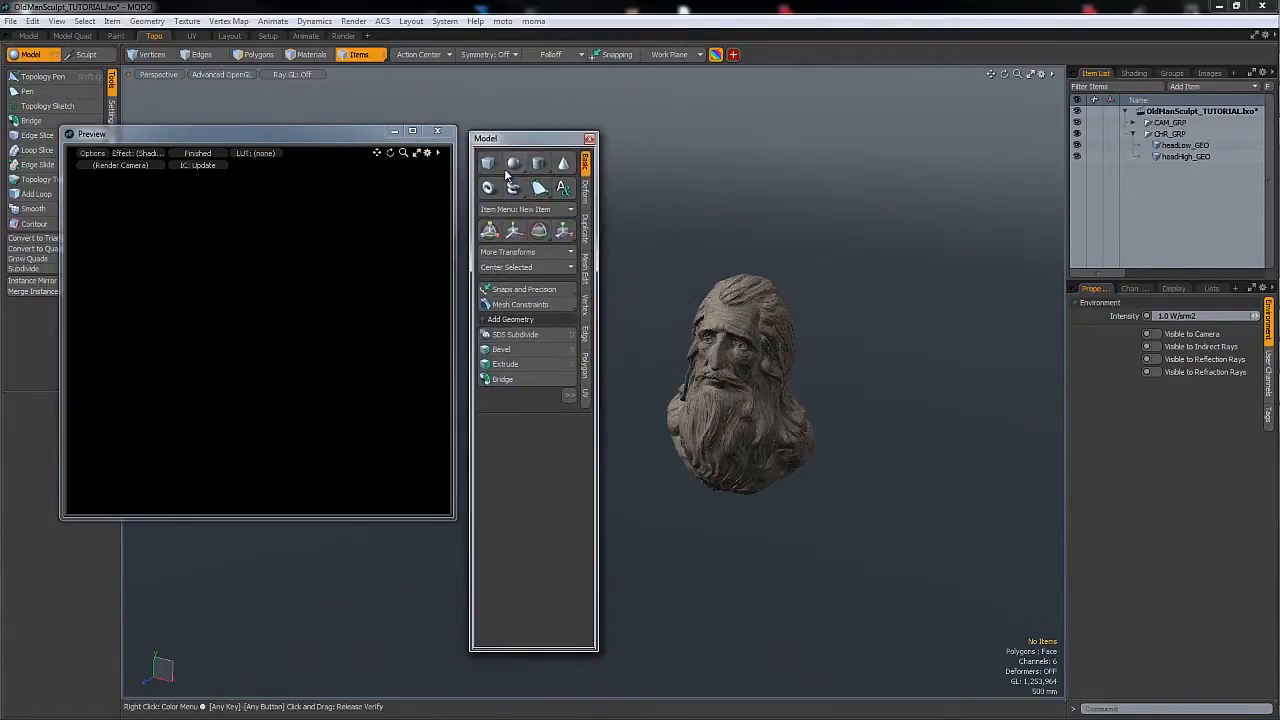
click(489, 165)
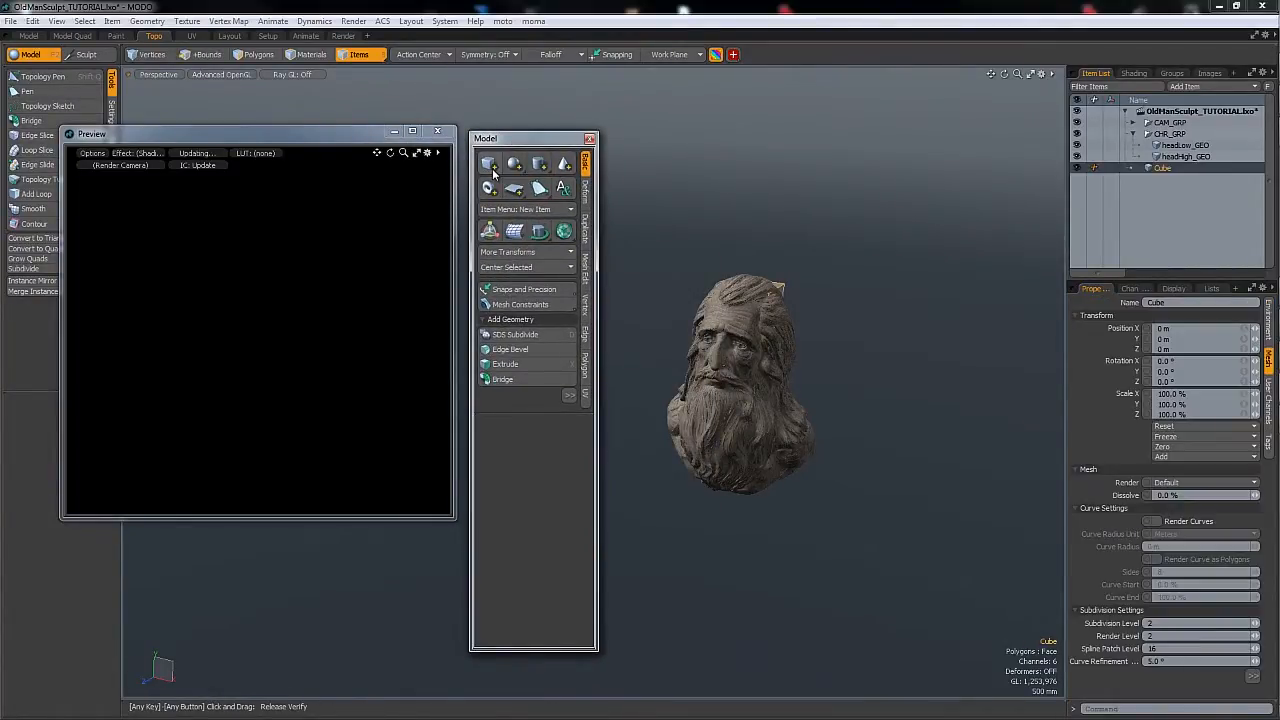
click(590, 140)
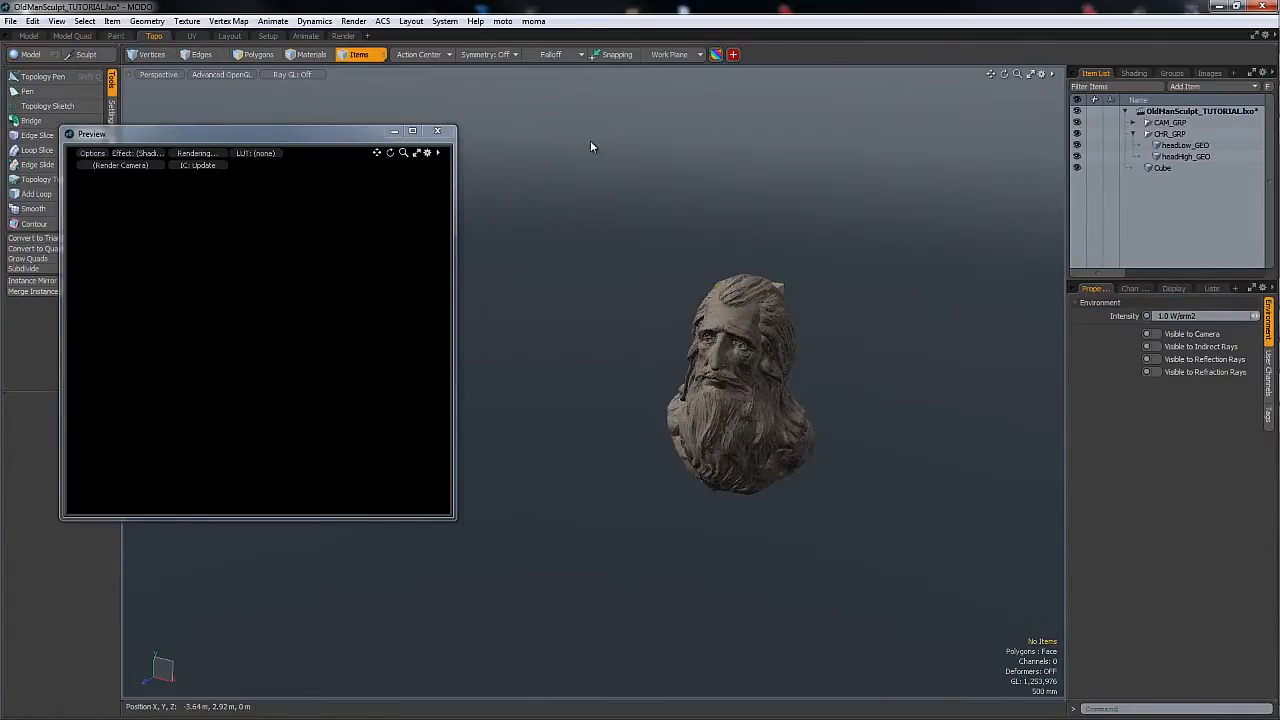
- Scale the cube uniformly to 587.5 % so that it encloses the bust
click(778, 286)
key(r)
drag(748, 311, 748, 311)
alt+drag(825, 385, 670, 450)
ctrl+alt+drag(780, 400, 708, 375)
key(2)
alt+drag(708, 474, 737, 414)
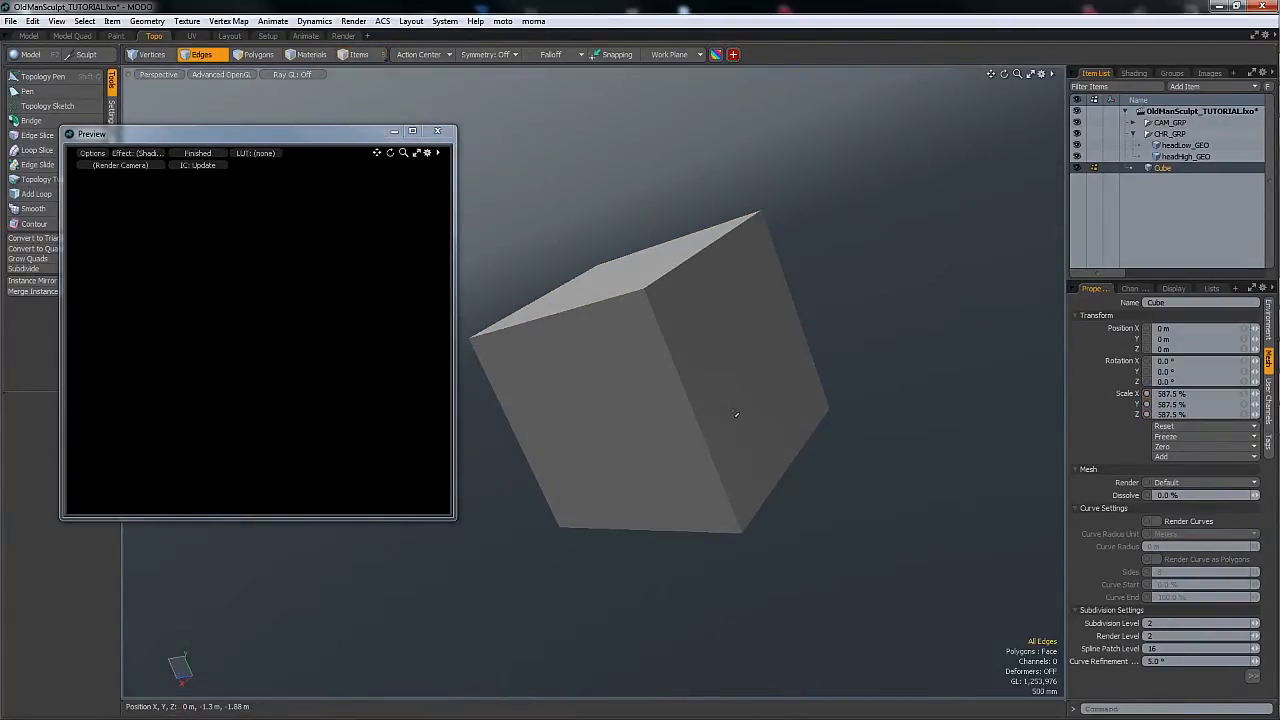
key(5)
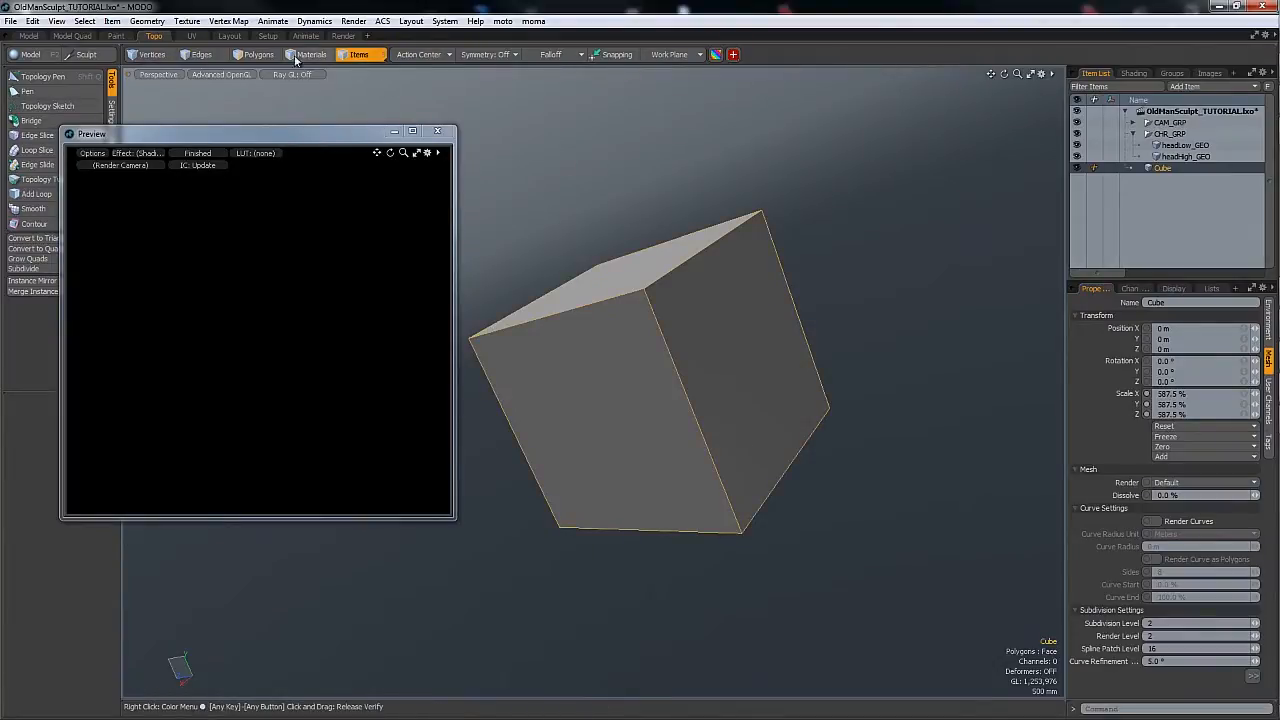
- Delete all of the cube's polygons except the back wall and the floor beneath the bust
key(2)
key(3)
alt+drag(777, 431, 746, 363)
click(700, 358)
alt+drag(660, 372, 680, 320)
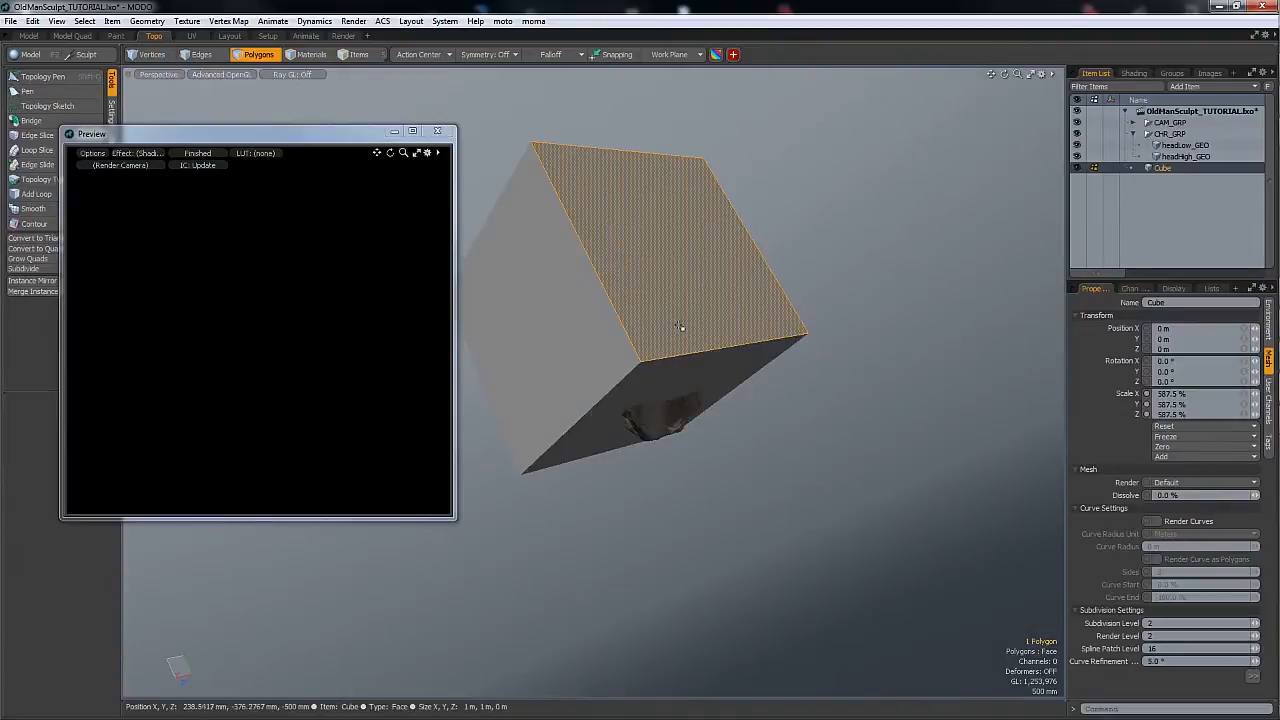
shift+click(687, 378)
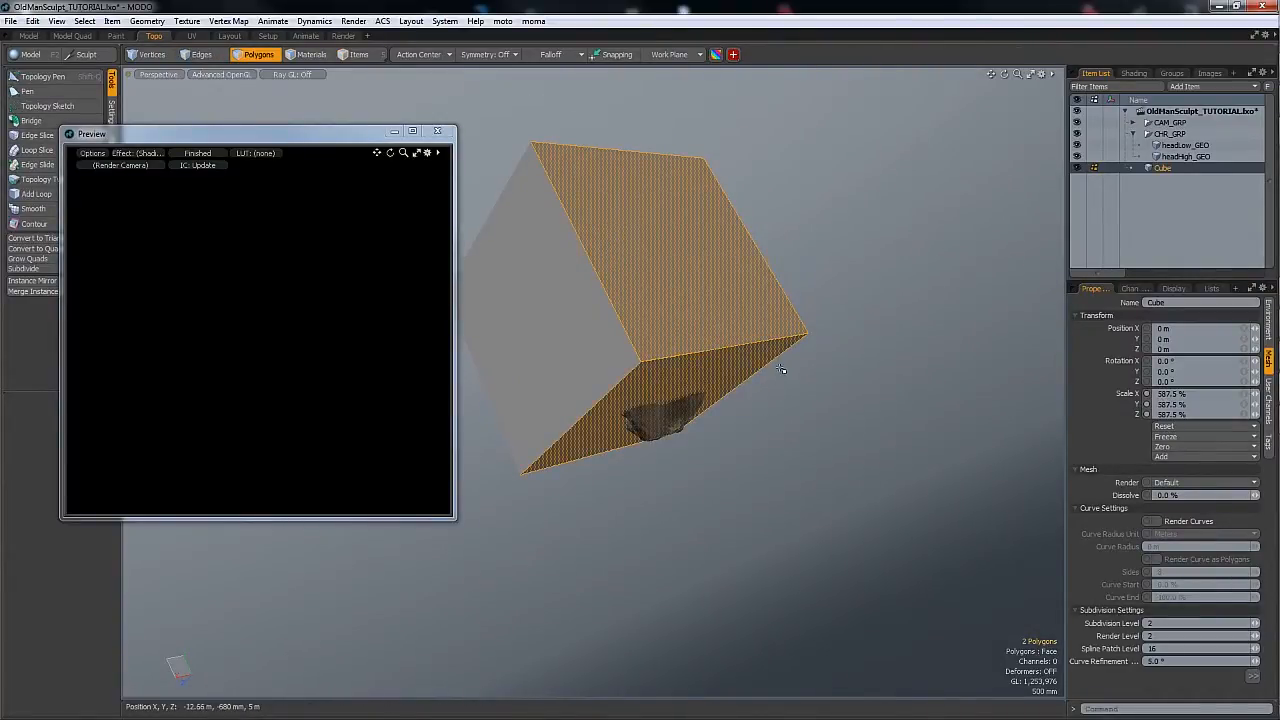
key([)
key(Delete)
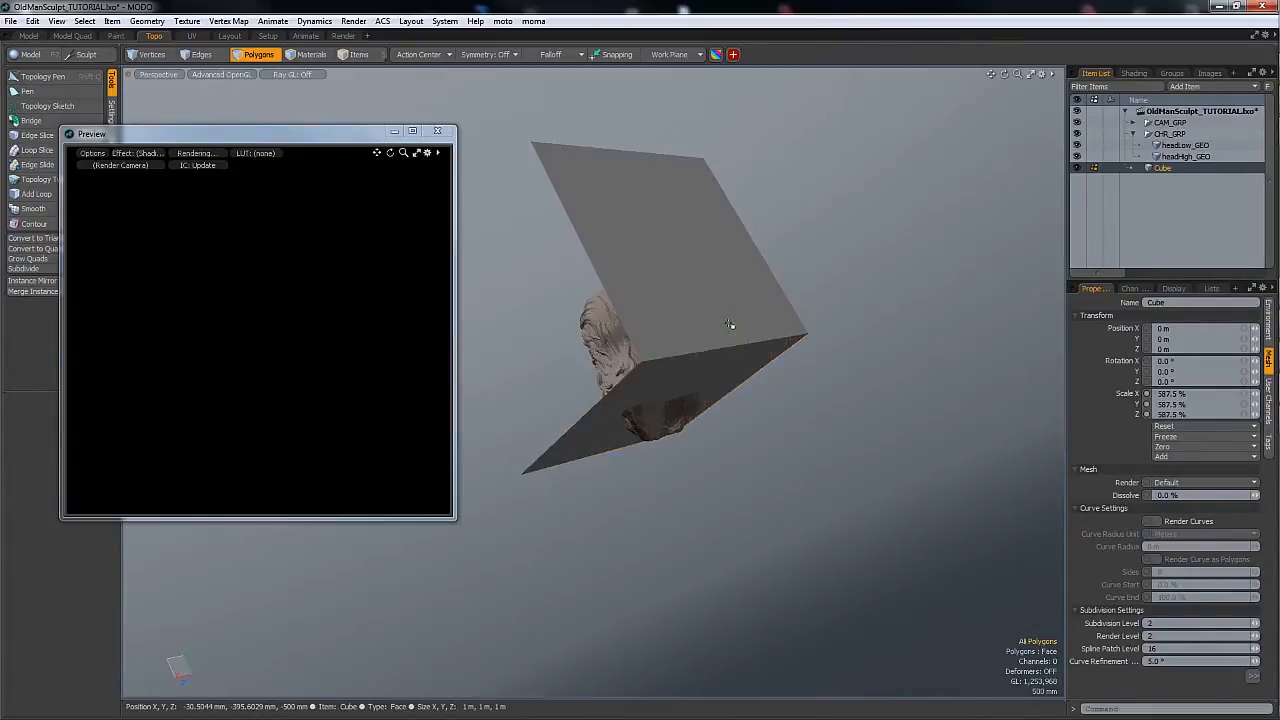
- Move the remaining wall and floor polygons back and down so they sit behind and below the bust
alt+drag(637, 337, 742, 296)
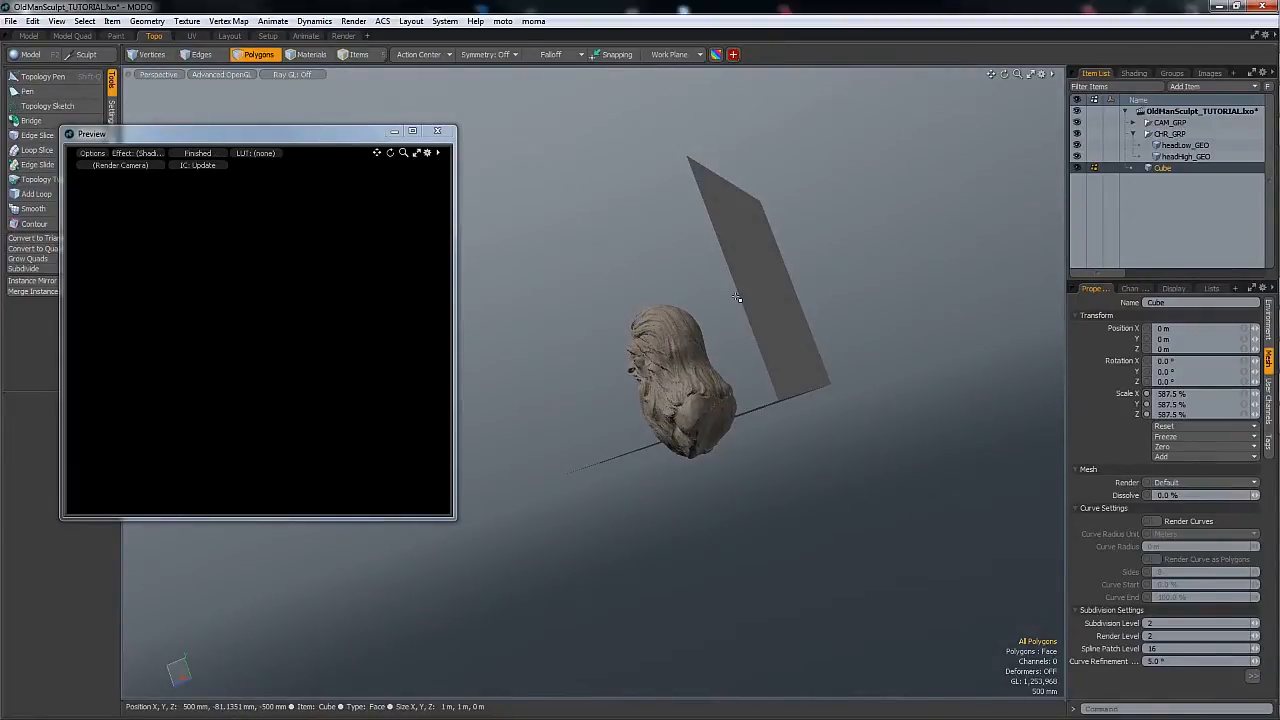
alt+drag(745, 314, 724, 525)
key(w)
drag(704, 309, 808, 390)
alt+drag(670, 446, 711, 384)
key(w)
- Bevel the edge between wall and floor by 500 mm and raise the round level to form a smooth curve
key(space)
key(space)
key(space)
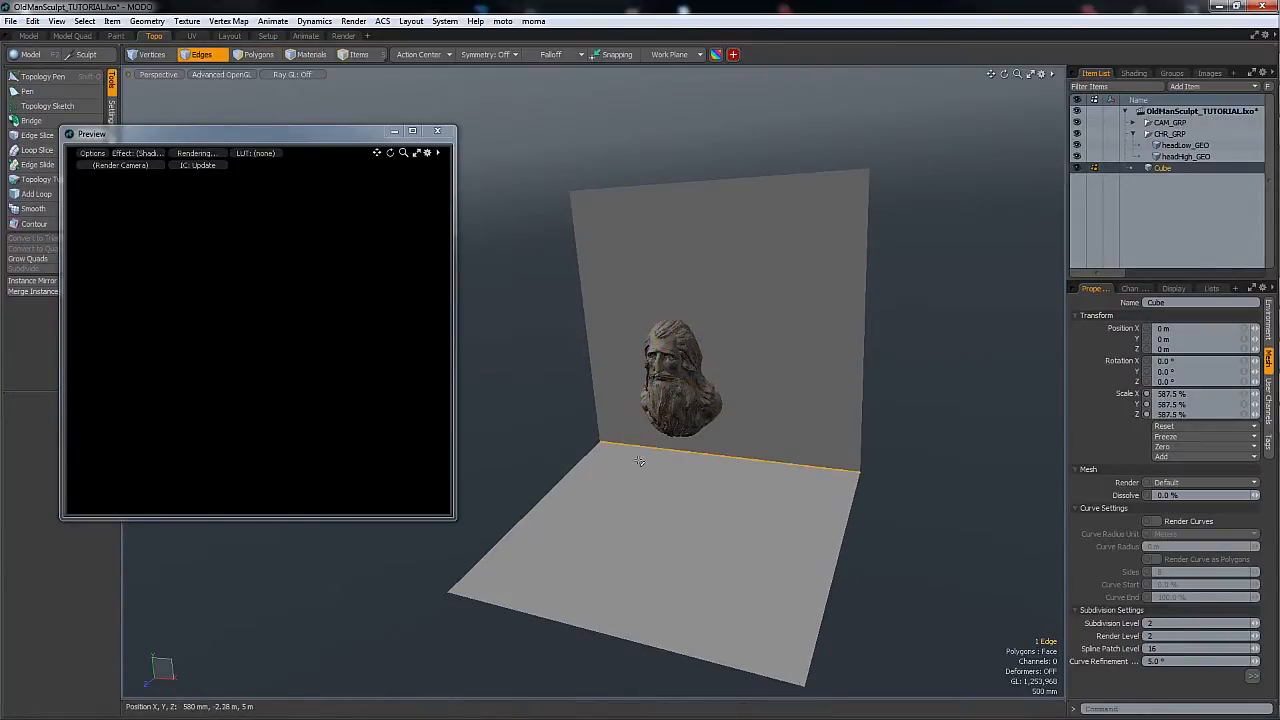
key(b)
drag(639, 461, 708, 445)
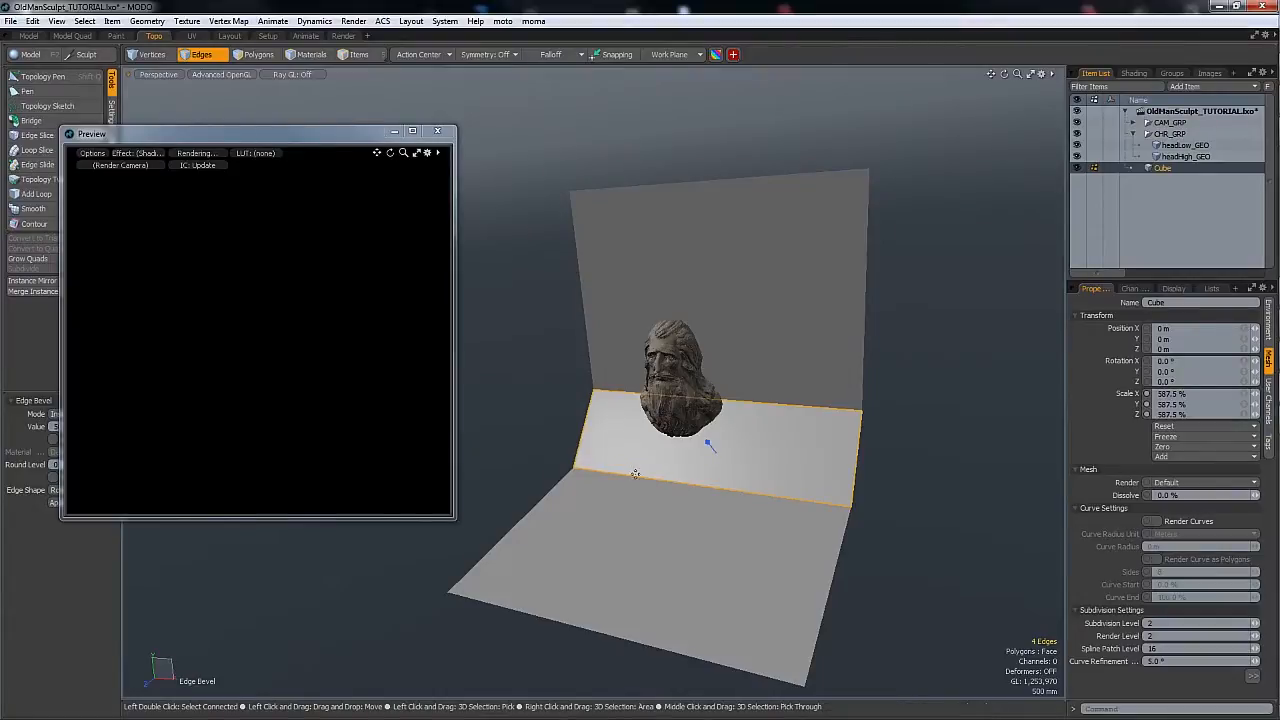
drag(123, 137, 201, 130)
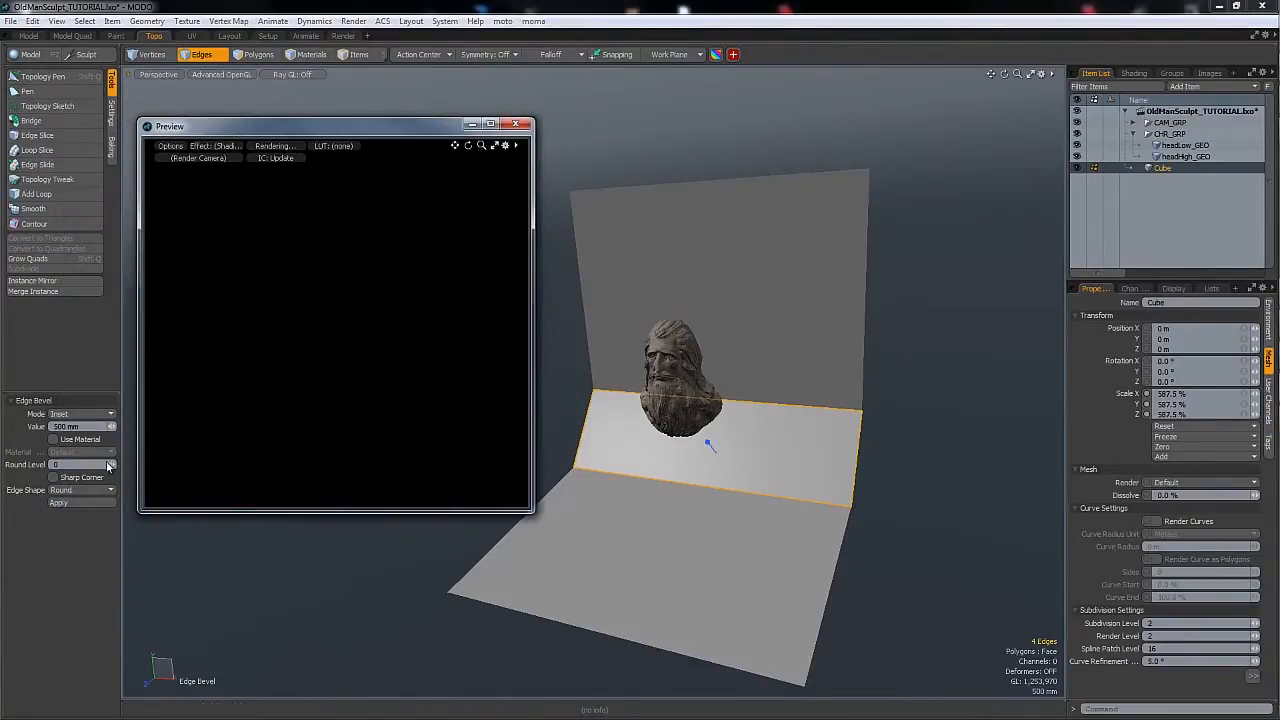
drag(111, 465, 120, 465)
key(q)
click(920, 374)
alt+drag(920, 374, 784, 344)
- Assign a new material named backdrop to the curved backdrop mesh and clear the selection
key(5)
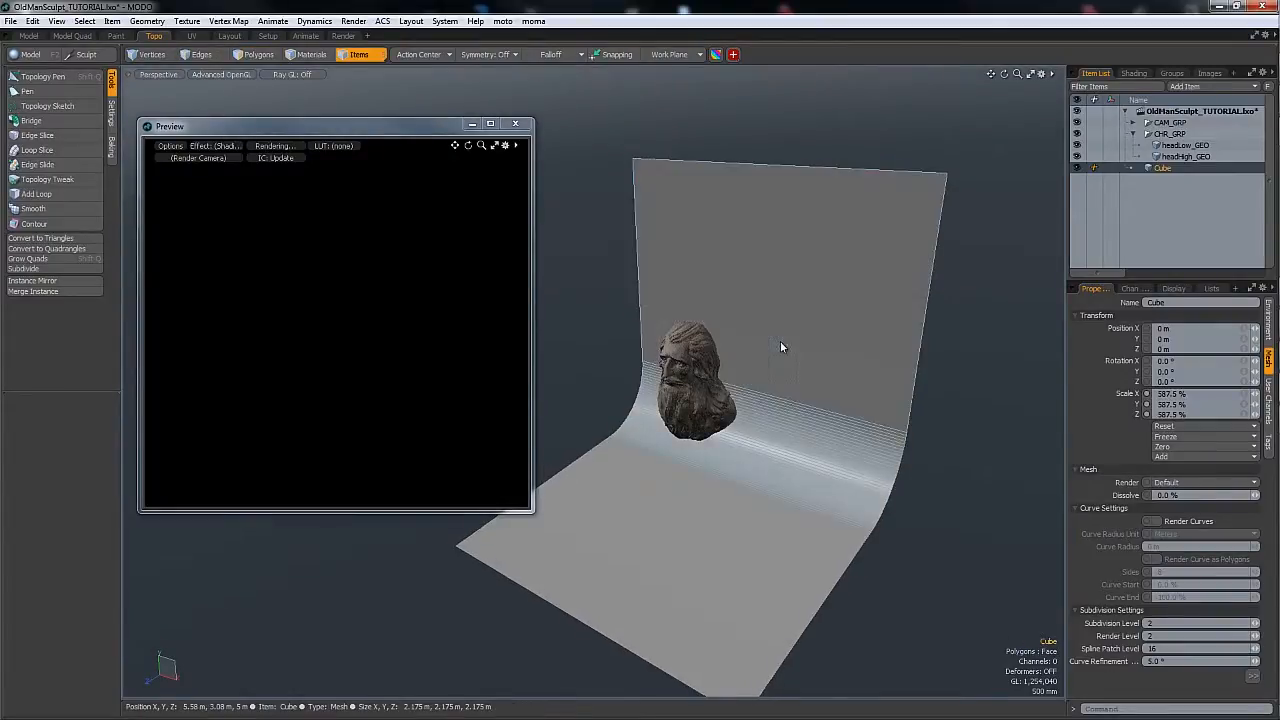
text(mbackdrop)
key(Return)
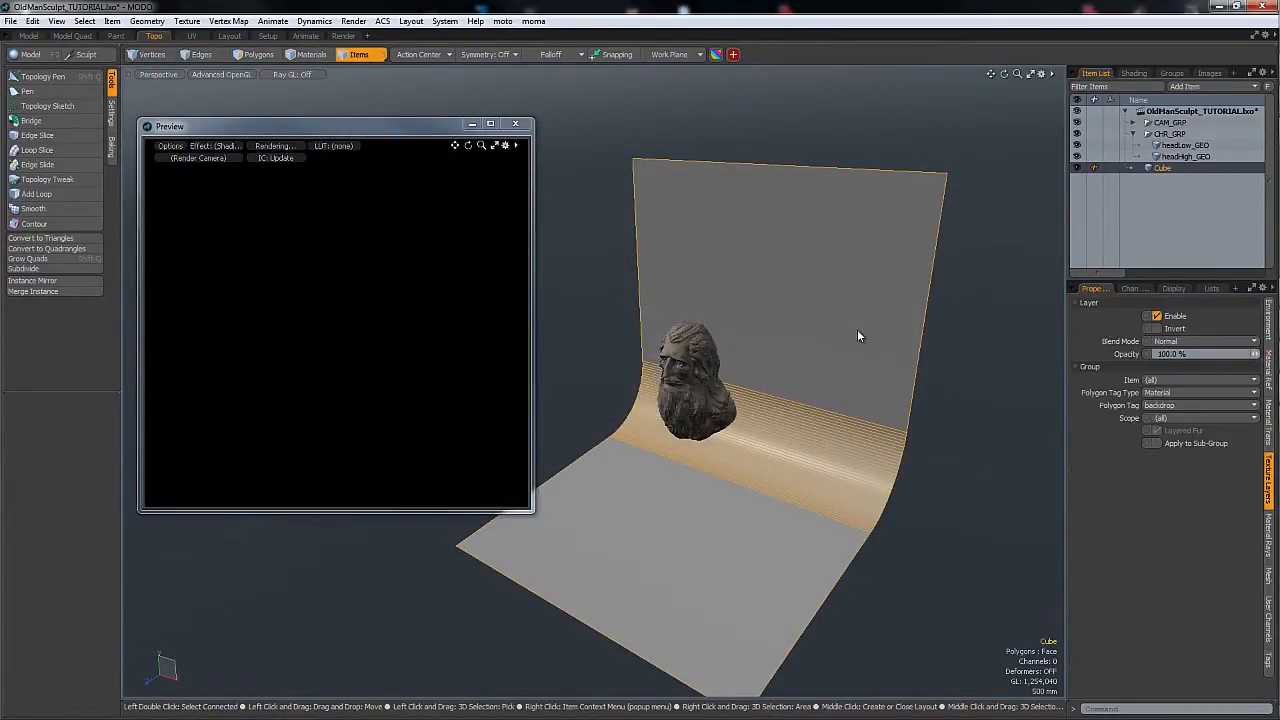
click(1133, 73)
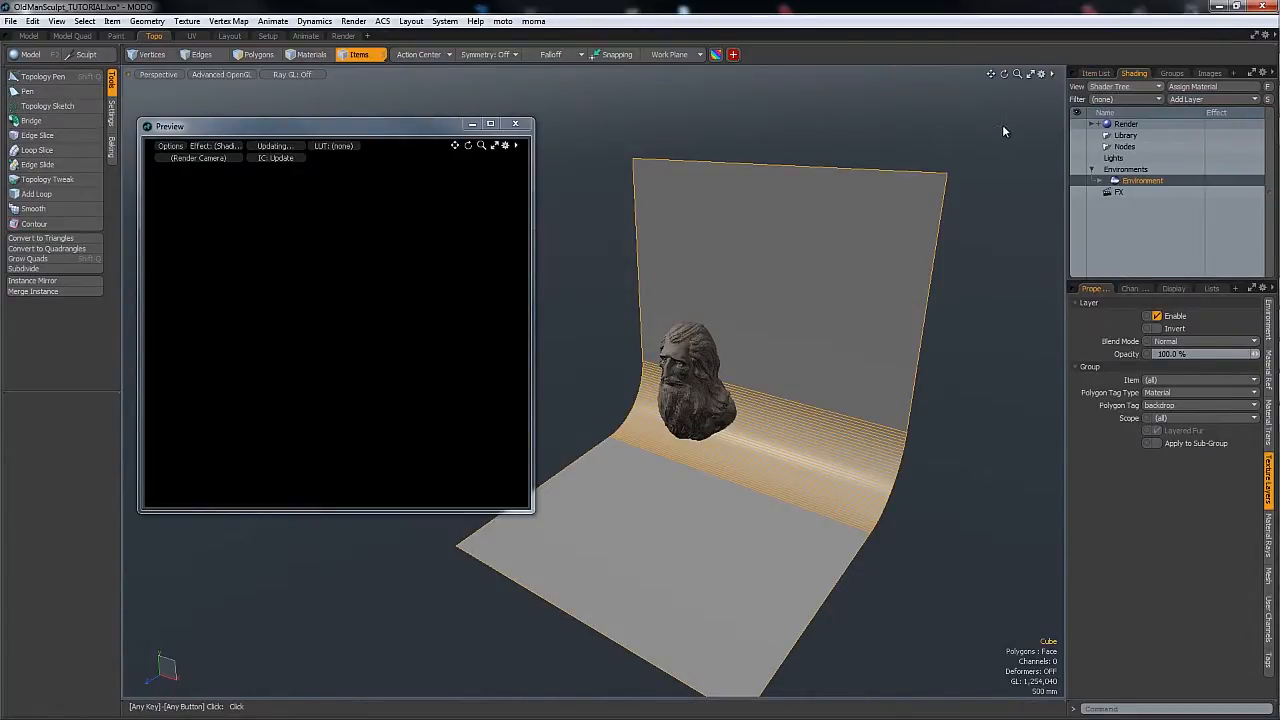
click(303, 259)
- Add an area light, place it in front of the bust at Z 3.16 m and scale it to 453 %
click(1095, 74)
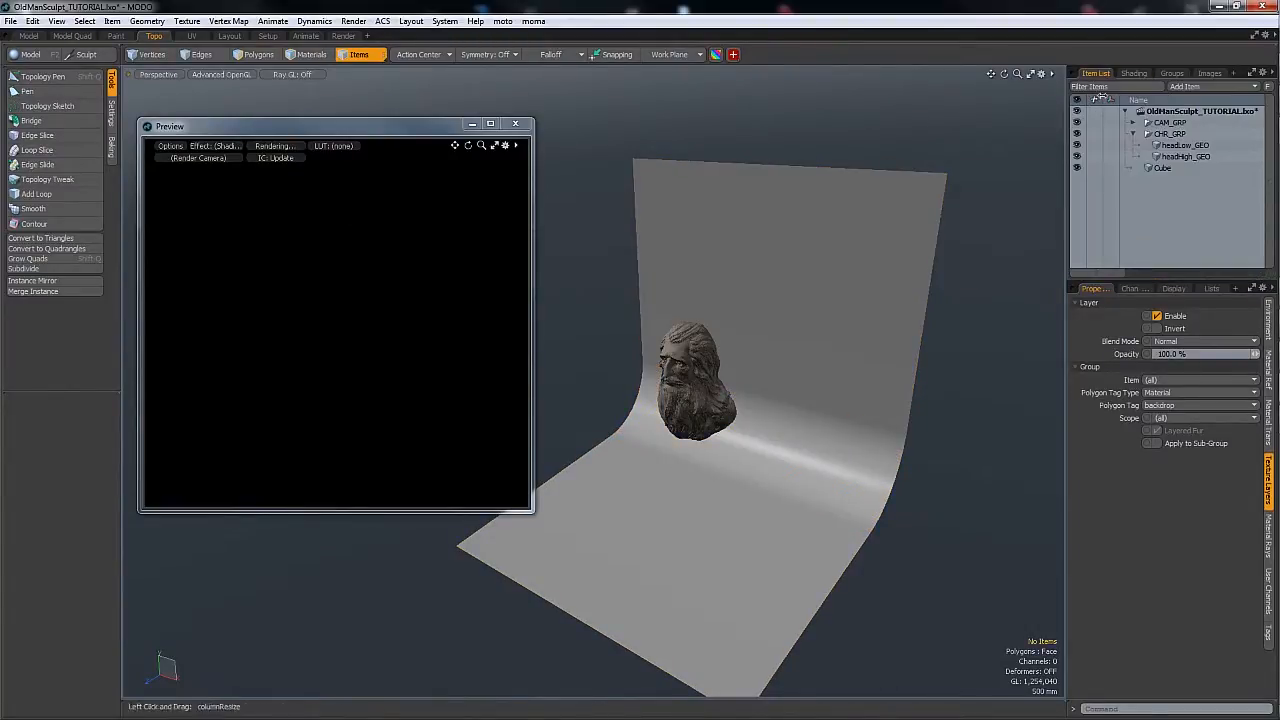
click(1208, 85)
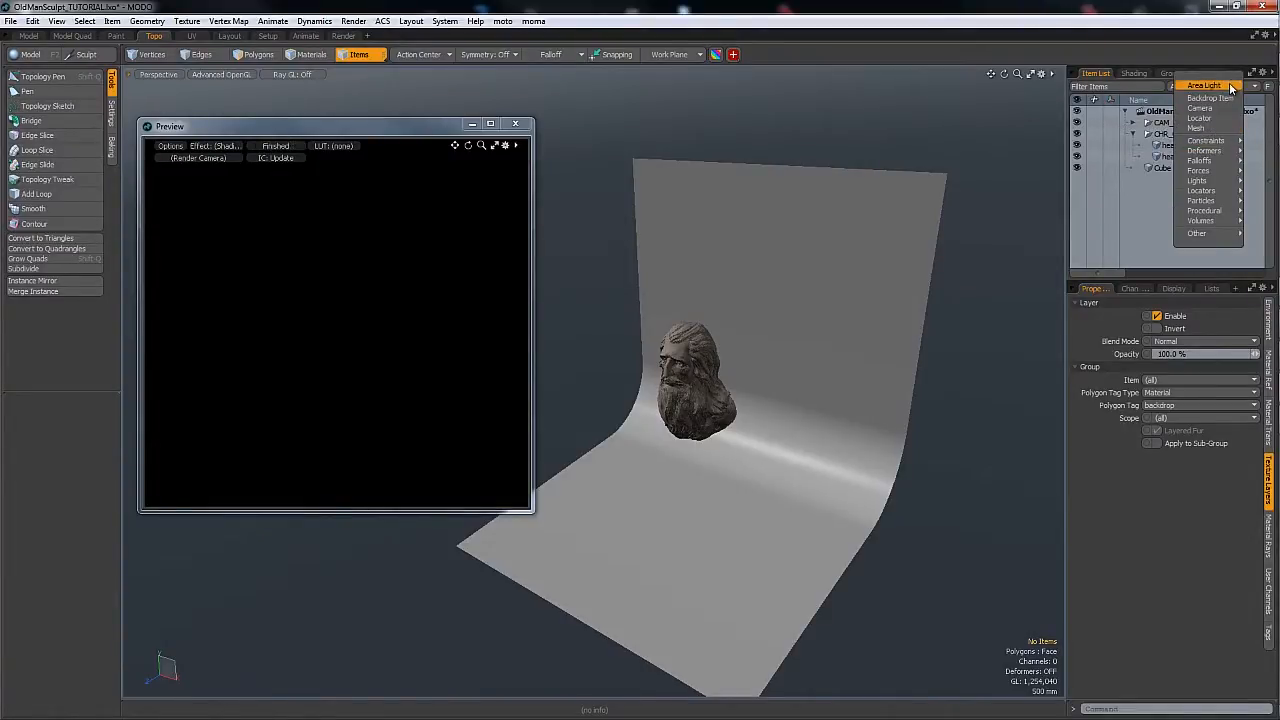
click(1205, 85)
key(y)
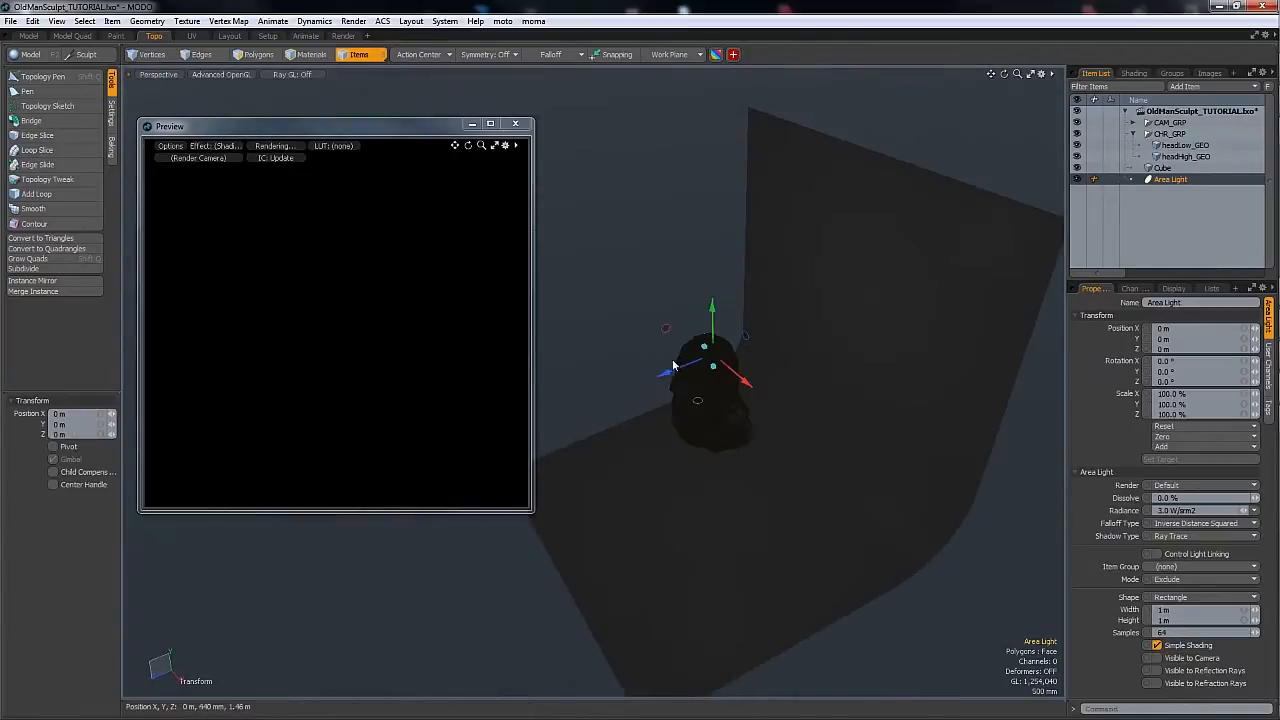
drag(673, 366, 1000, 230)
alt+drag(779, 398, 713, 440)
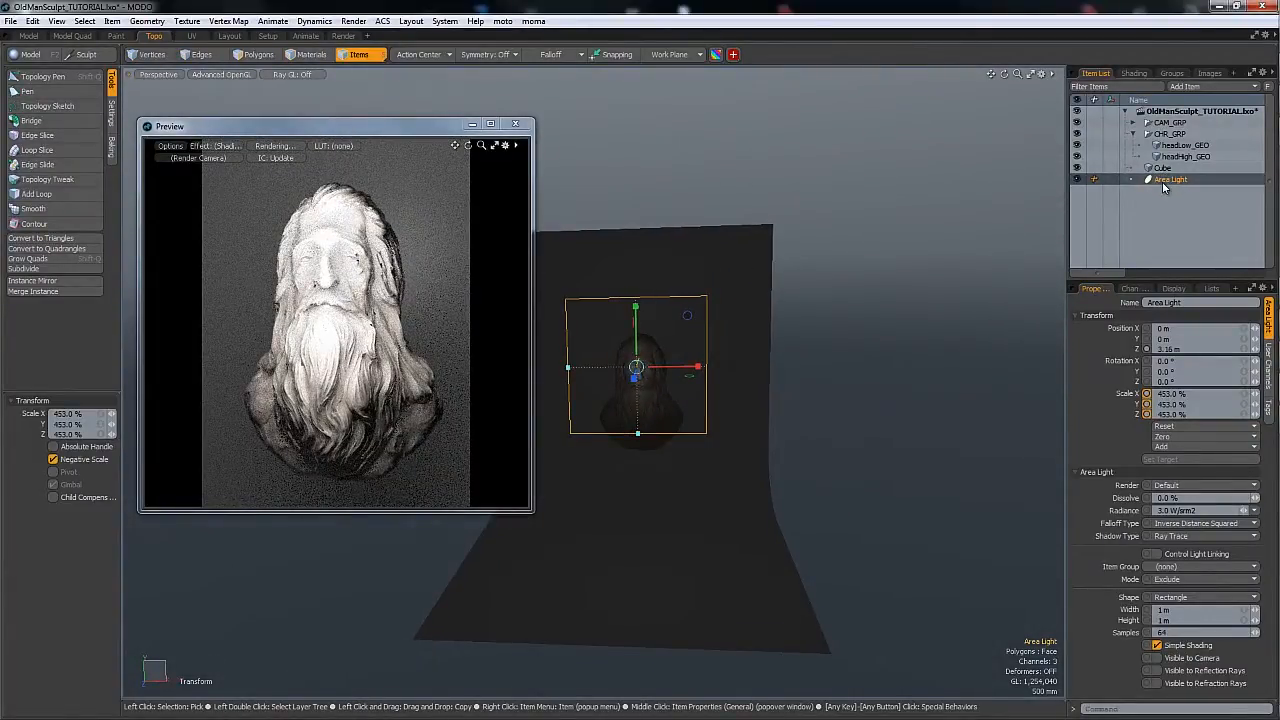
- Move the area light to X -2.22 m, Z 4.56 m and rotate it to X -20°, Y -43°
alt+drag(866, 443, 445, 592)
key(w)
drag(603, 395, 561, 401)
alt+drag(614, 489, 634, 307)
key(e)
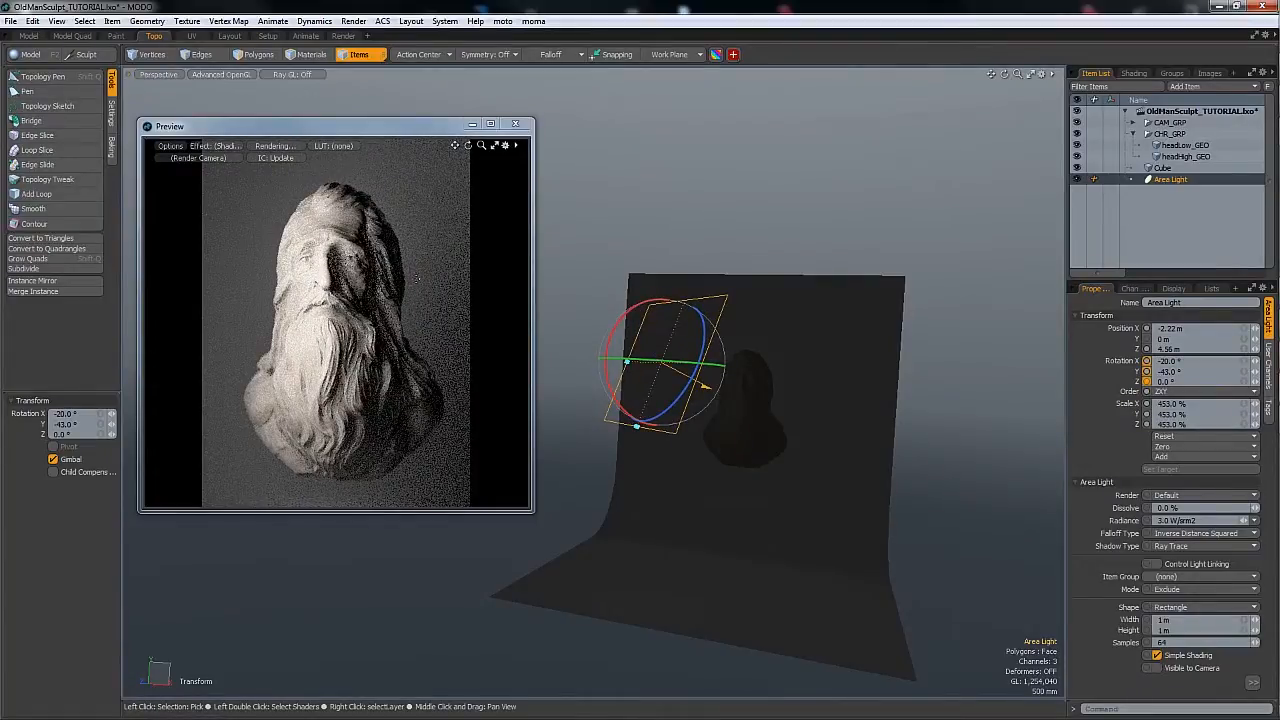
- Try more frontal lighting with the area light at X -20 mm and a Y rotation of -6°
alt+drag(657, 400, 772, 398)
key(w)
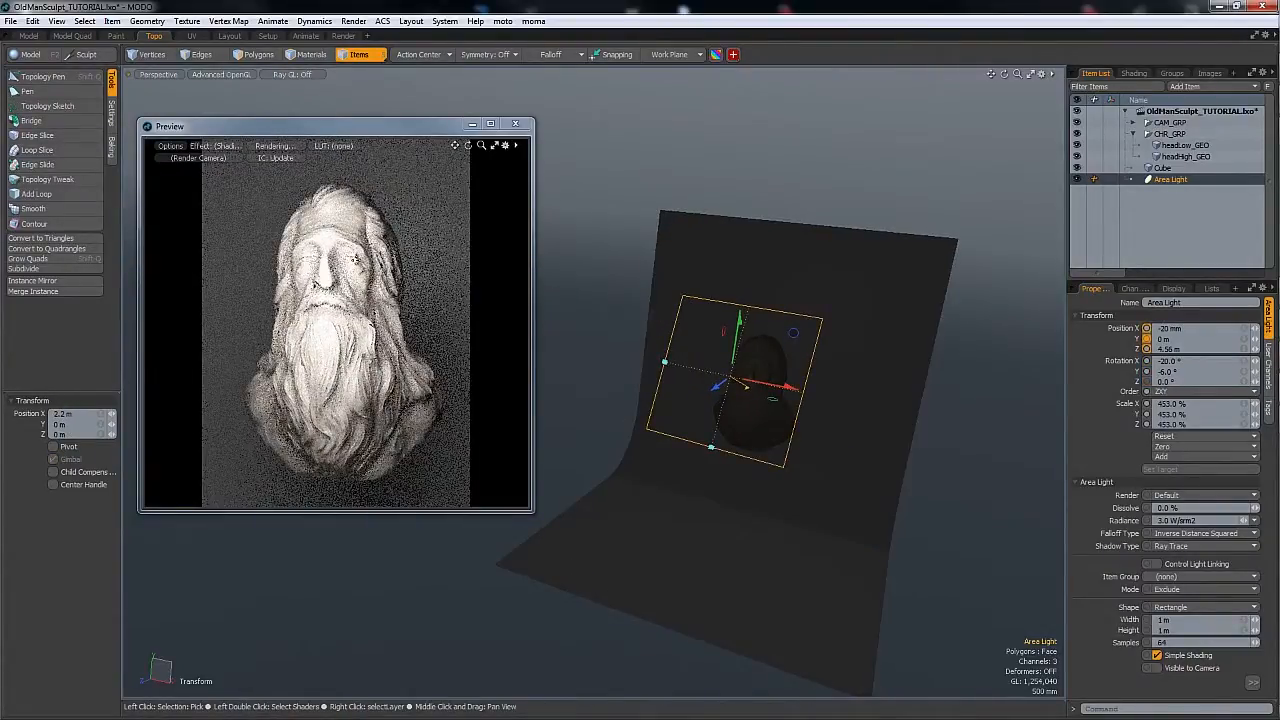
alt+drag(720, 355, 770, 330)
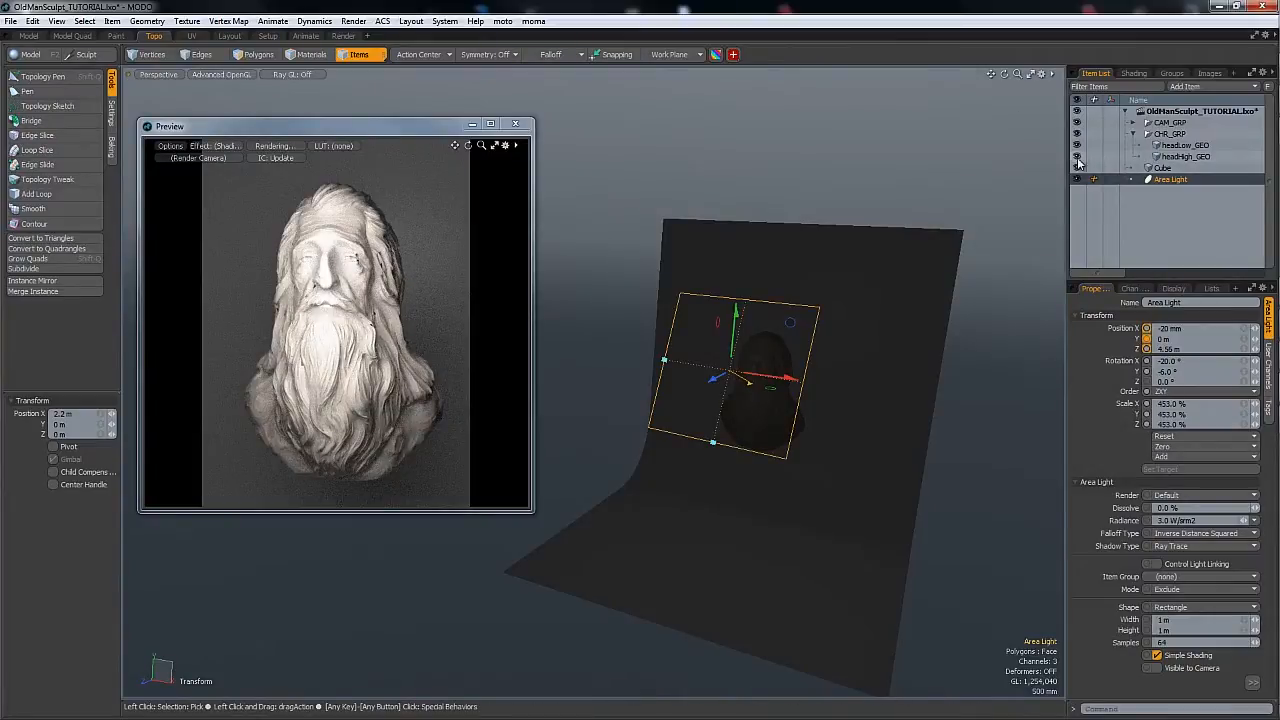
- With headHigh_GEO hidden, move the area light to X -2.88 m and rotate it to Y -39°
alt+drag(700, 330, 686, 371)
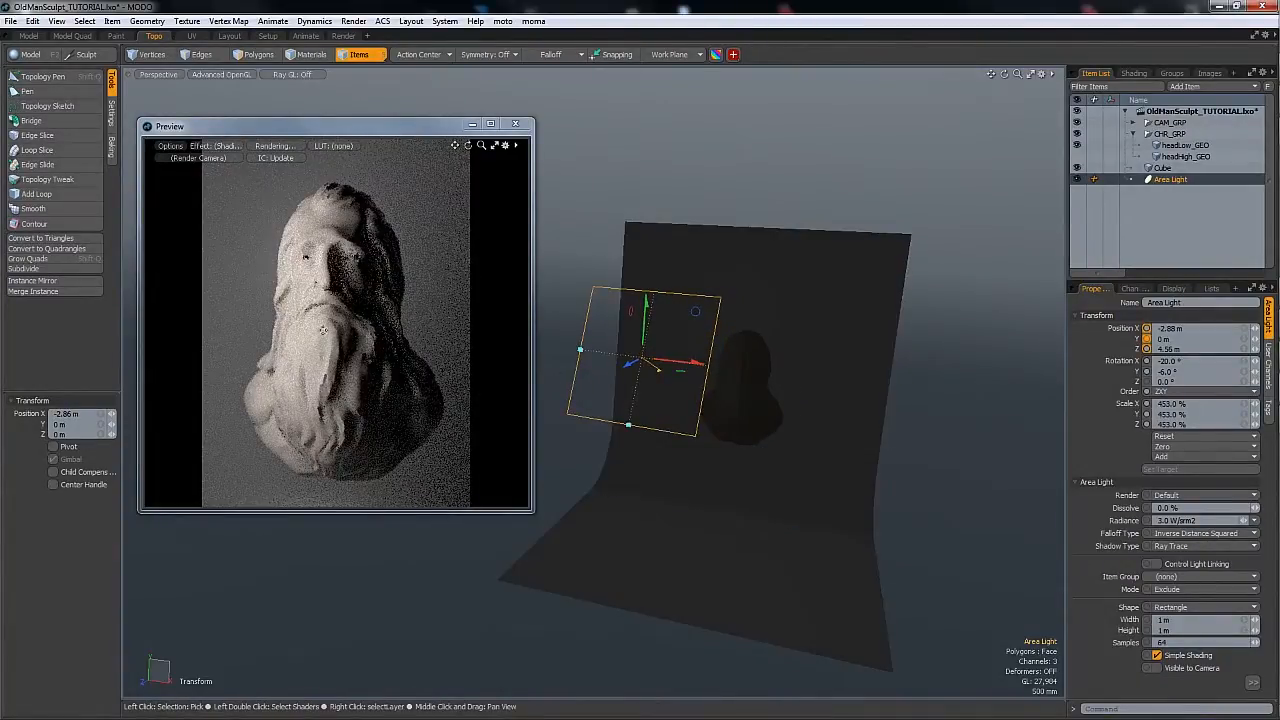
key(e)
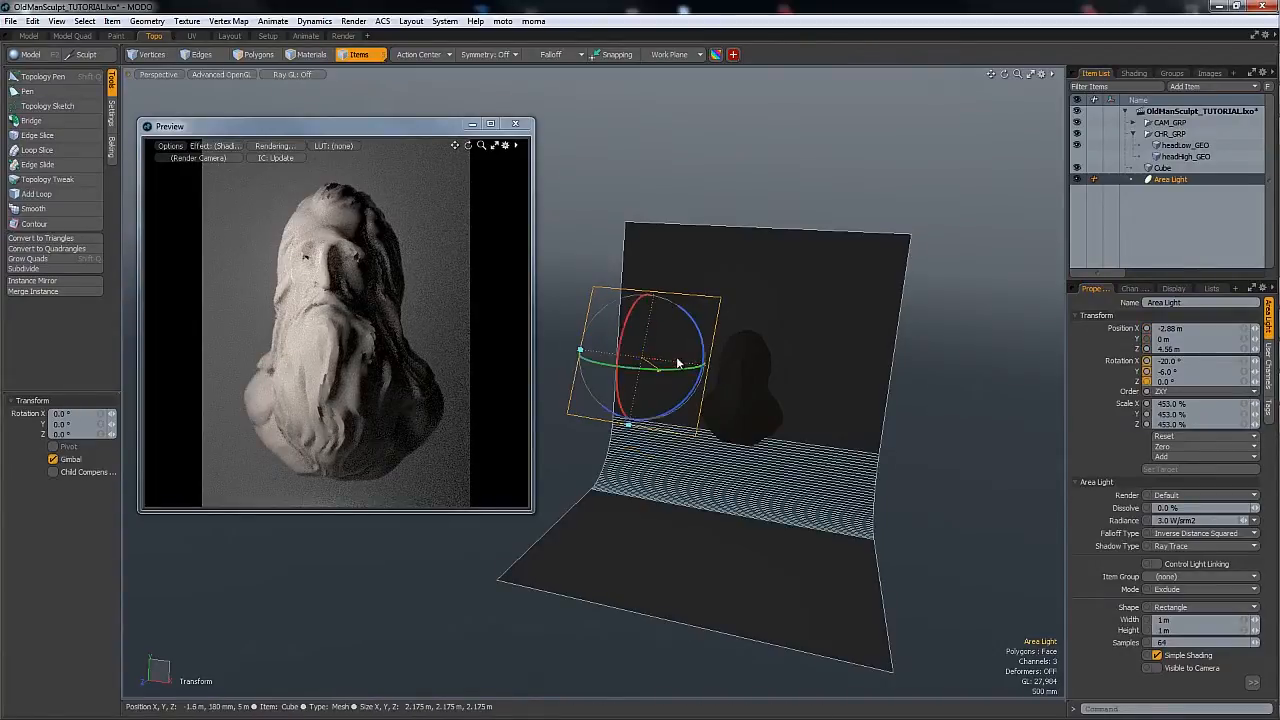
drag(700, 360, 606, 464)
- Using the Selection action center, slide the area light along its own axis to about X -3.87 m, Z 3.75 m
key(w)
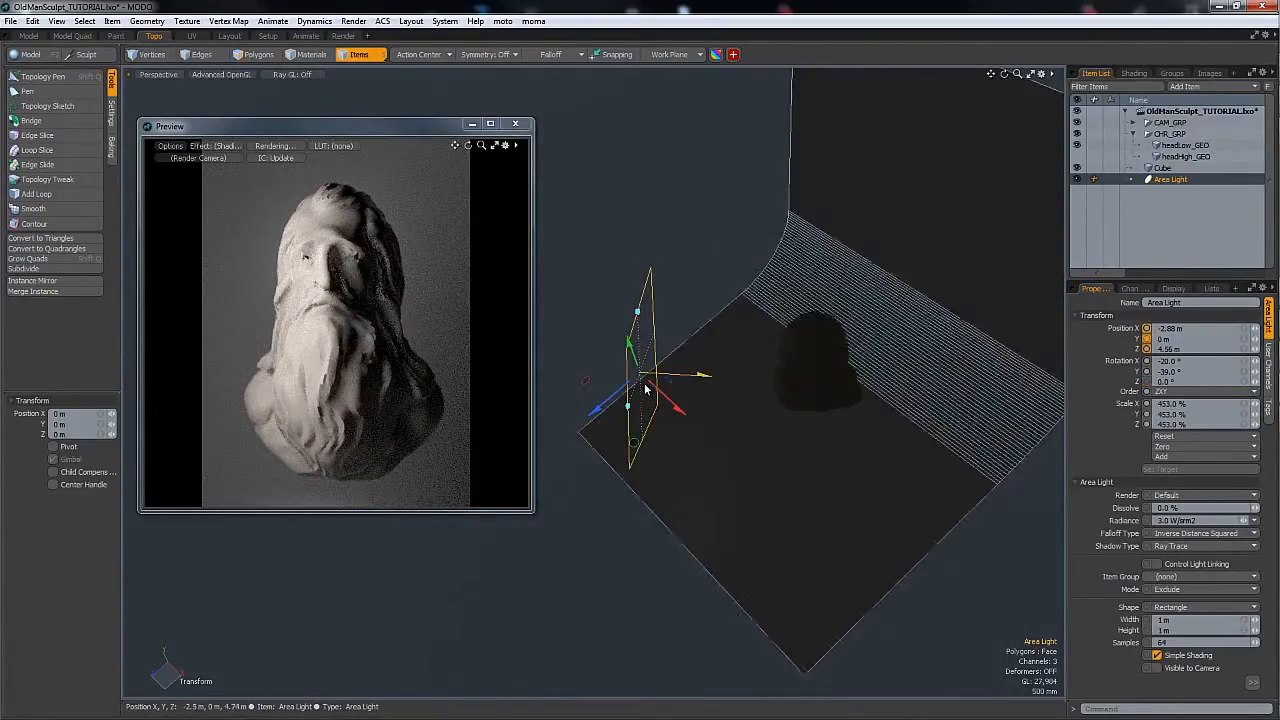
drag(641, 374, 638, 322)
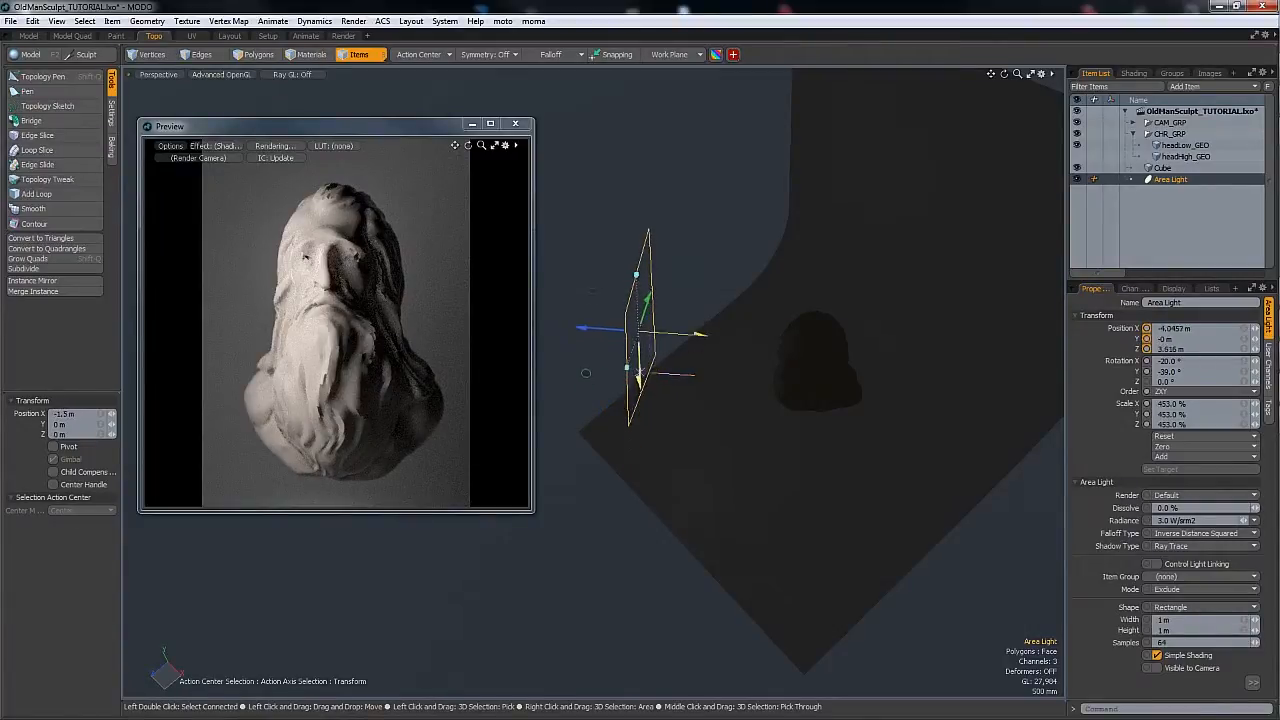
alt+drag(685, 263, 645, 384)
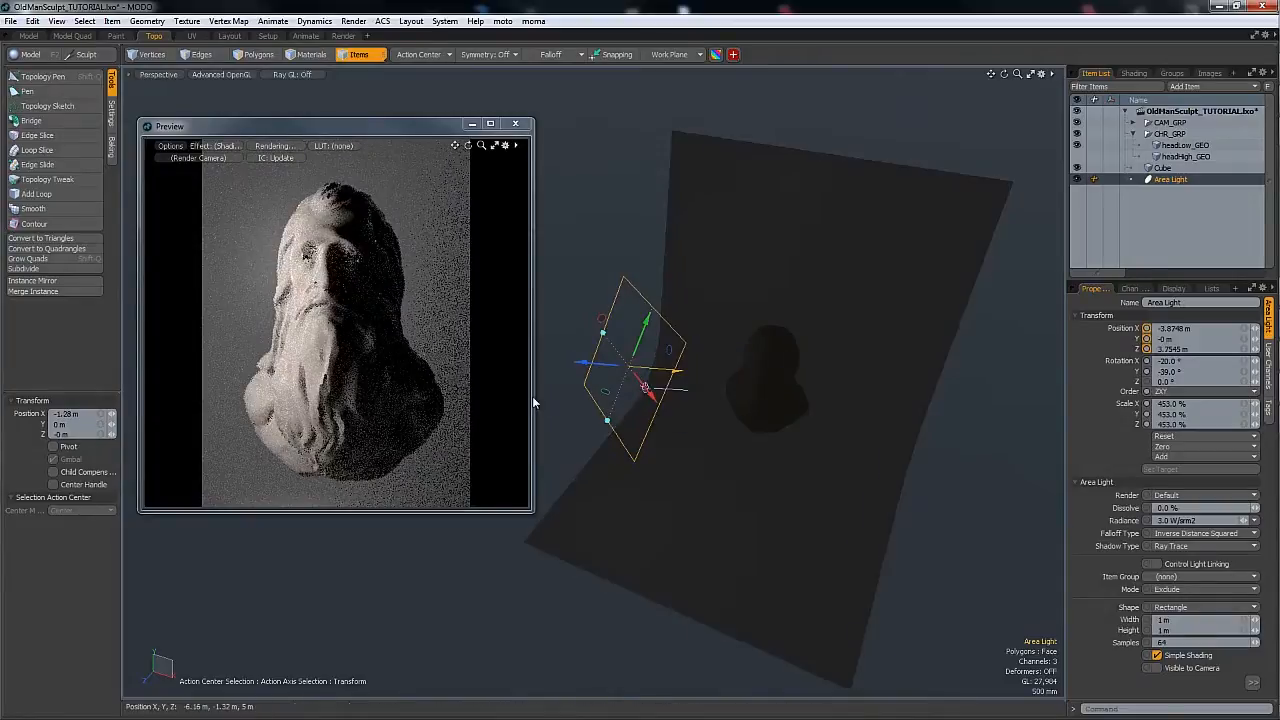
- Switch to the image viewer showing BeardedMan_CompleteBranded.png and place it beside the Preview render to compare the lighting
key(alt+Tab)
click(543, 341)
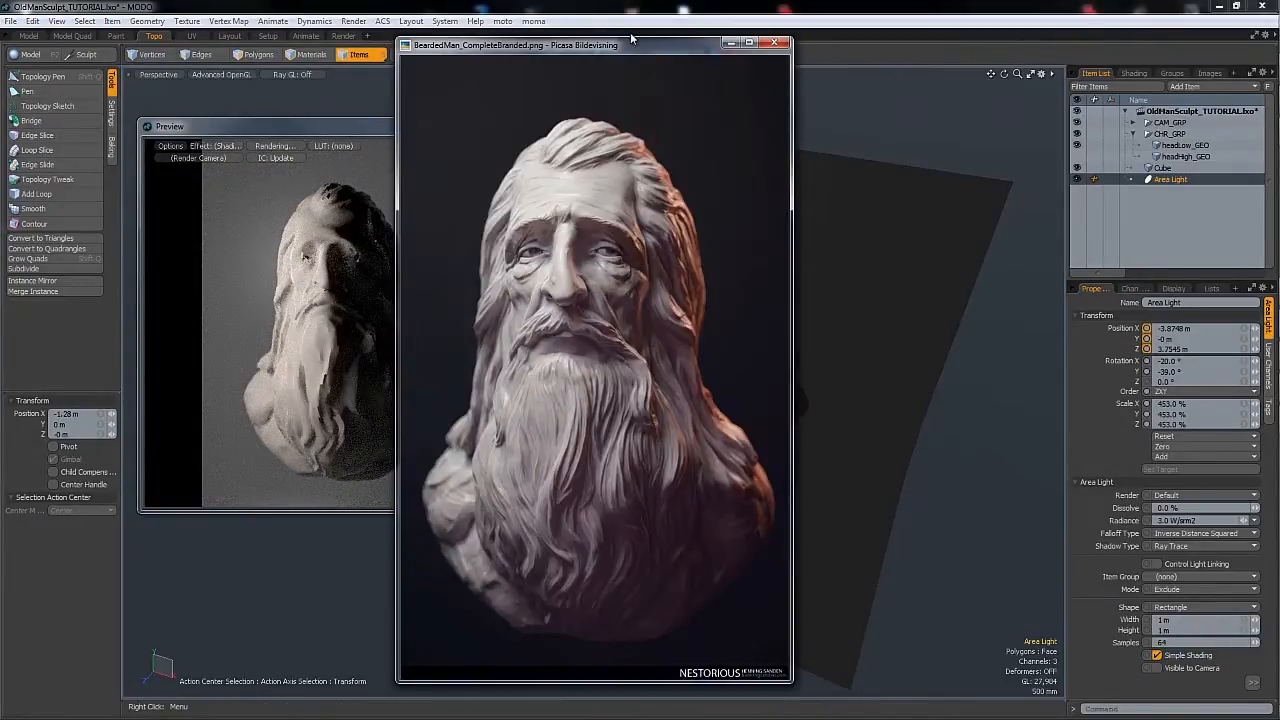
drag(618, 51, 956, 53)
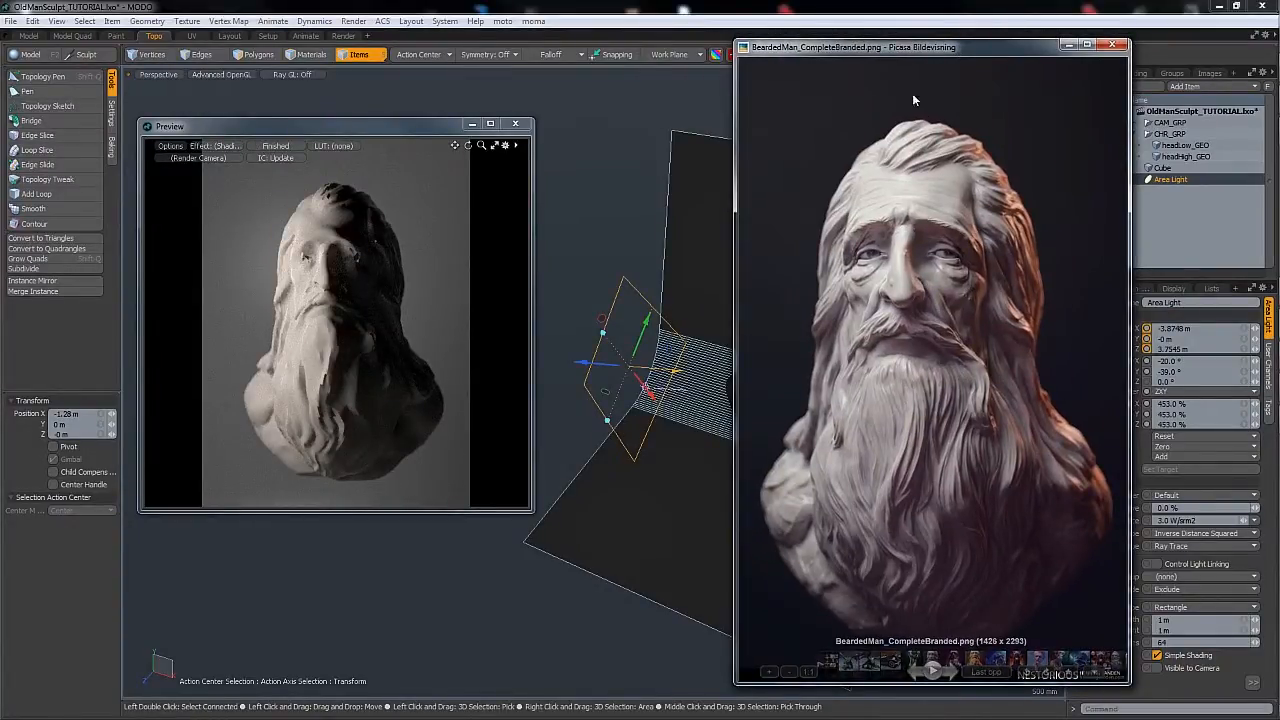
- Slide the area light to about X -2.46 m, Z 4.90 m and move the reference image clear of the scene
alt+drag(584, 403, 668, 446)
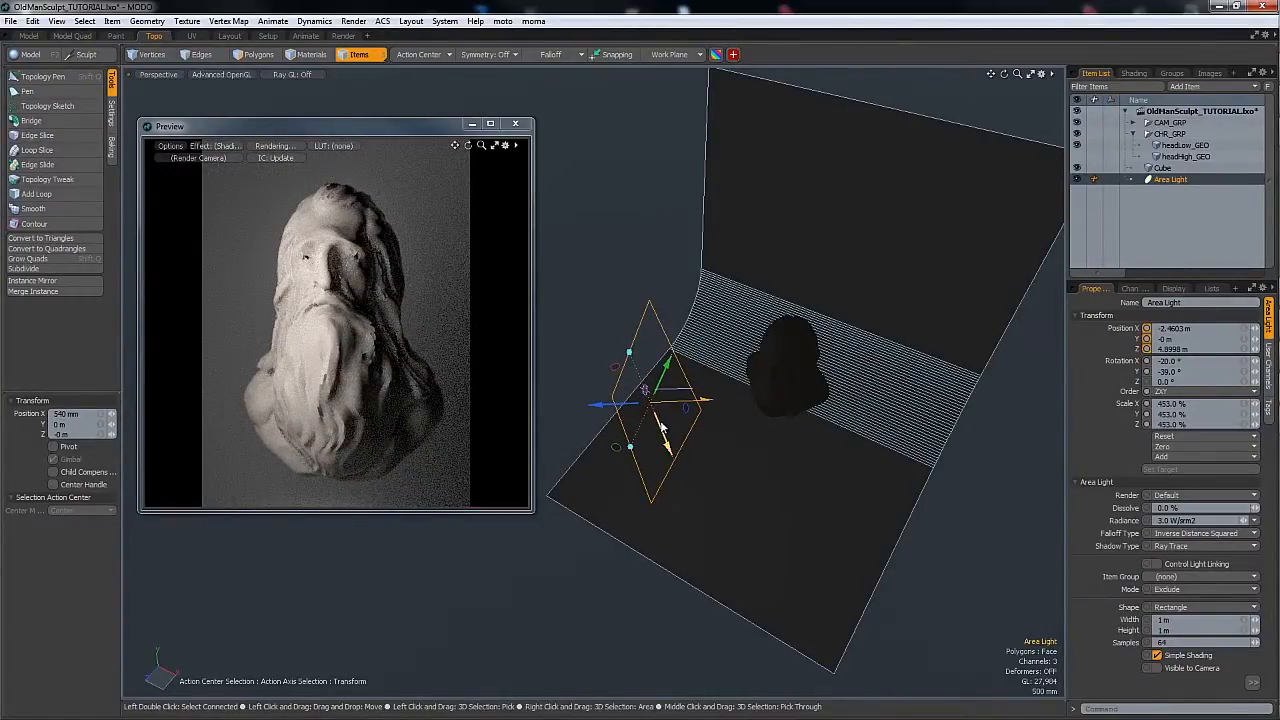
key(alt+Tab)
drag(791, 46, 1279, 55)
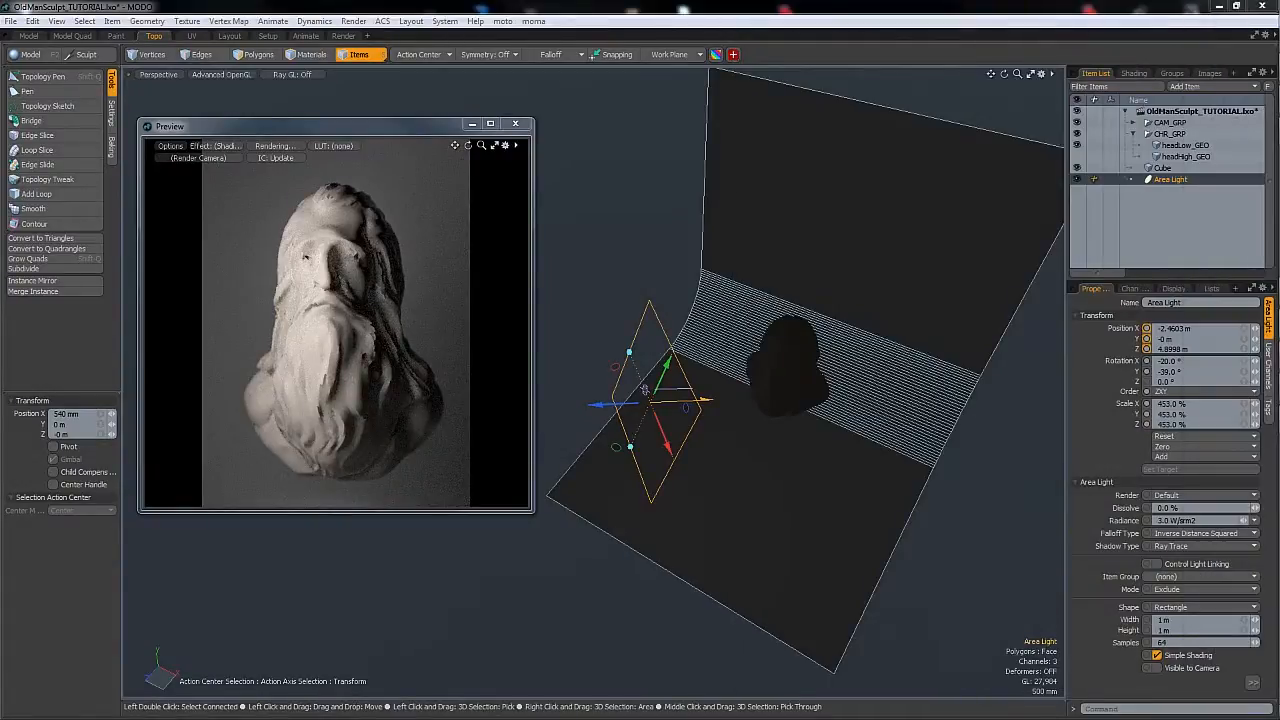
alt+drag(645, 390, 686, 396)
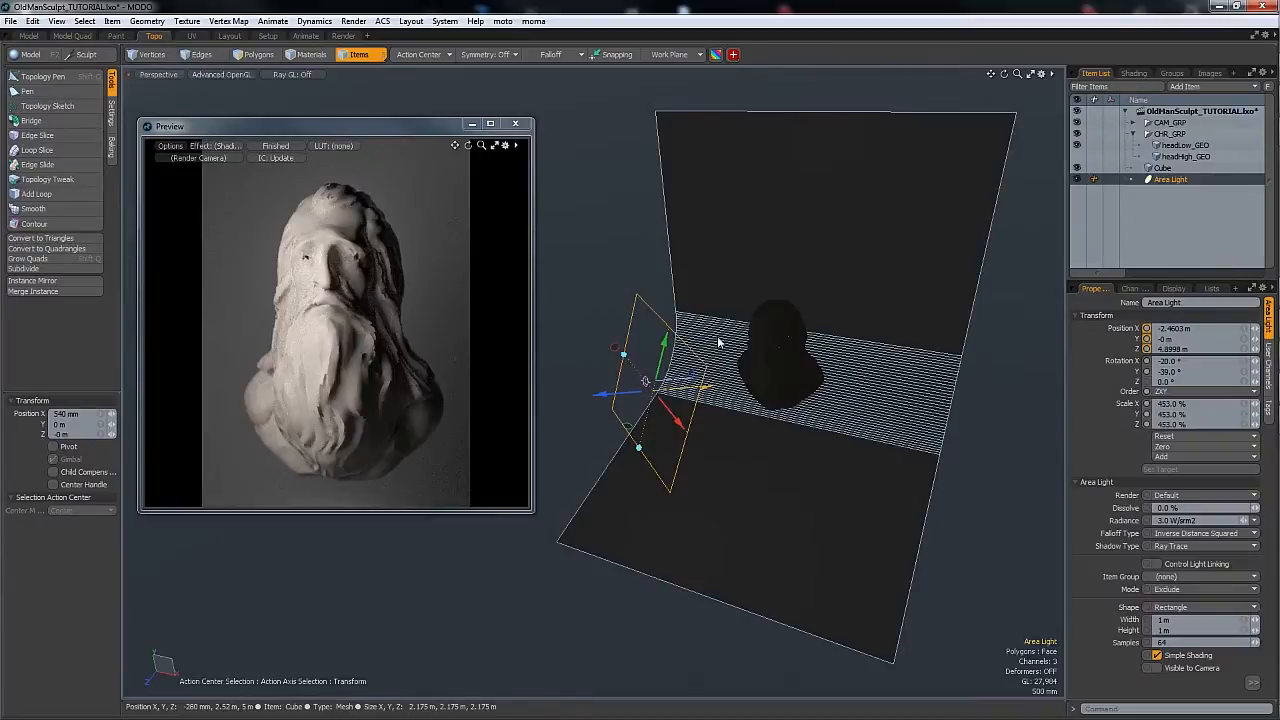
- Set the saturation of the Final Color Output in the shader tree to 0%
click(1133, 73)
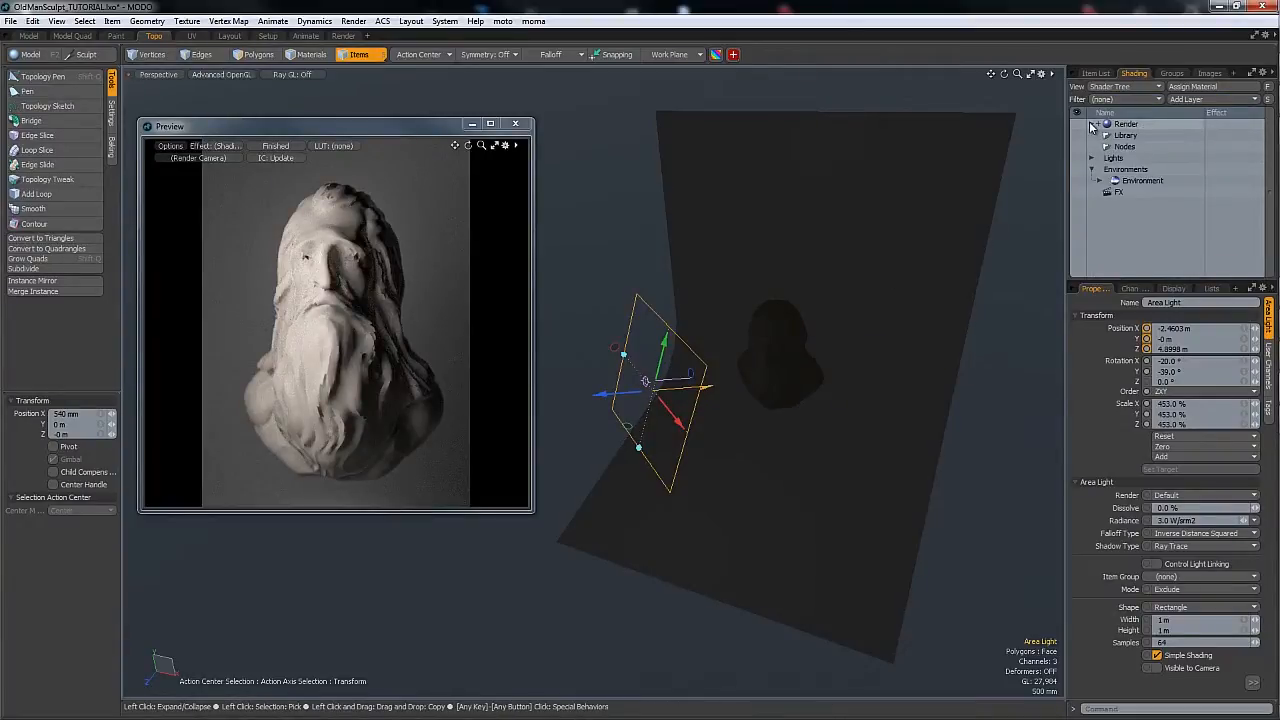
click(1092, 123)
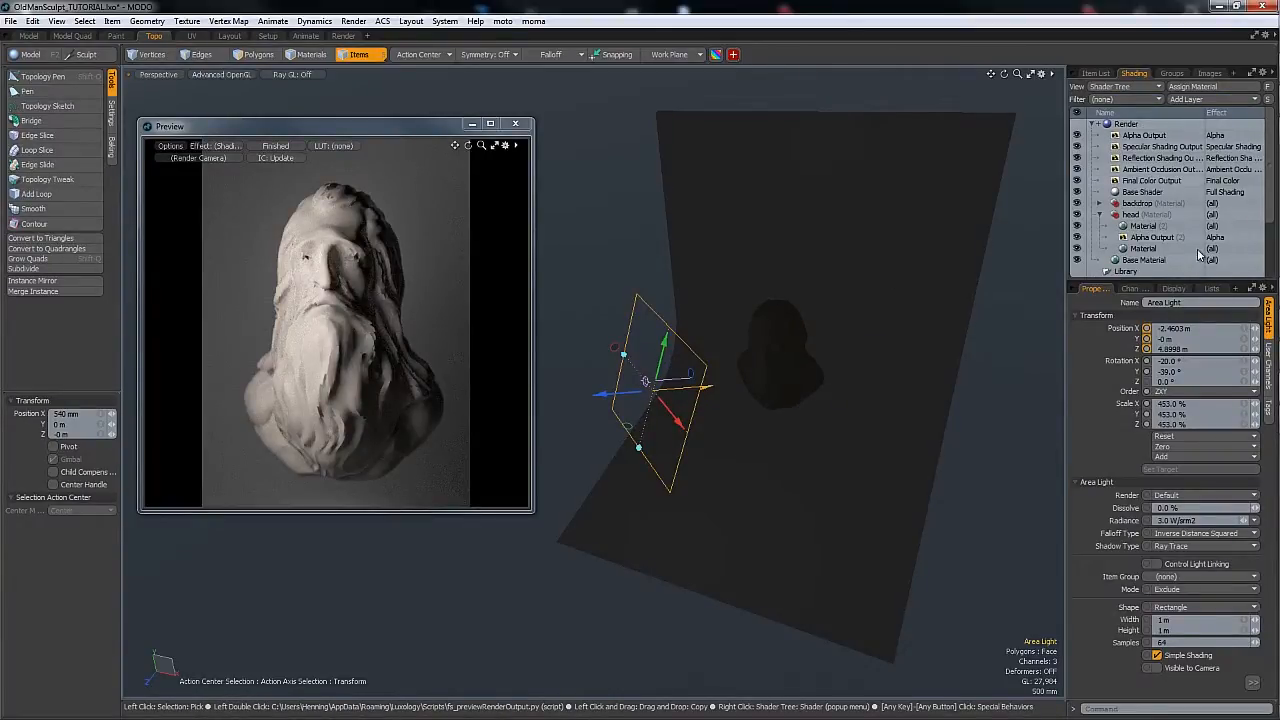
click(1162, 181)
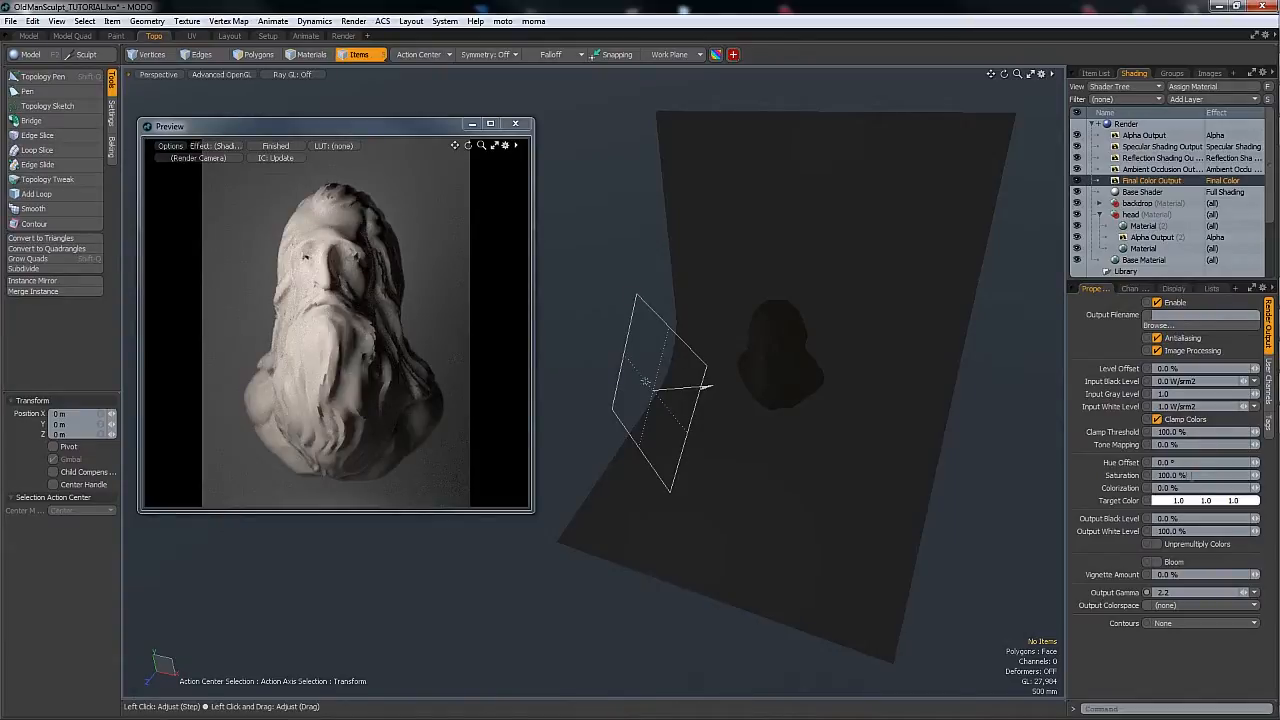
click(1191, 476)
text(0)
key(Return)
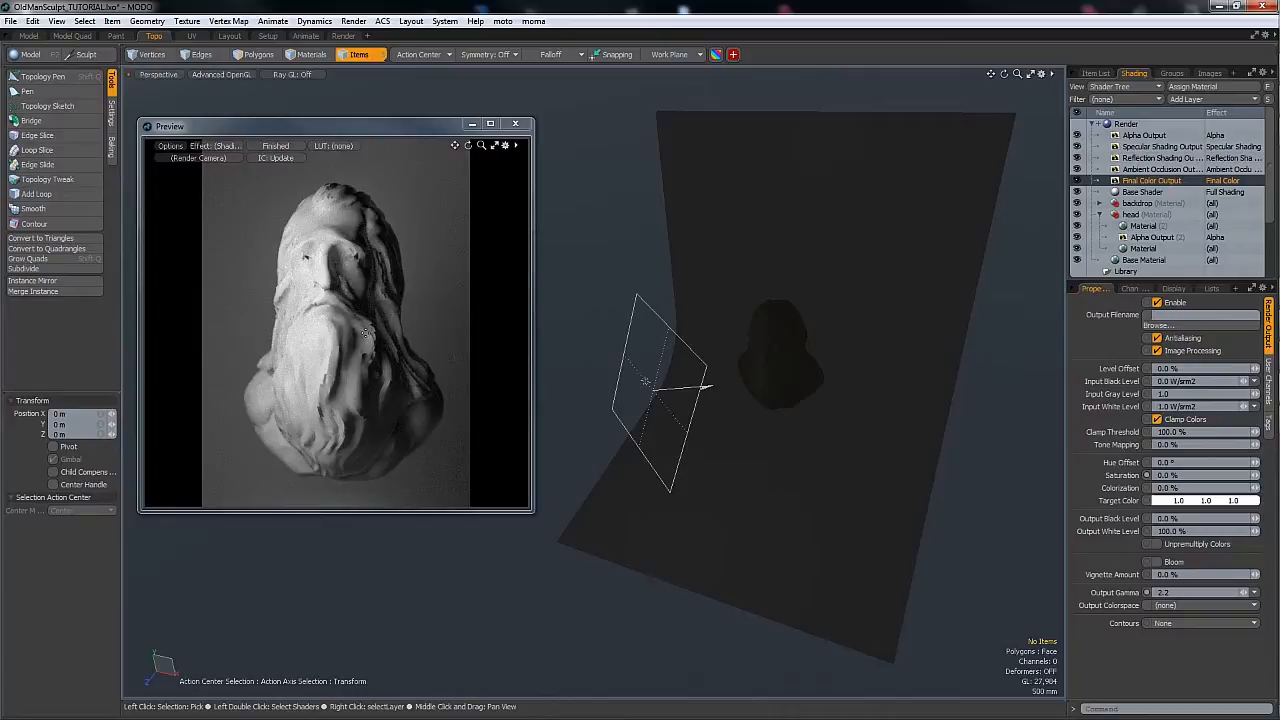
- Enable depth of field in the effects of the Camera inside CAM_GRP
click(1125, 124)
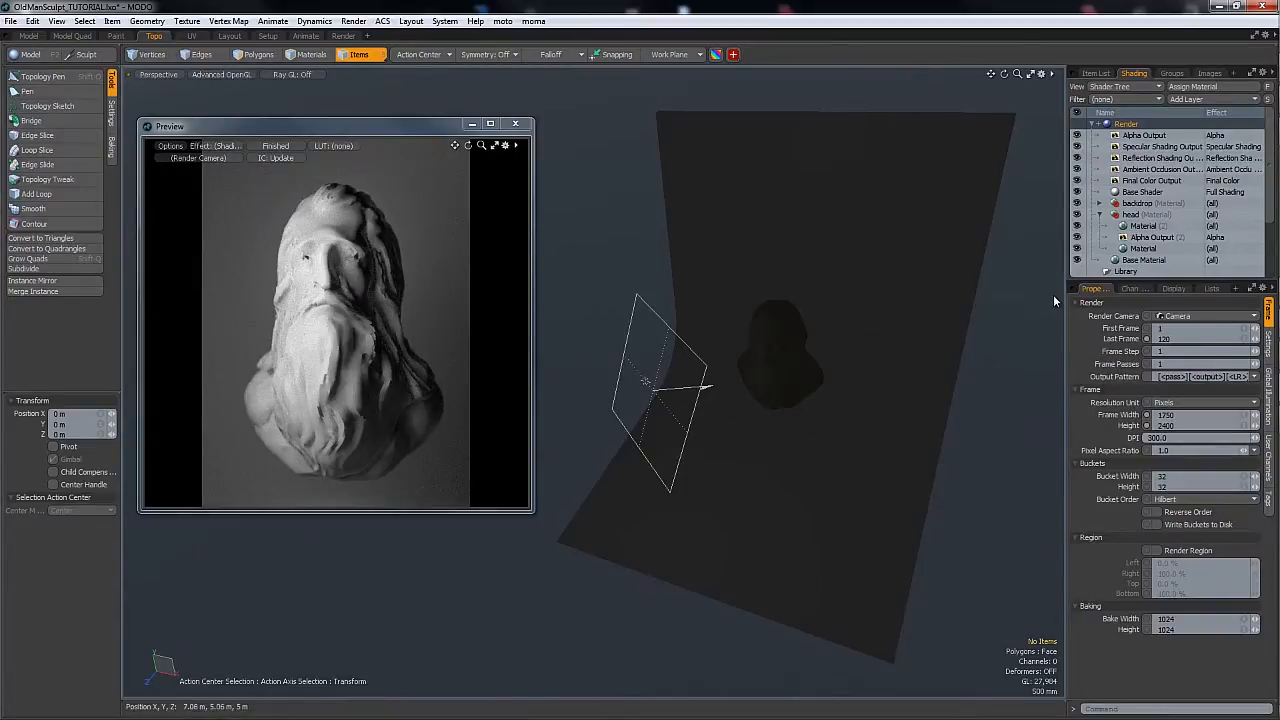
click(1096, 73)
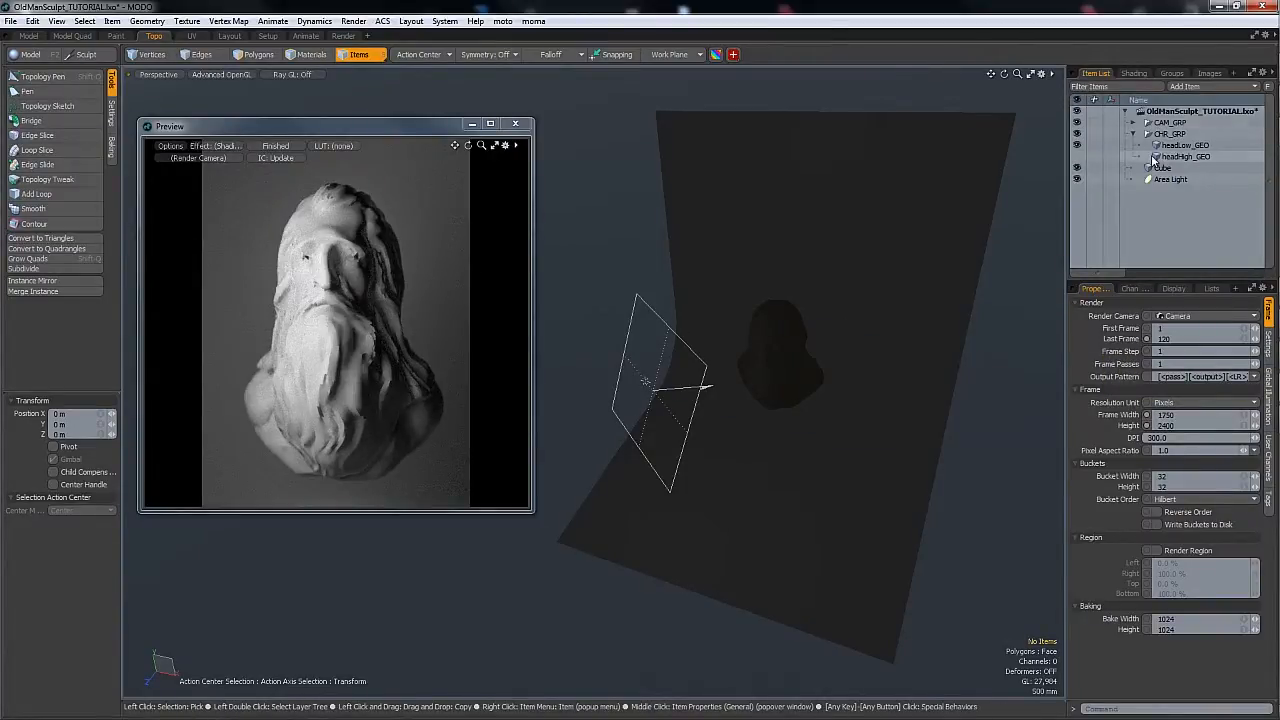
click(1133, 122)
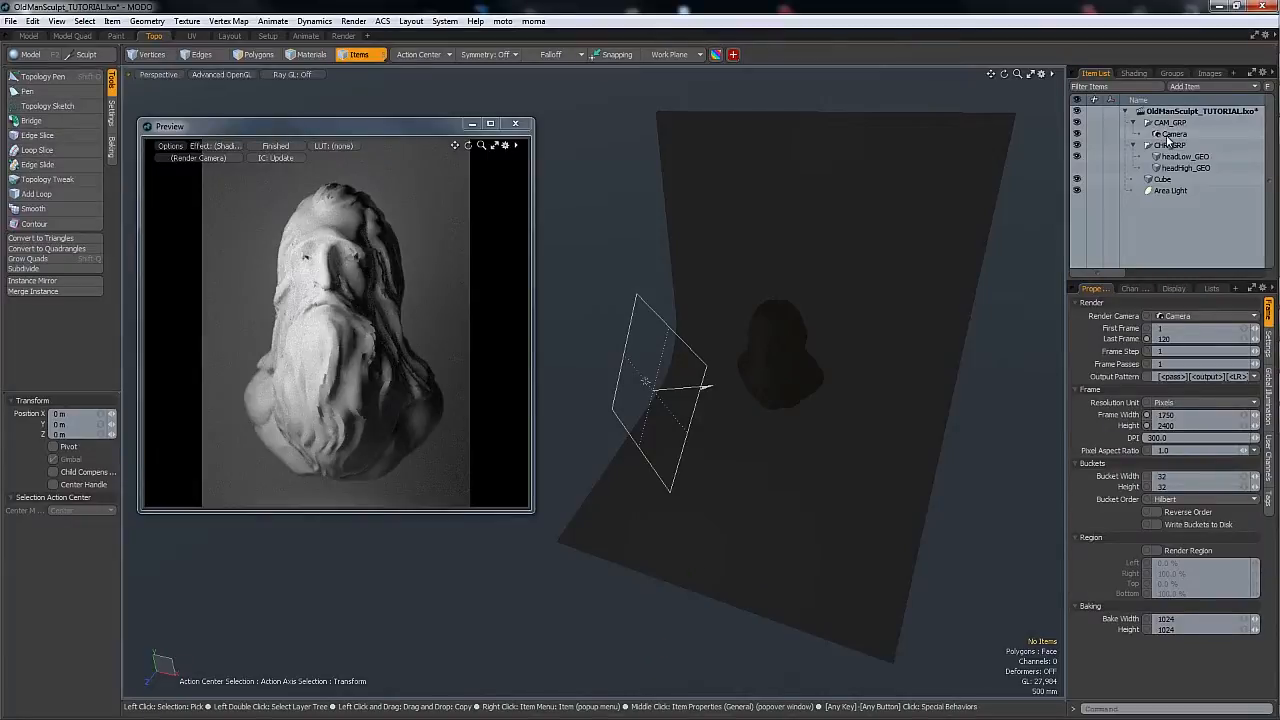
click(1170, 134)
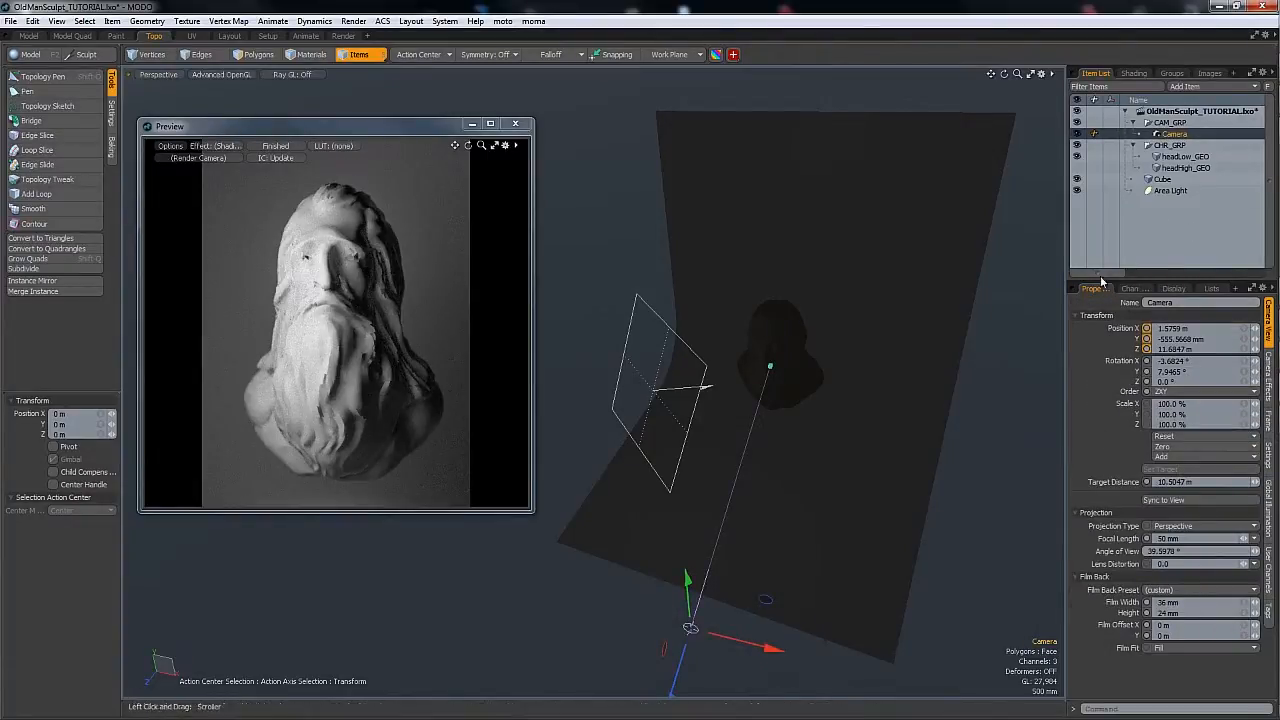
click(1269, 377)
click(1158, 317)
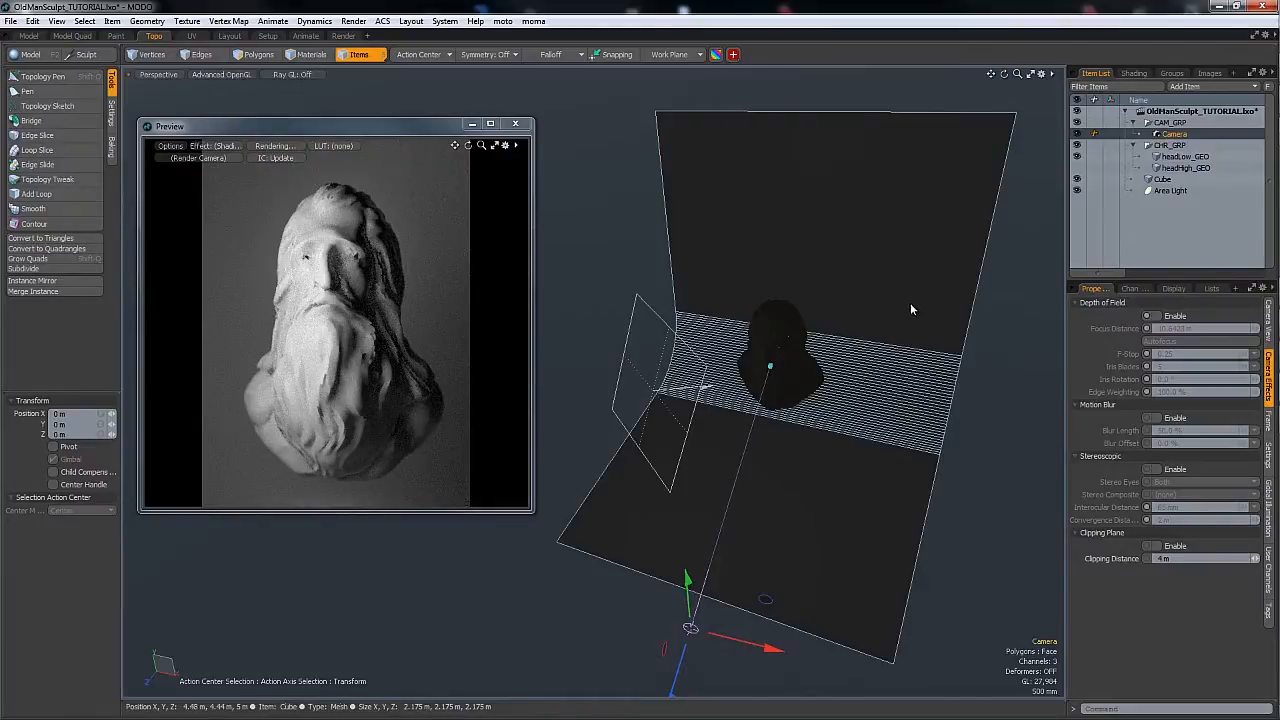
click(1157, 316)
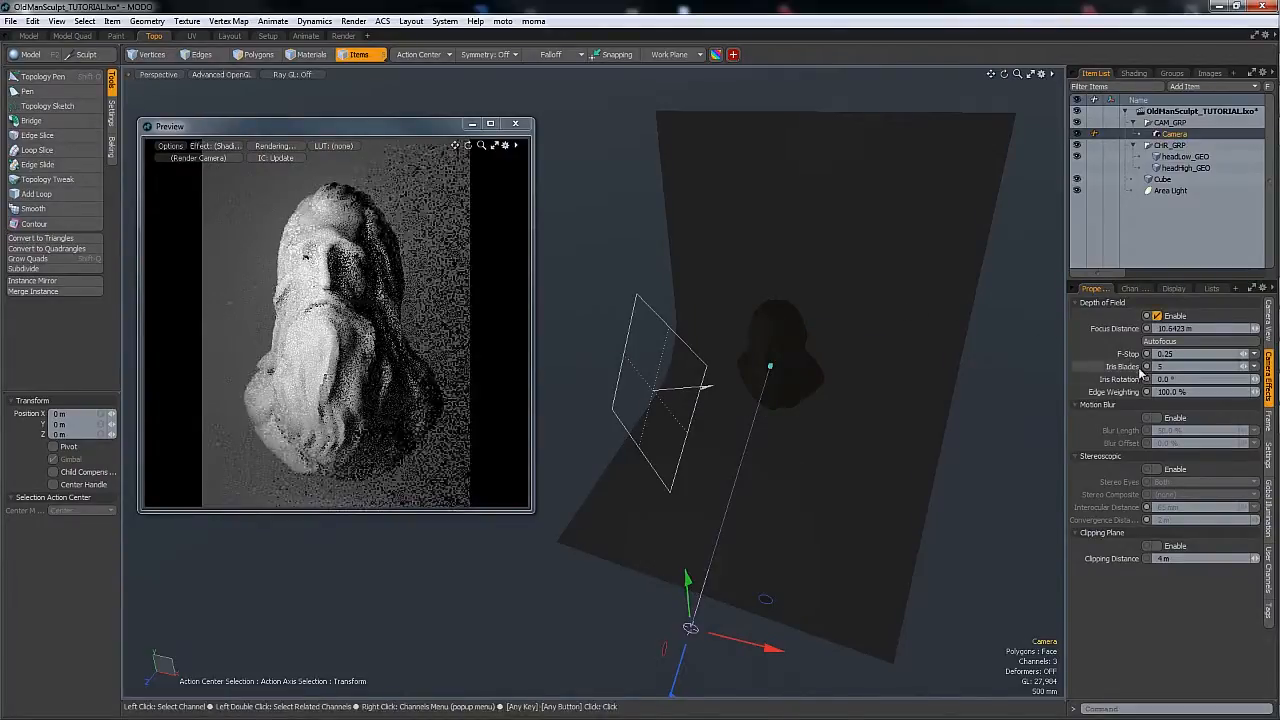
- Set the camera's focus point on the face in the Preview render and try an F-Stop of 0.01
click(333, 290)
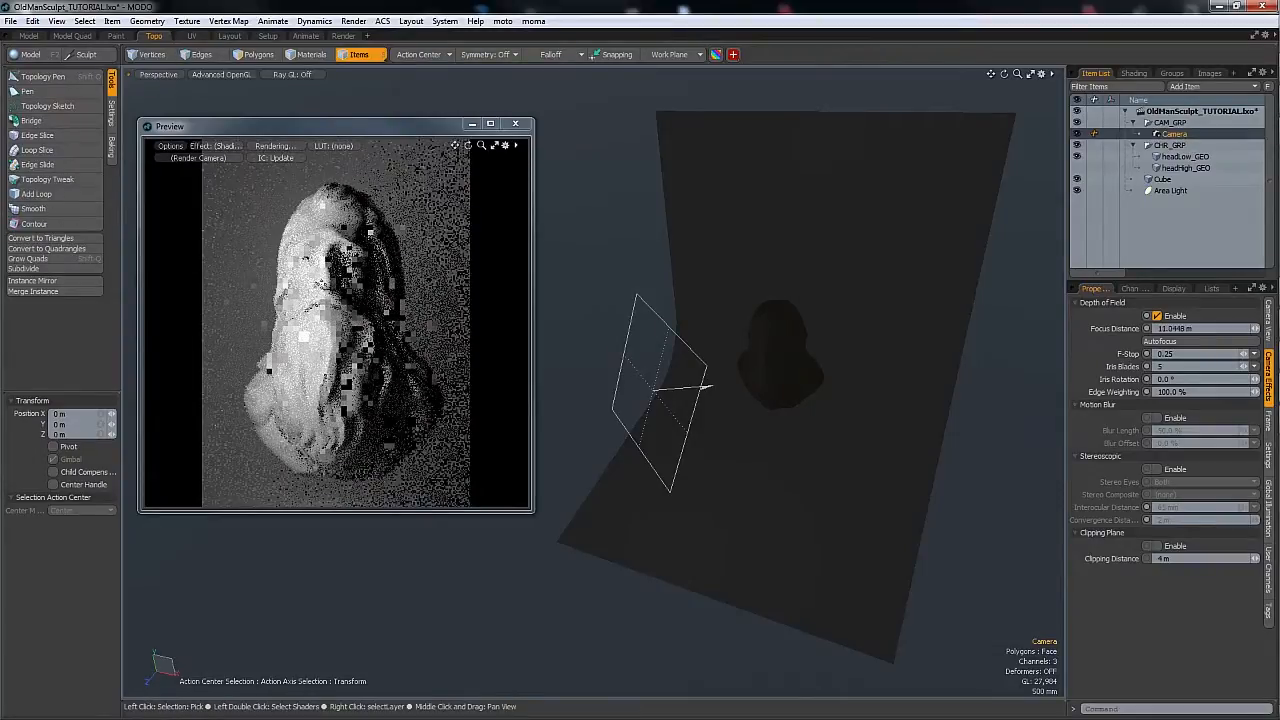
key(f)
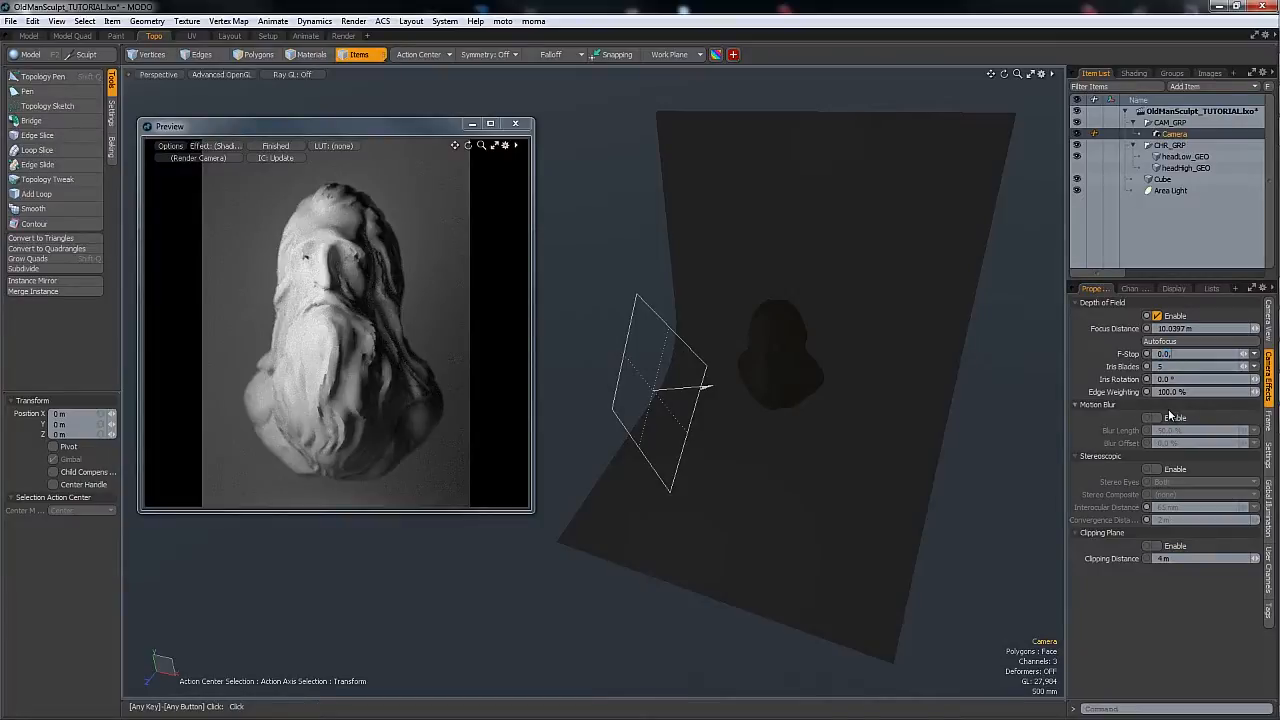
text(1)
key(Return)
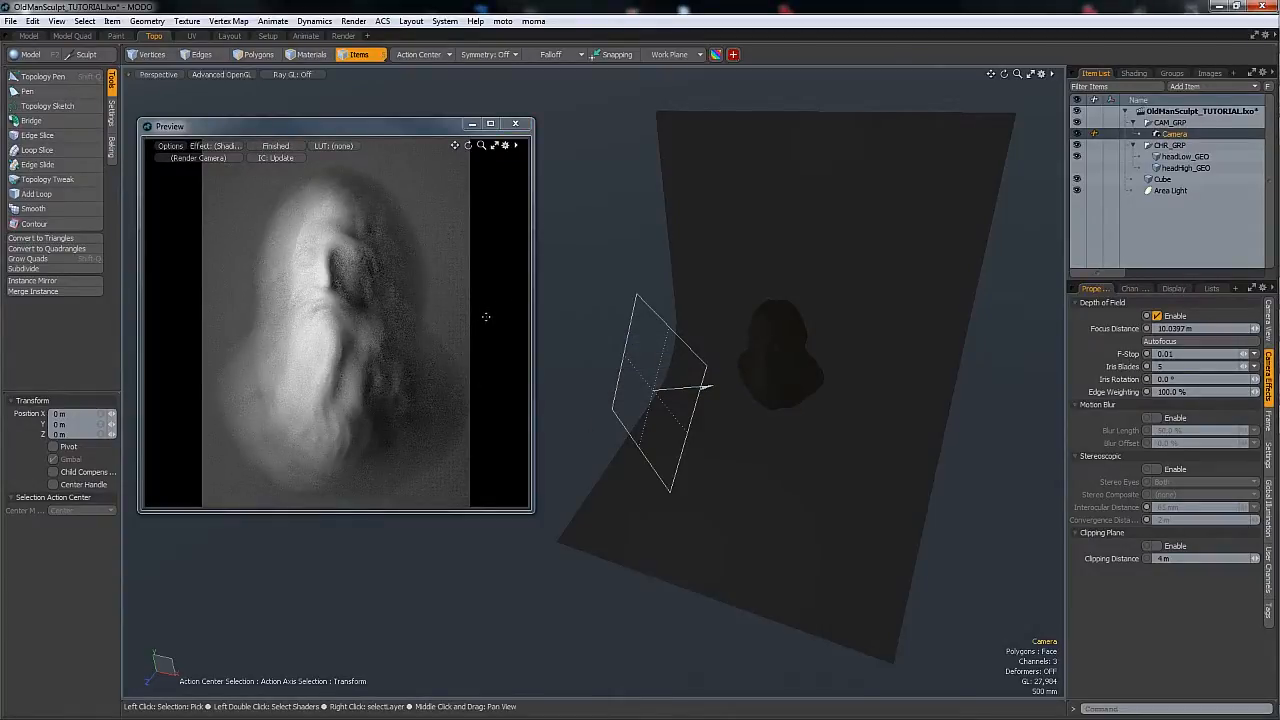
- Raise the camera's F-Stop in stages through 0.1 and 0.2 to 0.3
text(1)
key(Return)
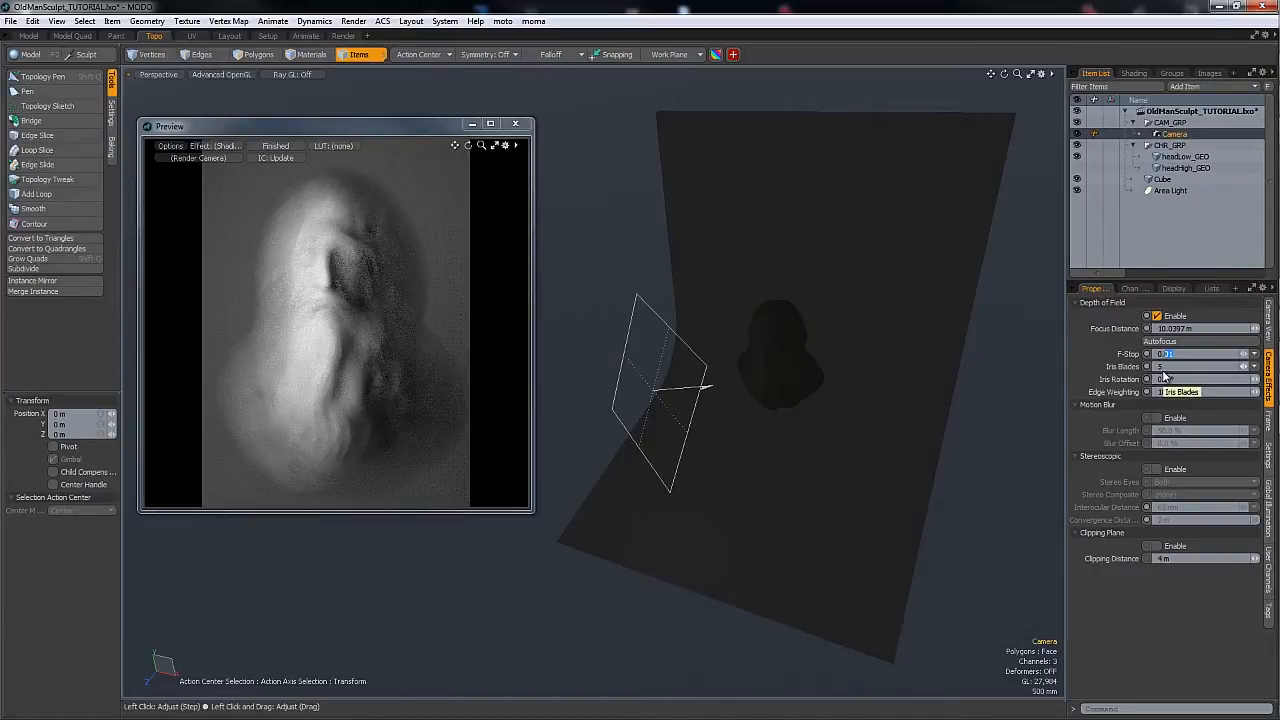
text(1)
key(Return)
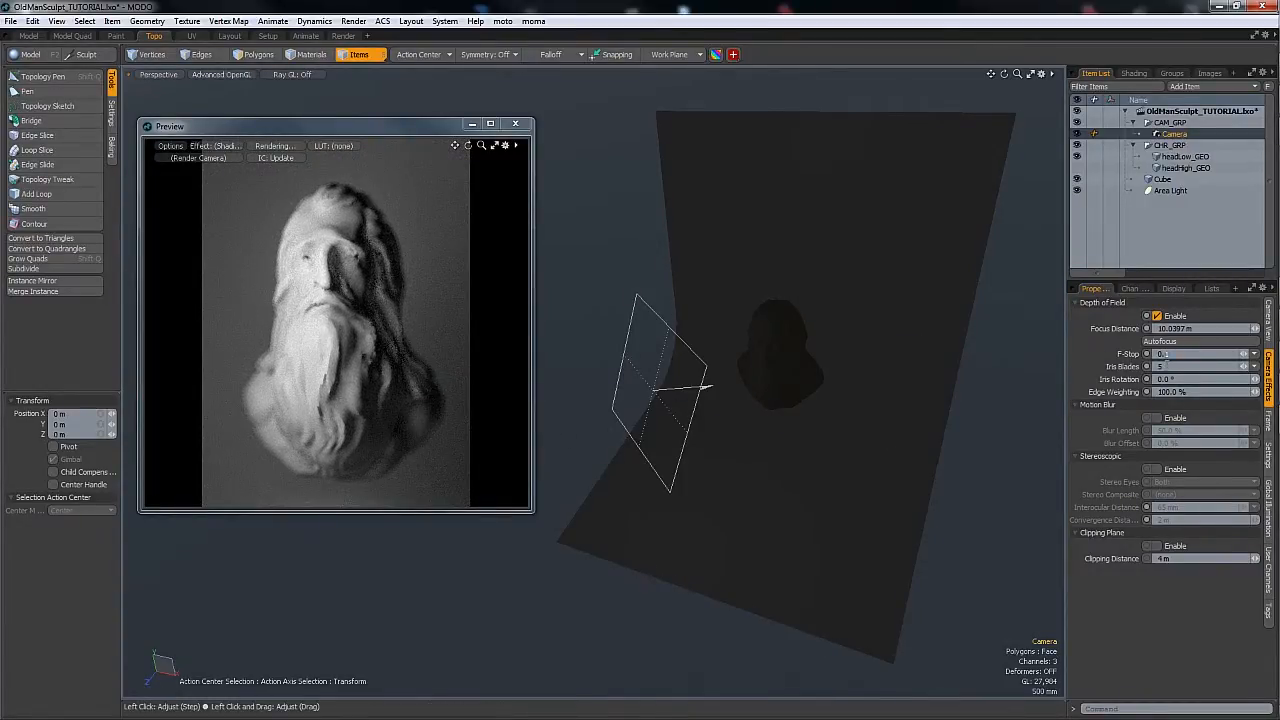
text(2)
key(Return)
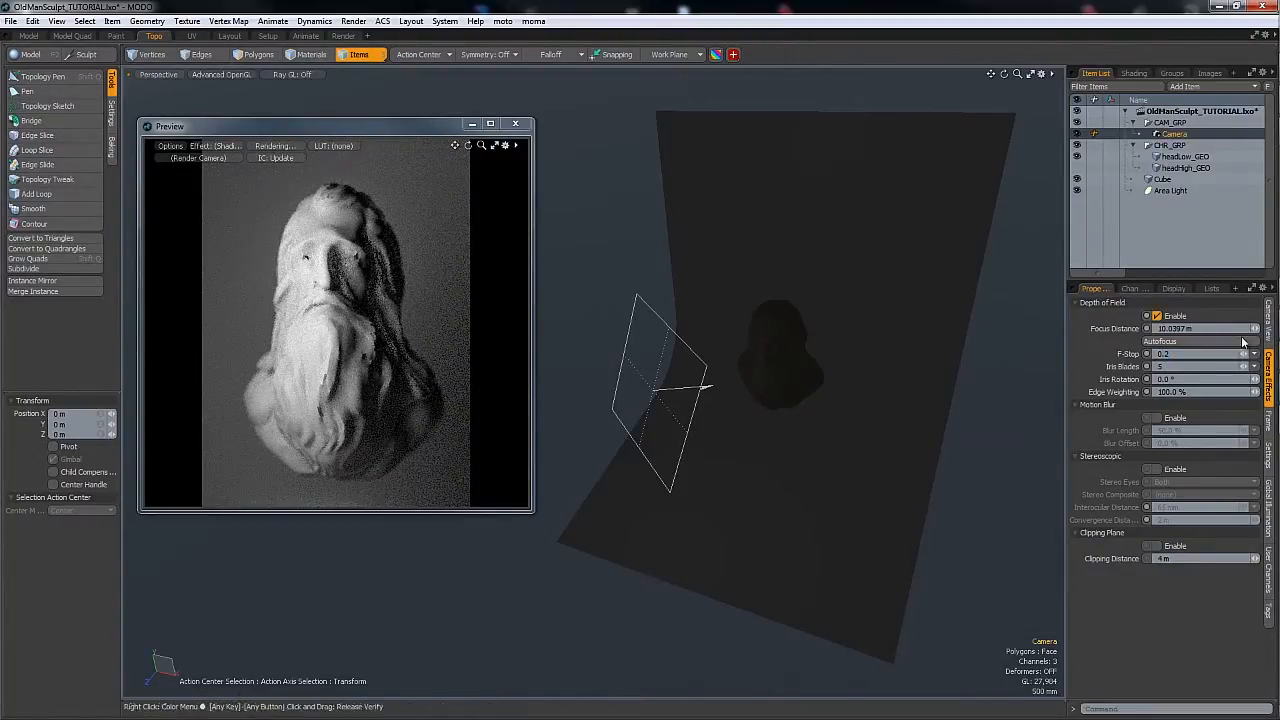
text(3)
key(Return)
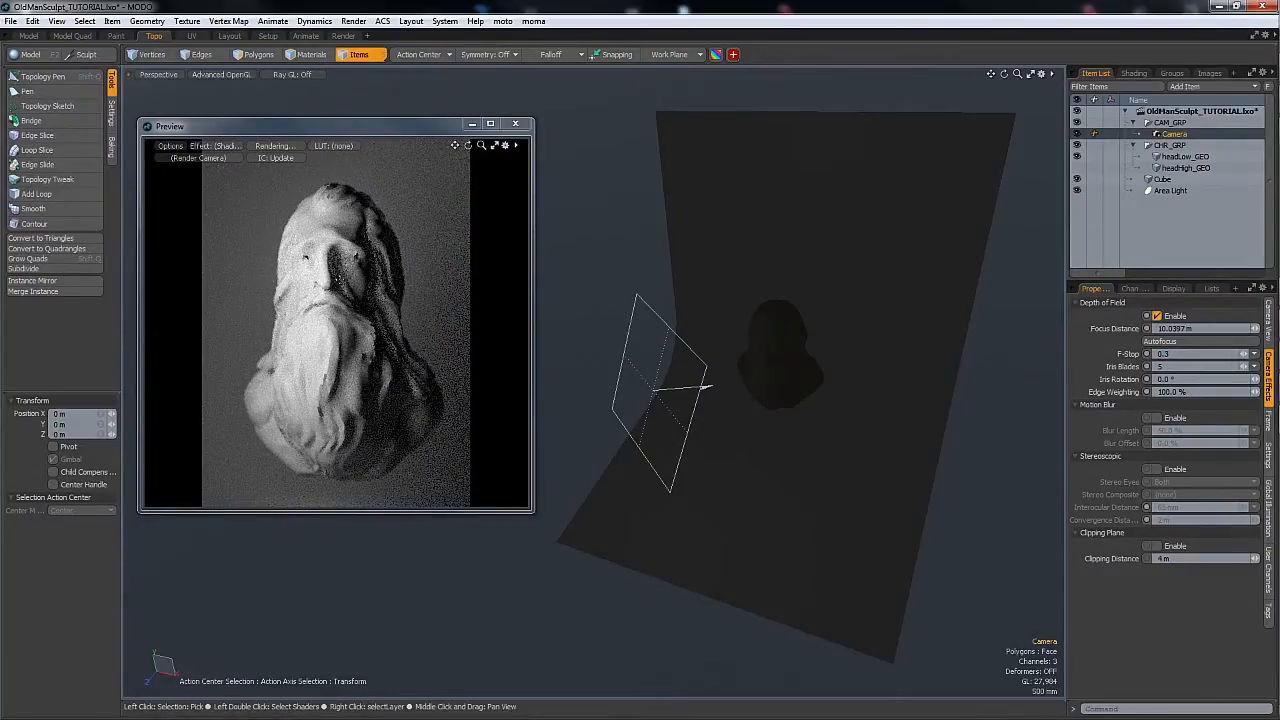
- Refocus the camera on the bust in the Preview render at about 10.13 m and drop the active transform tool
key(f)
key(f)
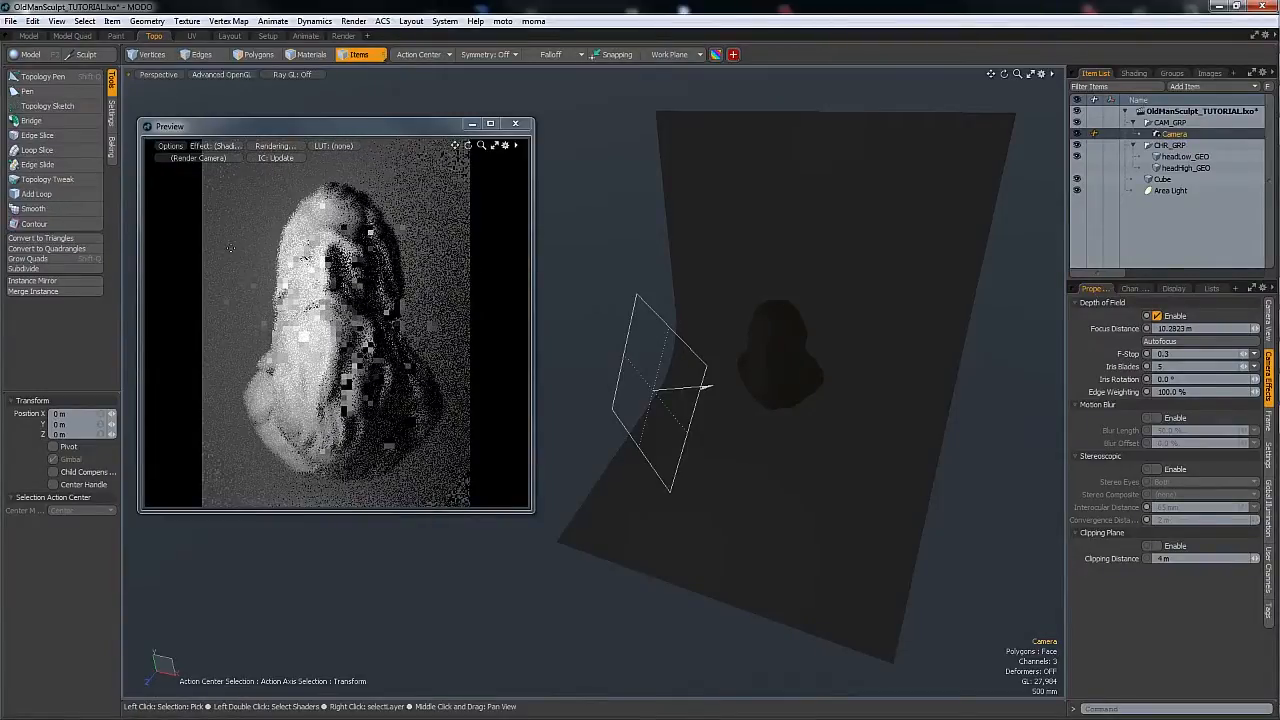
key(f)
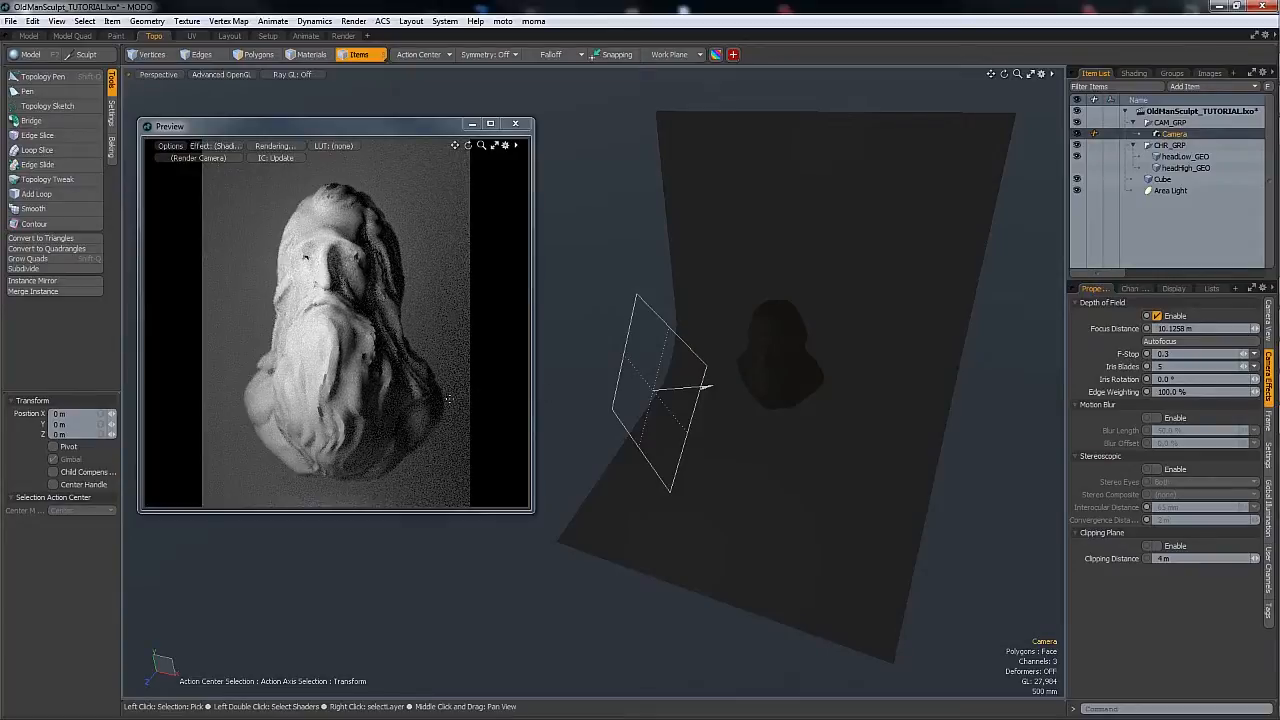
key(q)
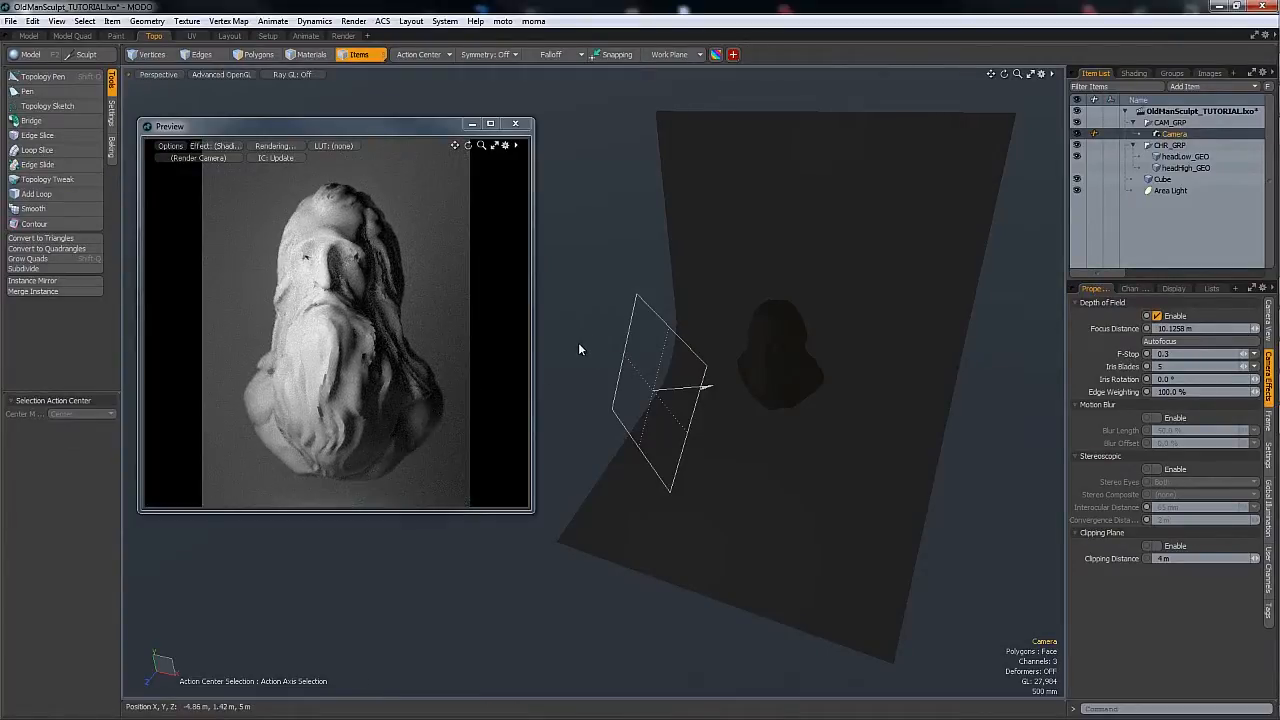
- Set the area light's radiance to 2.0 W/srm2
click(1166, 191)
alt+drag(690, 432, 740, 385)
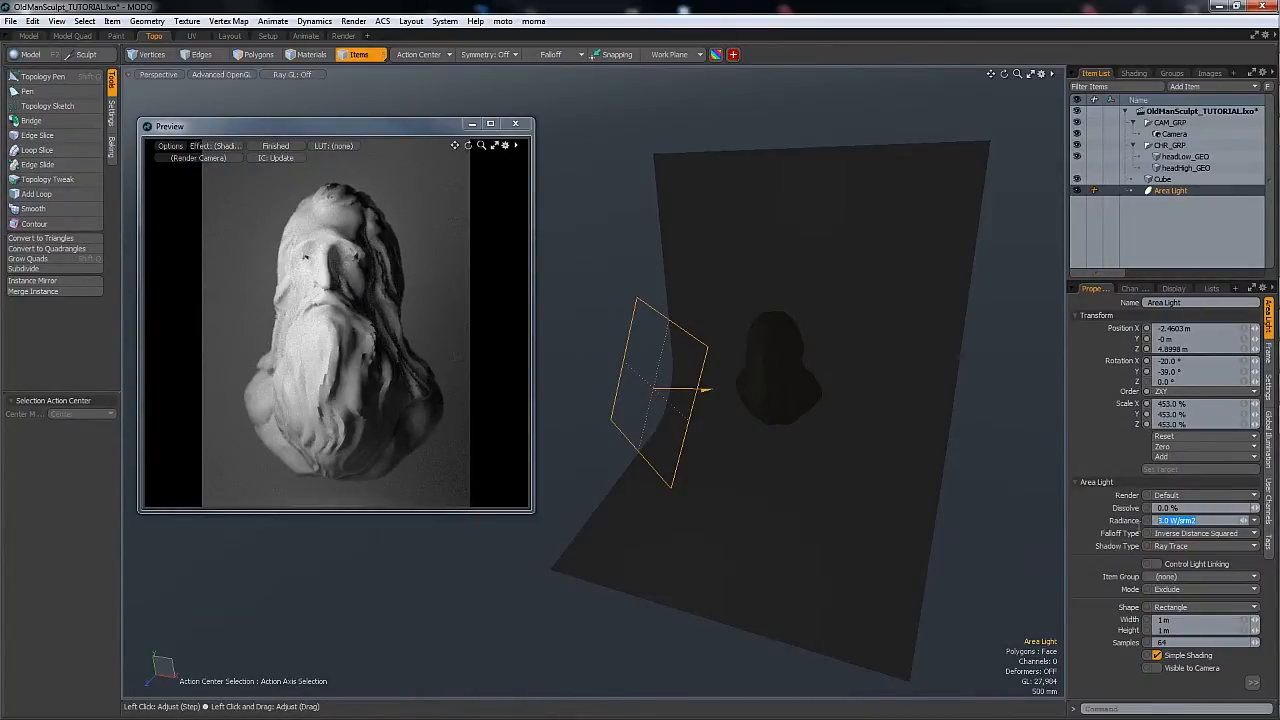
text(2)
key(Return)
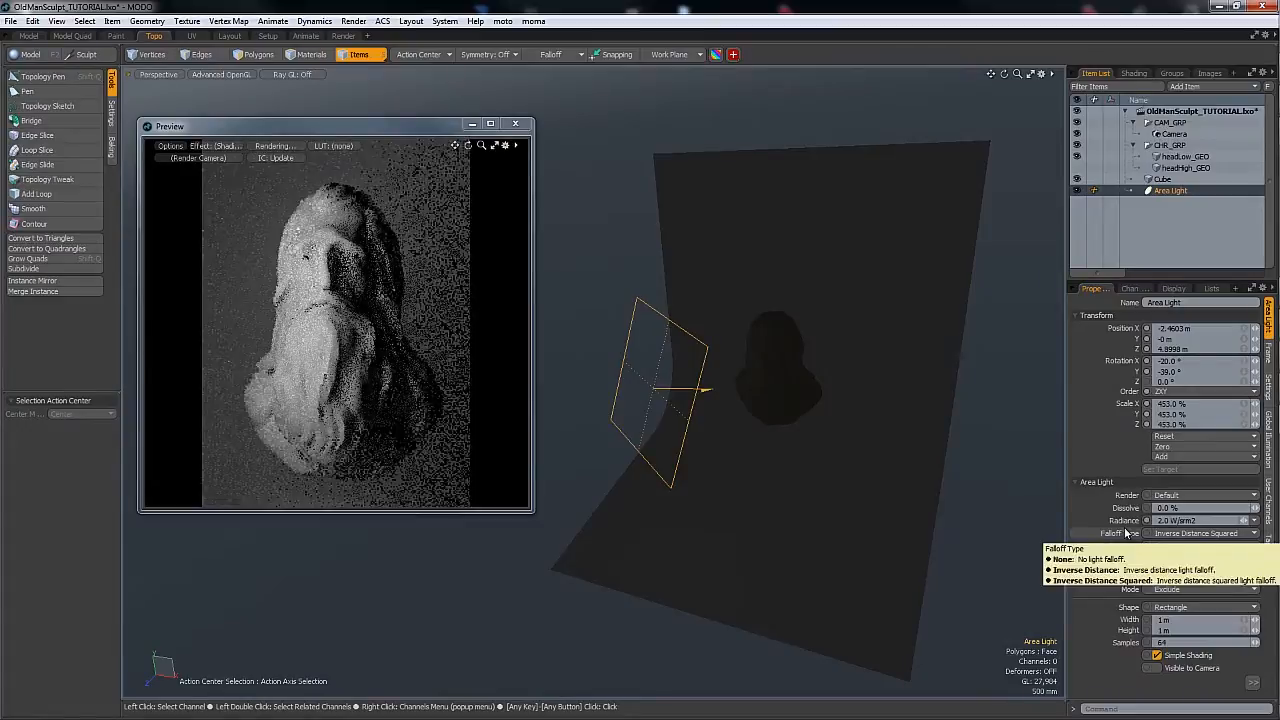
- Place the area light in a group locator and name the group LHT_GRP
right_click(1174, 196)
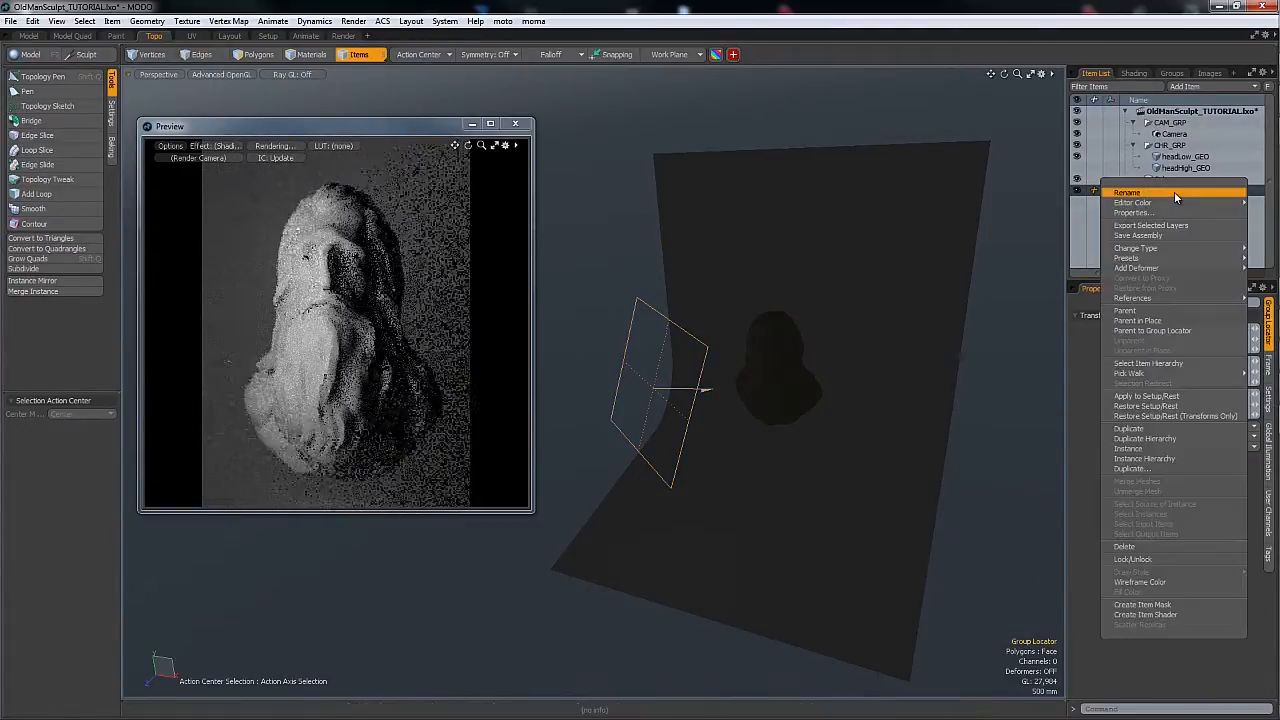
click(1175, 195)
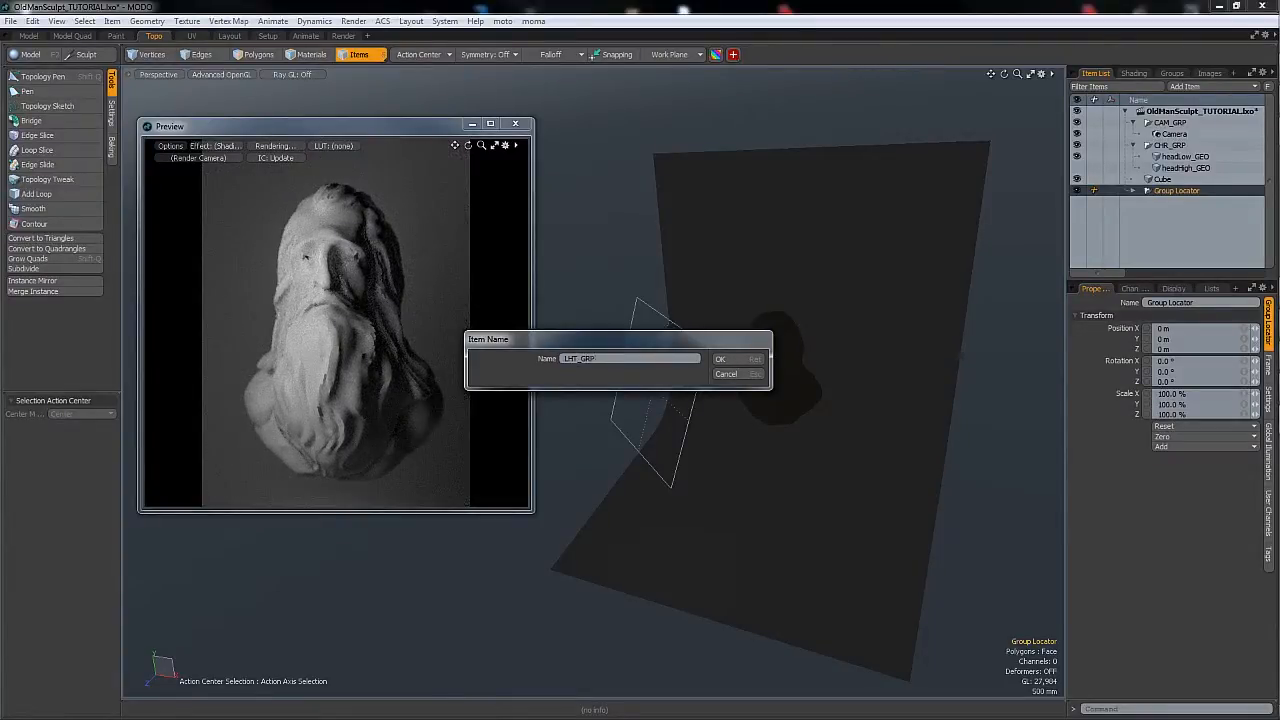
key(Return)
- Rename the area light inside LHT_GRP as Key_LHT
click(1147, 190)
right_click(1160, 203)
click(1160, 203)
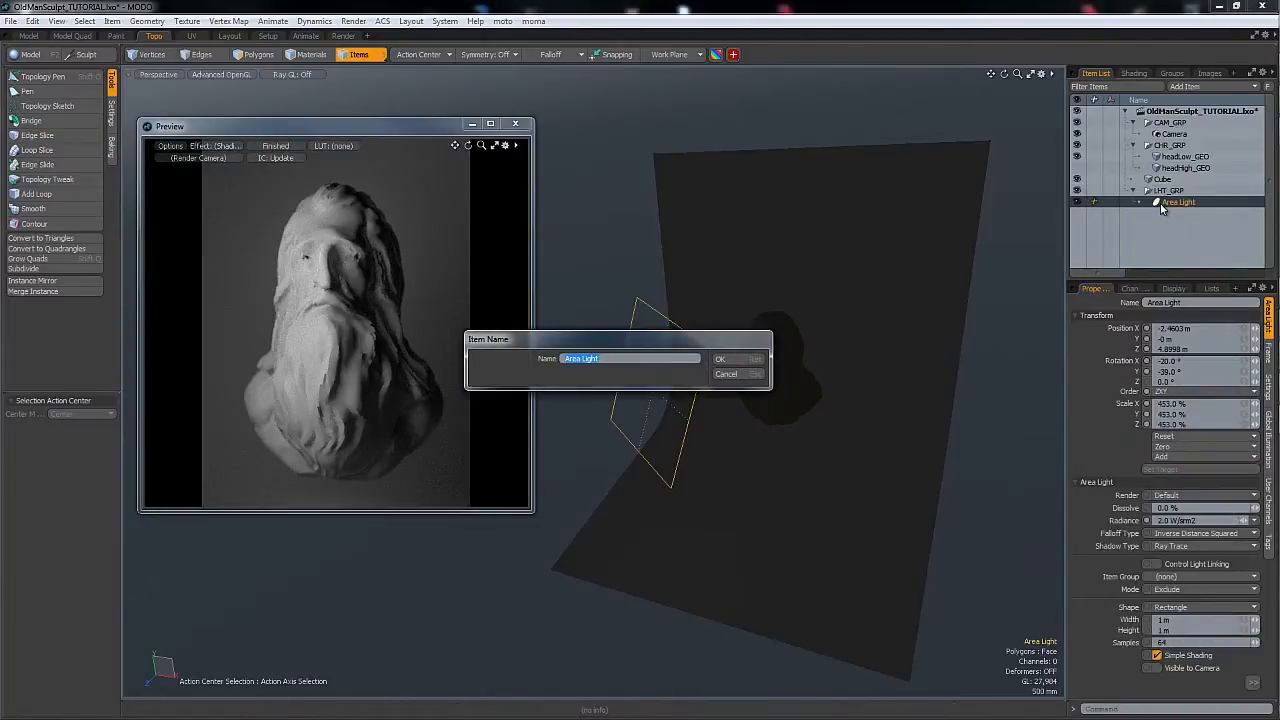
key(Return)
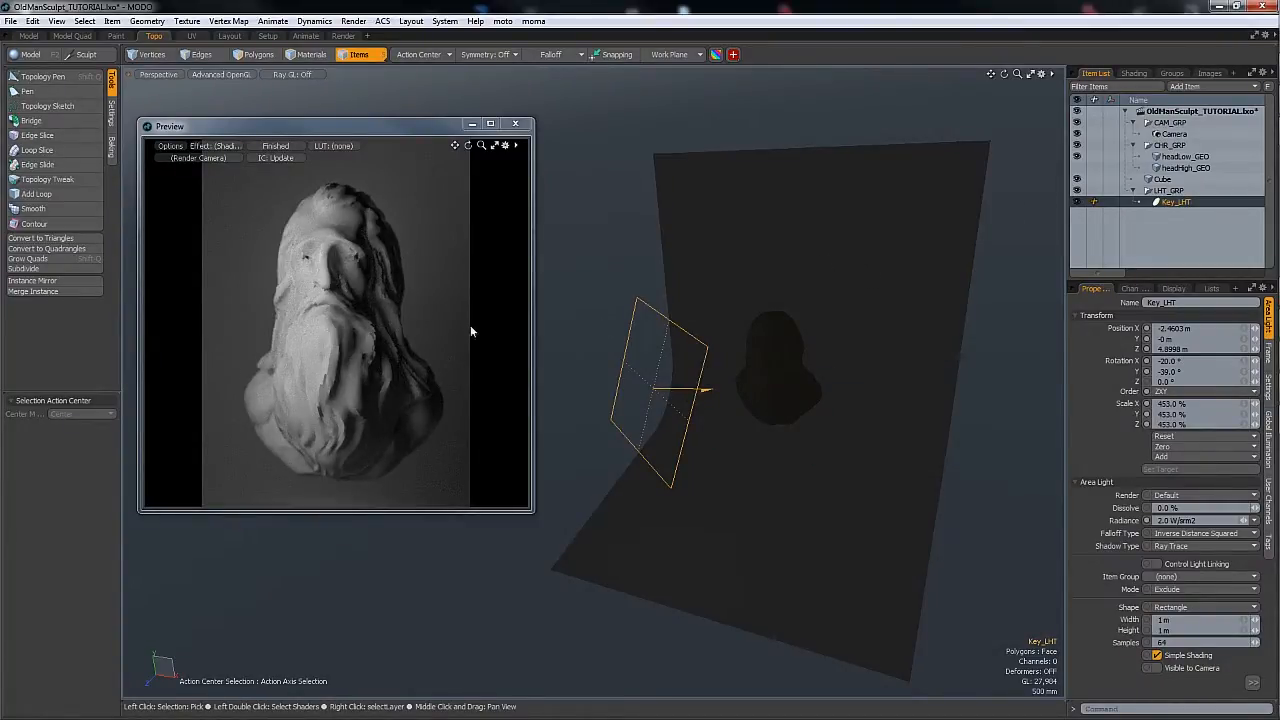
- Duplicate Key_LHT, rotate the copy to about Y 131° and move it across the bust to about X 2.55 m, Z 770 mm
mouse_move(749, 371)
alt+mouse_down()
mouse_move(671, 403)
mouse_move(744, 379)
alt+mouse_up()
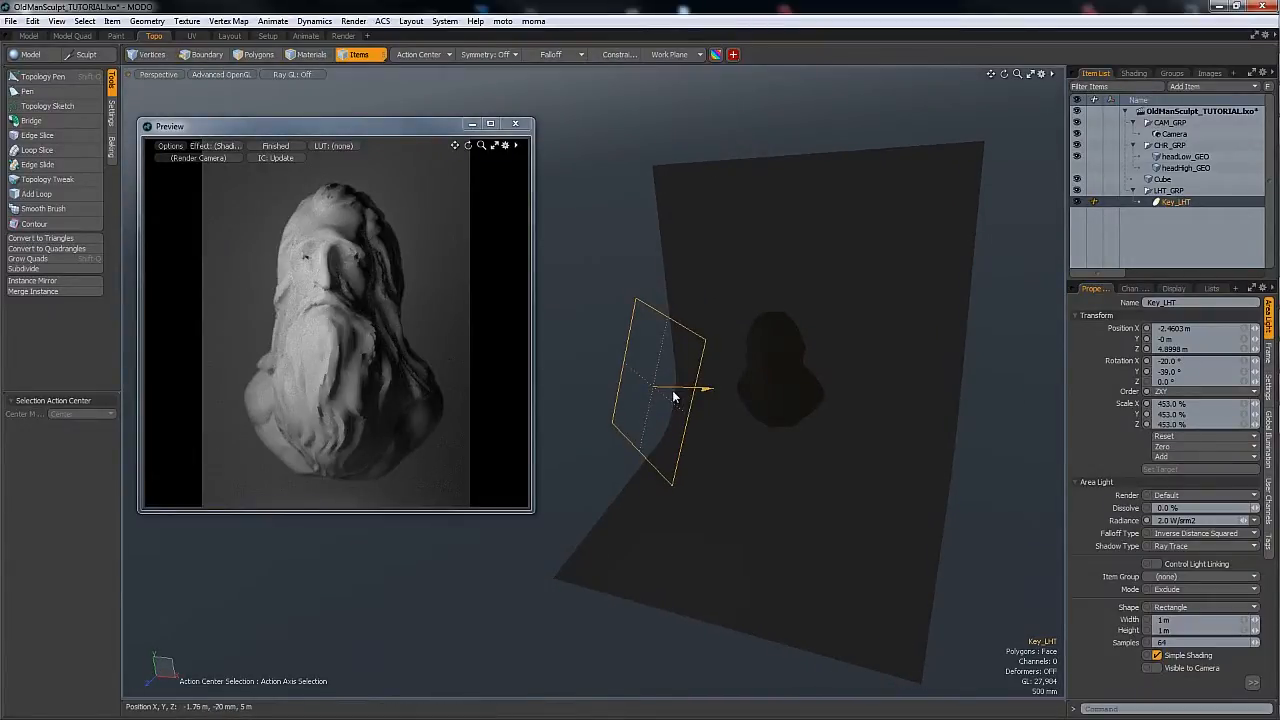
key(ctrl+d)
key(e)
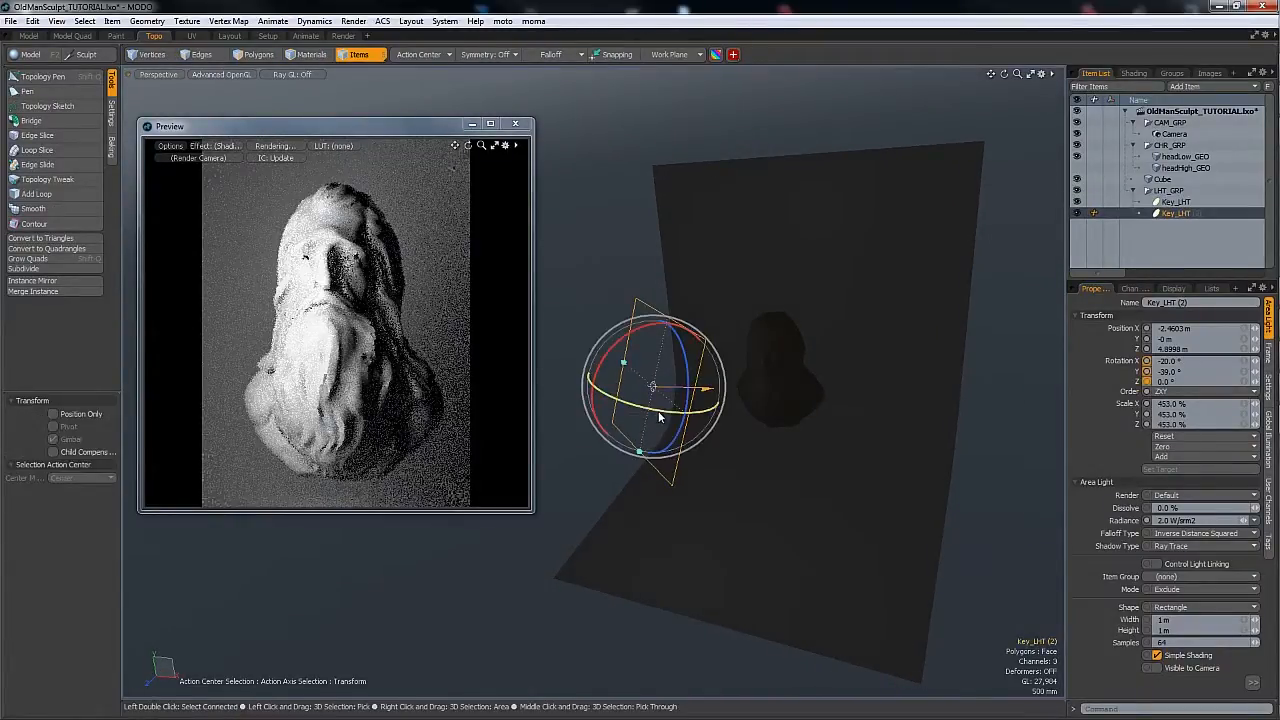
drag(661, 416, 666, 318)
key(w)
drag(670, 398, 790, 322)
- Rotate the duplicated light to about Y 163° and move it behind the bust to about X 1.59 m, Y 205 mm, Z -749 mm
key(e)
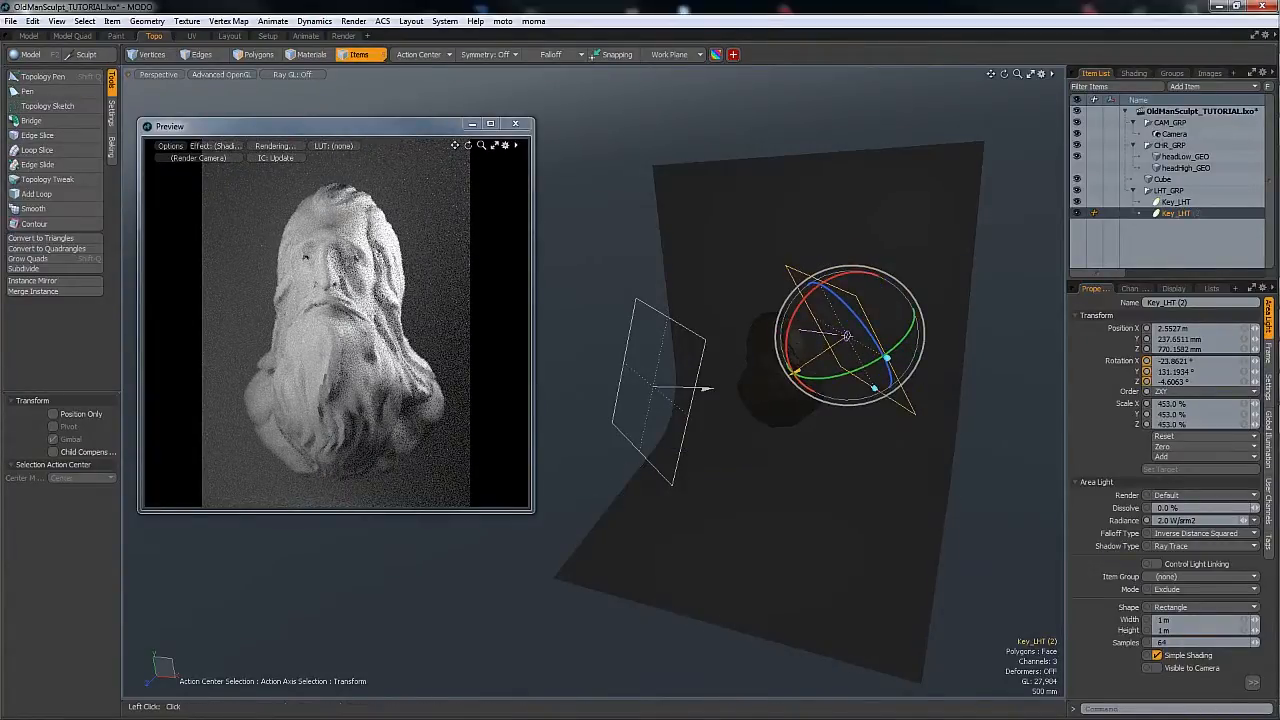
alt+drag(890, 415, 874, 498)
drag(849, 445, 886, 442)
key(w)
drag(820, 383, 789, 372)
alt+drag(866, 371, 707, 355)
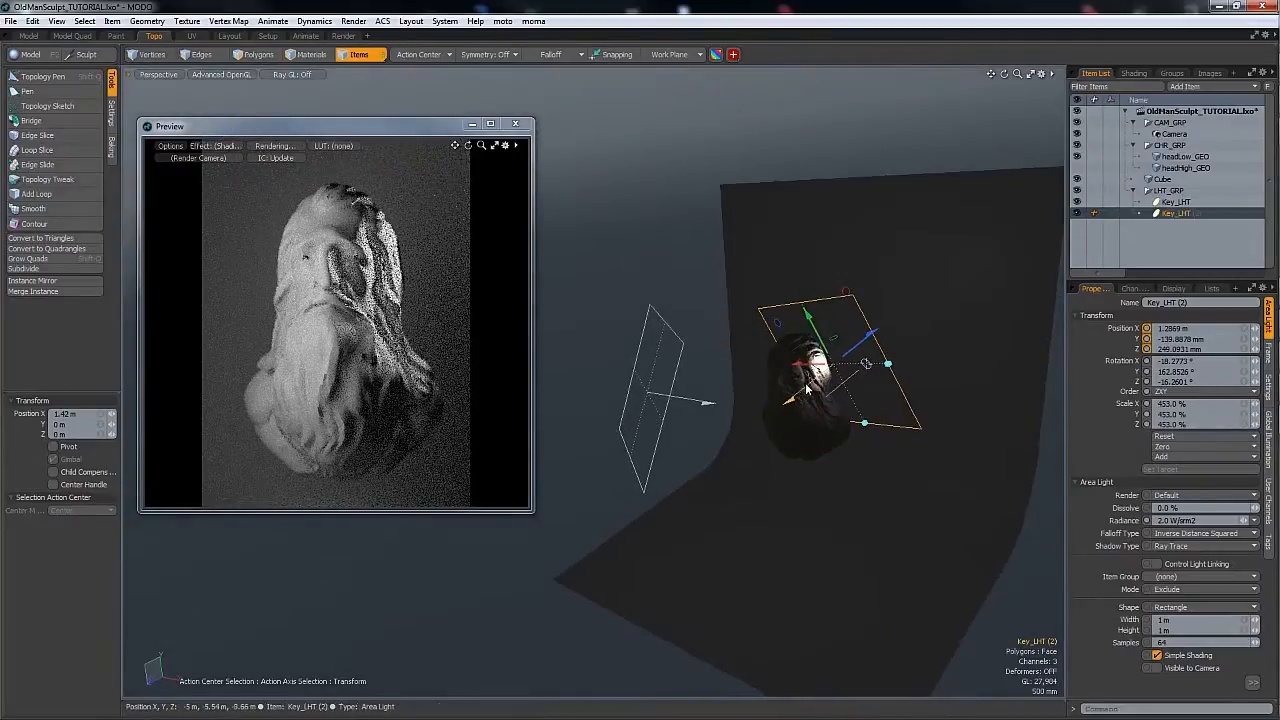
drag(868, 337, 893, 318)
drag(866, 363, 866, 362)
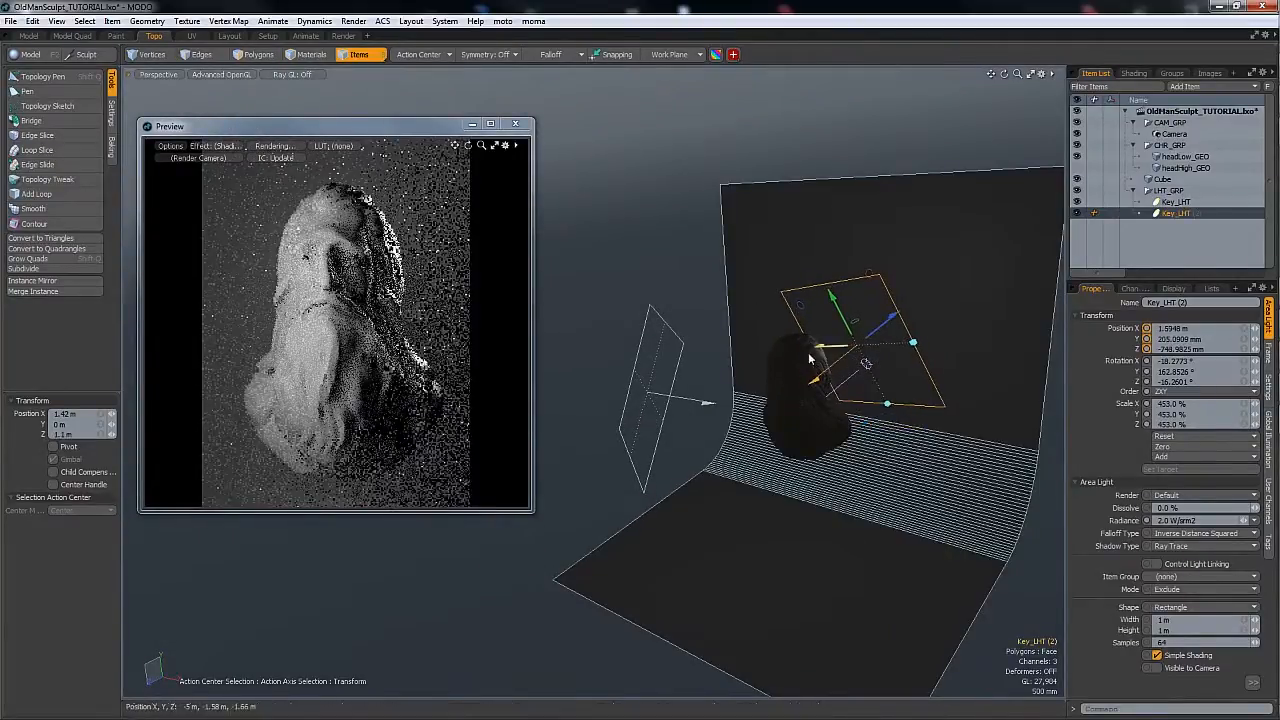
- Rotate the duplicated light to about X -0.5°, Y 158° and move it to about X 2.83 m, Y -619 mm, Z -1.63 m
alt+drag(746, 414, 794, 418)
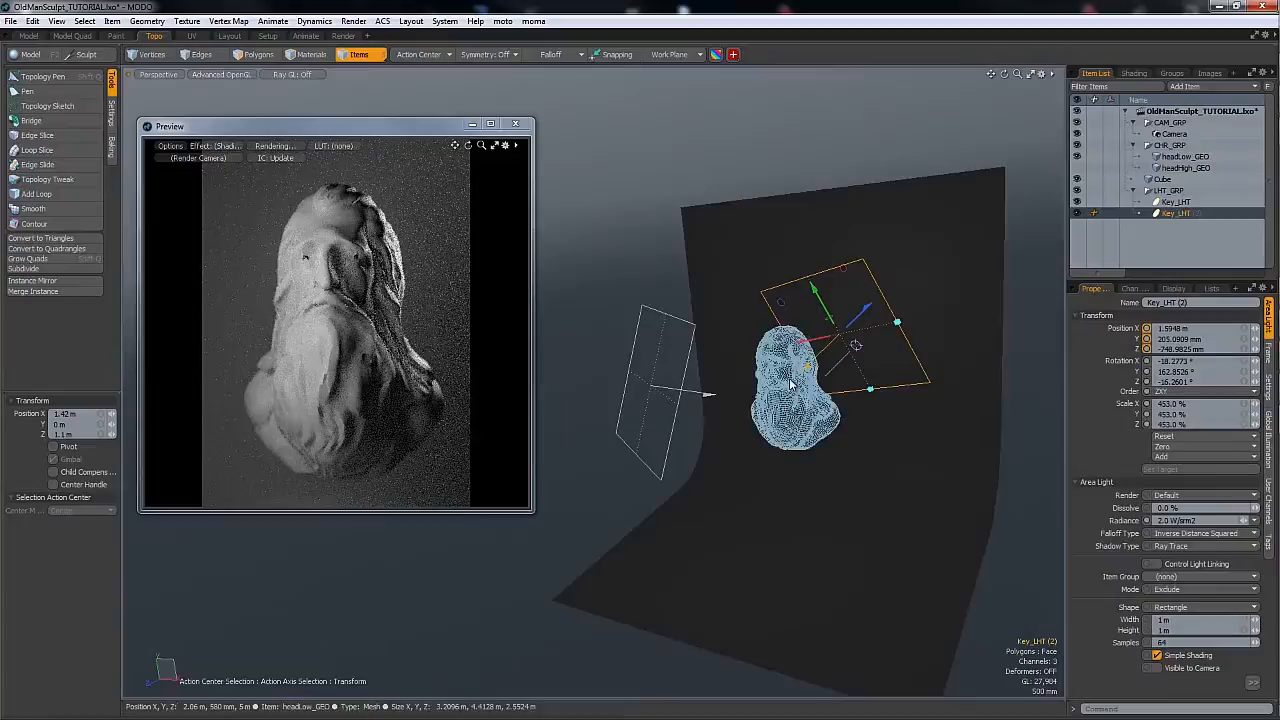
key(e)
drag(797, 328, 836, 317)
key(w)
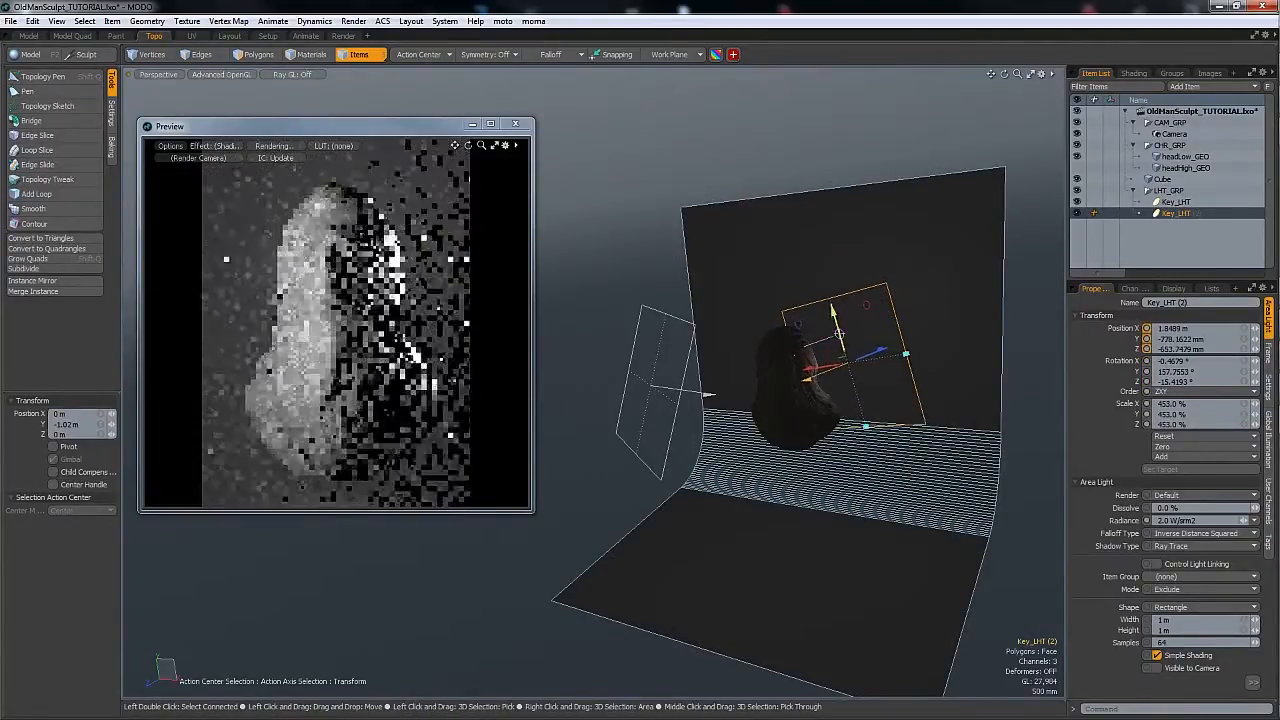
alt+drag(850, 412, 904, 432)
mouse_move(781, 367)
mouse_down()
mouse_move(769, 367)
mouse_move(834, 346)
mouse_move(801, 358)
mouse_up()
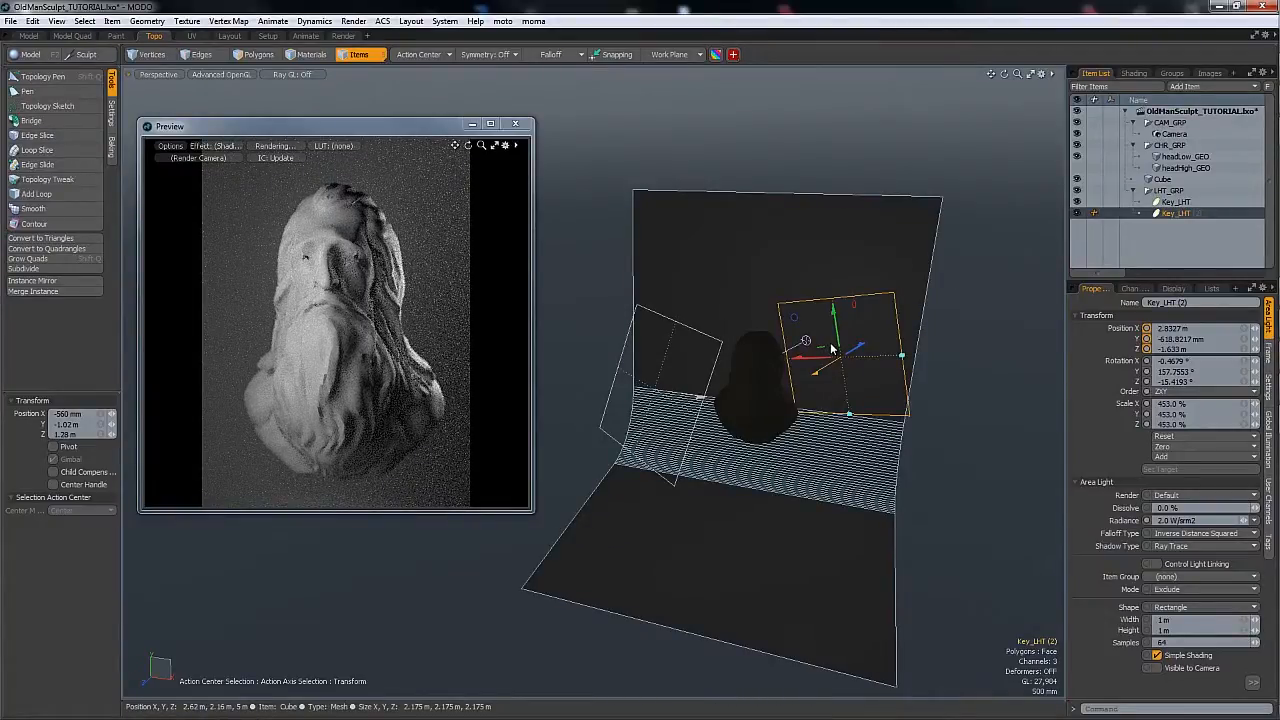
- Rename the duplicated key light behind the bust as Rim_LHT
ctrl+alt+drag(836, 356, 714, 522)
double_click(1177, 213)
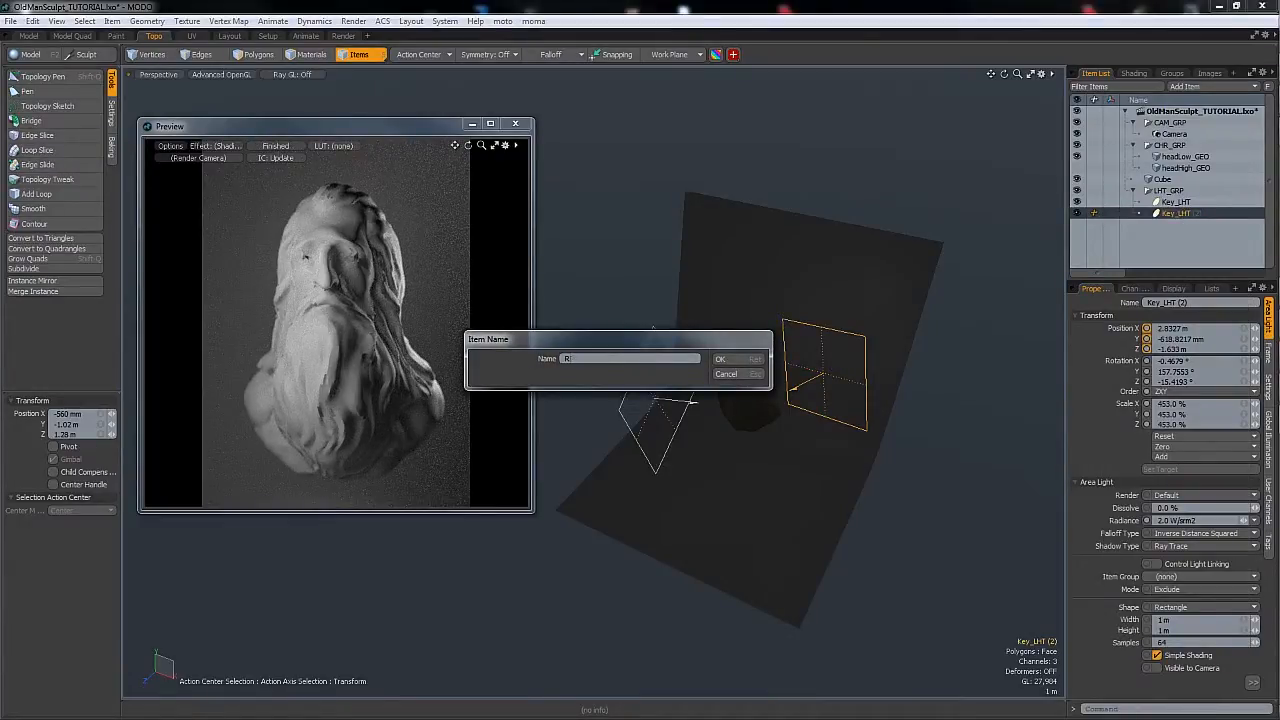
text(Rim_LHT)
key(Return)
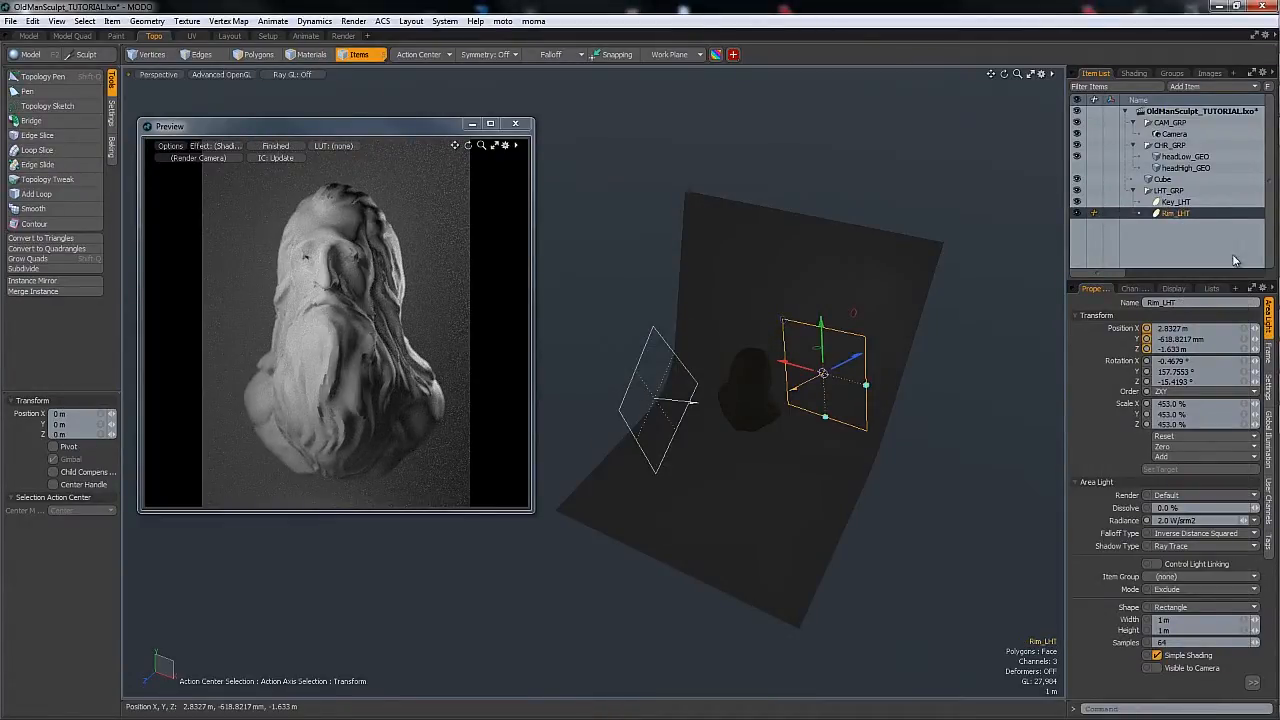
- Duplicate Rim_LHT, rotate the copy to about X -11.4°, Y 26.6° and move it in front of the bust to about X 1.98 m, Y -307 mm, Z 3.86 m
alt+drag(791, 415, 691, 337)
key(ctrl+d)
key(e)
key(w)
drag(832, 367, 727, 374)
alt+drag(818, 427, 772, 437)
drag(702, 406, 757, 503)
alt+drag(688, 434, 697, 346)
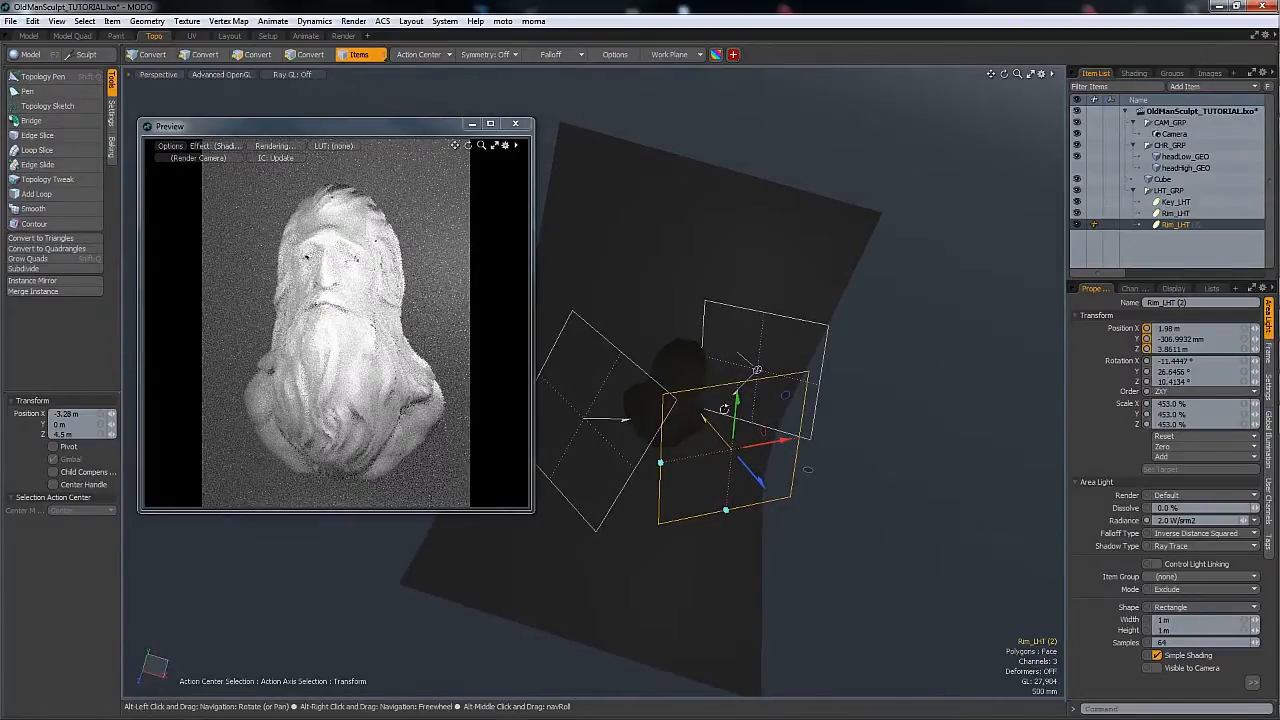
- Enable indirect illumination in the render's global illumination settings
alt+drag(724, 409, 762, 391)
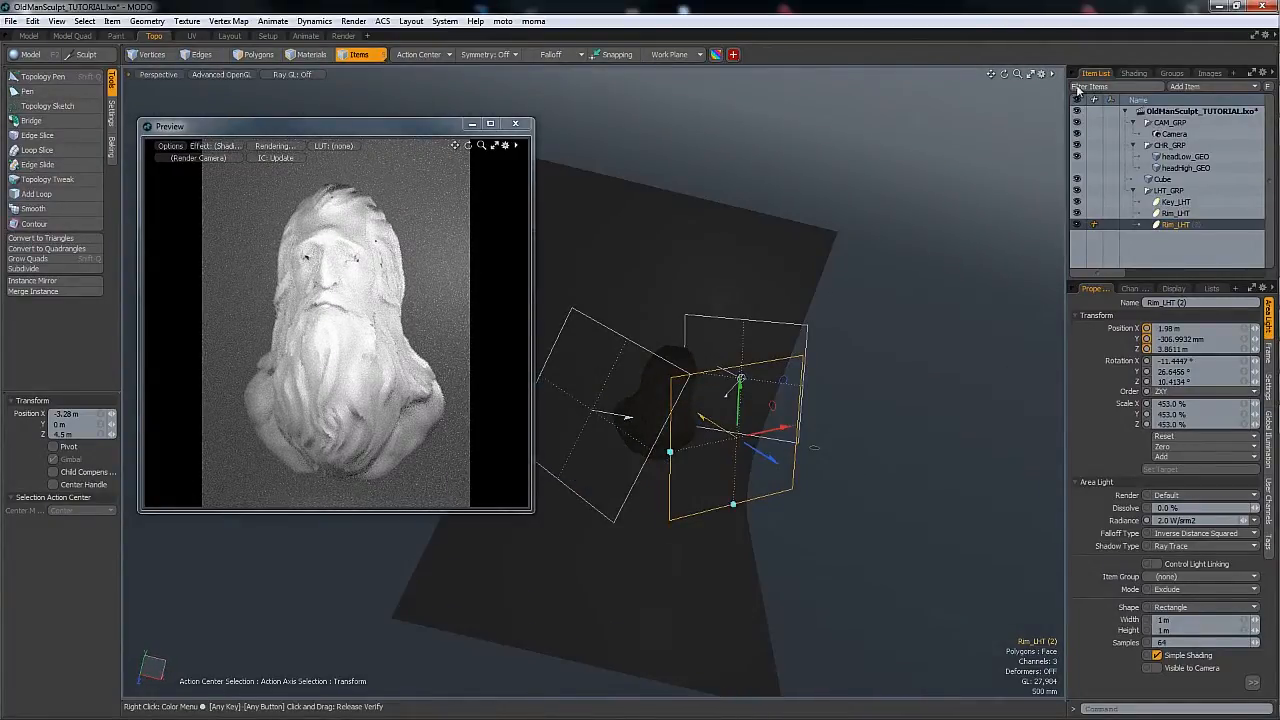
click(1133, 73)
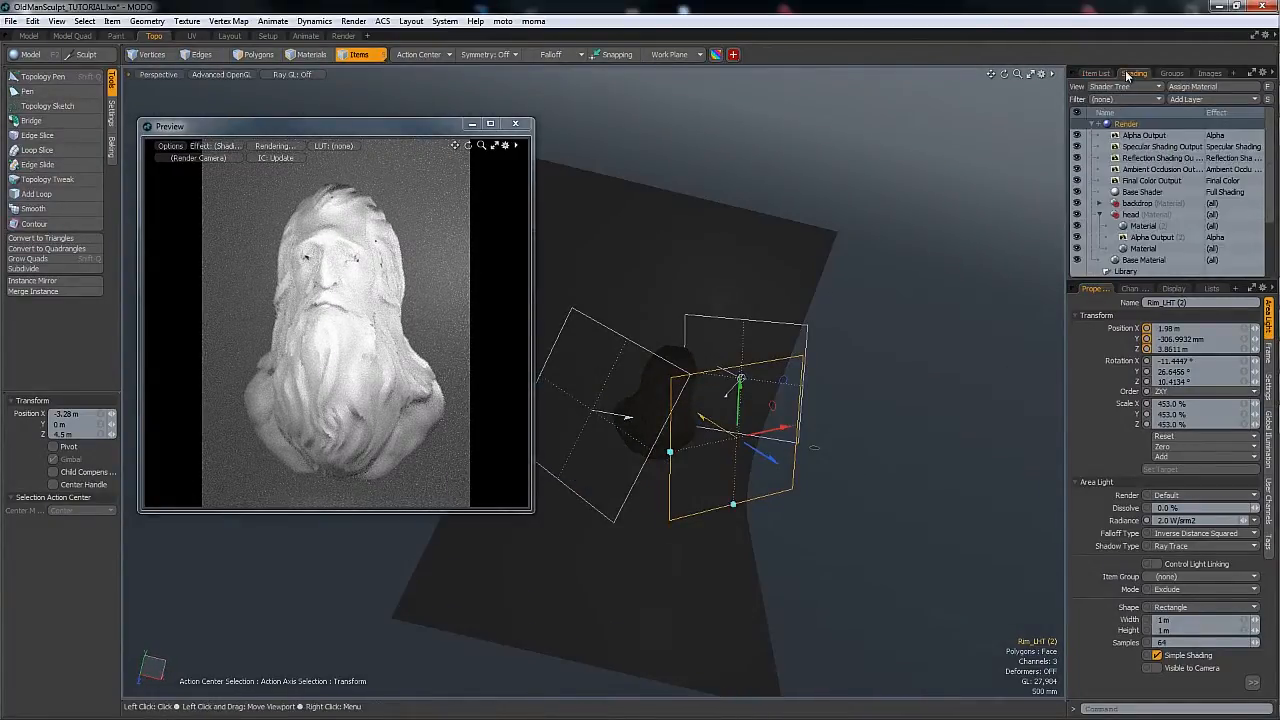
click(1270, 436)
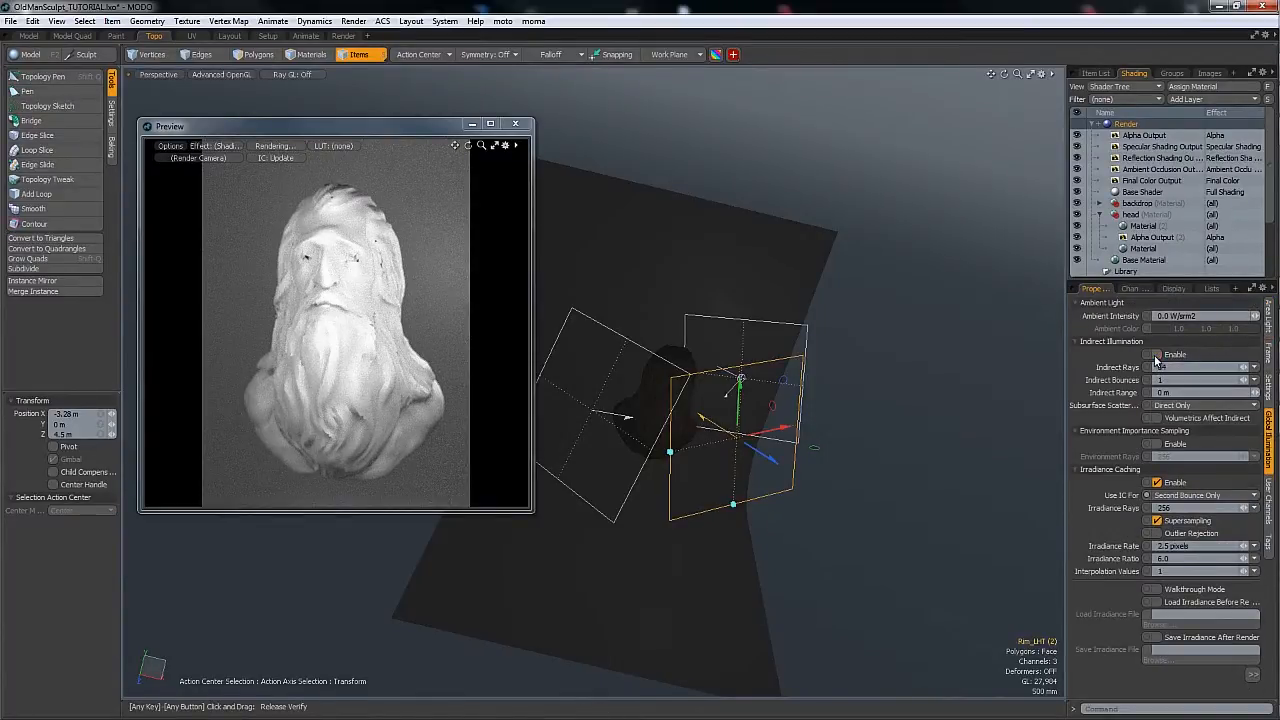
click(1150, 355)
- Move the duplicated rim light back to about X 2.6 m, Y -29 mm, Z 5.09 m and rename it Fill_LHT
click(1105, 74)
drag(765, 452, 788, 470)
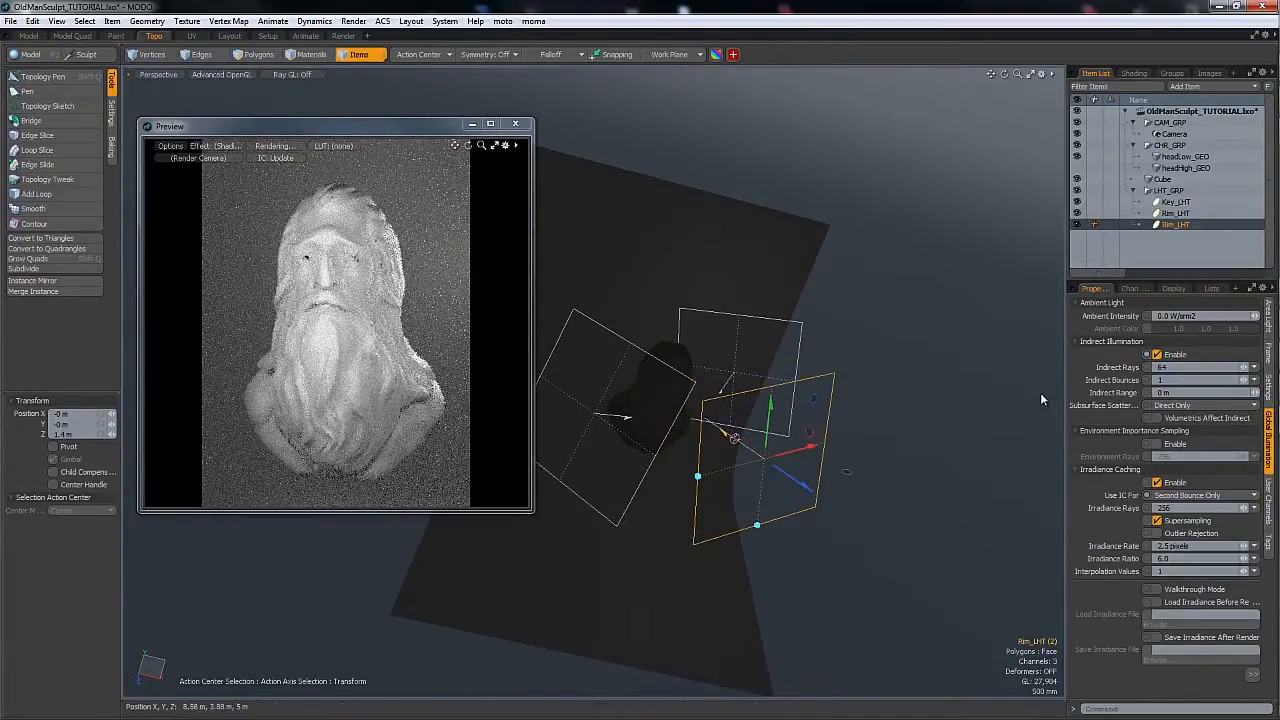
right_click(1175, 232)
click(1178, 228)
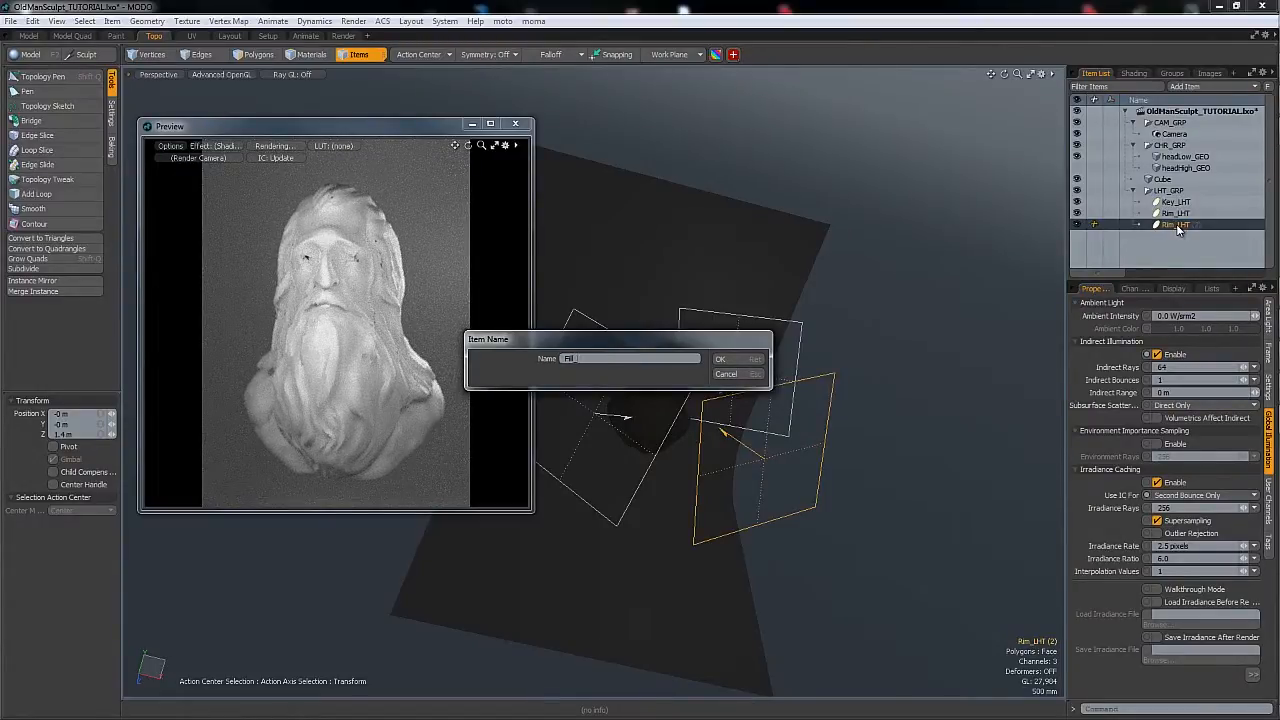
key(Return)
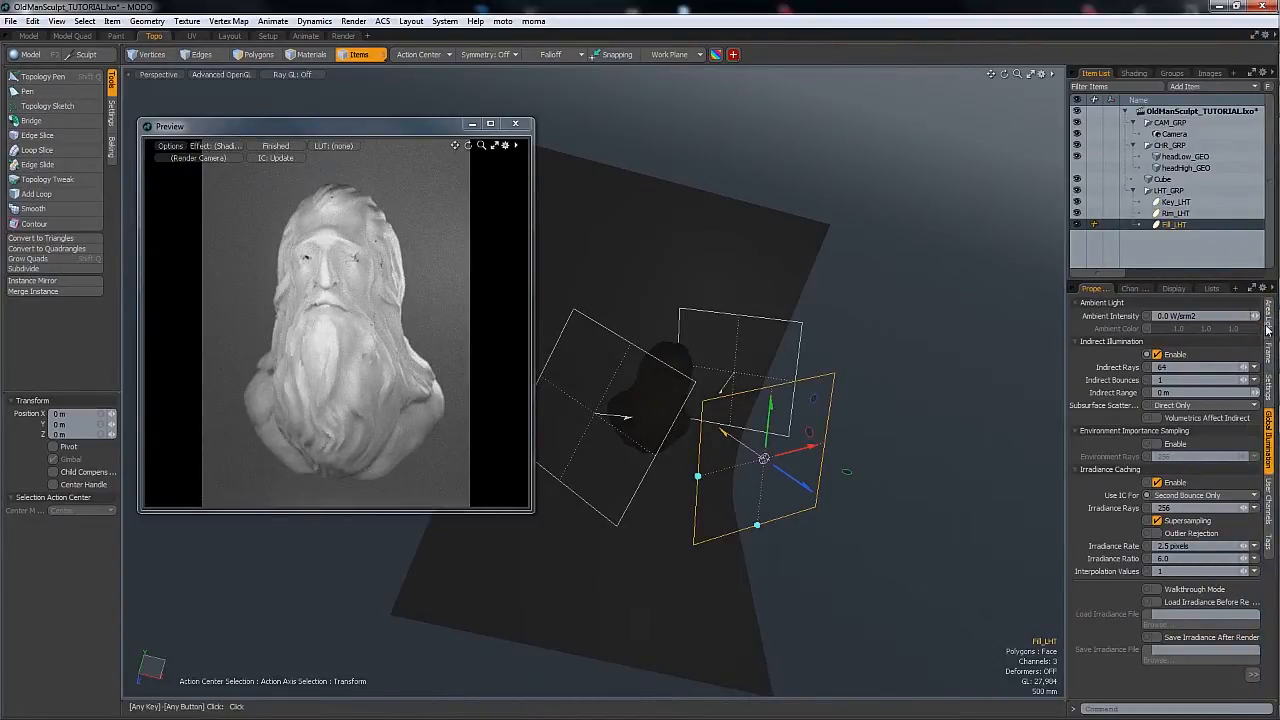
- Set the radiance of Fill_LHT to 0.1 W/srm2
click(1267, 322)
text(0.1)
key(Return)
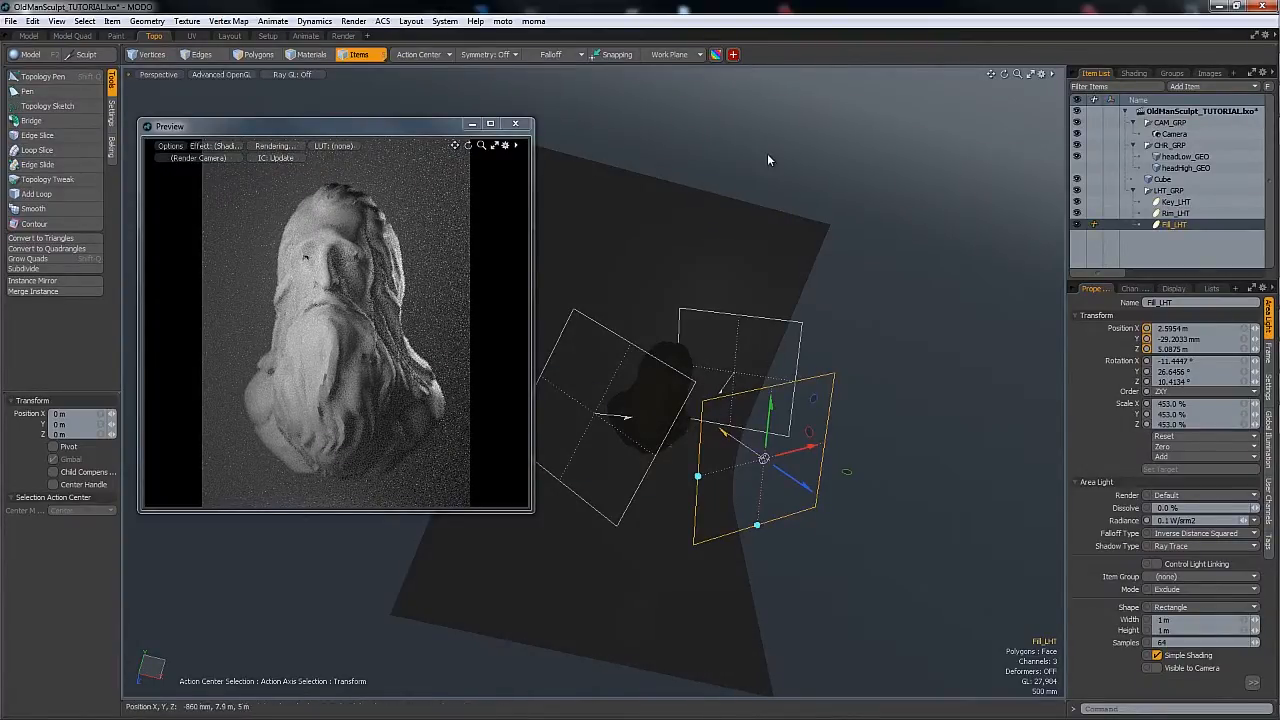
- Hide headLow_GEO and show headHigh_GEO so the preview renders the detailed bust
click(1133, 73)
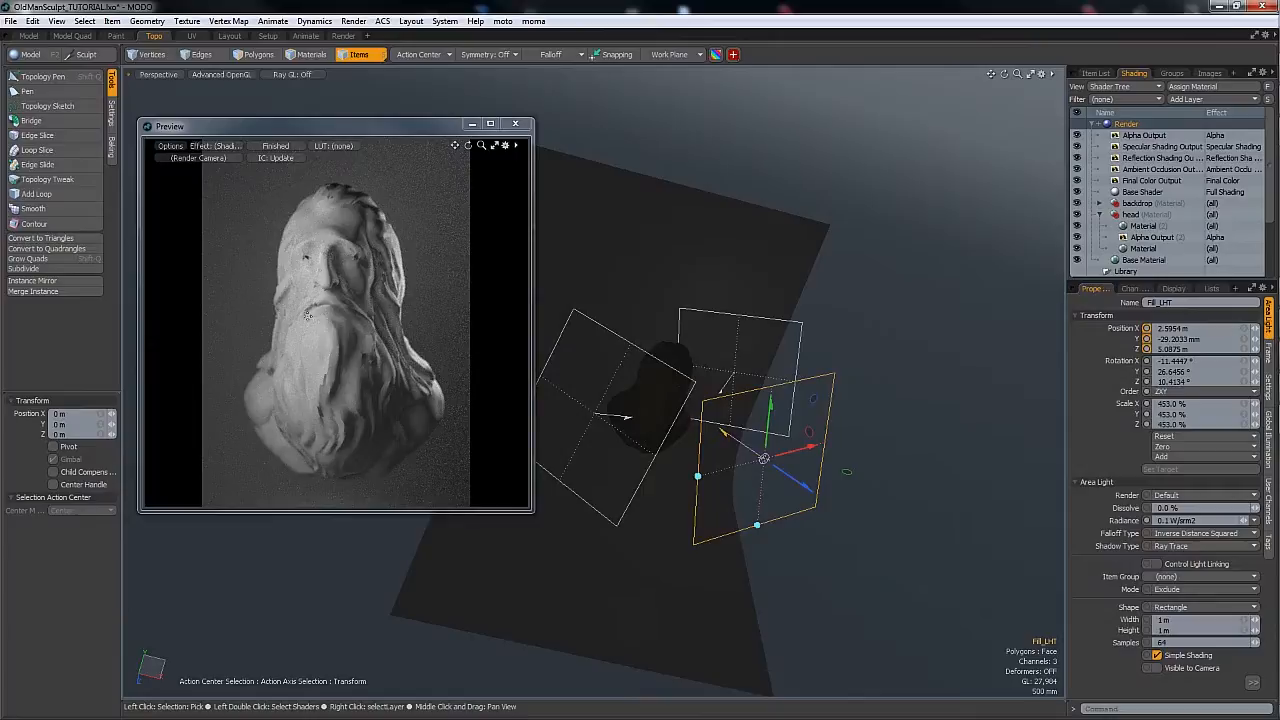
mouse_move(626, 386)
alt+mouse_down()
mouse_move(691, 374)
mouse_move(640, 420)
mouse_move(600, 303)
alt+mouse_up()
key(q)
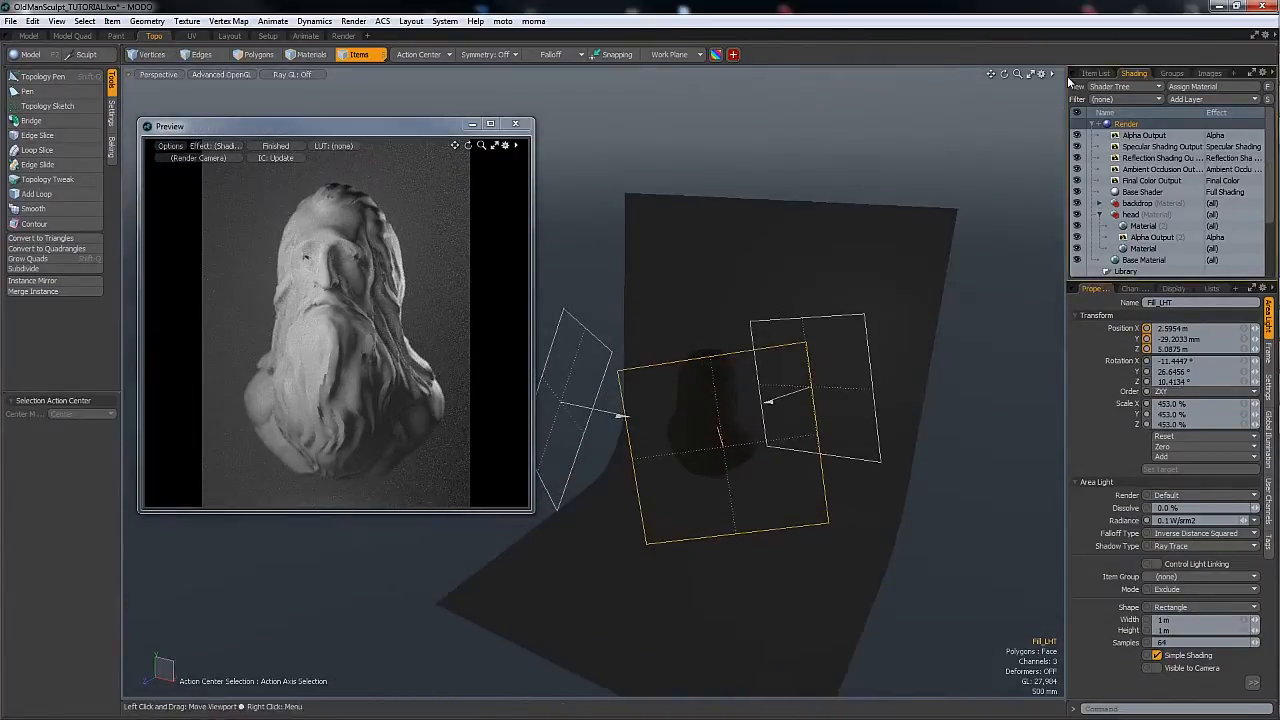
click(1095, 73)
click(1077, 156)
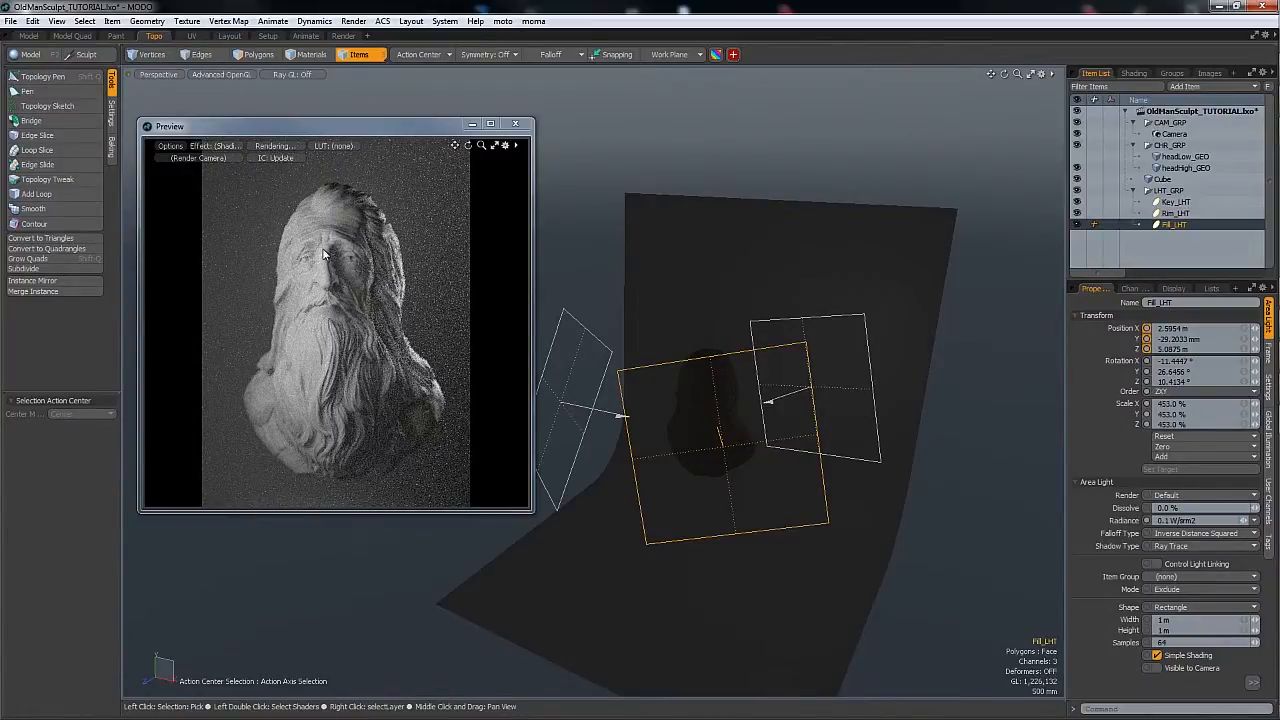
- Select Key_LHT and set its radiance to 3 W/srm2
click(586, 336)
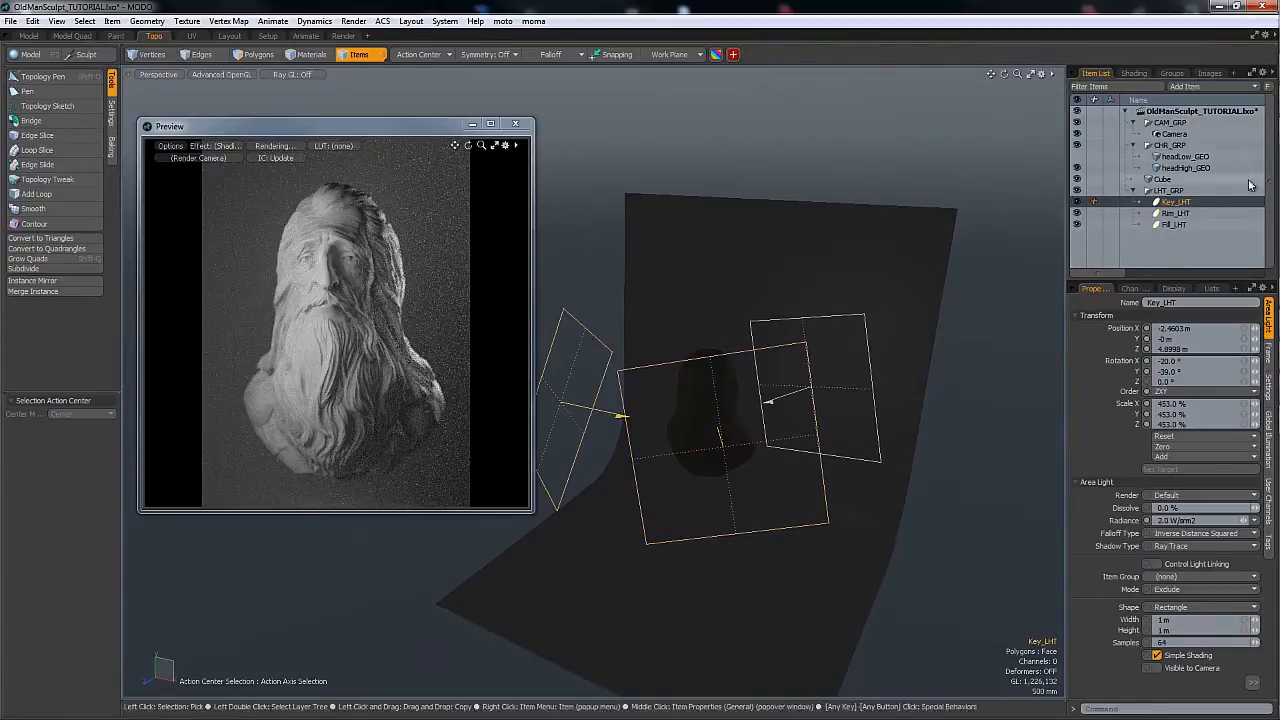
click(1206, 521)
text(3)
key(Return)
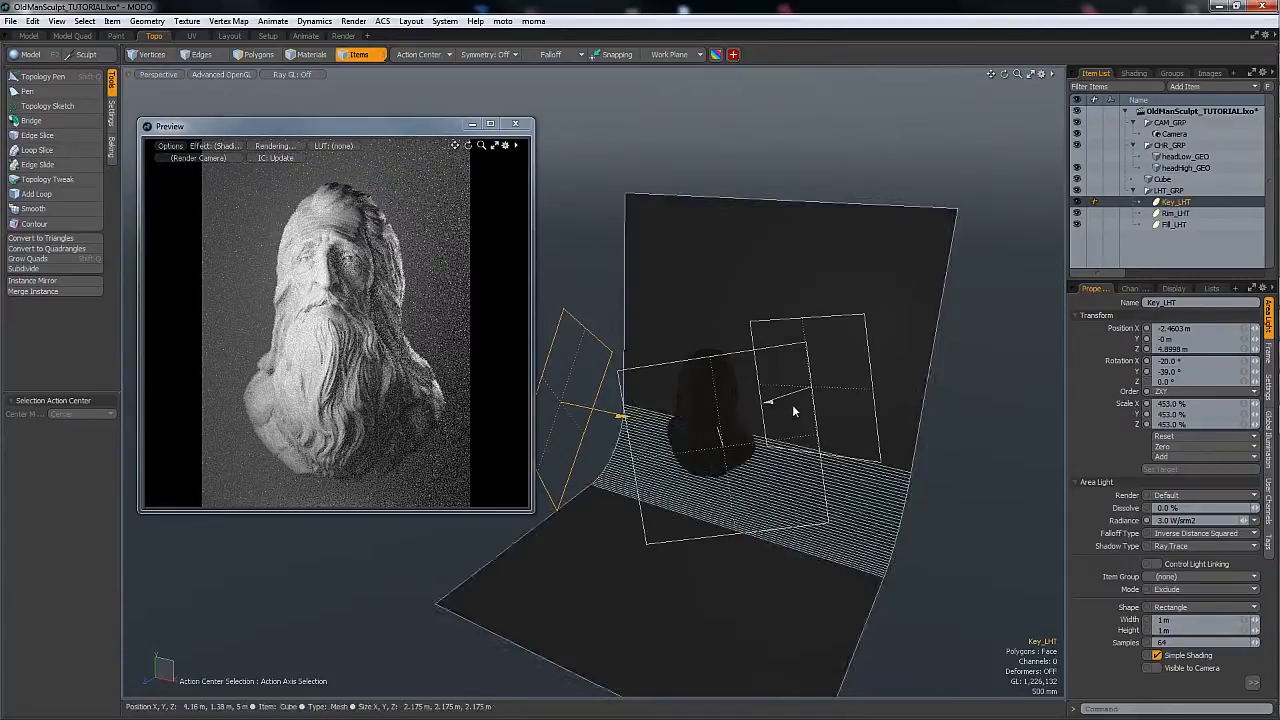
- Rotate Key_LHT to X -58.5° and raise it above the bust to about X -1.93 m, Y 4.95 m, Z 4.25 m
alt+drag(684, 457, 696, 508)
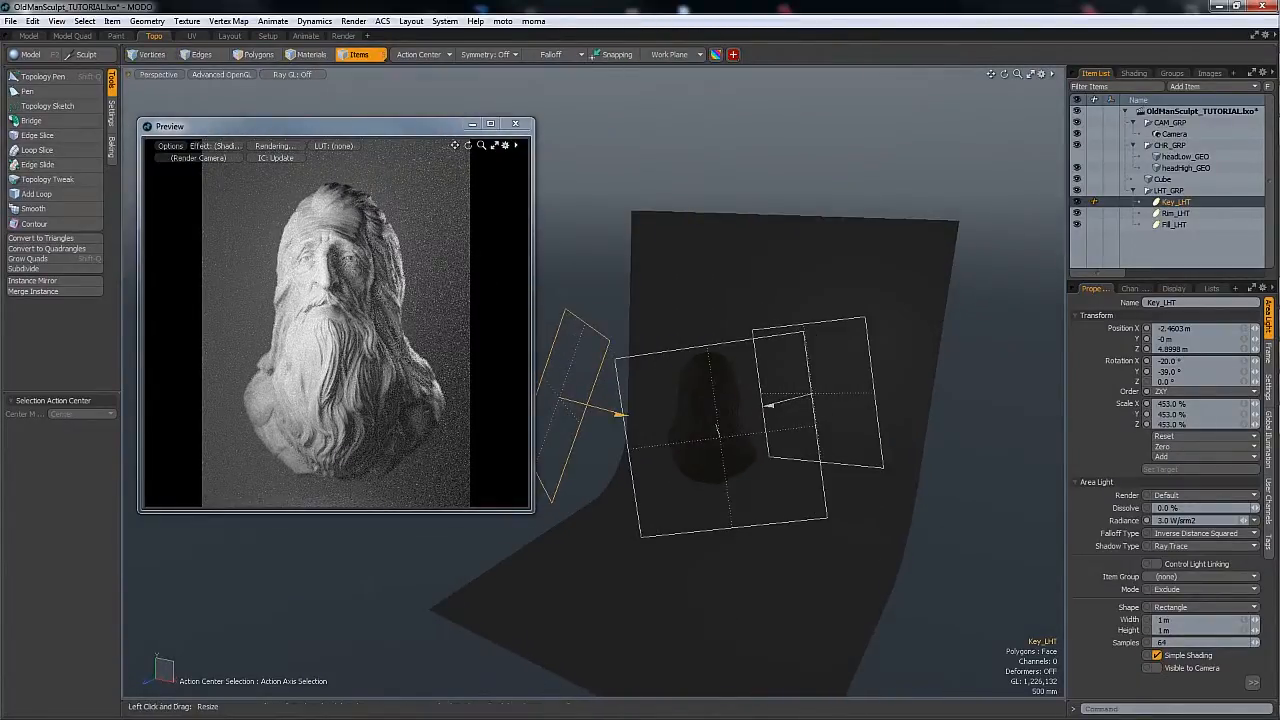
alt+drag(667, 411, 703, 446)
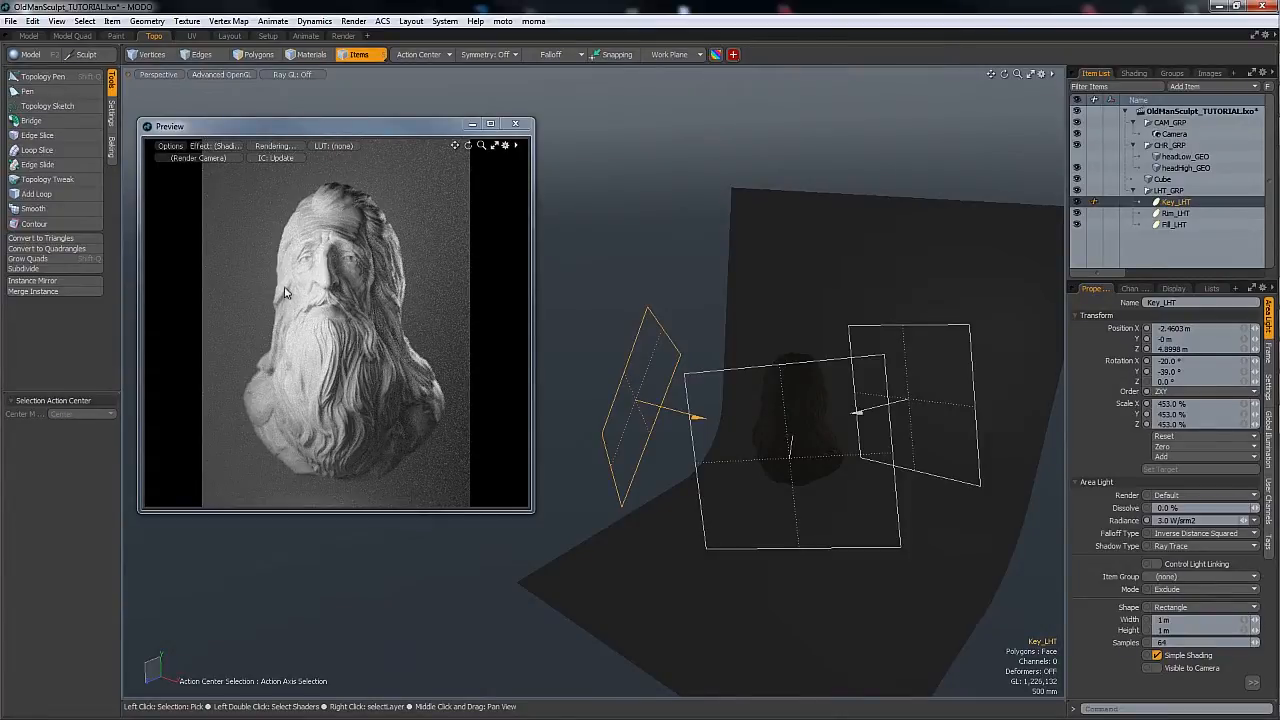
key(y)
drag(628, 339, 750, 250)
key(w)
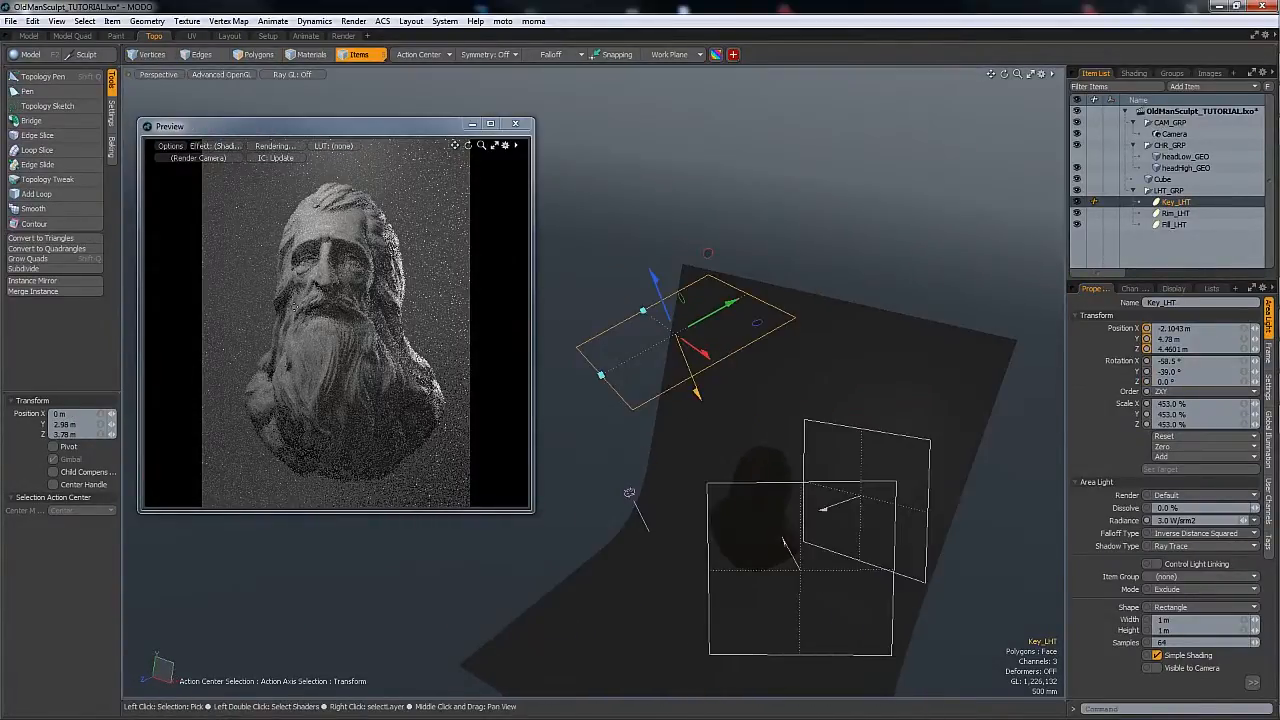
alt+drag(629, 492, 630, 434)
drag(767, 303, 741, 268)
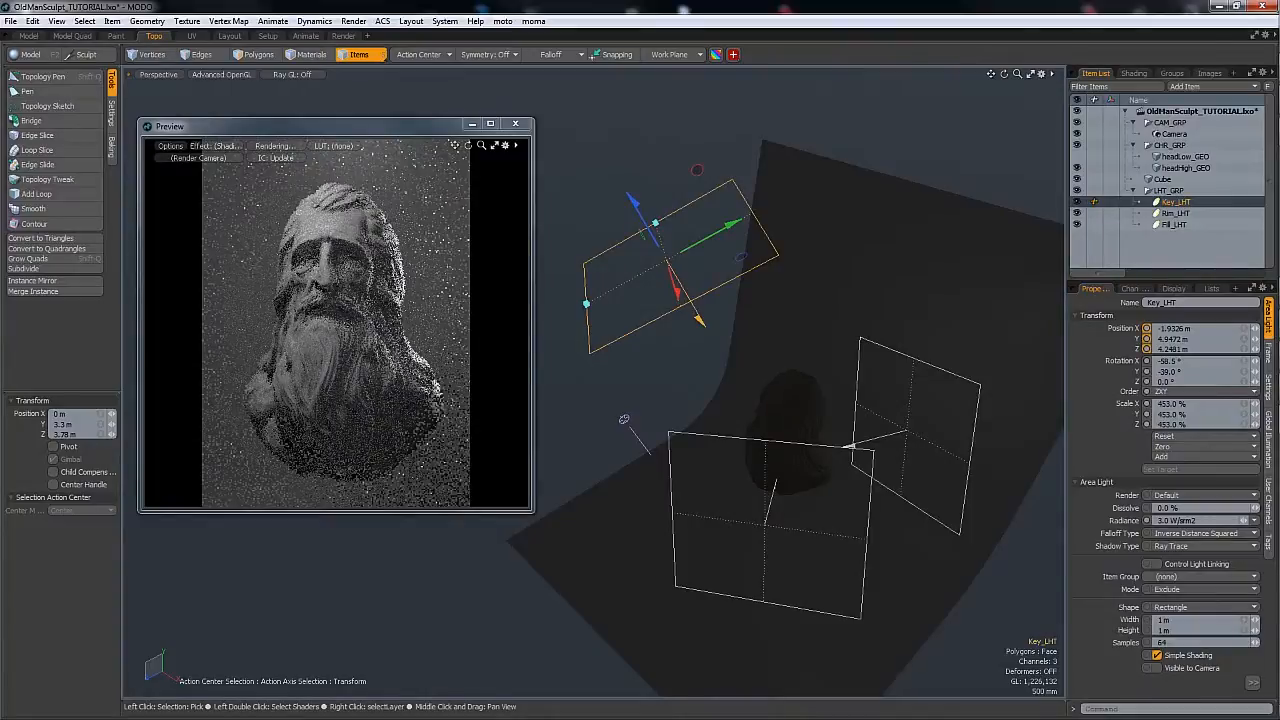
- Set the radiance of Key_LHT to 4 W/srm2
drag(1207, 521, 1098, 535)
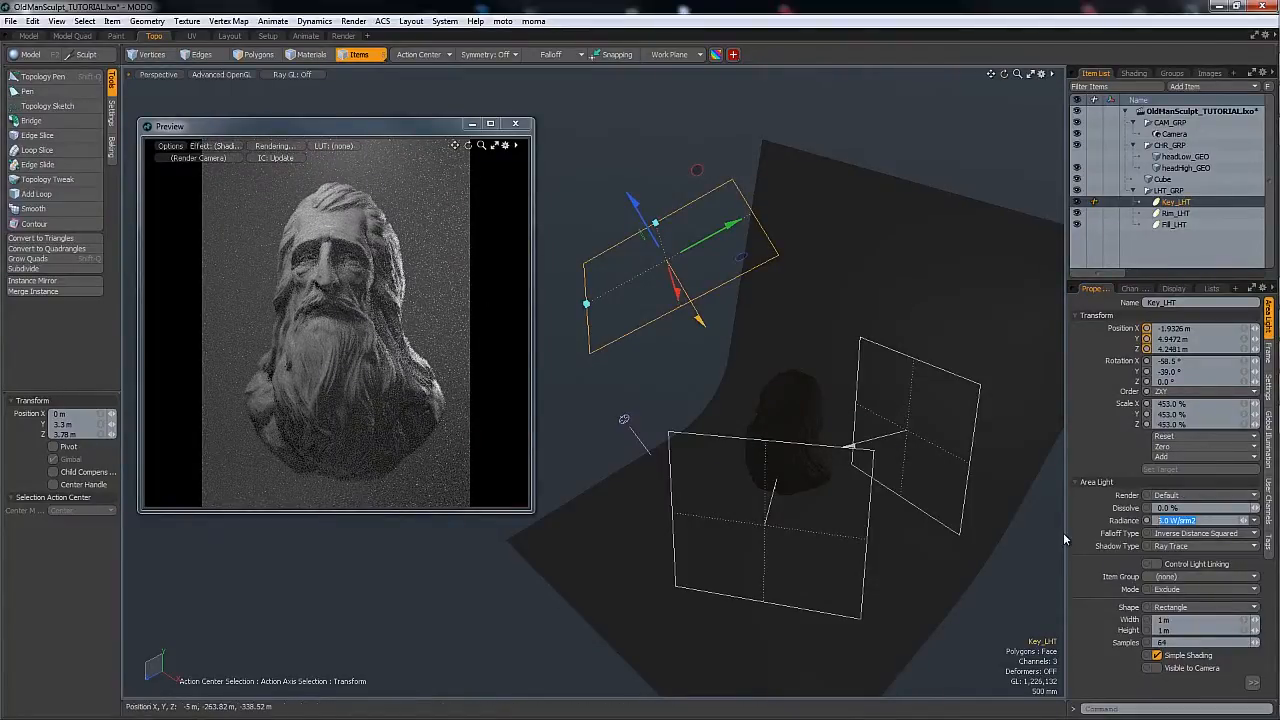
text(4)
key(Return)
alt+drag(693, 400, 620, 318)
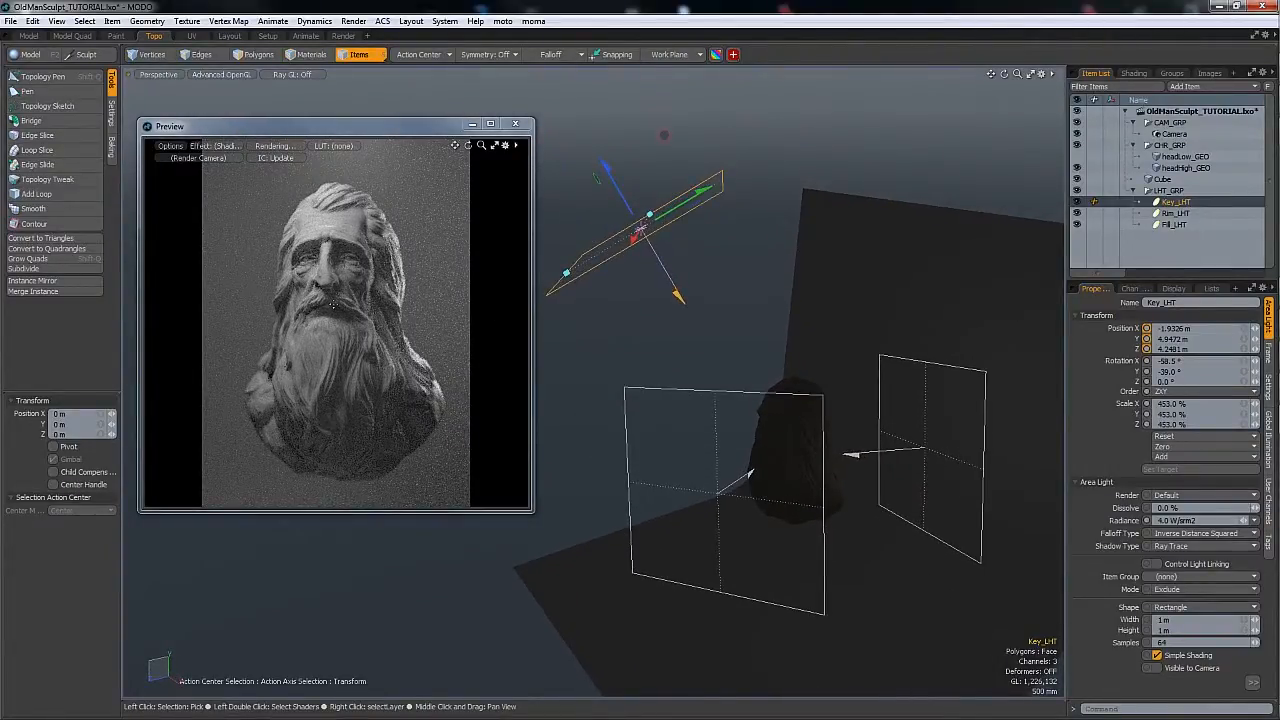
- Try a radiance of 7 W/srm2 on Key_LHT and reduce it to about 5.33 W/srm2
drag(1218, 521, 1140, 520)
text(7)
key(Return)
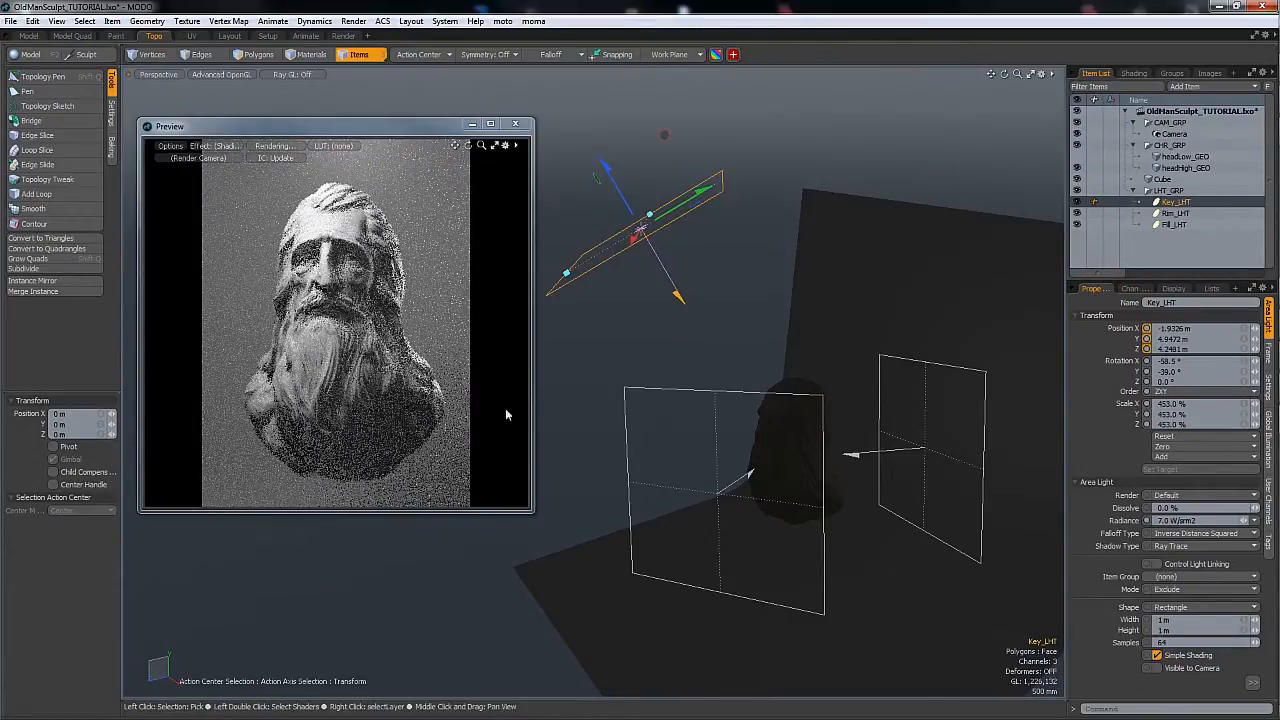
drag(1244, 521, 1188, 521)
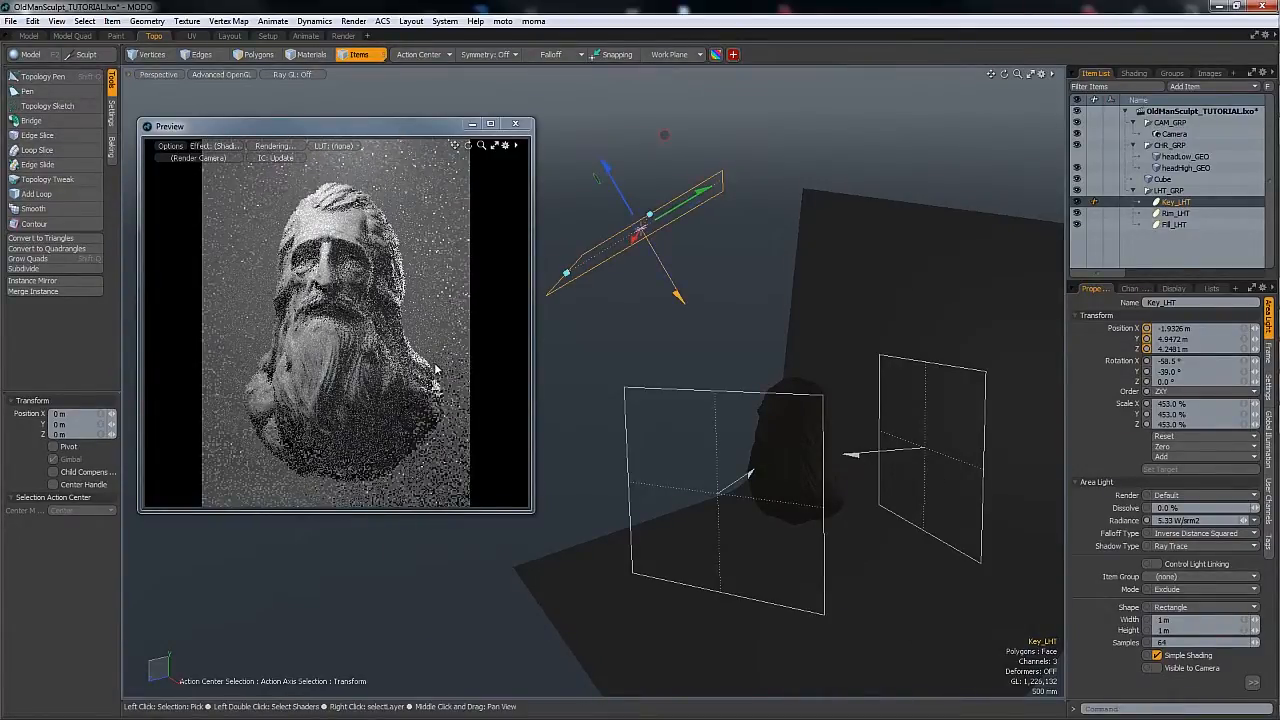
key(space)
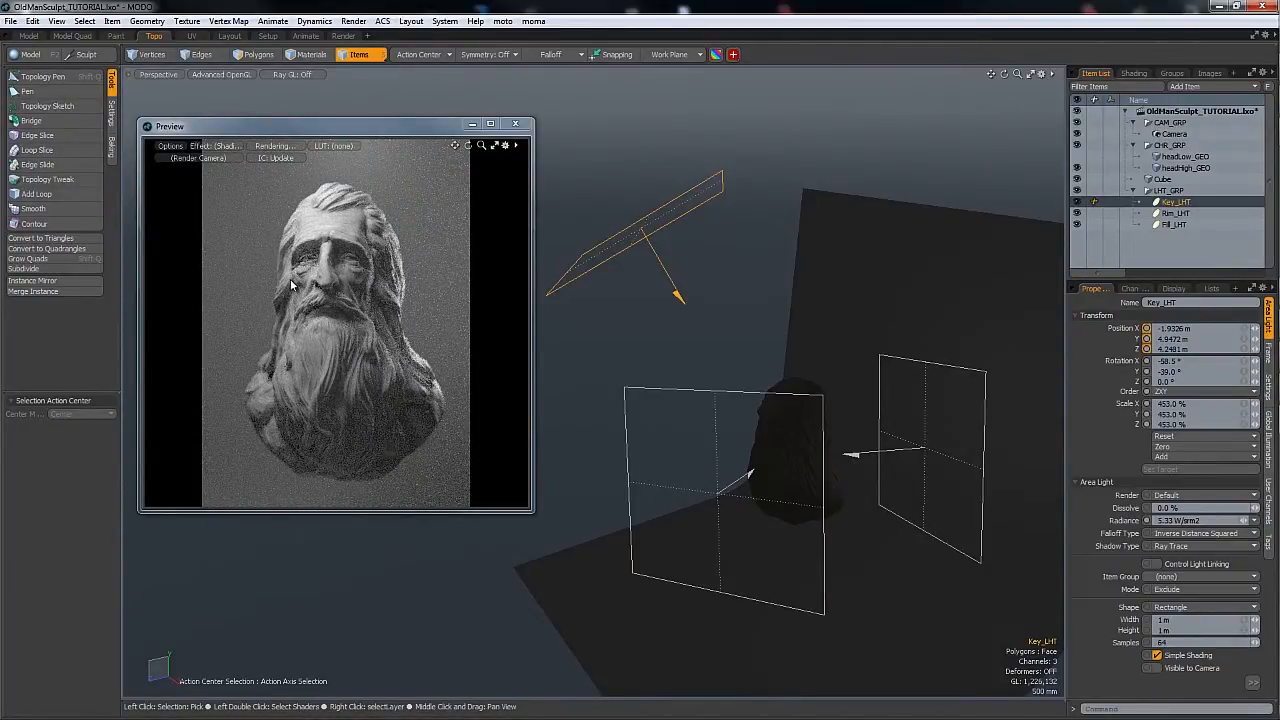
- Set the saturation of the Final Color Output to 100% and save the scene
click(1133, 73)
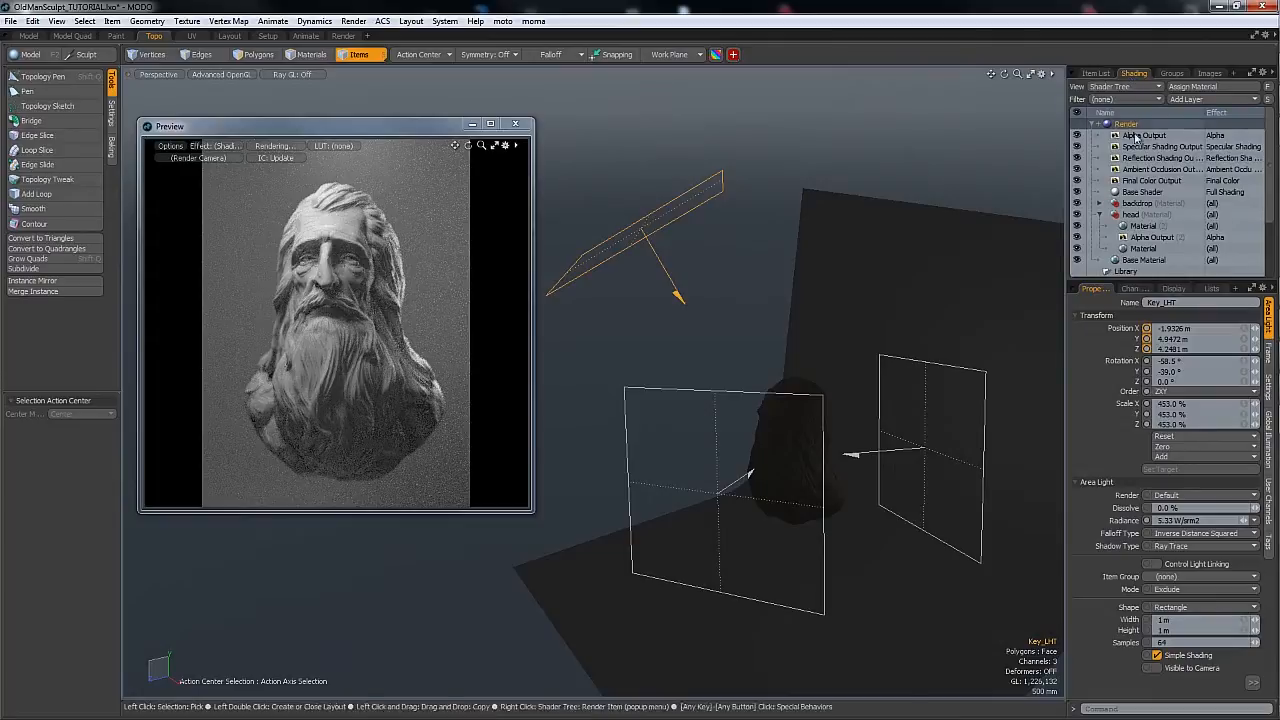
click(1151, 182)
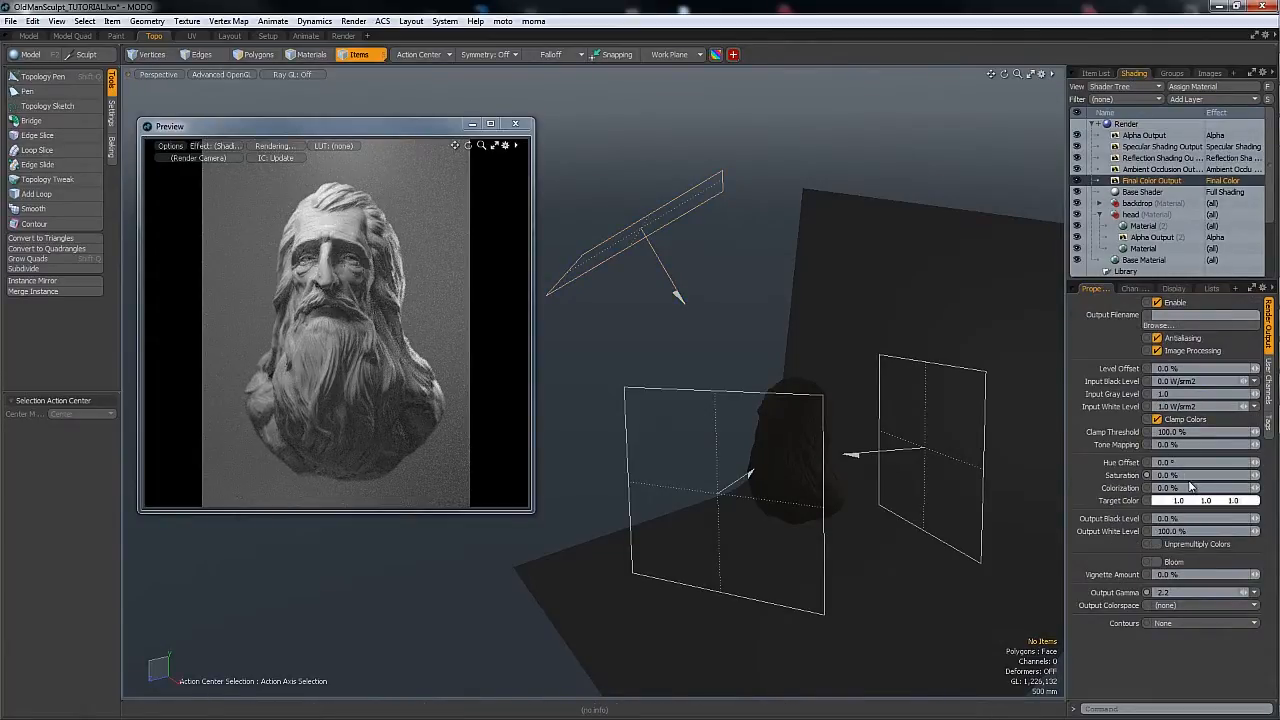
text(100)
key(Return)
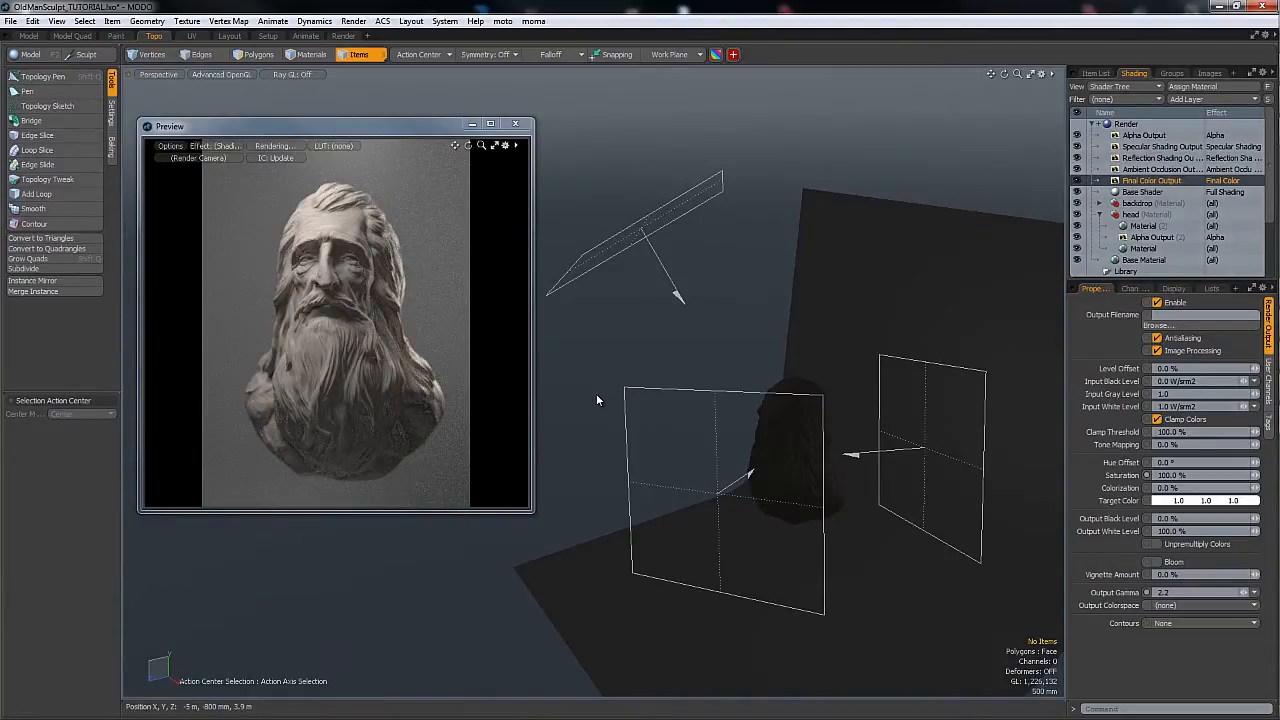
key(ctrl+s)
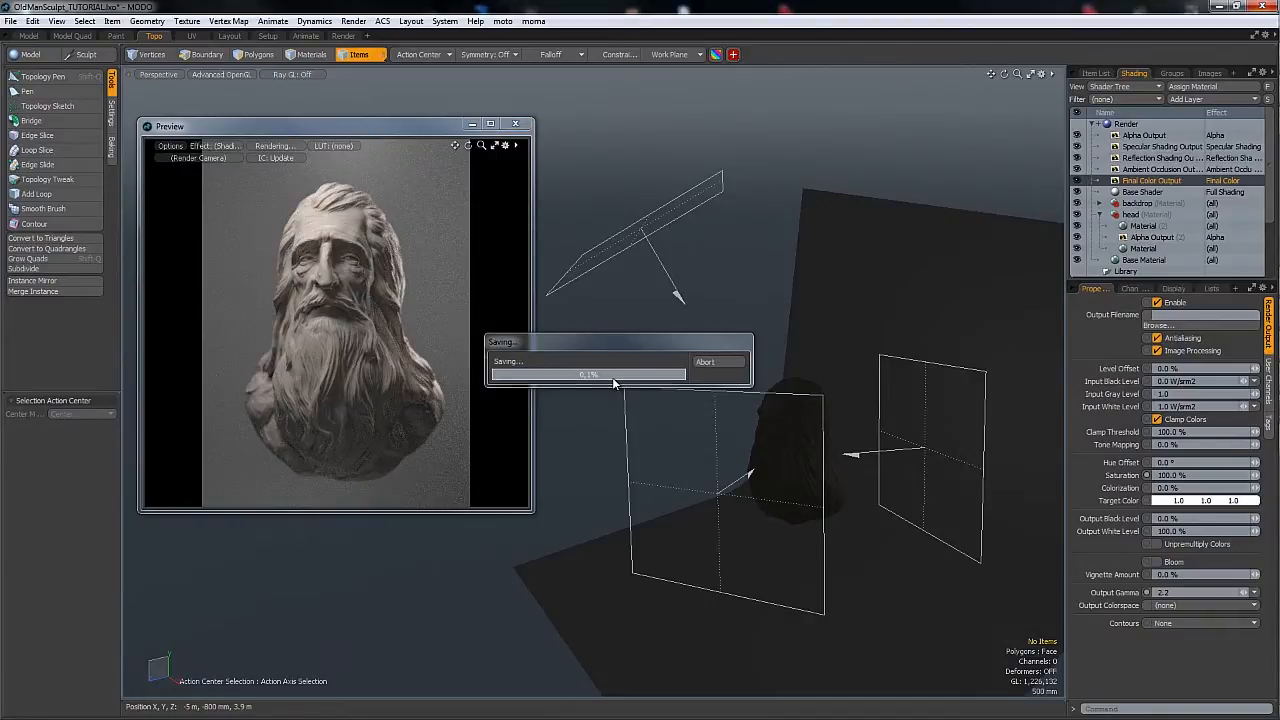
- Tint the light material color of Key_LHT pale blue, about RGB 0.87, 0.96, 1.0
click(1108, 74)
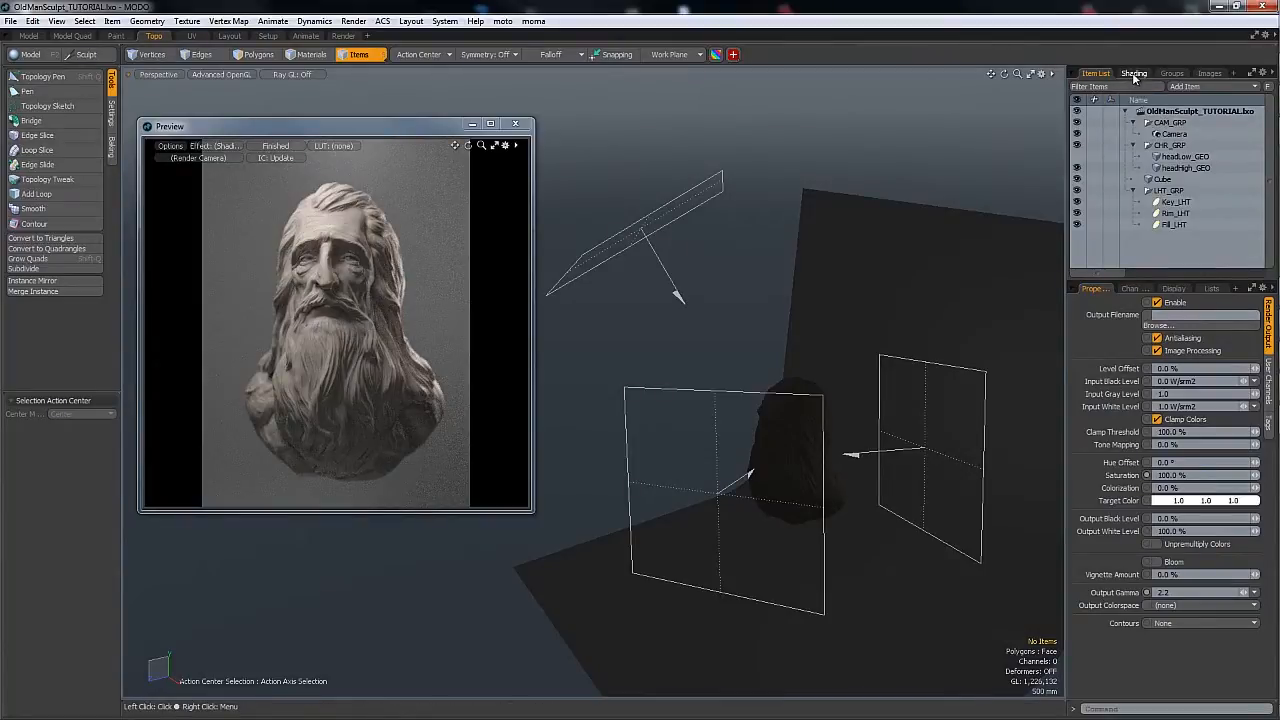
click(1134, 75)
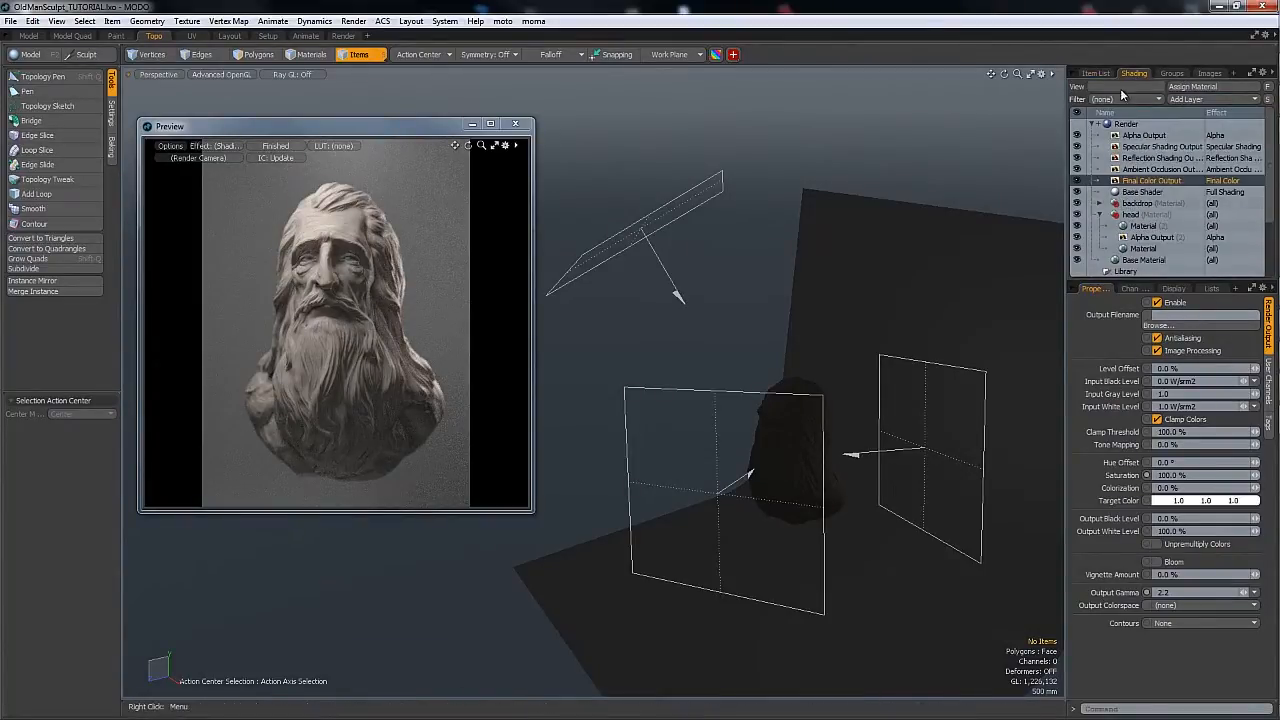
scroll(1125, 170, down, 2)
click(1092, 237)
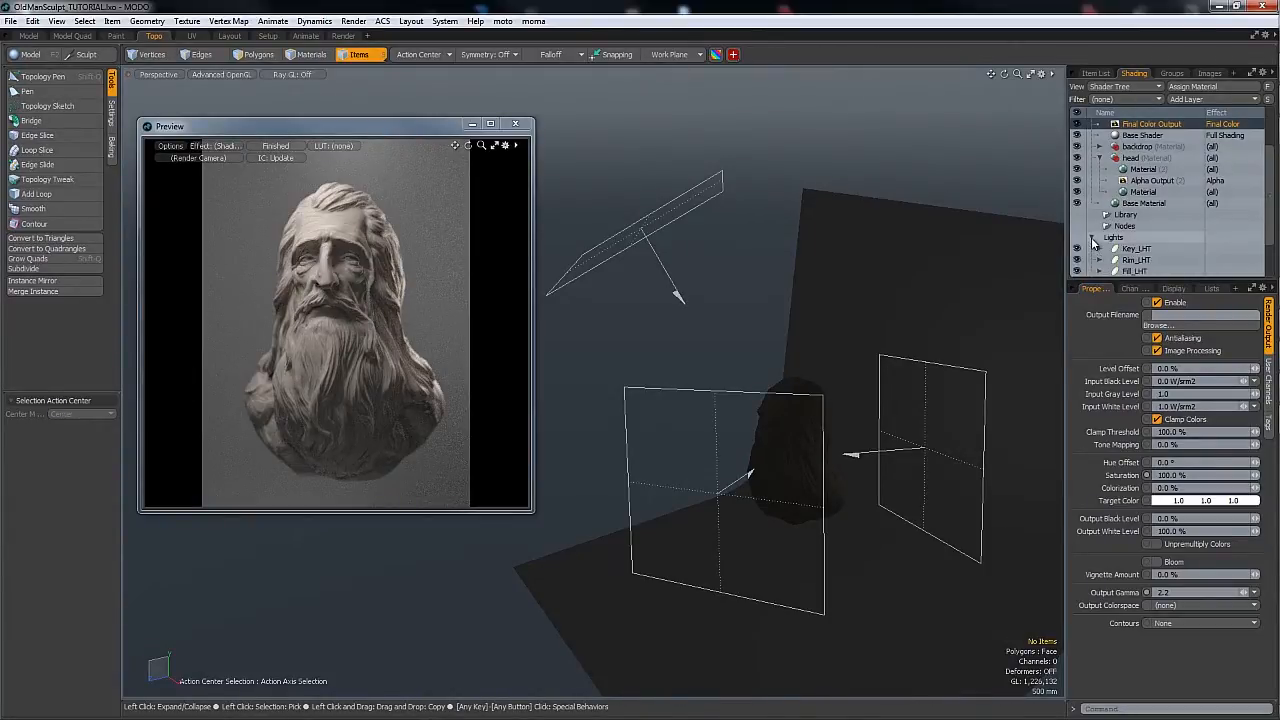
scroll(1098, 224, down, 1)
click(1100, 215)
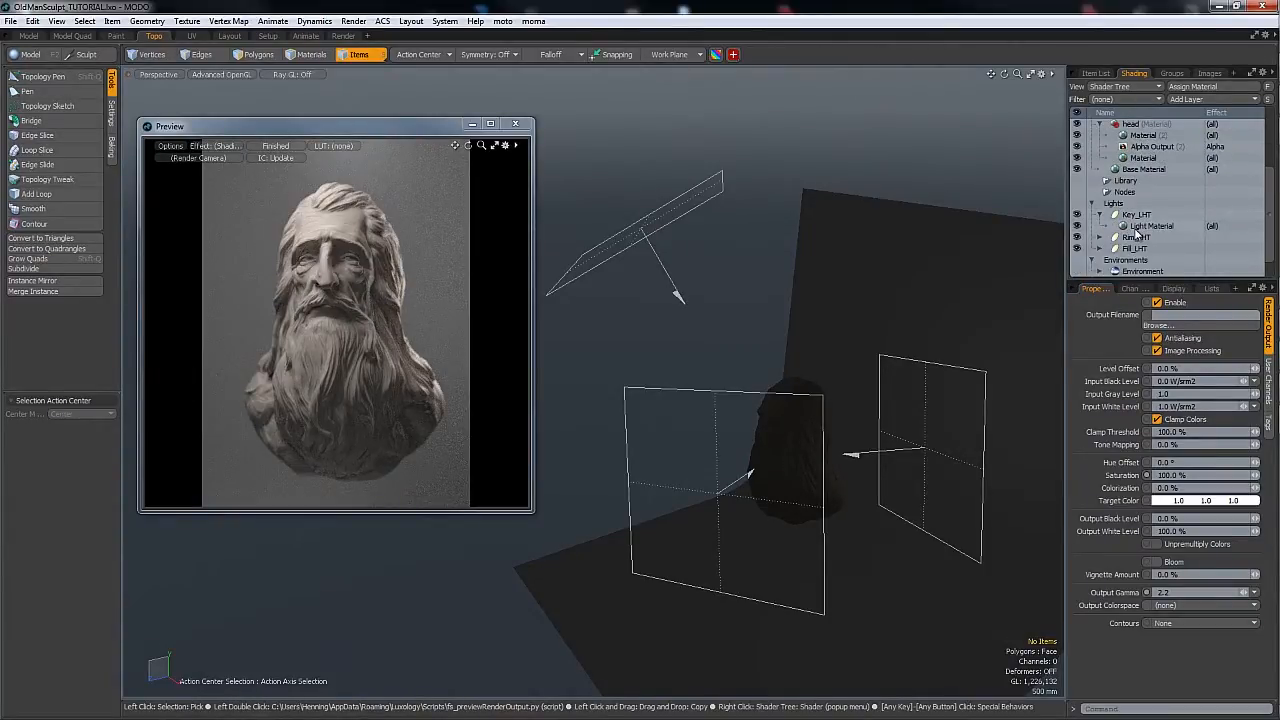
click(1137, 230)
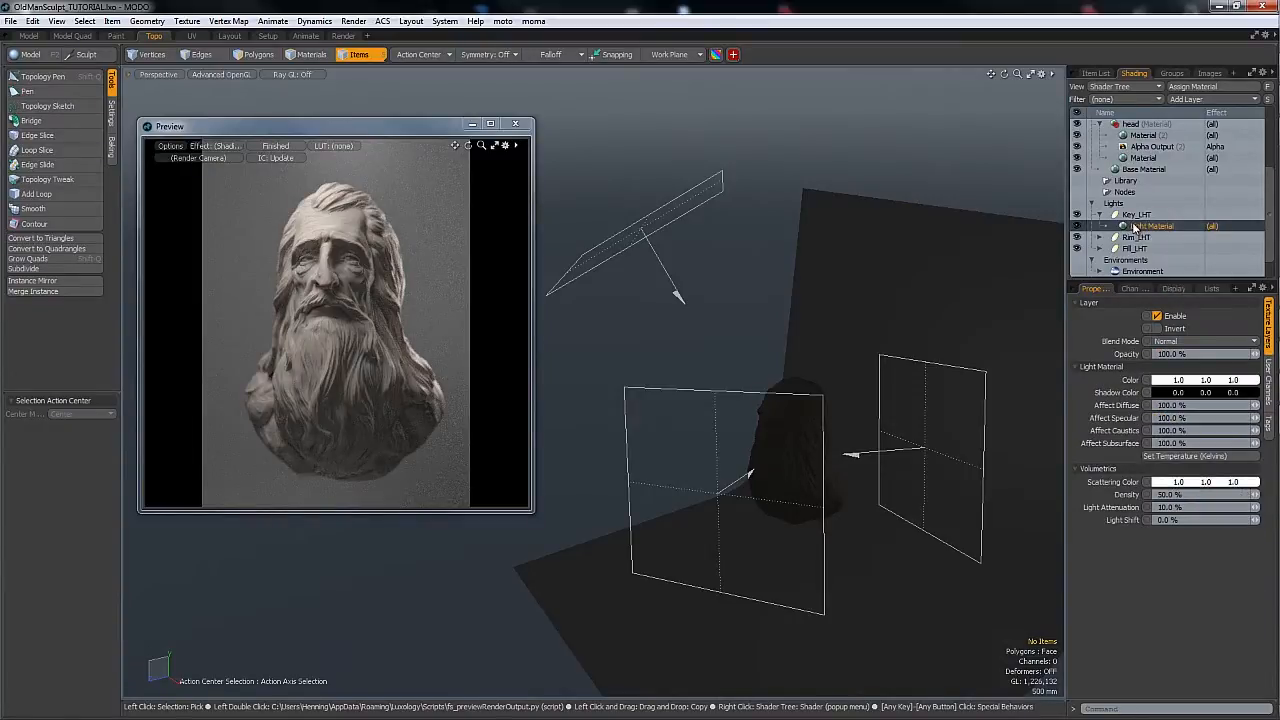
click(1138, 215)
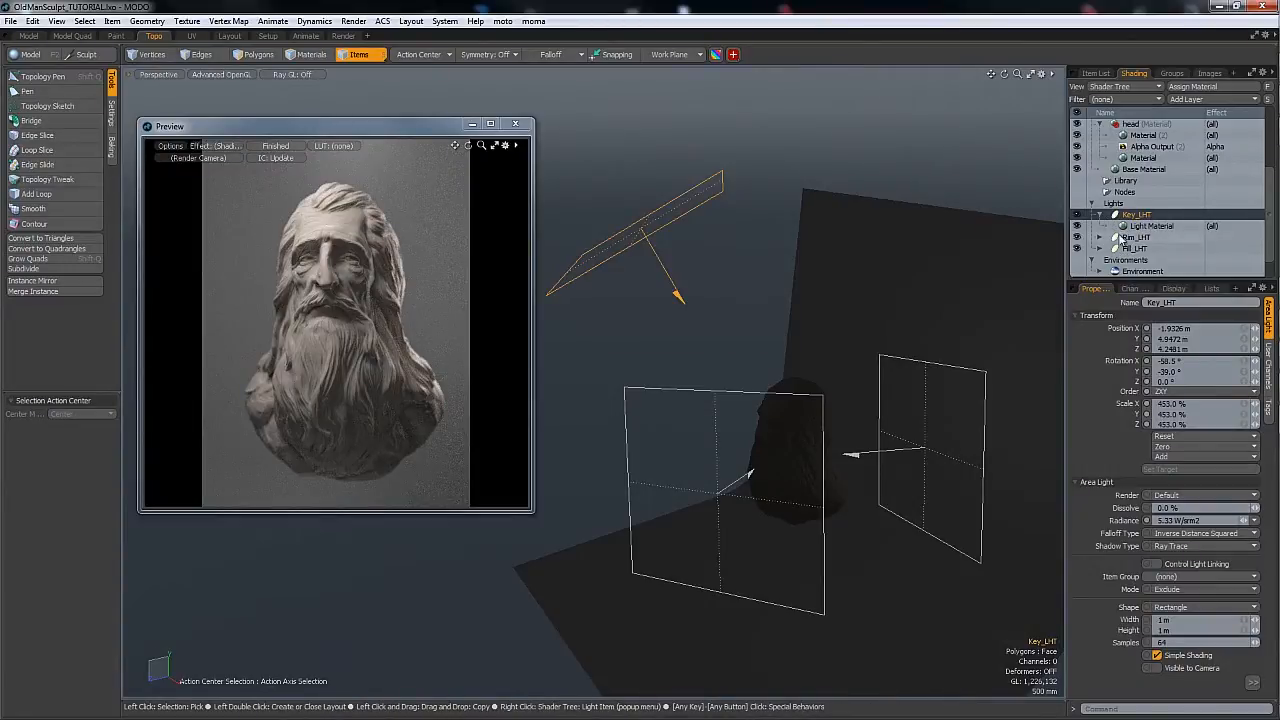
click(1137, 229)
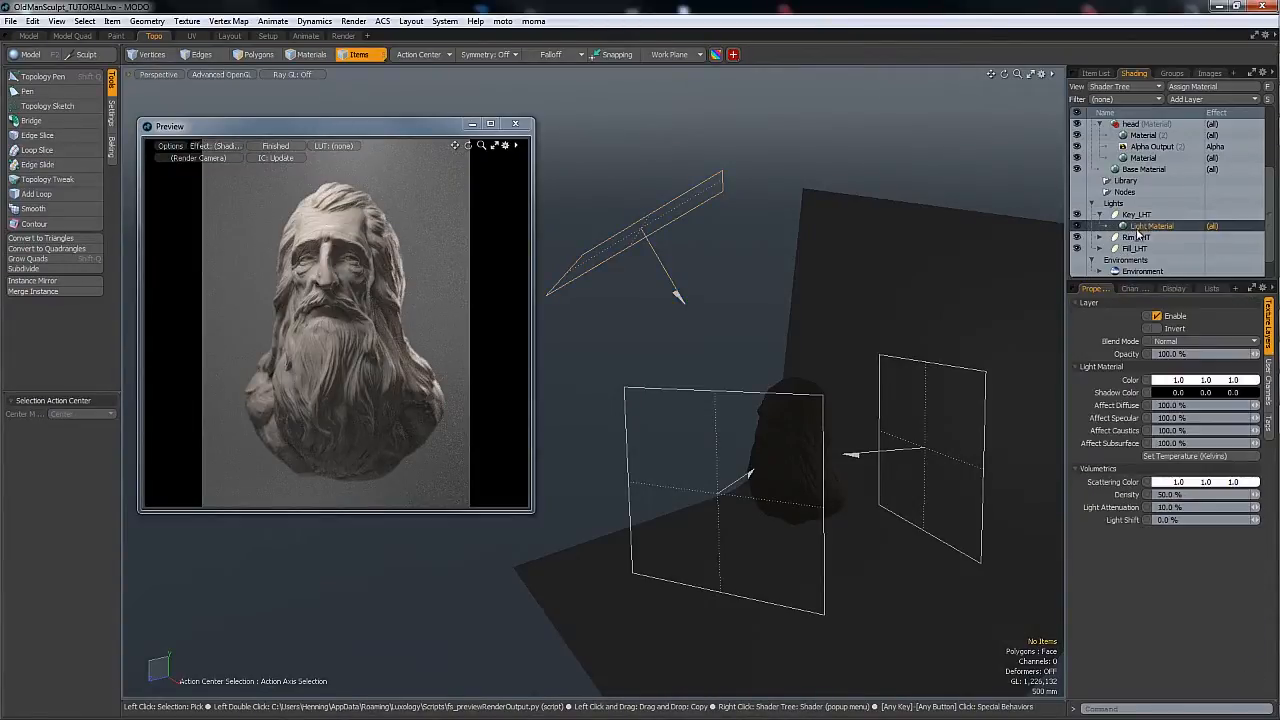
click(1179, 386)
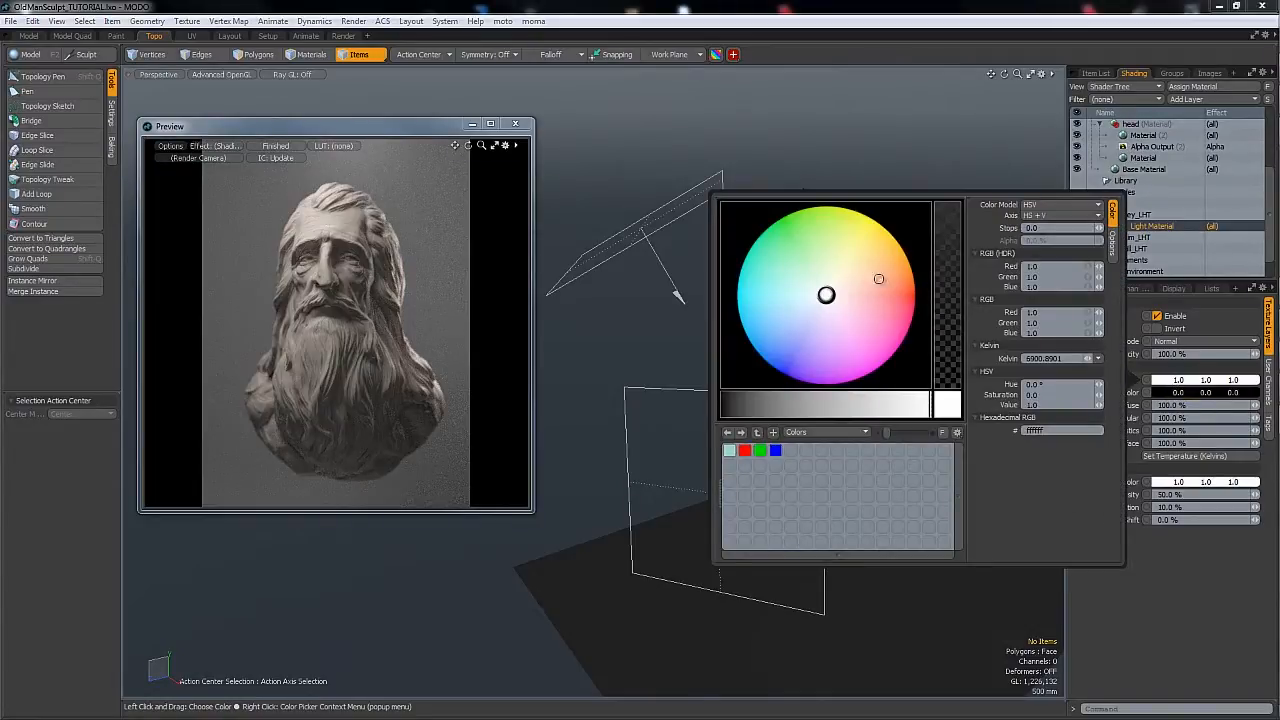
drag(805, 296, 816, 298)
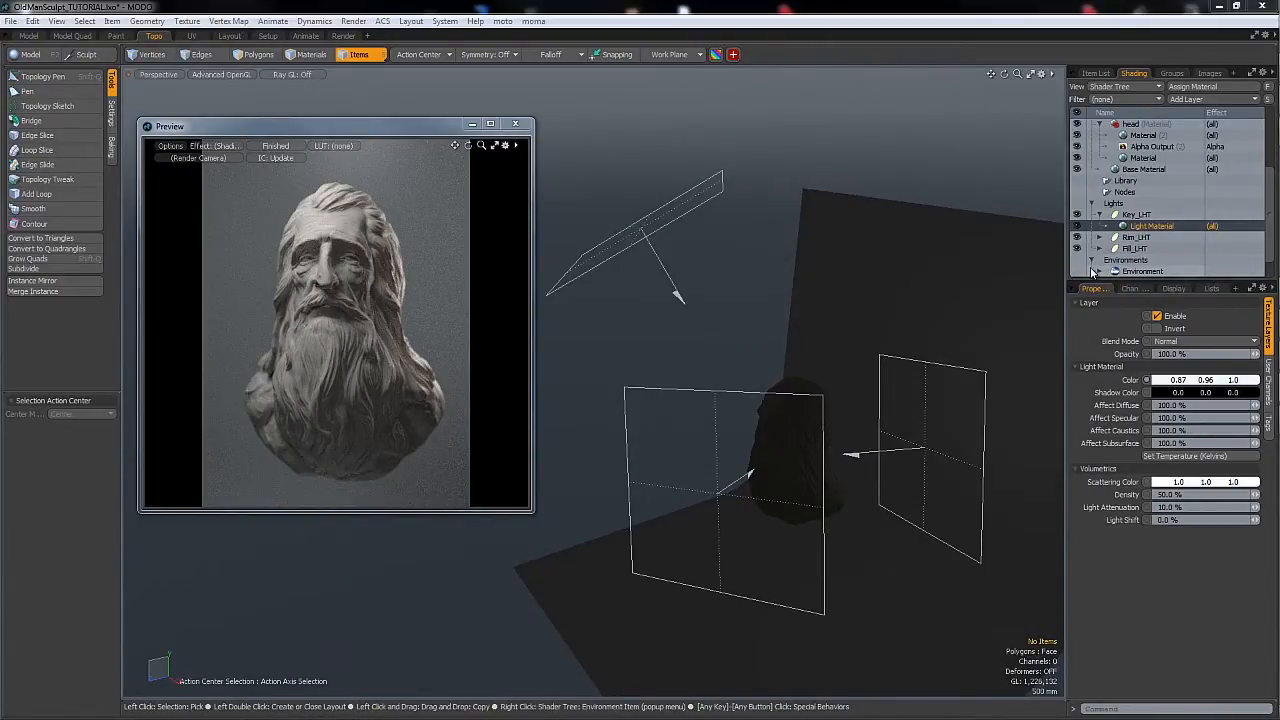
- Deepen the blue tint of the Key_LHT light material to about RGB 0.75, 0.92, 1.0
click(1186, 381)
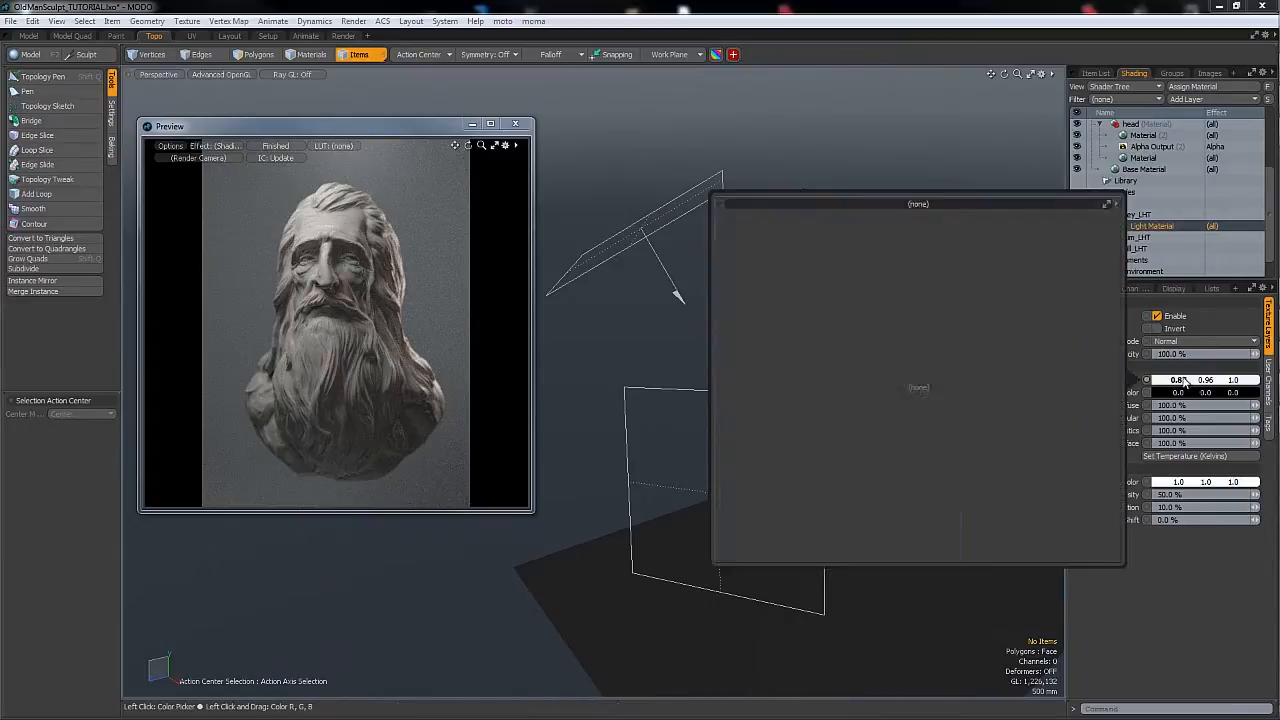
drag(820, 298, 806, 302)
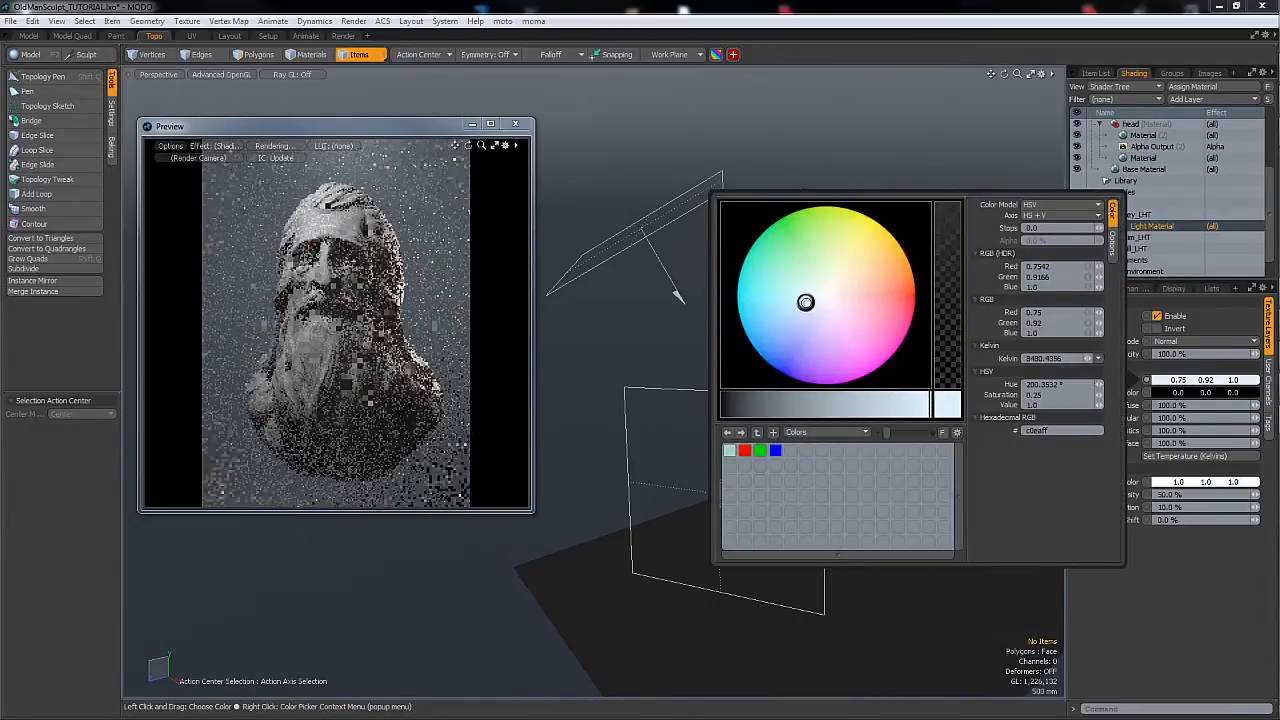
click(761, 166)
- Set the light material color of Rim_LHT to a warm orange-red, about RGB 1.0, 0.34, 0.22
click(890, 358)
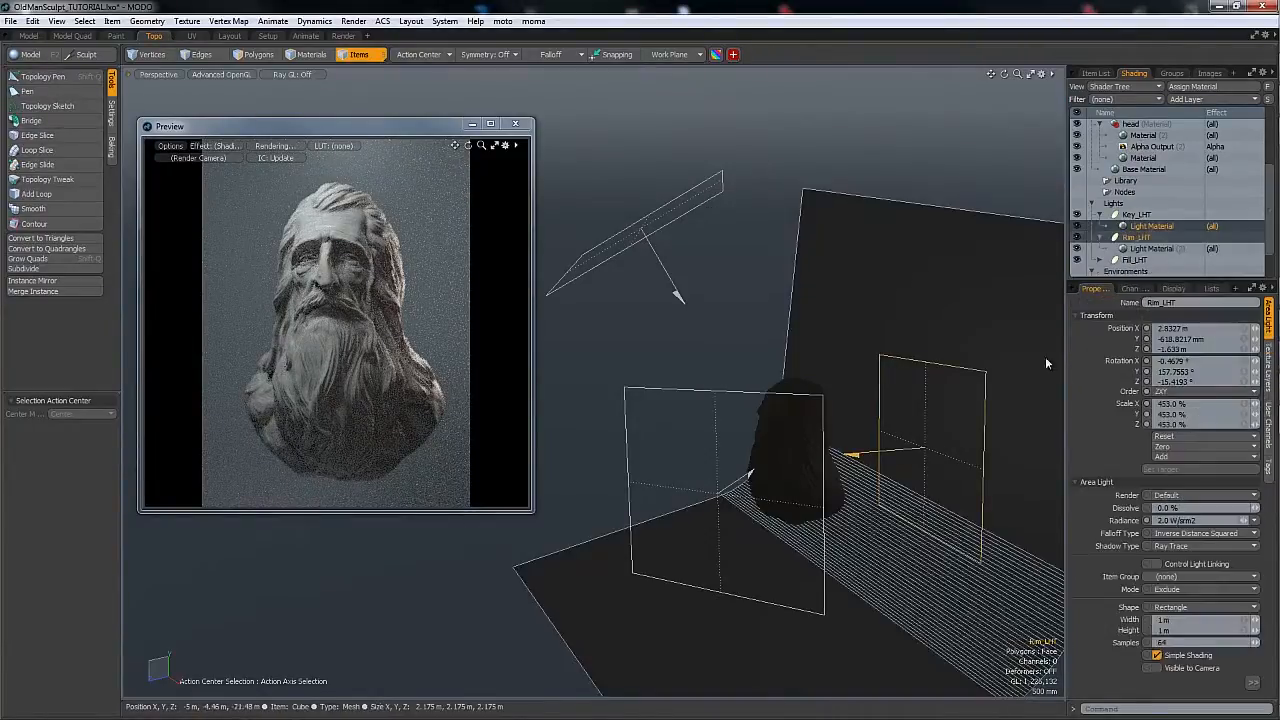
click(1136, 249)
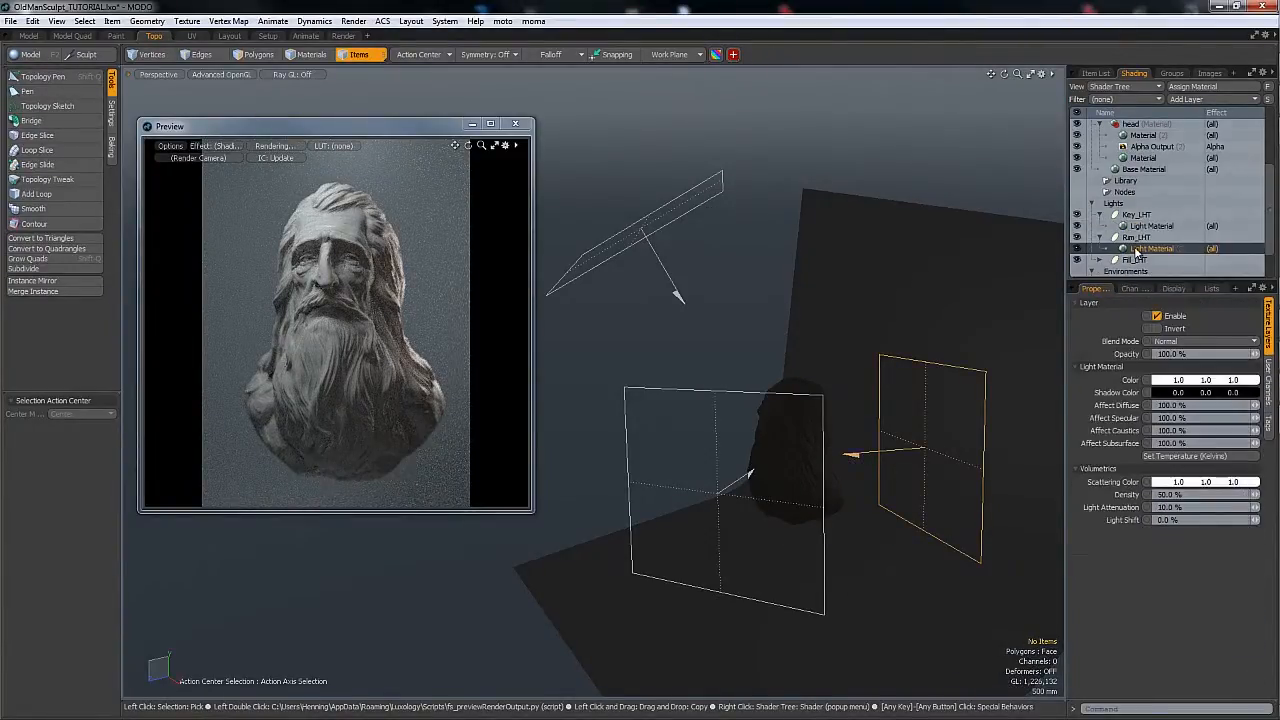
click(1180, 380)
mouse_move(874, 287)
mouse_down()
mouse_move(889, 297)
mouse_move(895, 284)
mouse_up()
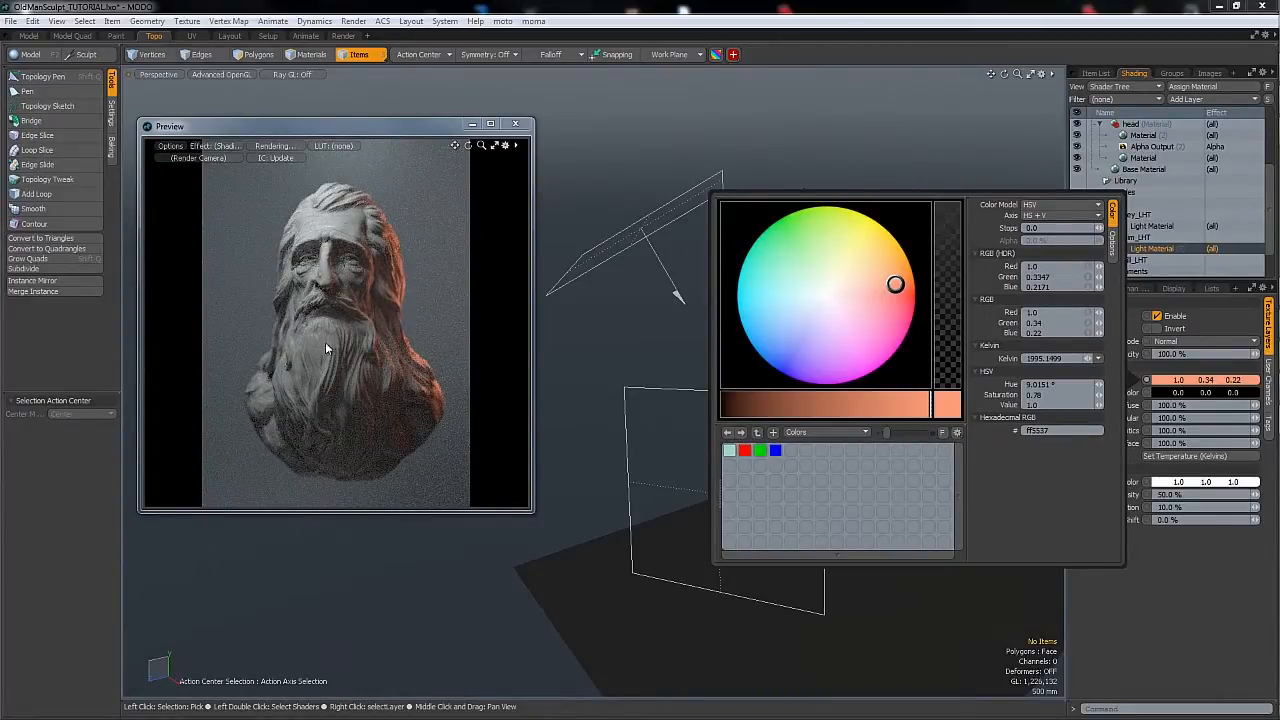
click(400, 146)
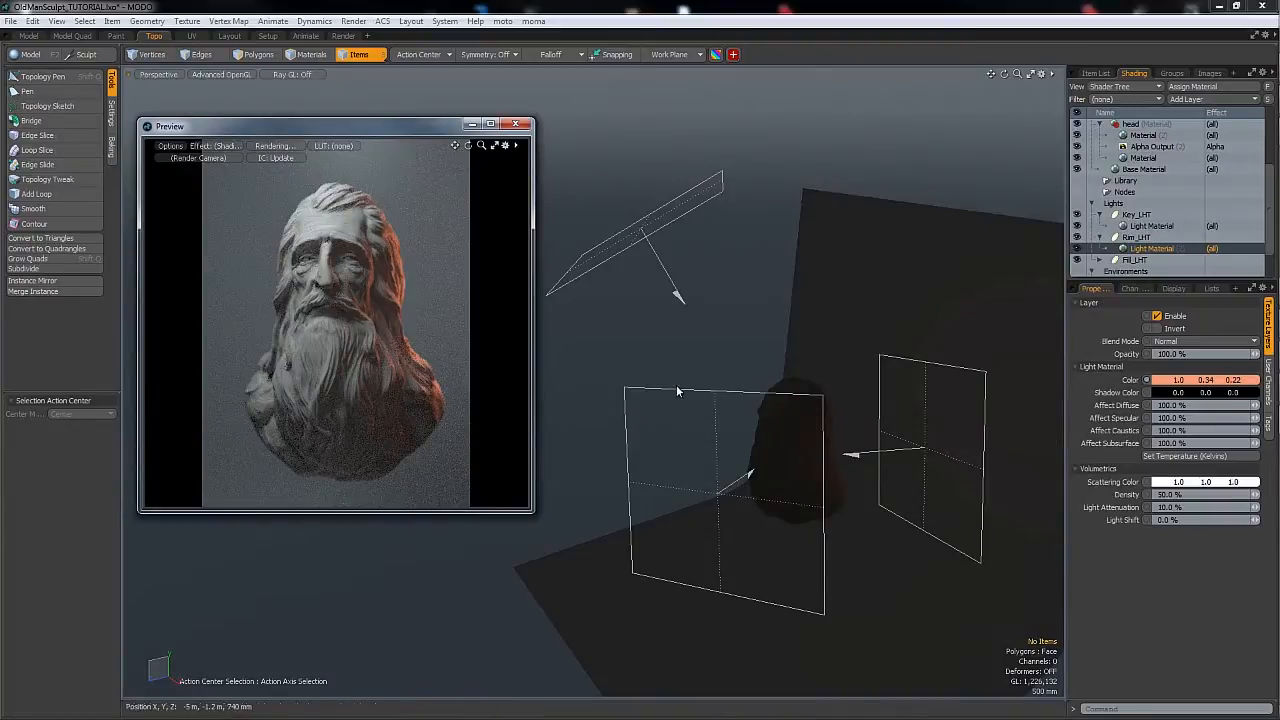
- Set the light material color of Fill_LHT to a soft pink, about RGB 1.0, 0.64, 0.95
drag(649, 381, 650, 382)
click(1148, 271)
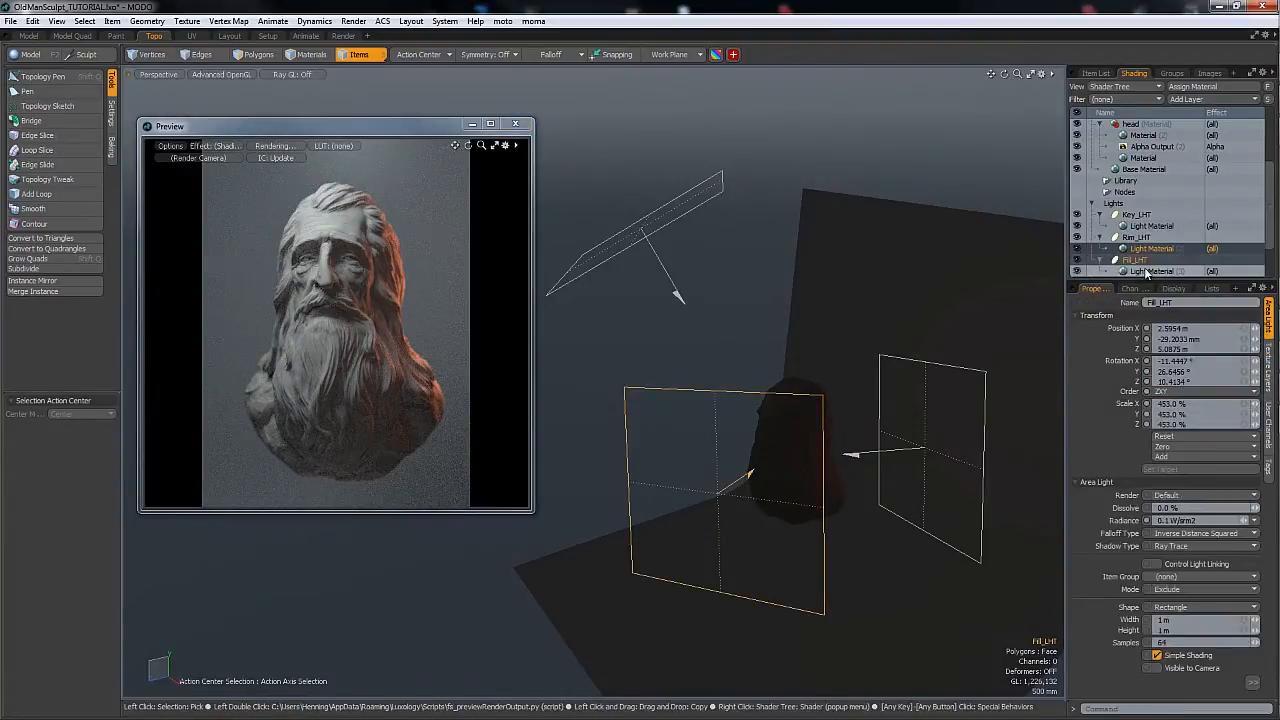
scroll(1148, 272, down, 1)
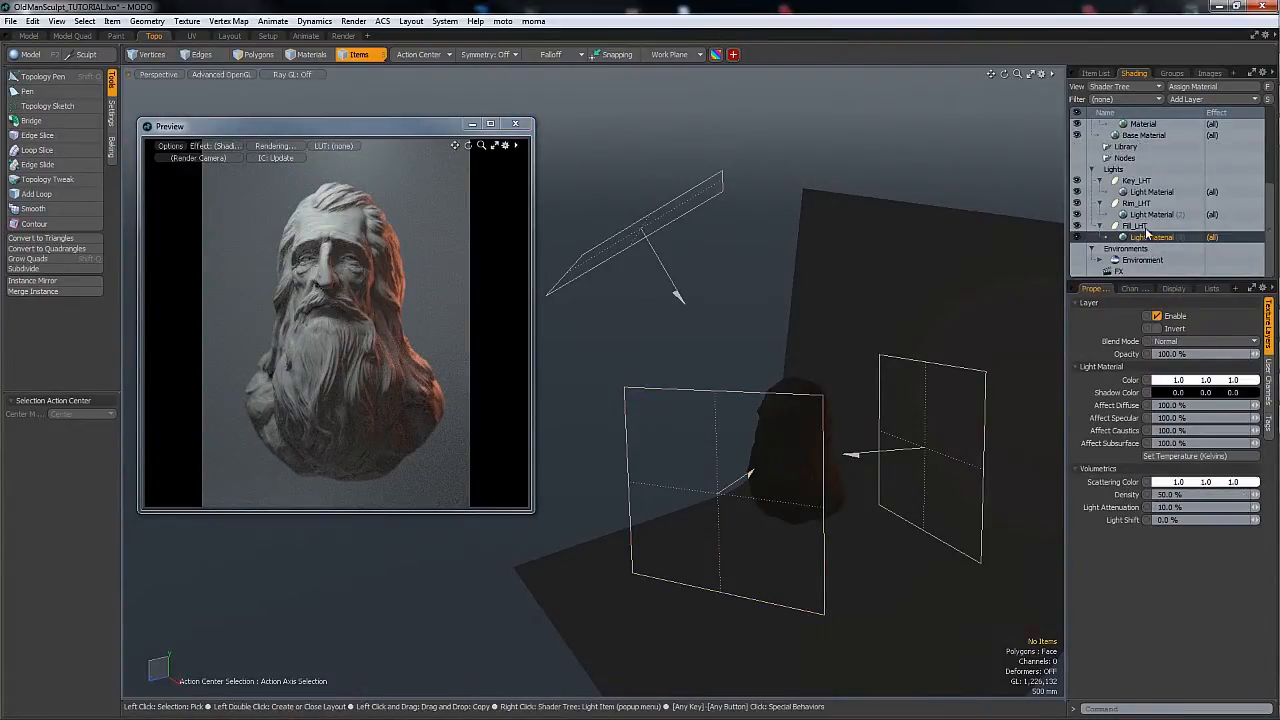
click(1180, 386)
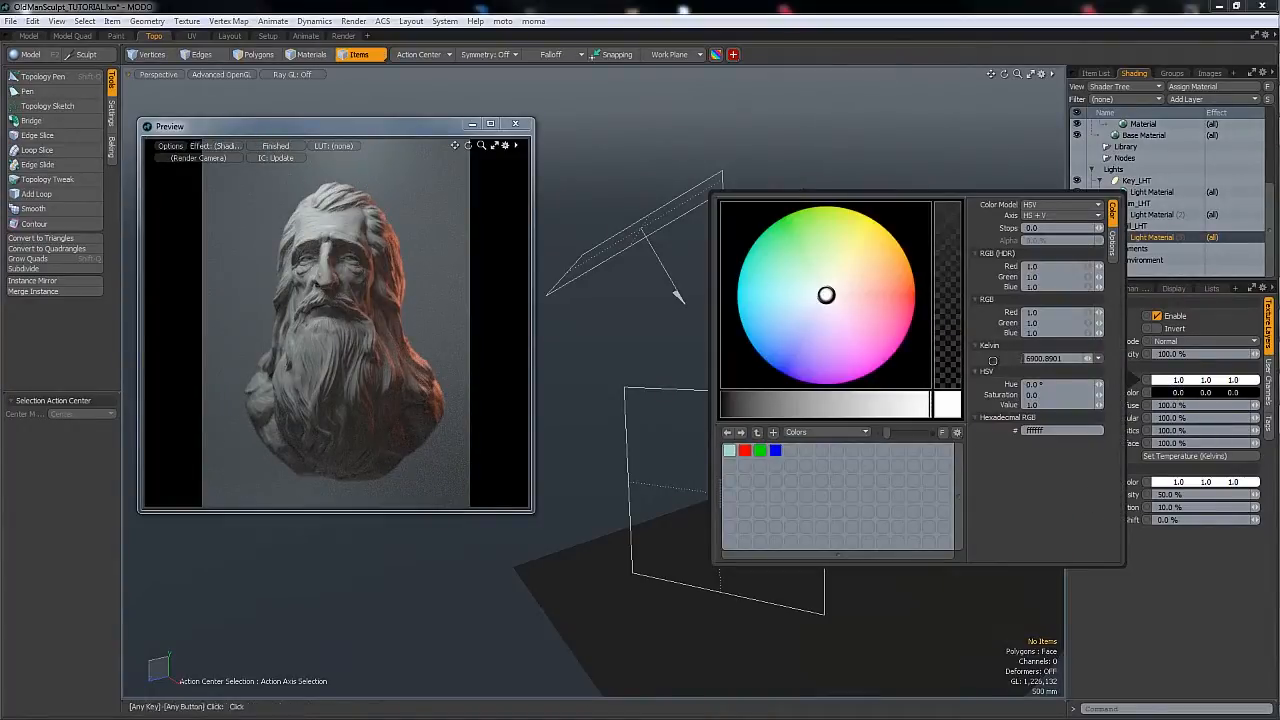
click(837, 306)
drag(837, 306, 846, 320)
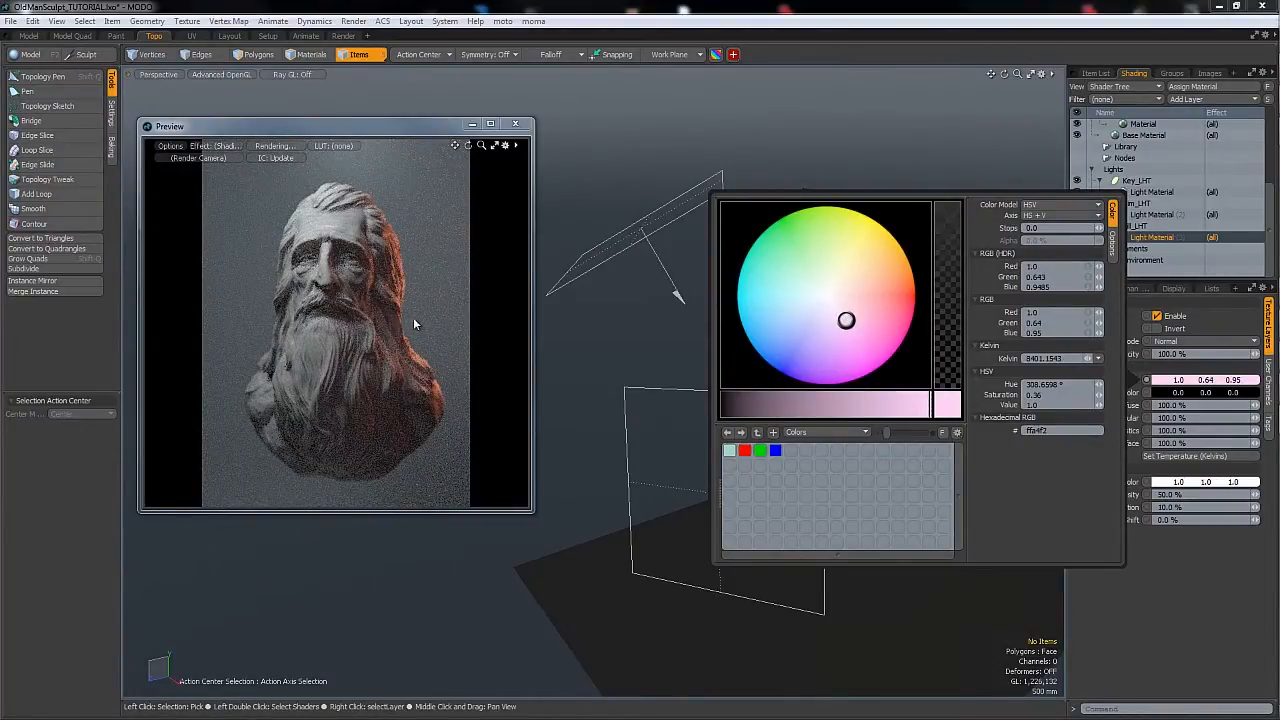
click(329, 262)
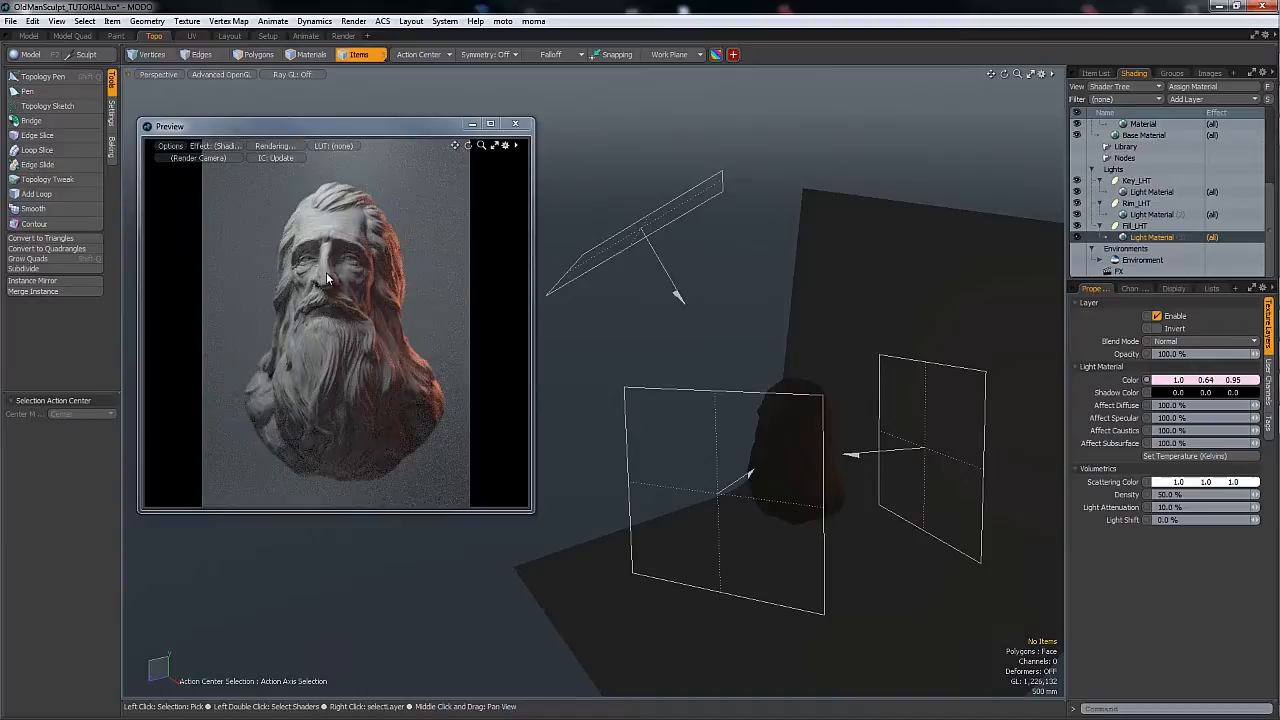
- Rename the alpha output inside the head material group as headAlpha
scroll(1108, 230, up, 5)
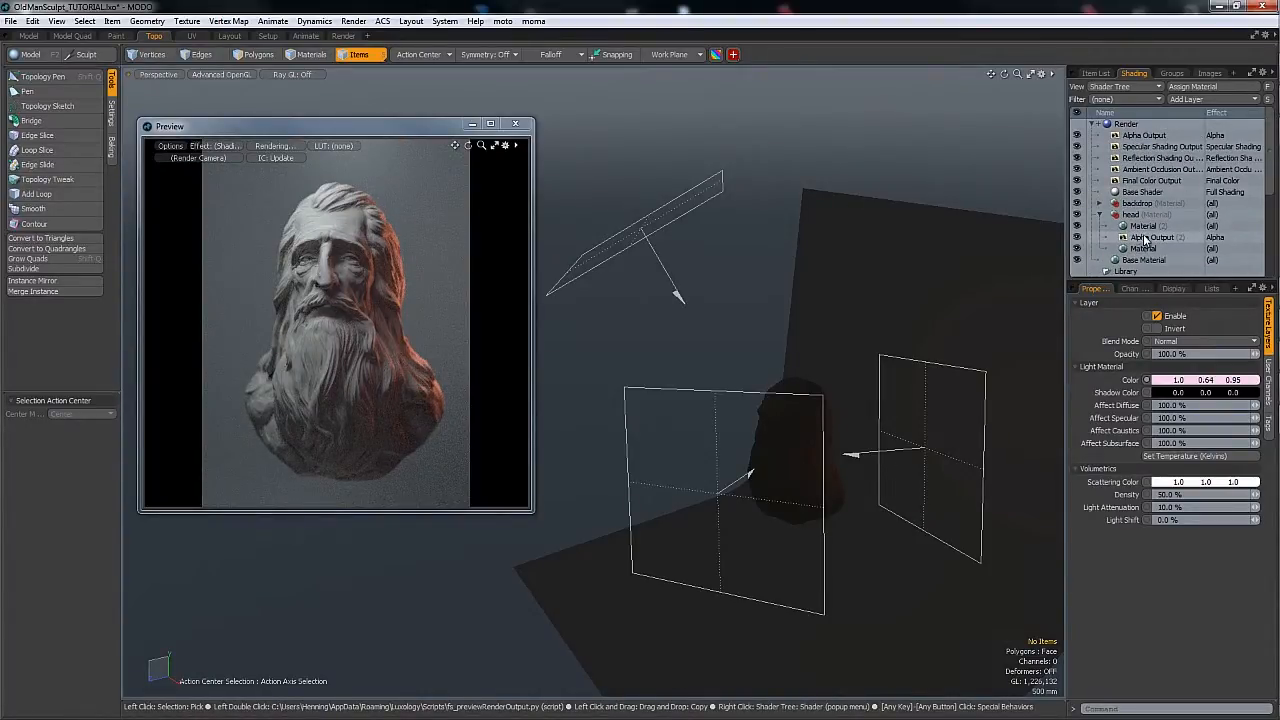
click(1145, 238)
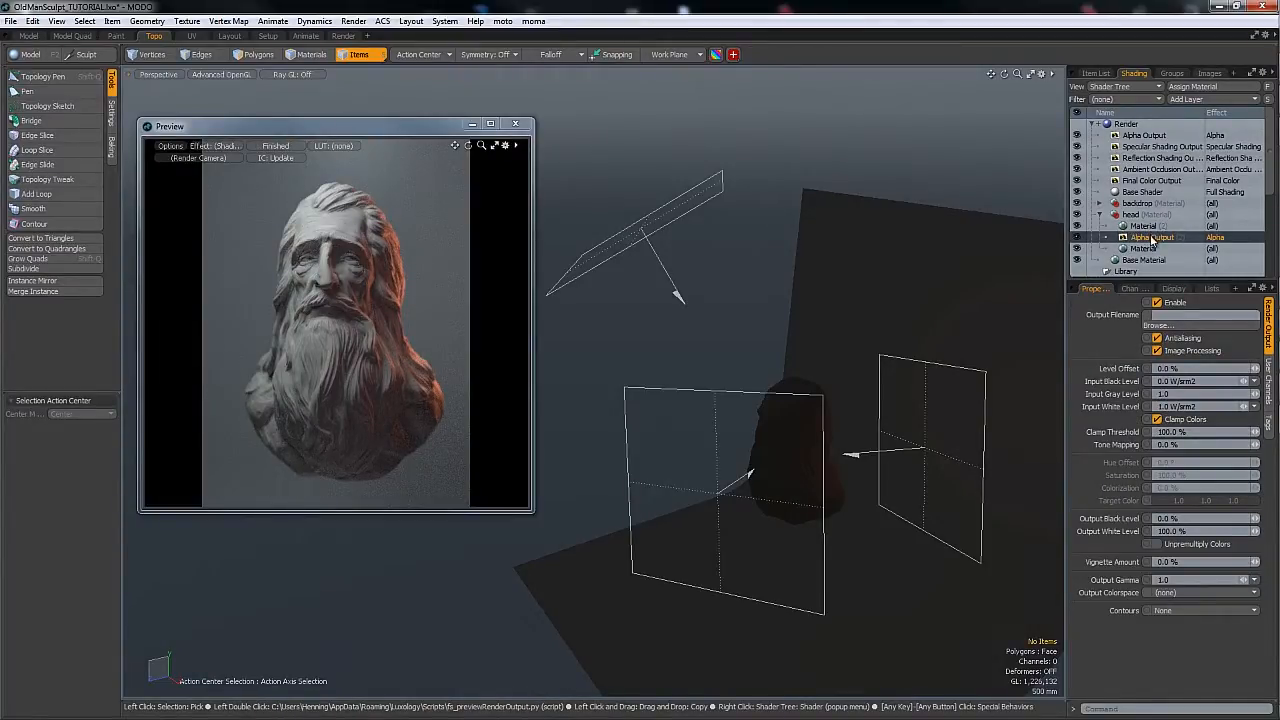
click(1163, 136)
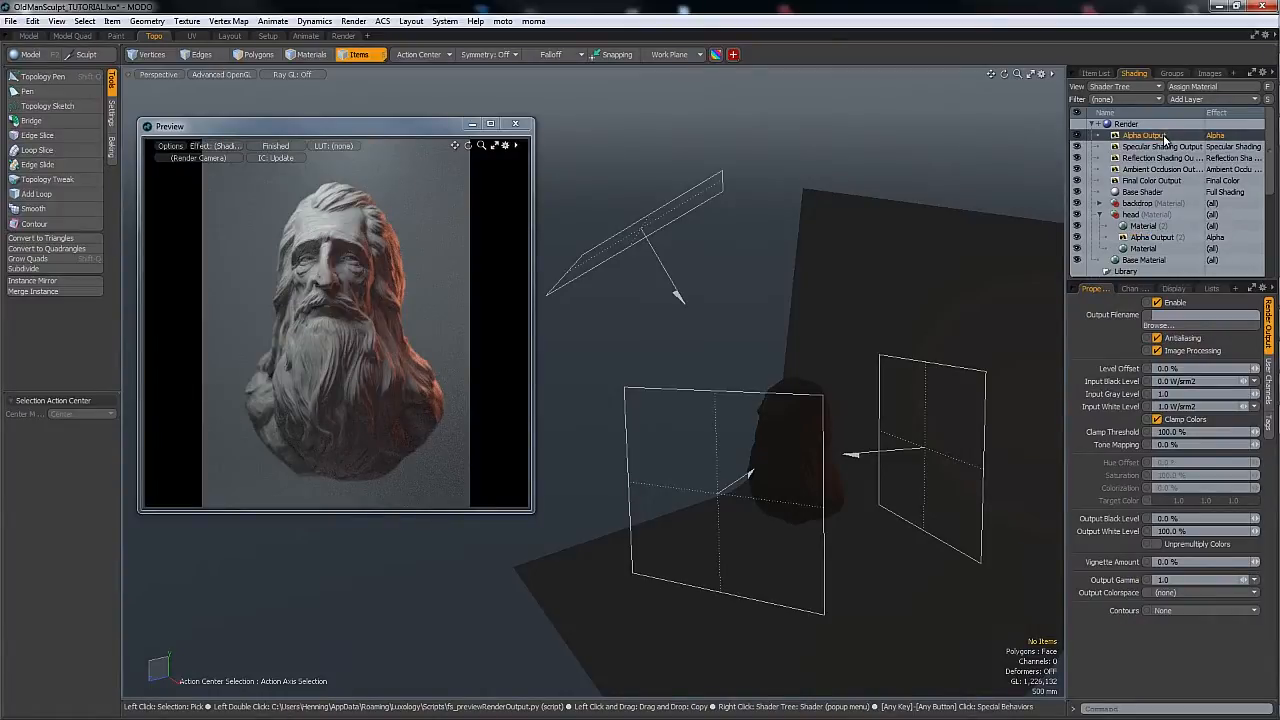
right_click(1164, 140)
click(1252, 160)
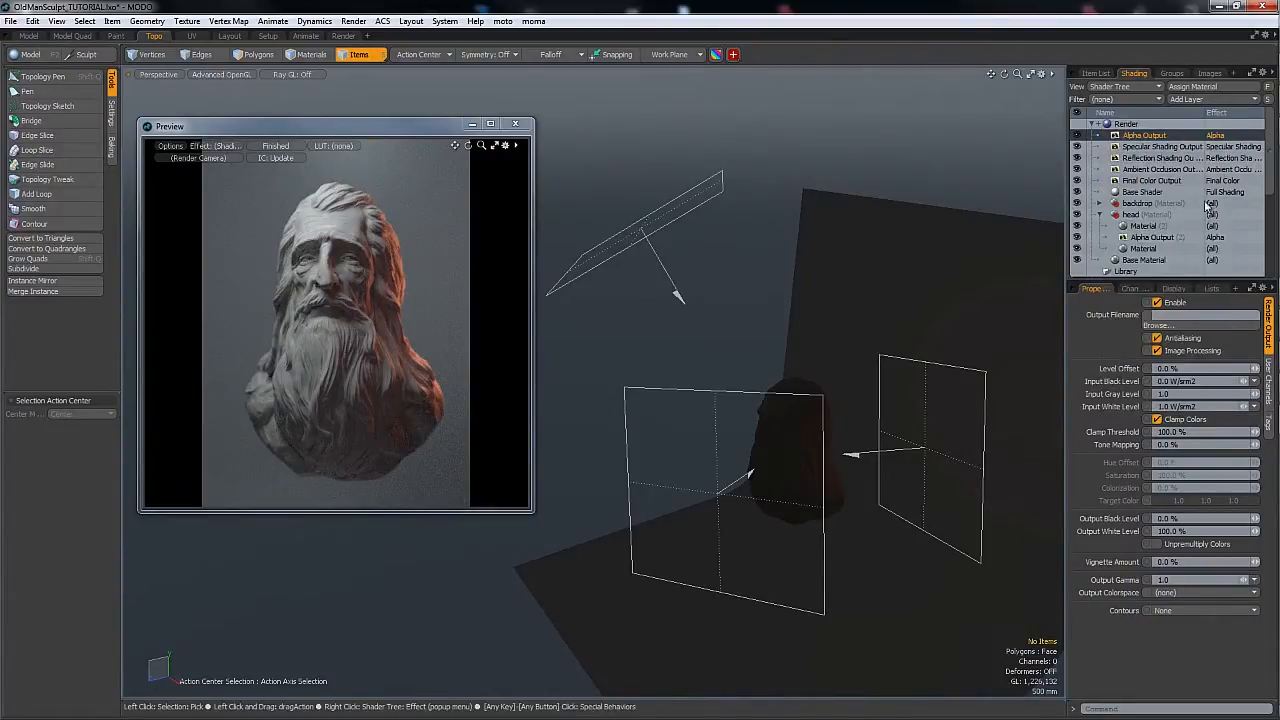
click(1136, 239)
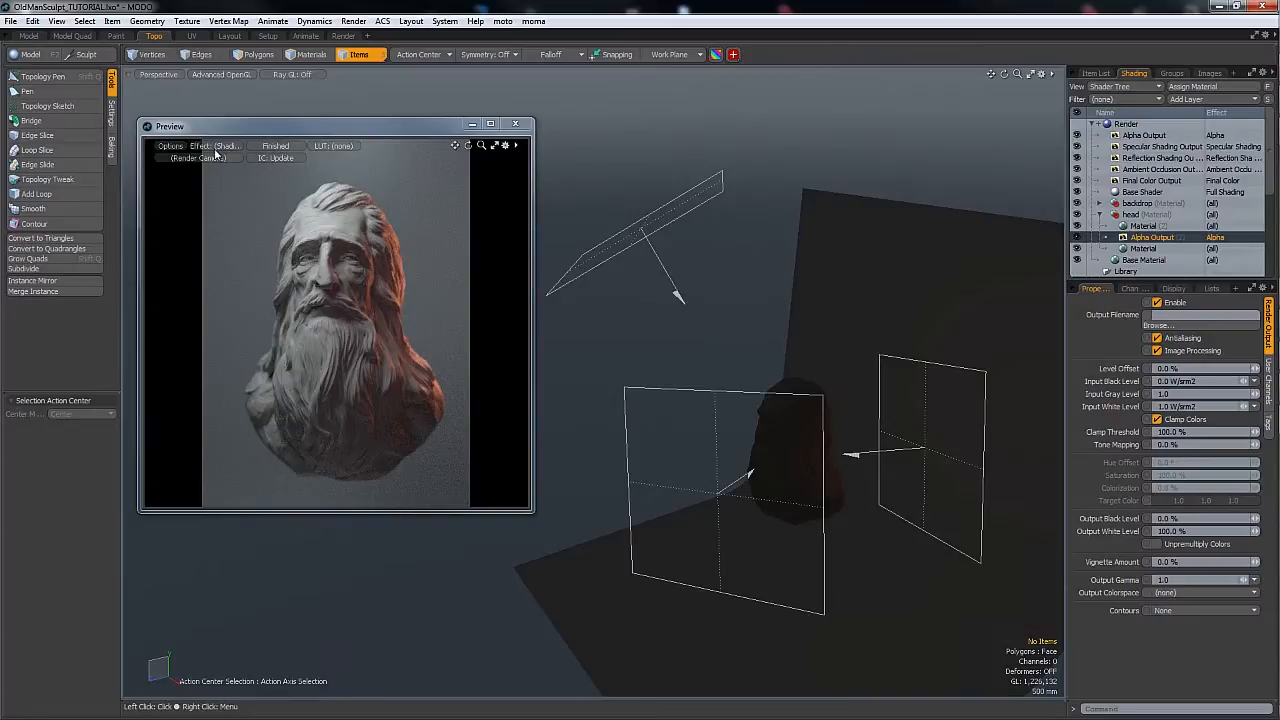
click(215, 147)
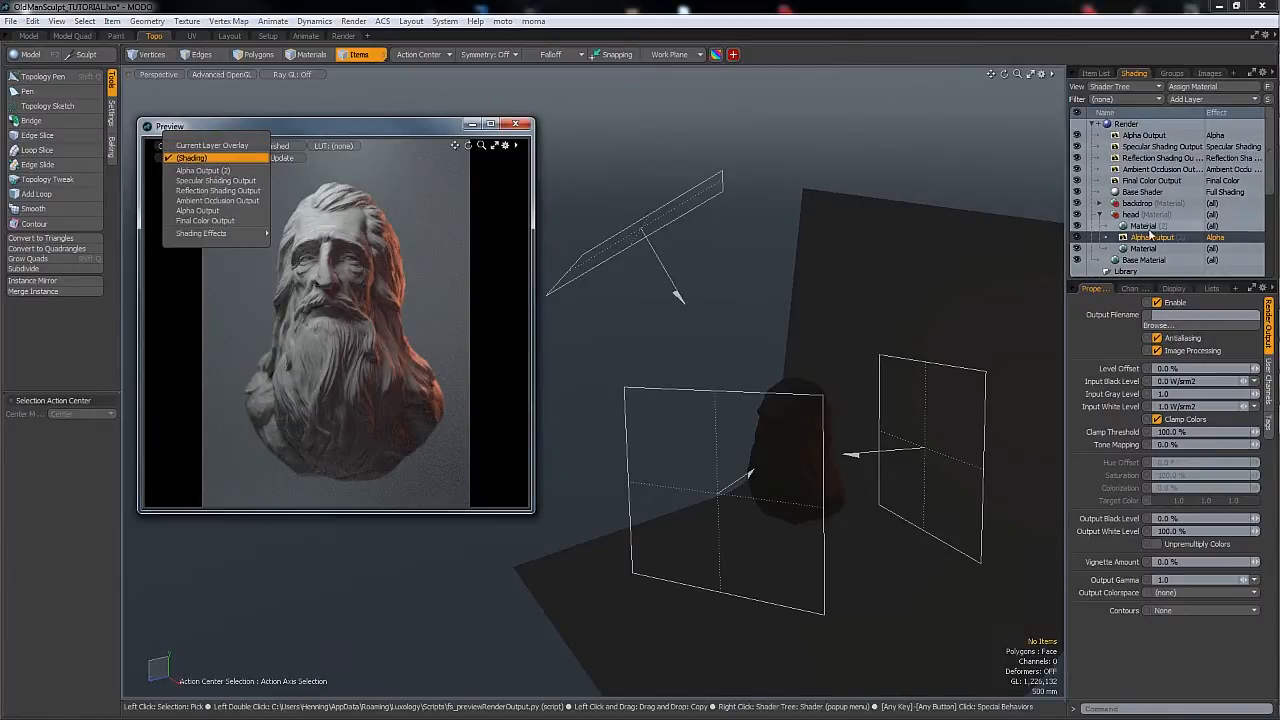
right_click(1151, 237)
click(1151, 239)
text(headAlpha)
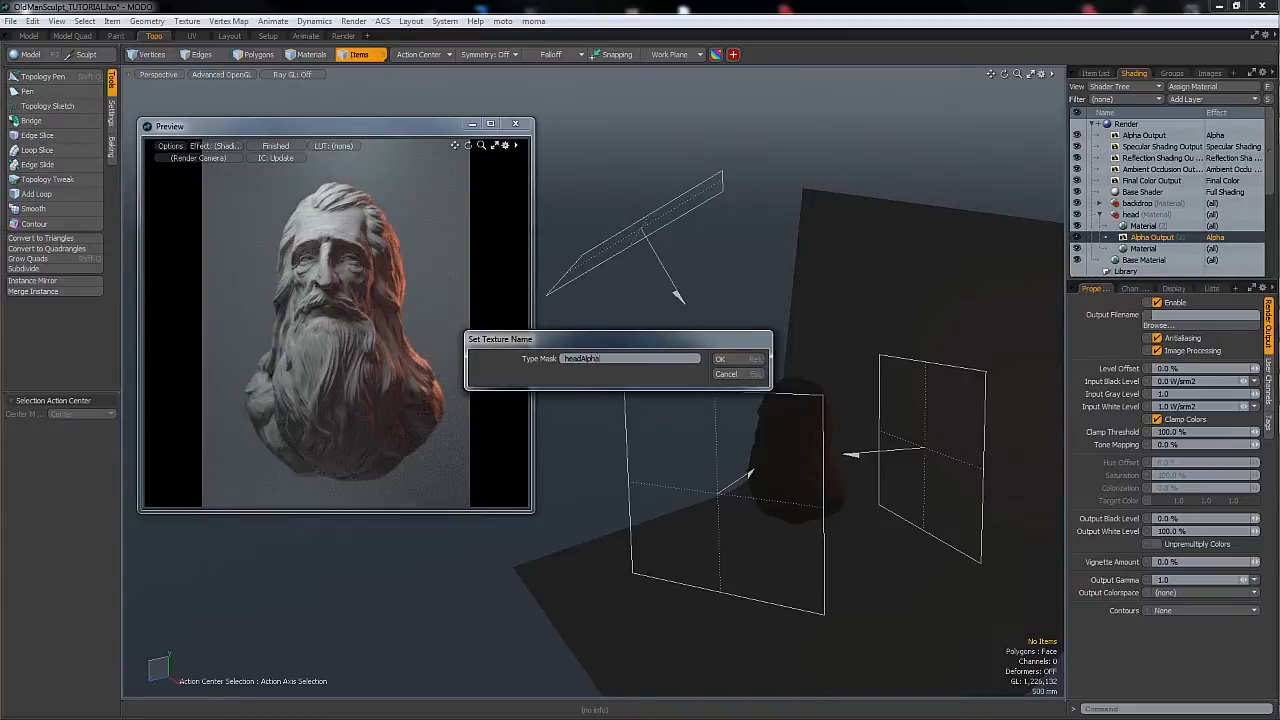
key(Return)
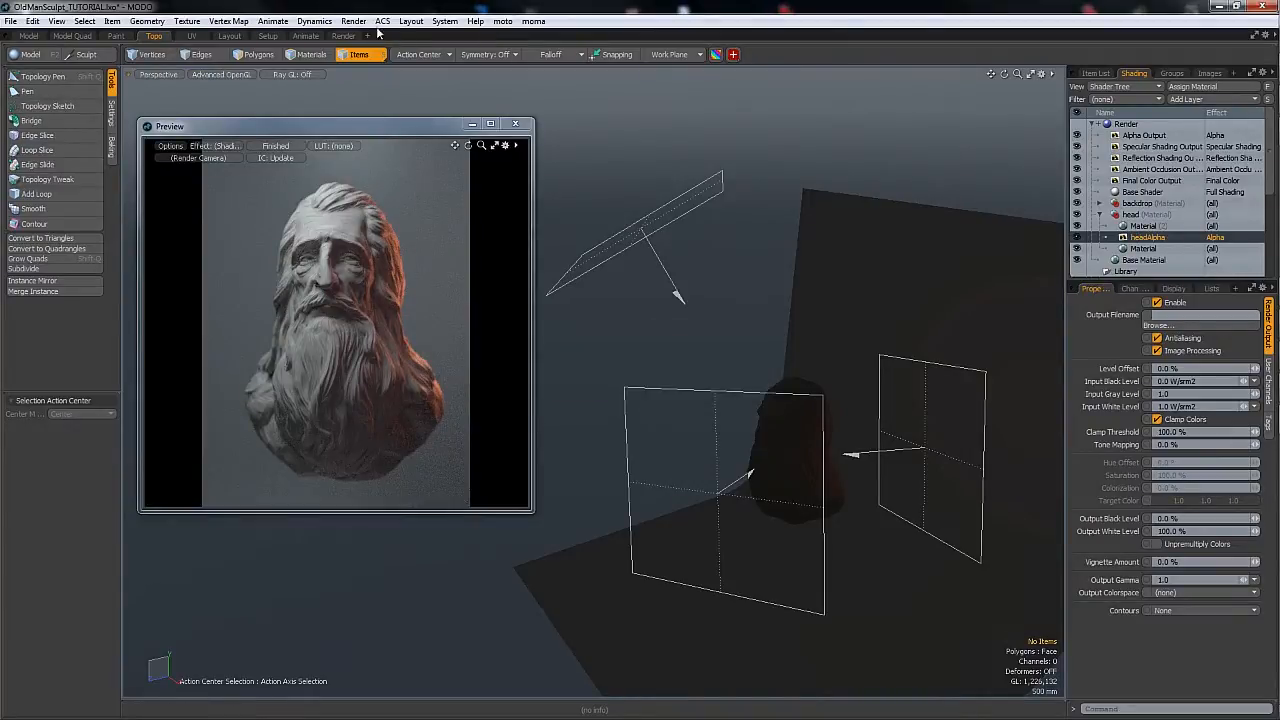
- Check the headAlpha output in the render preview and switch the preview to Final Color Output
click(215, 146)
click(217, 166)
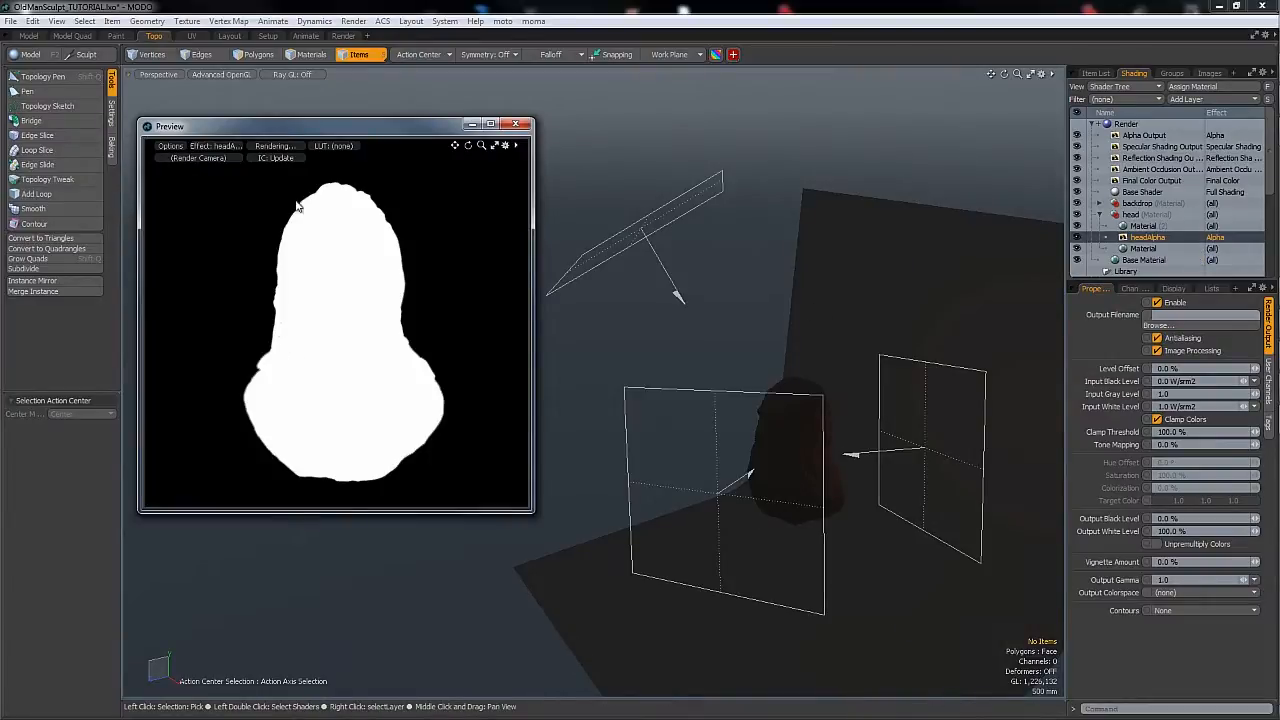
click(215, 146)
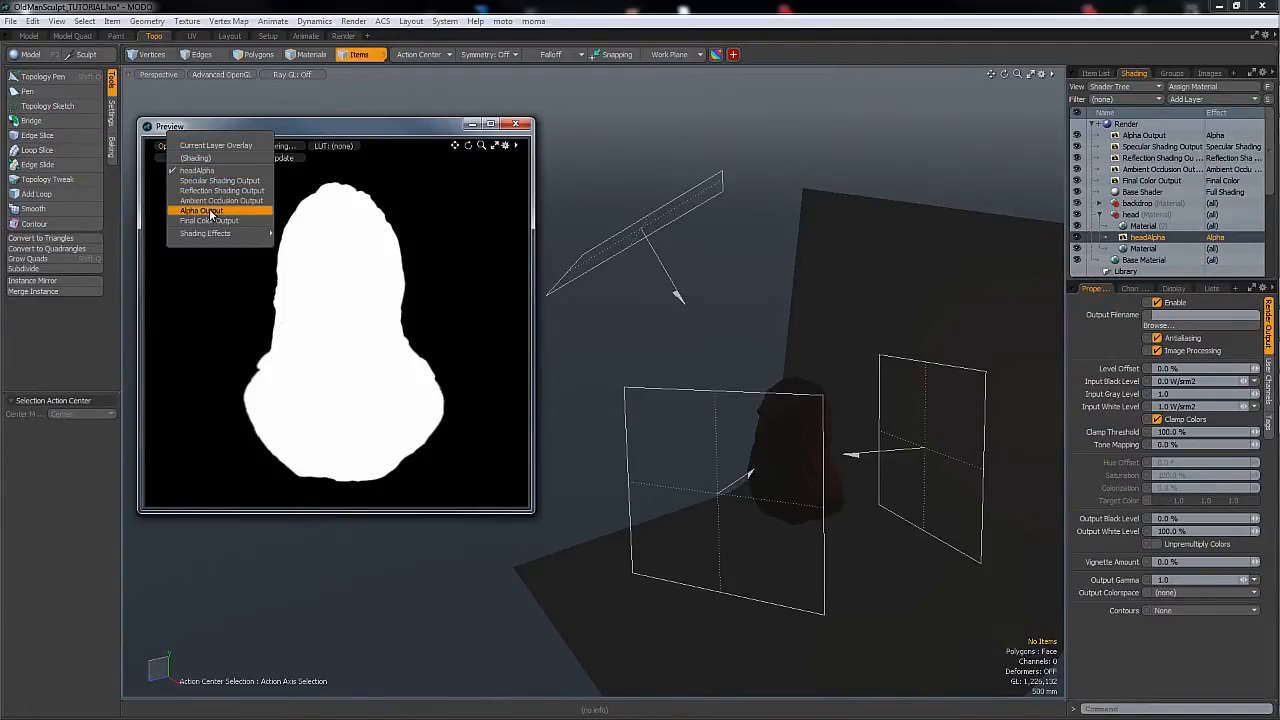
click(210, 220)
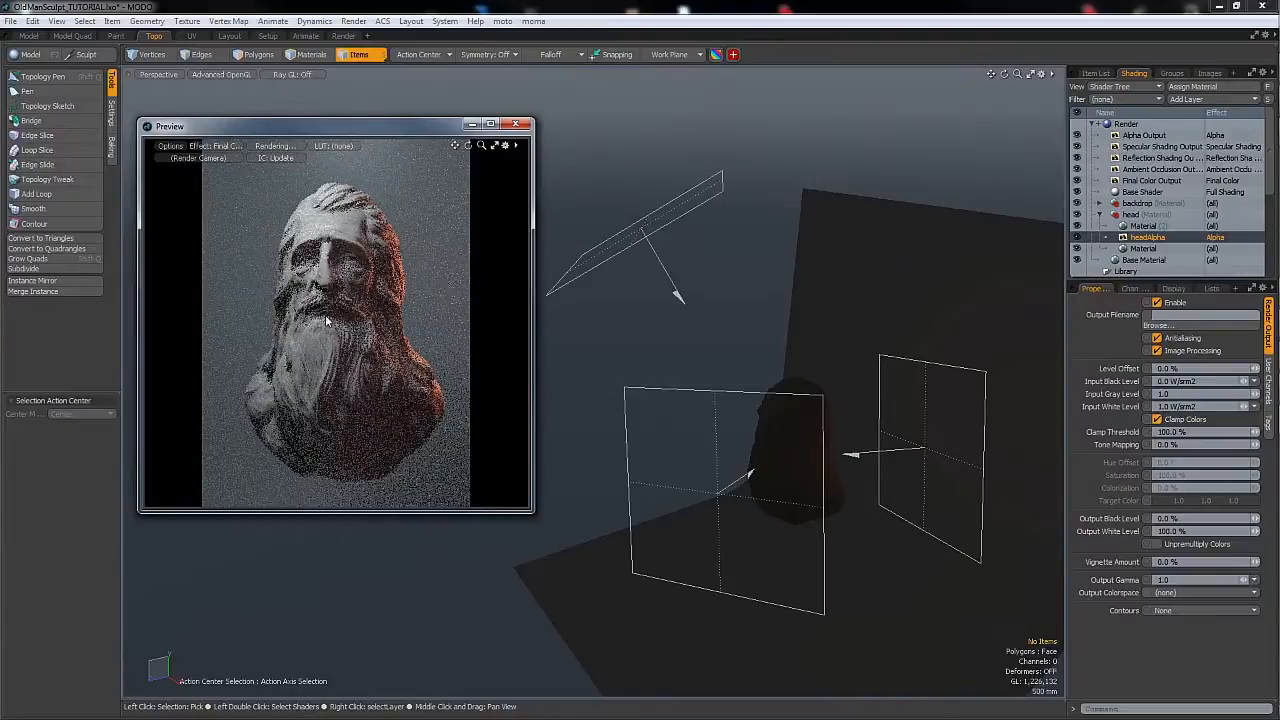
- Darken the diffuse color of the backdrop material to a gray of about 0.26 per channel
click(1000, 253)
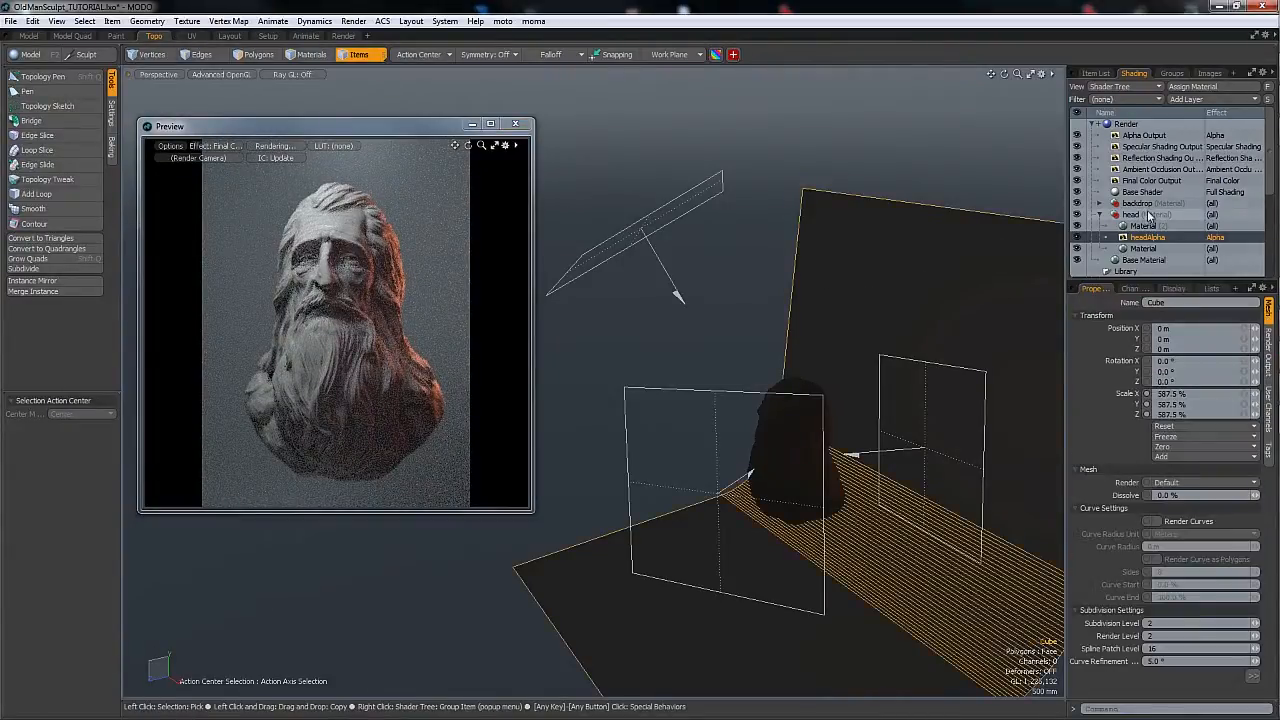
click(1101, 203)
click(1140, 214)
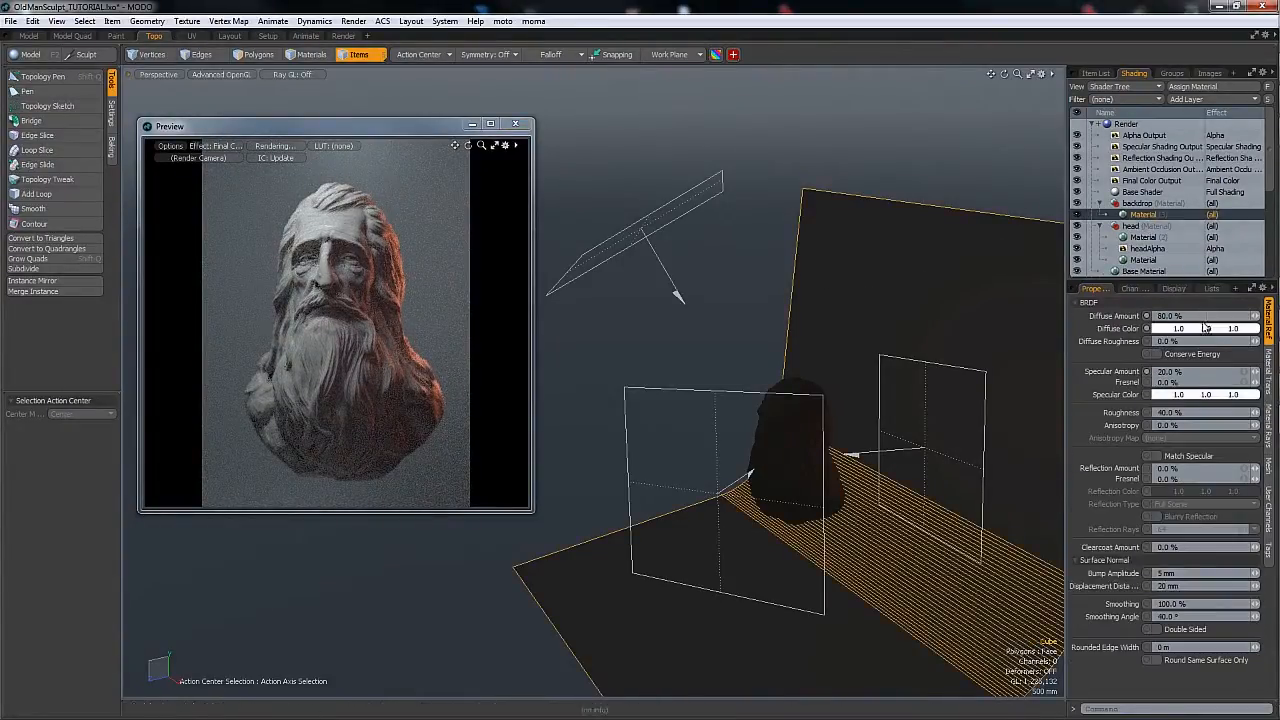
shift+drag(1178, 332, 1128, 332)
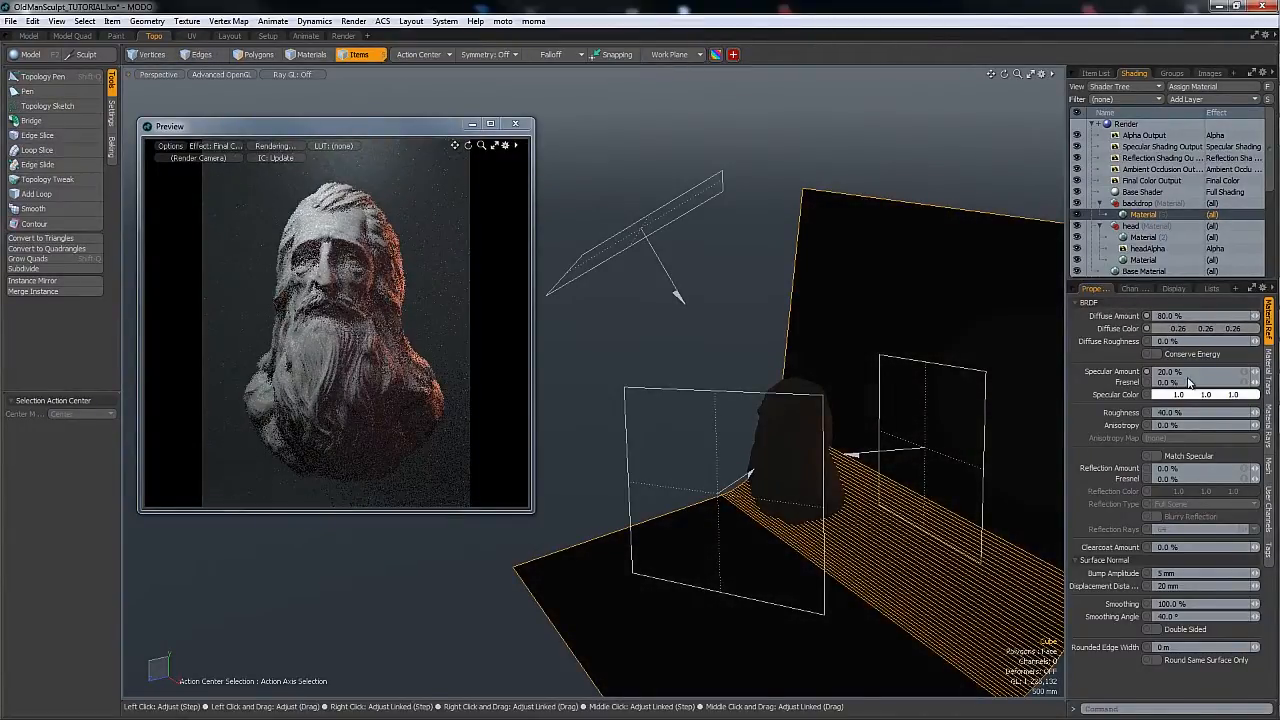
- Set the backdrop material's specular amount to 0%
drag(1186, 372, 1043, 366)
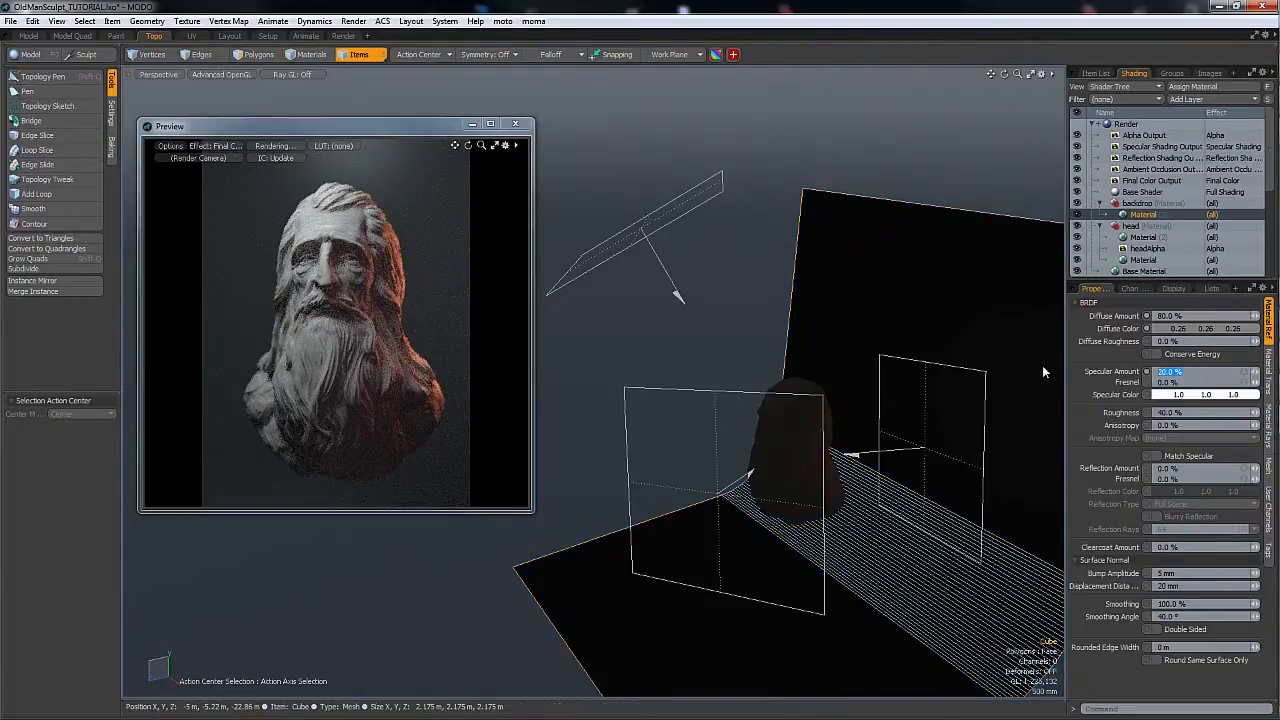
text(0)
key(Return)
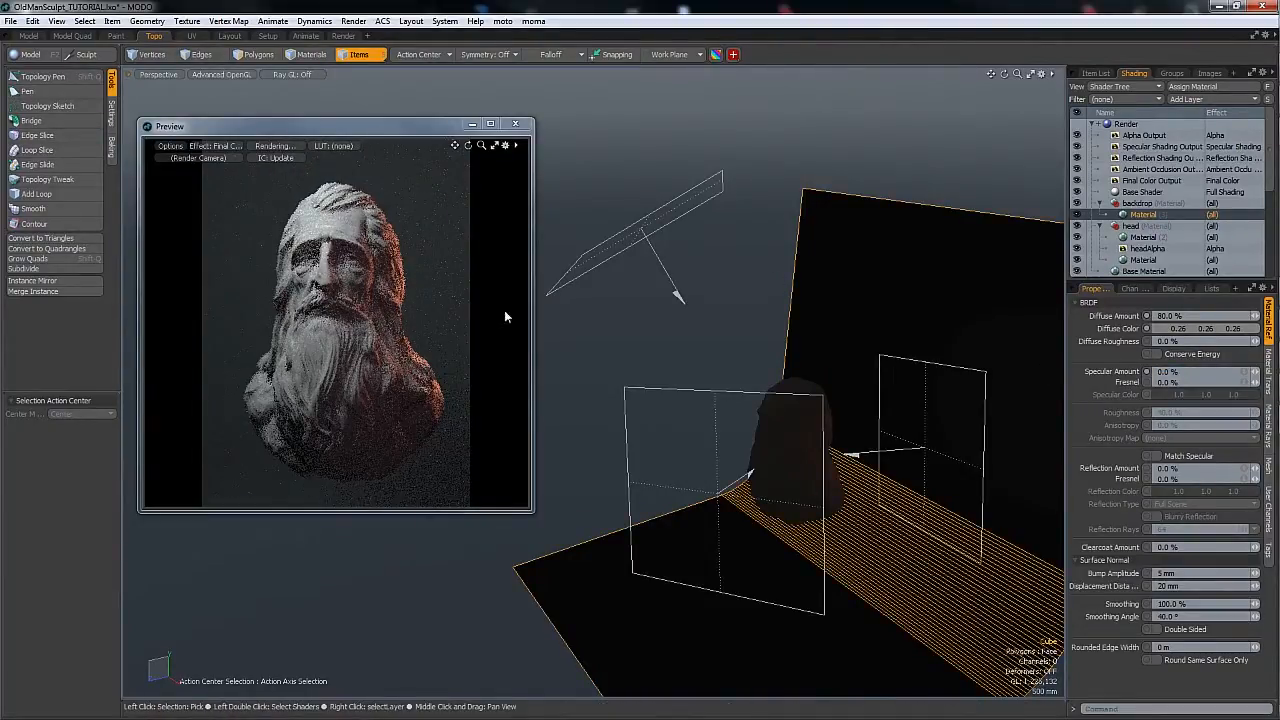
- Tint the backdrop's diffuse color dark blue-gray, about RGB 0.22, 0.24, 0.26, and frame the bust slightly closer in the render preview
click(1168, 328)
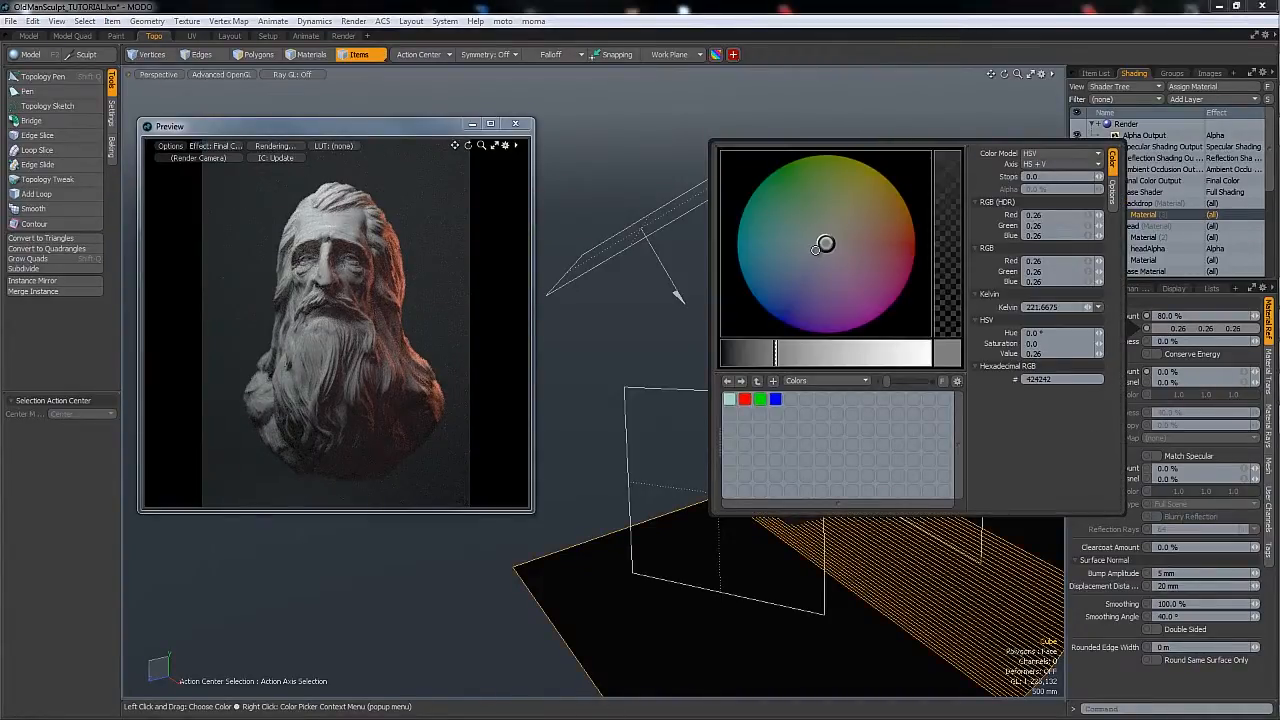
click(815, 249)
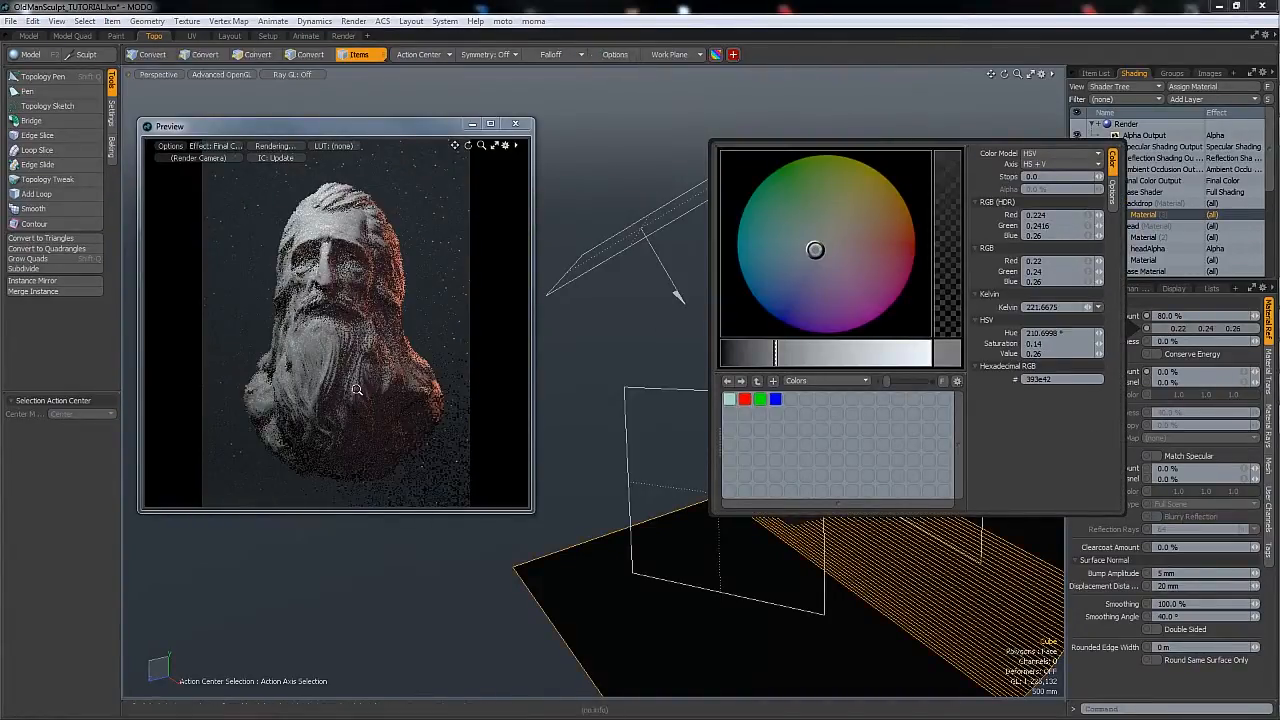
click(341, 349)
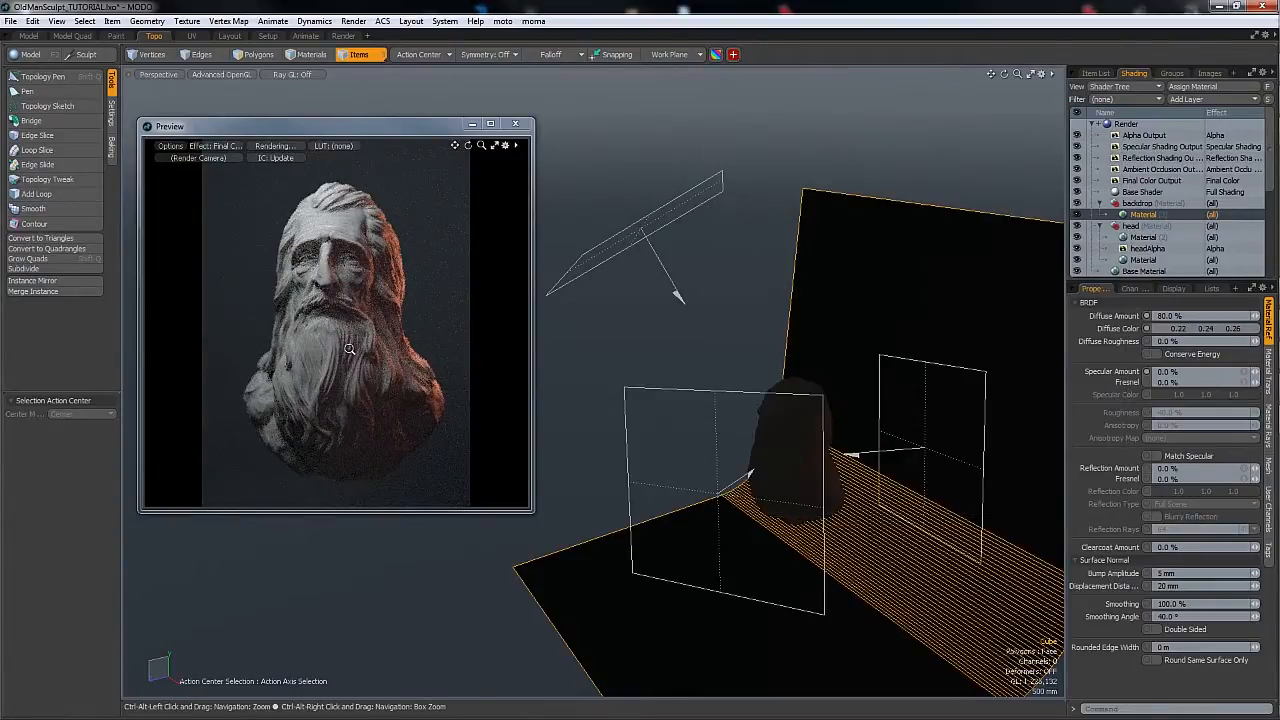
ctrl+alt+drag(349, 350, 379, 342)
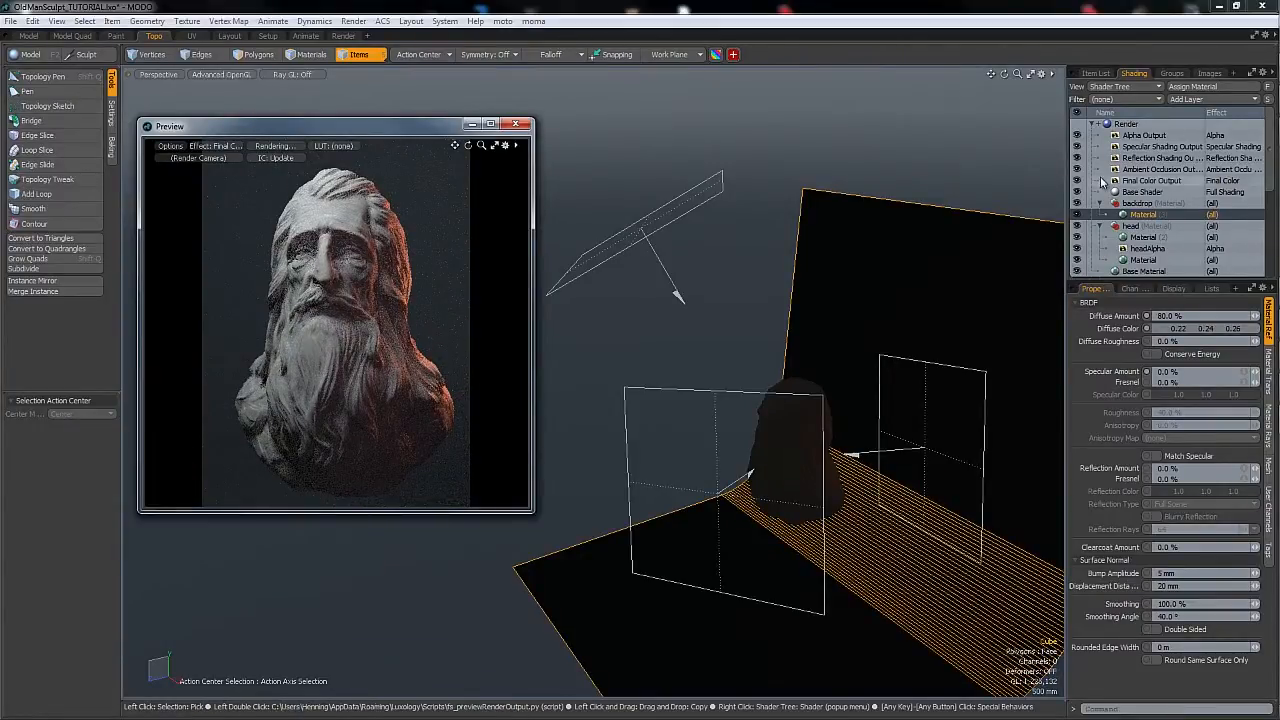
- Check the Ambient Occlusion, Reflection Shading and Specular Shading outputs in the render preview, and return the preview to Final Color Output
click(1133, 181)
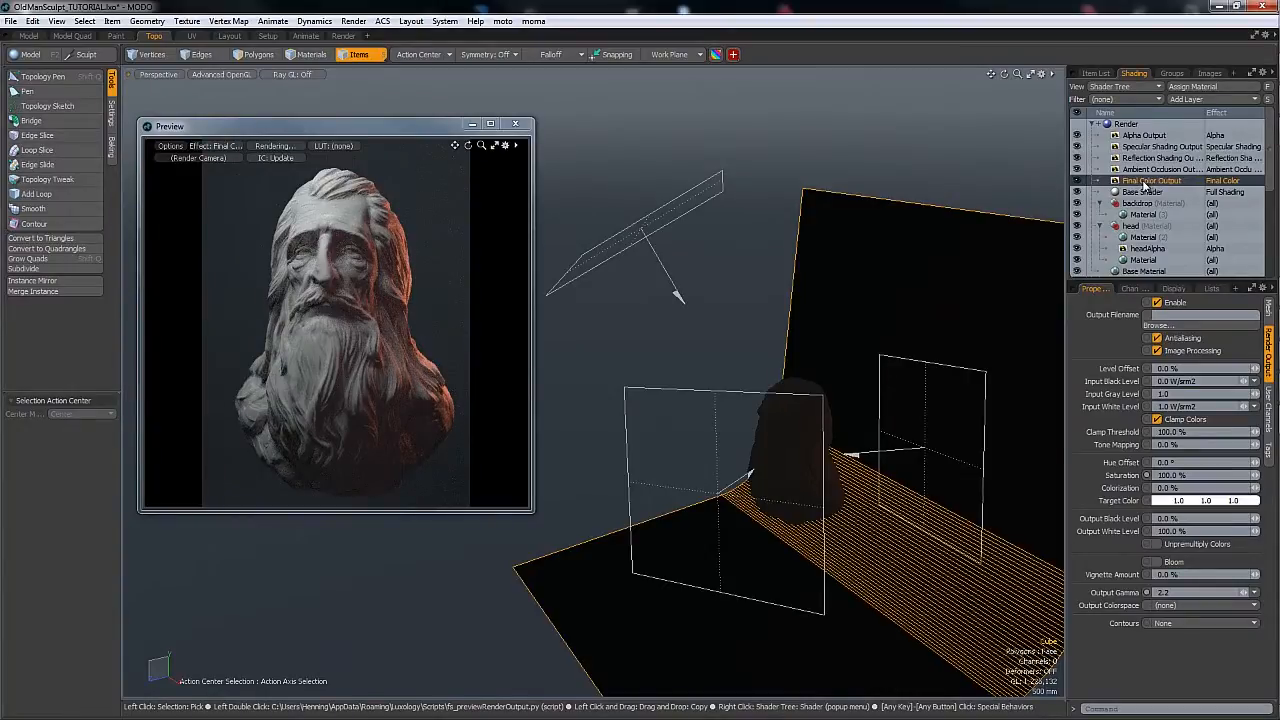
click(1152, 170)
click(224, 149)
click(229, 196)
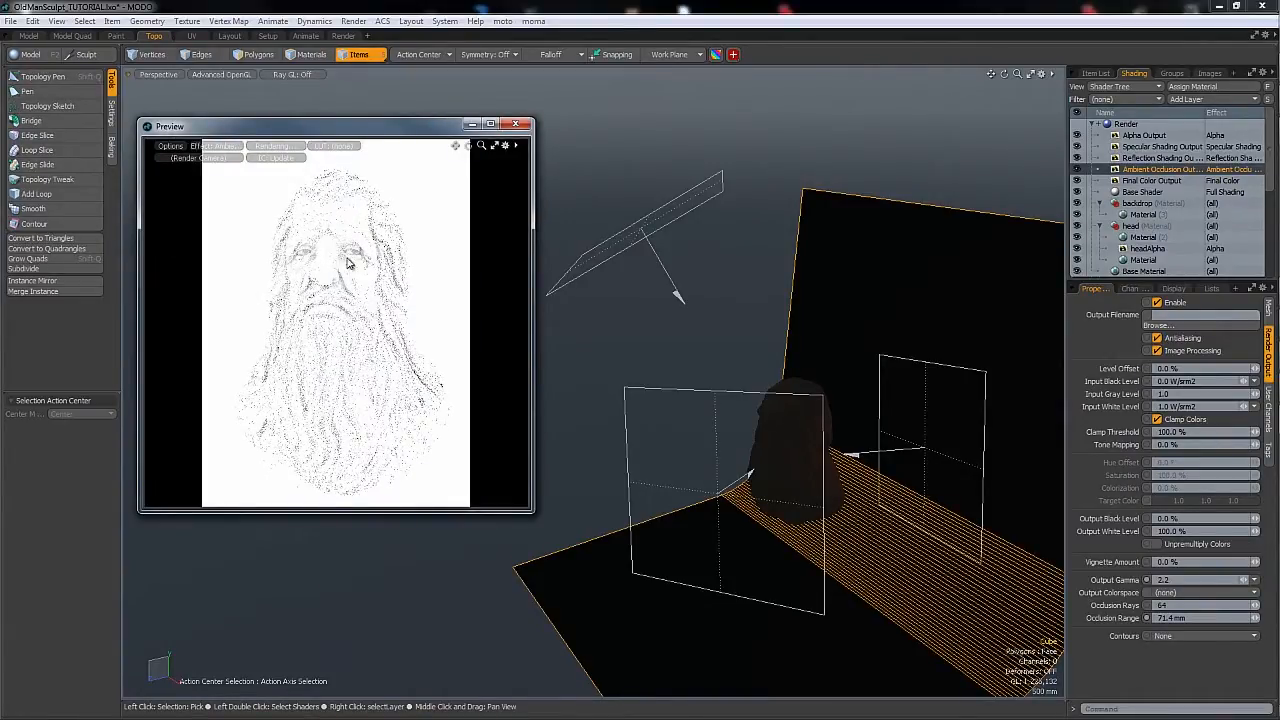
click(1146, 160)
click(214, 146)
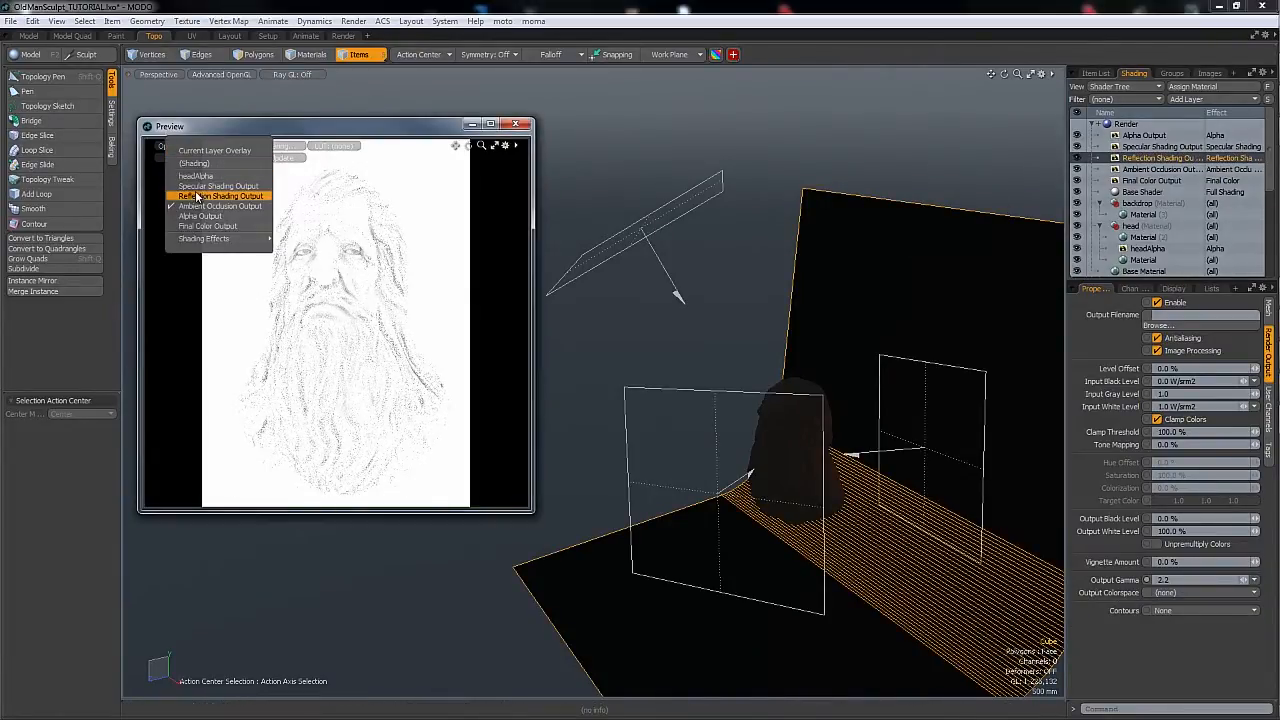
click(200, 203)
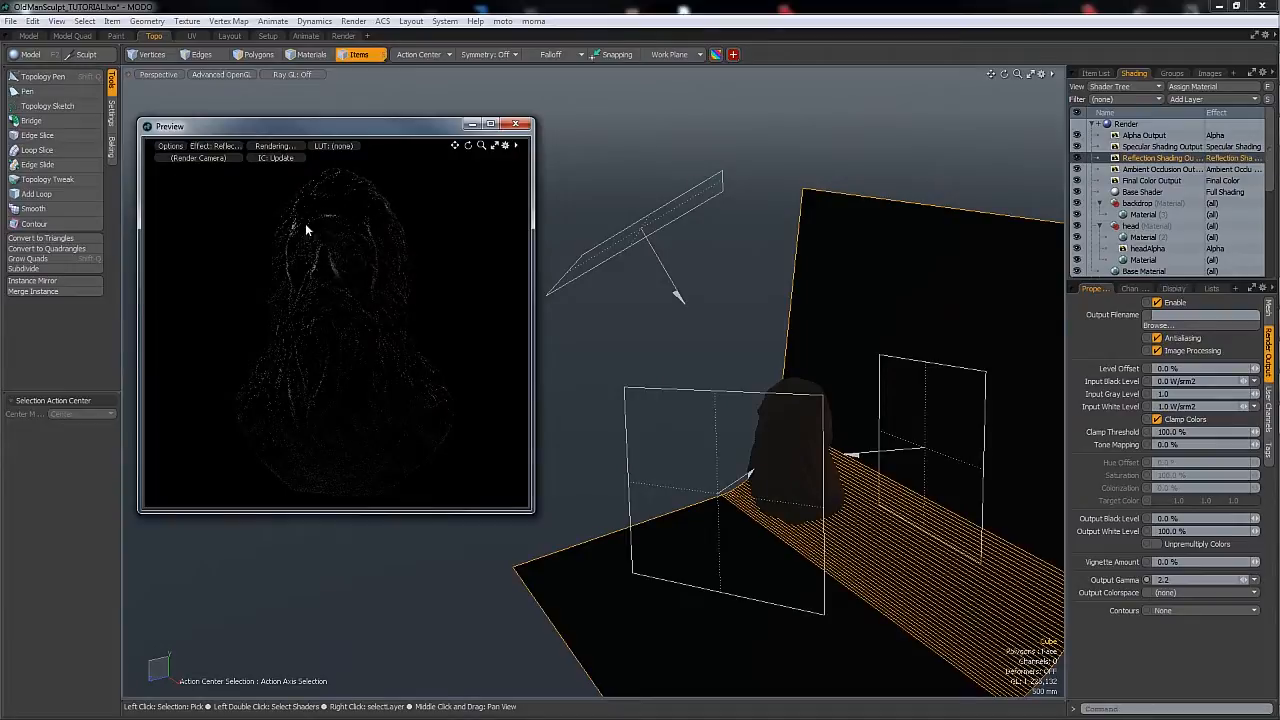
click(1160, 146)
click(217, 147)
click(200, 185)
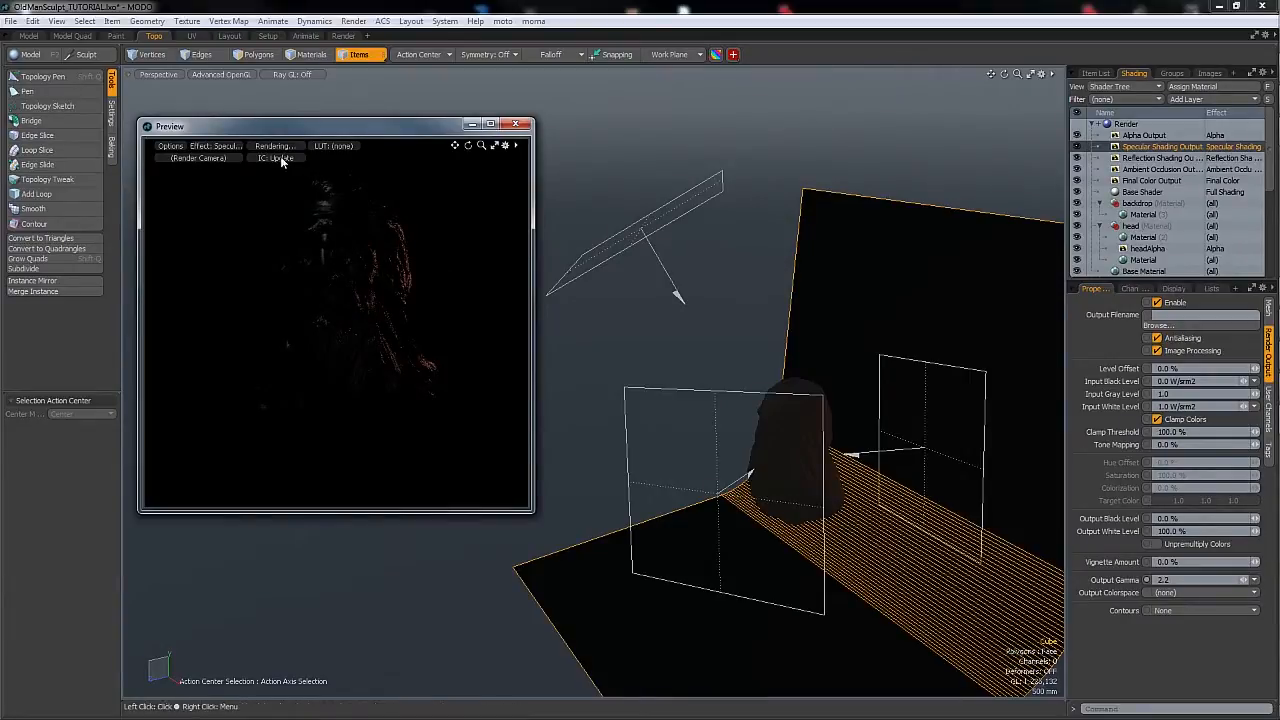
click(217, 147)
click(206, 220)
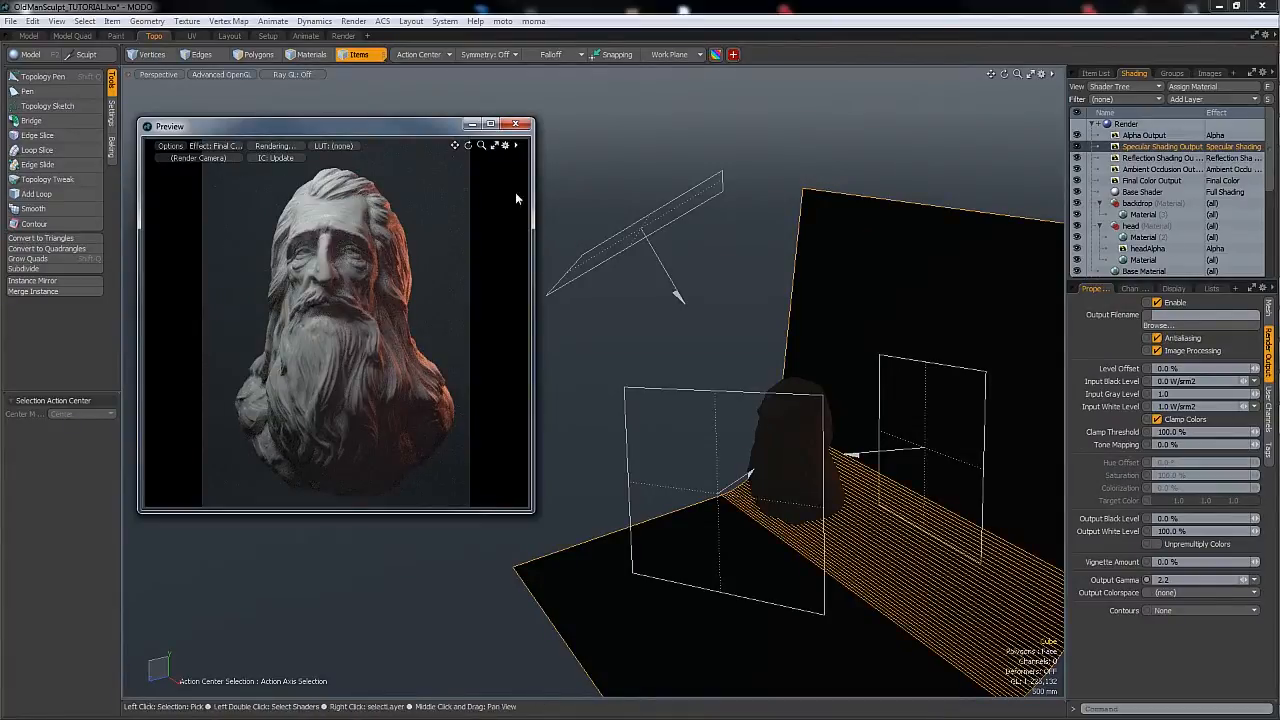
- Reduce the render frame size to a third, 583 by 799 pixels
click(356, 21)
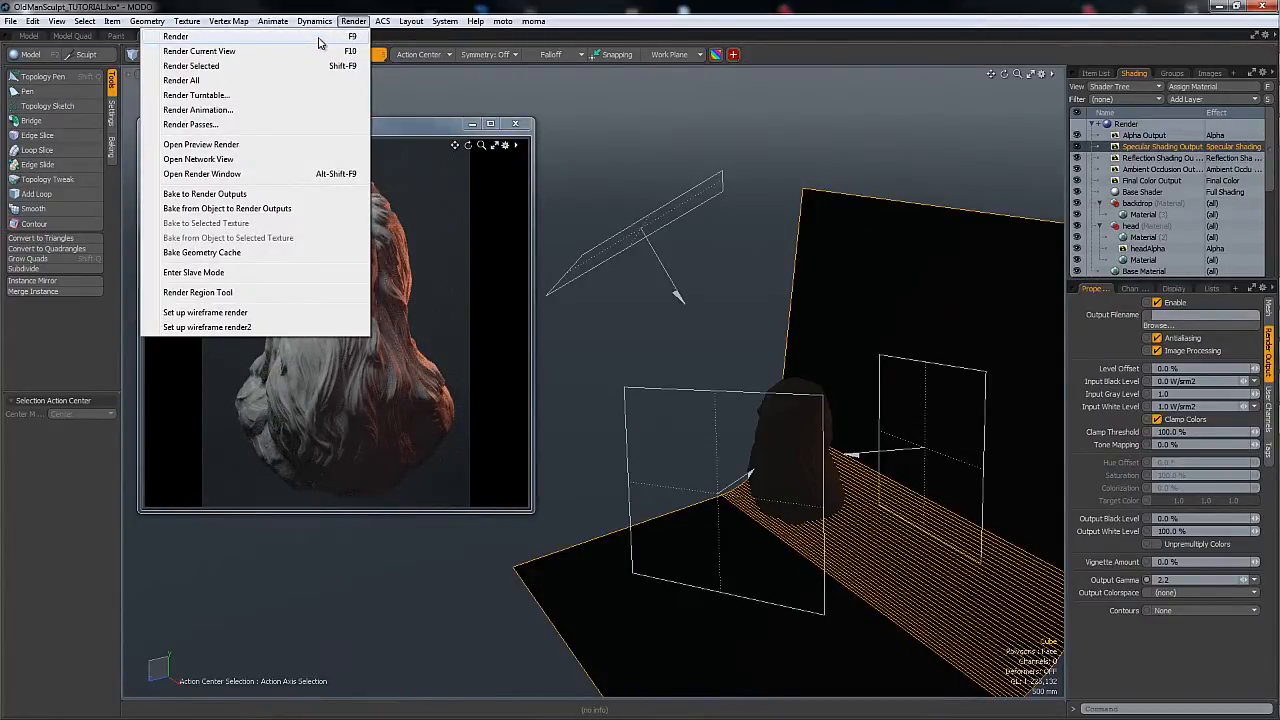
click(1151, 132)
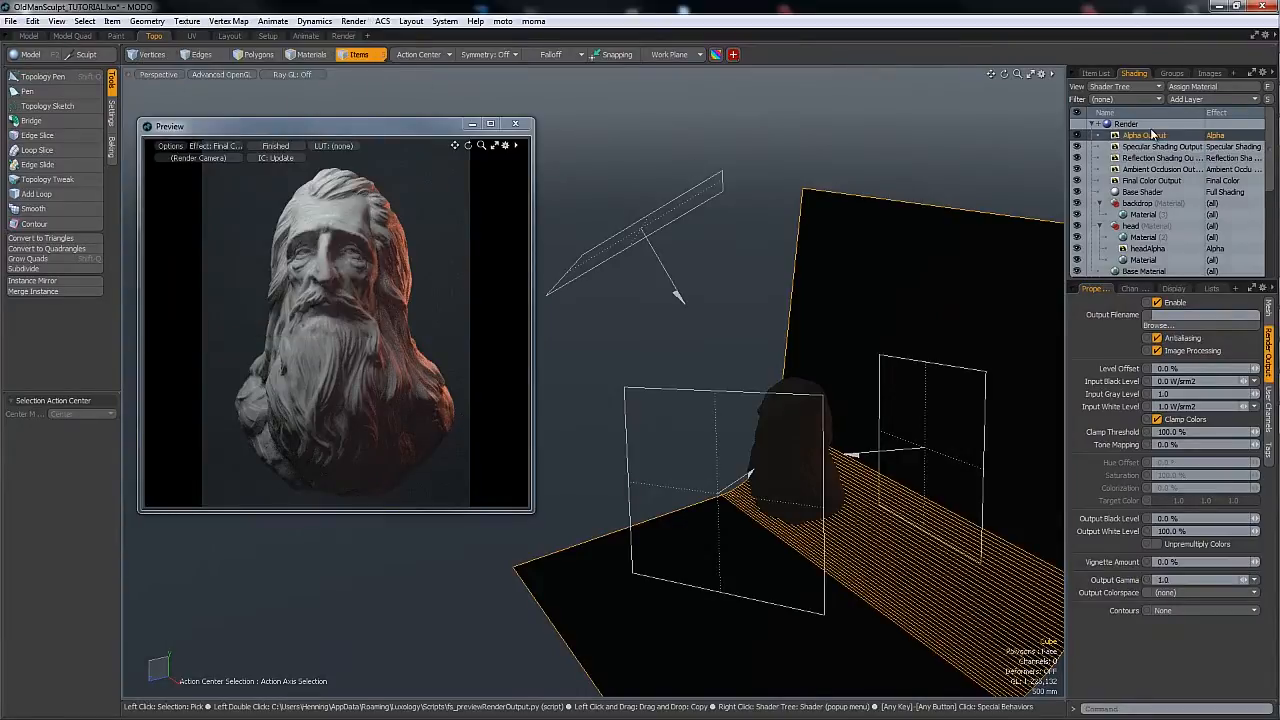
click(1151, 125)
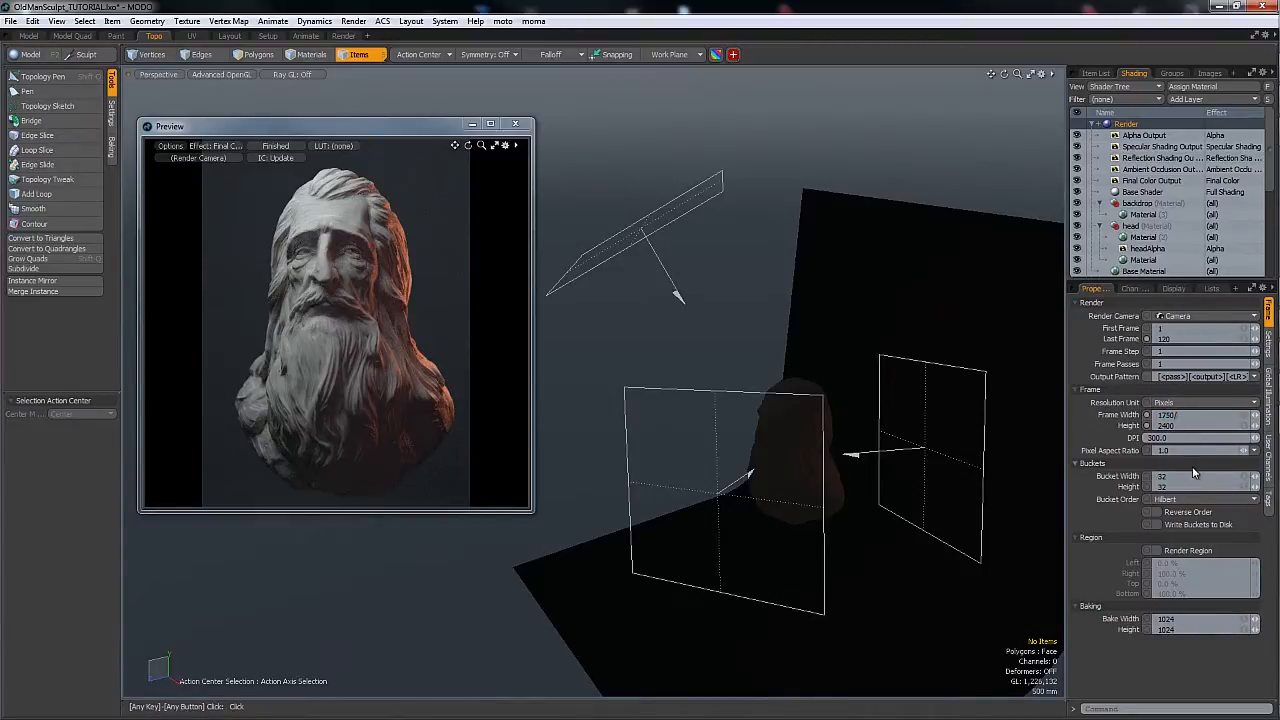
key(Return)
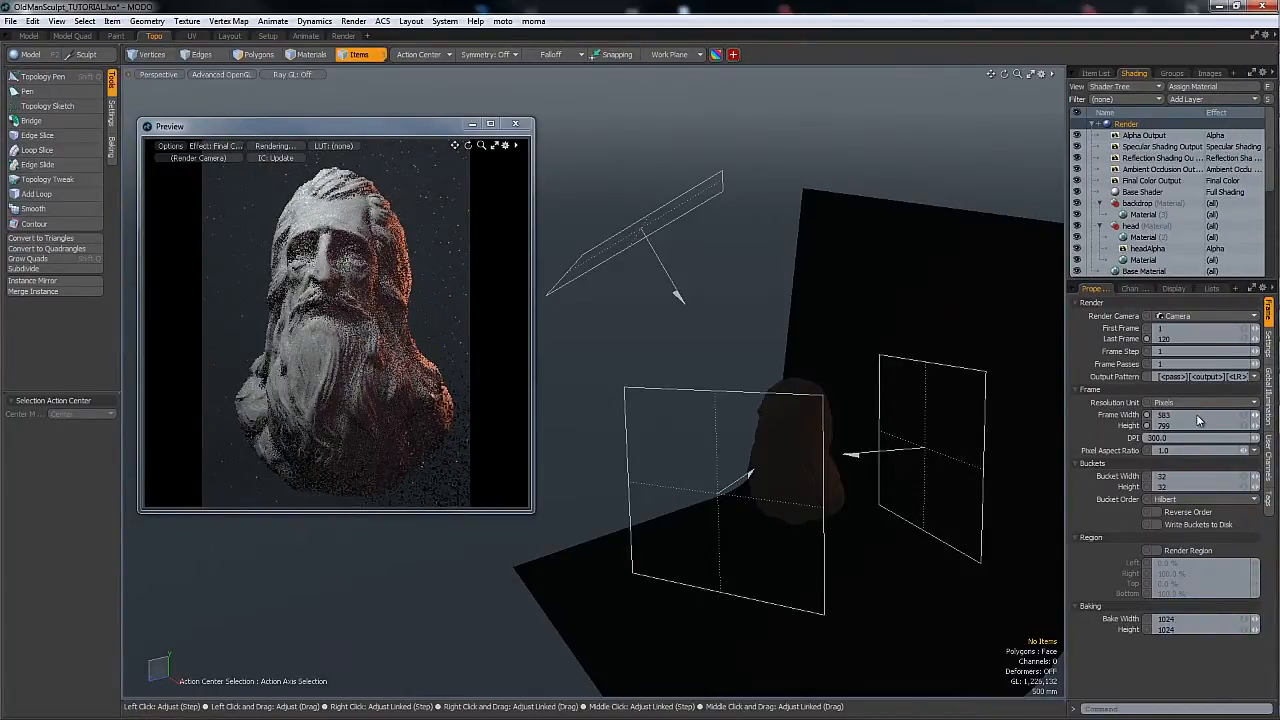
key(Return)
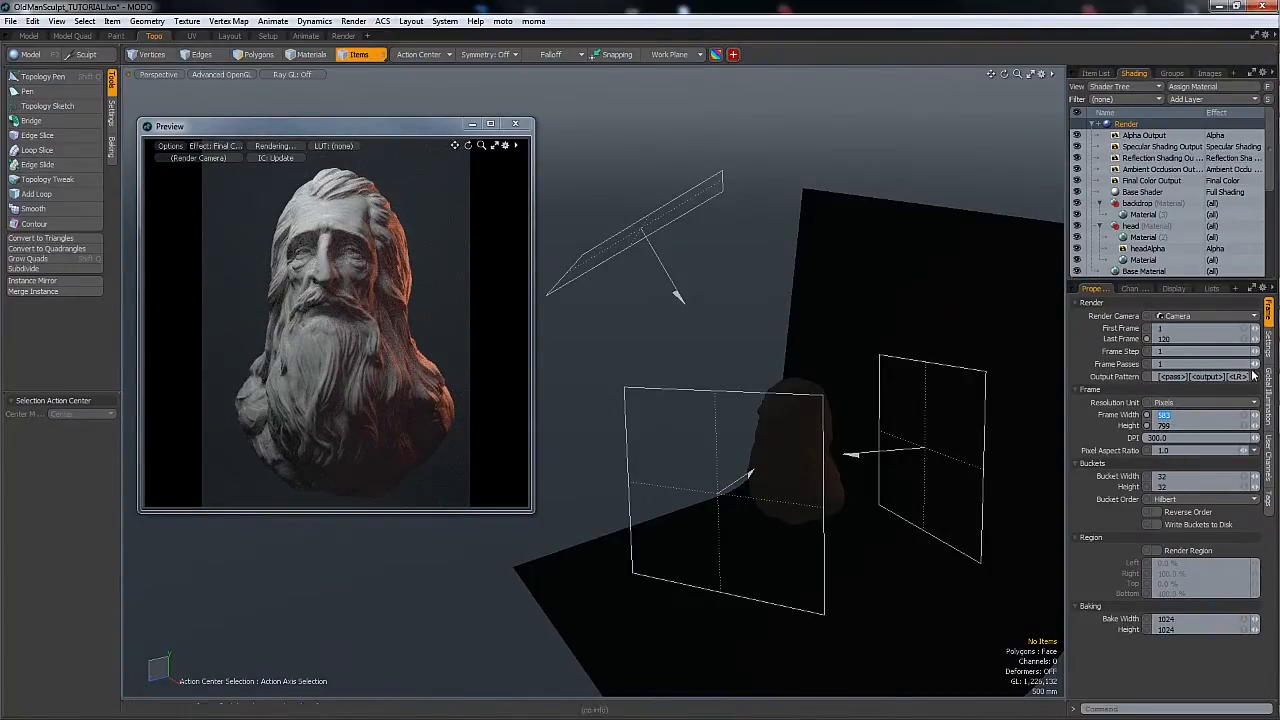
- Check the antialiasing settings of the Render item and render the frame
click(1269, 345)
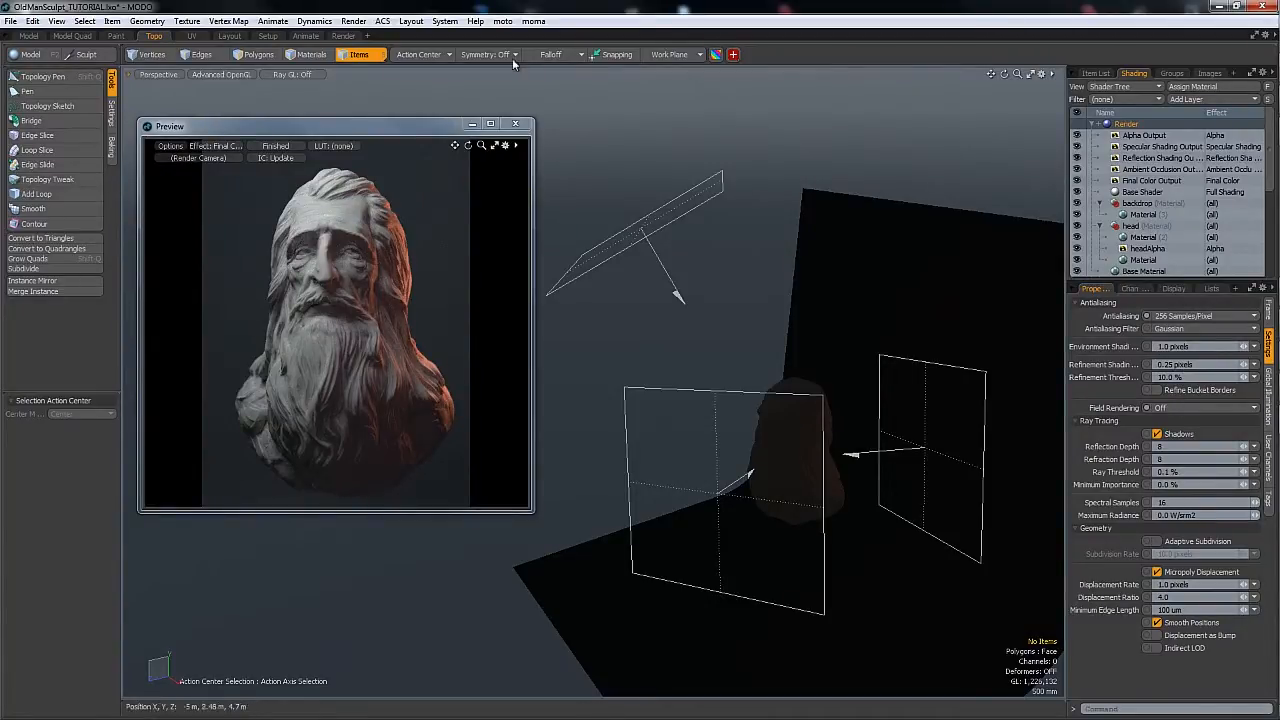
click(352, 22)
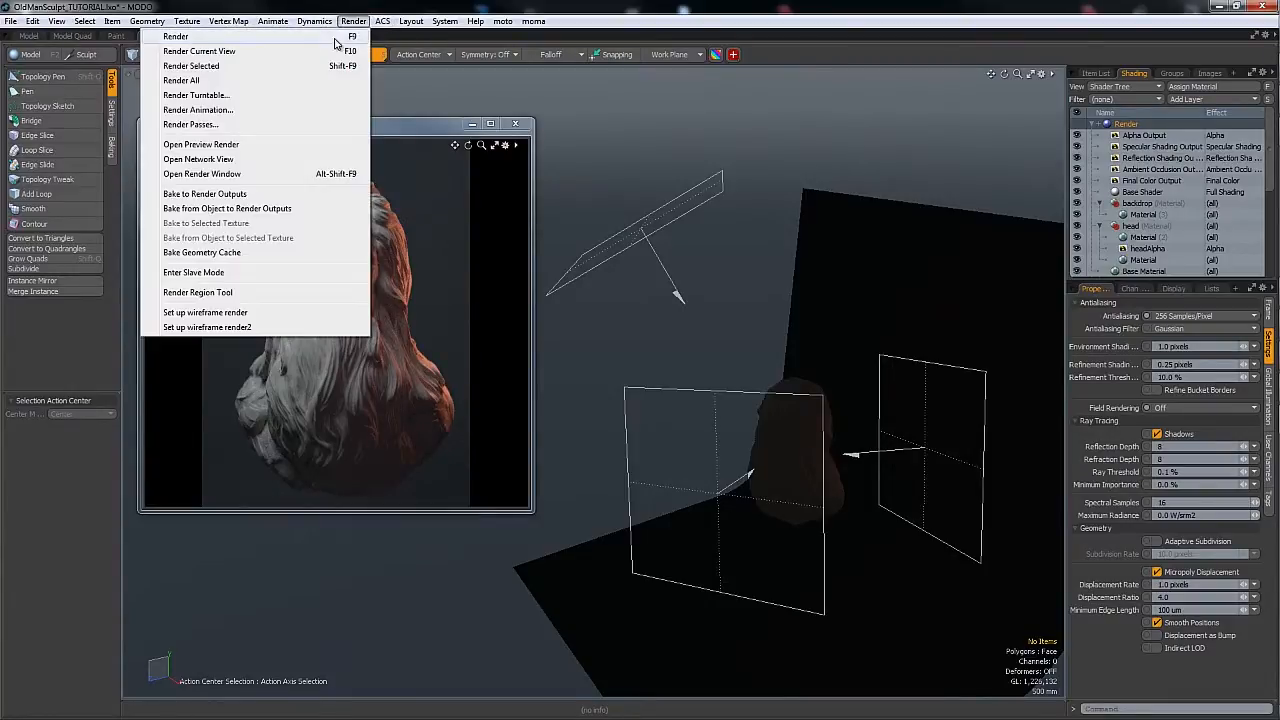
click(320, 40)
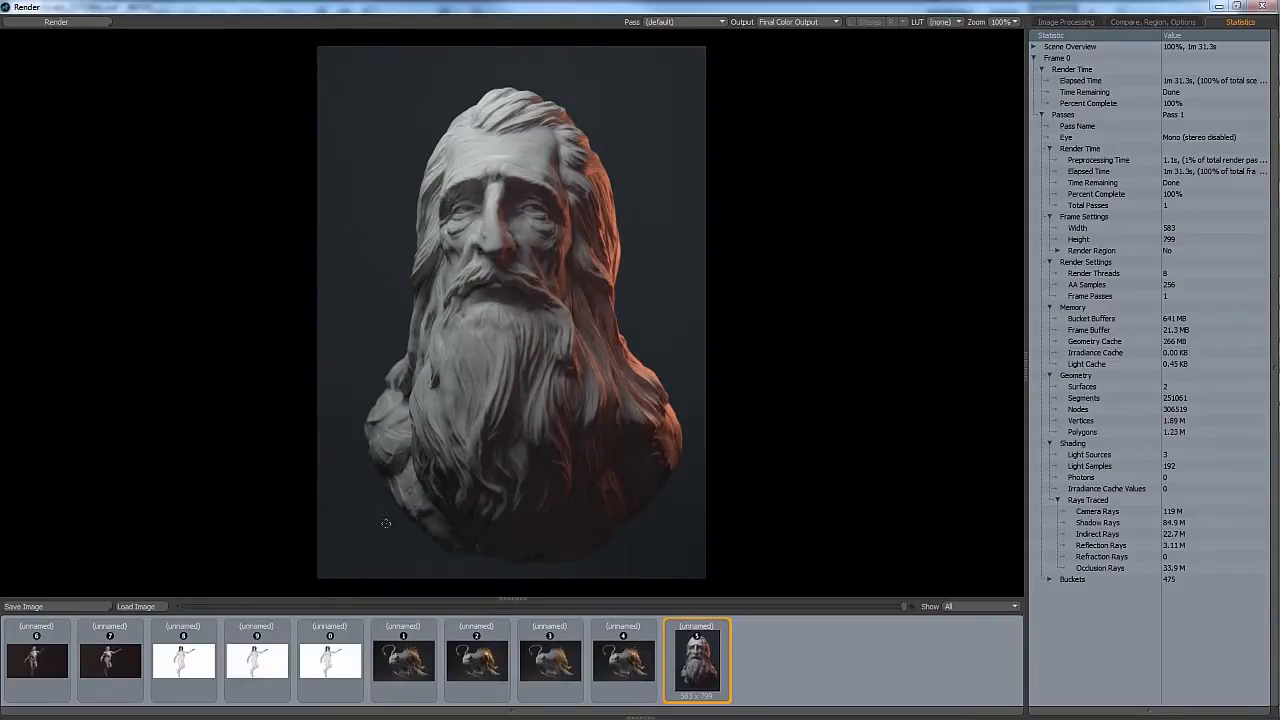
- Save the finished render as a layered PSD named oldManRender in the Documents library
click(93, 606)
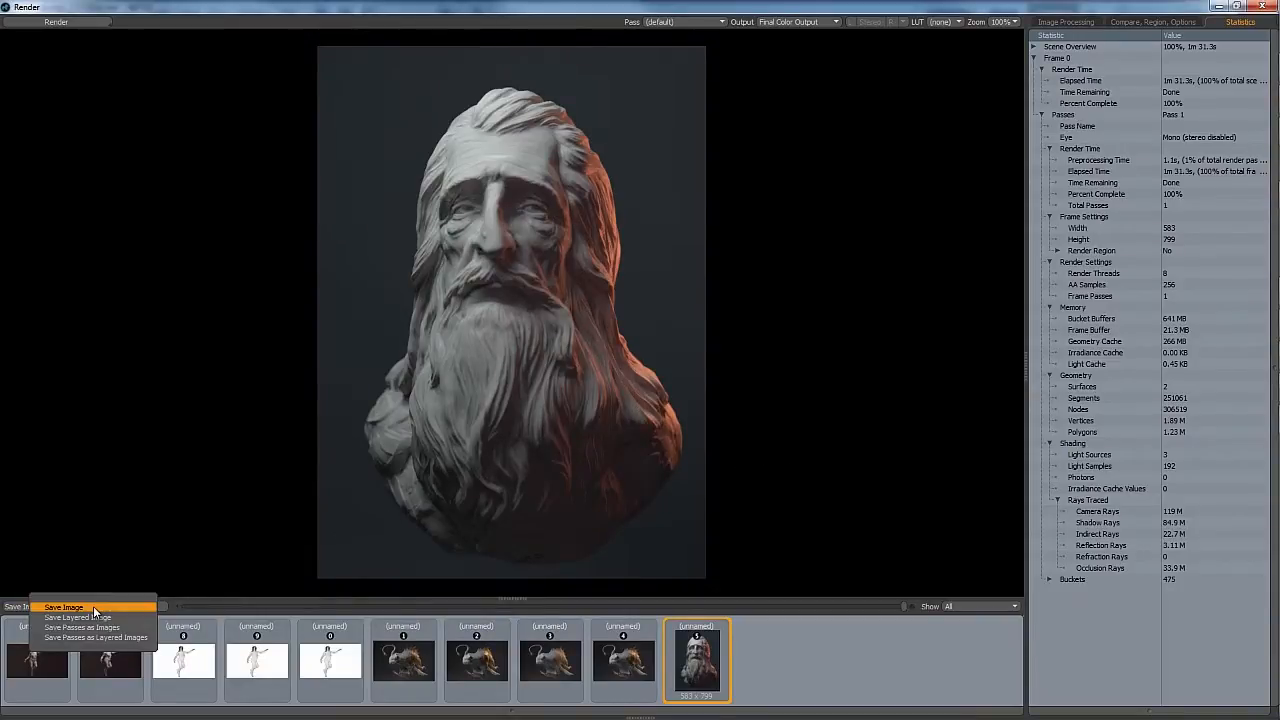
click(53, 606)
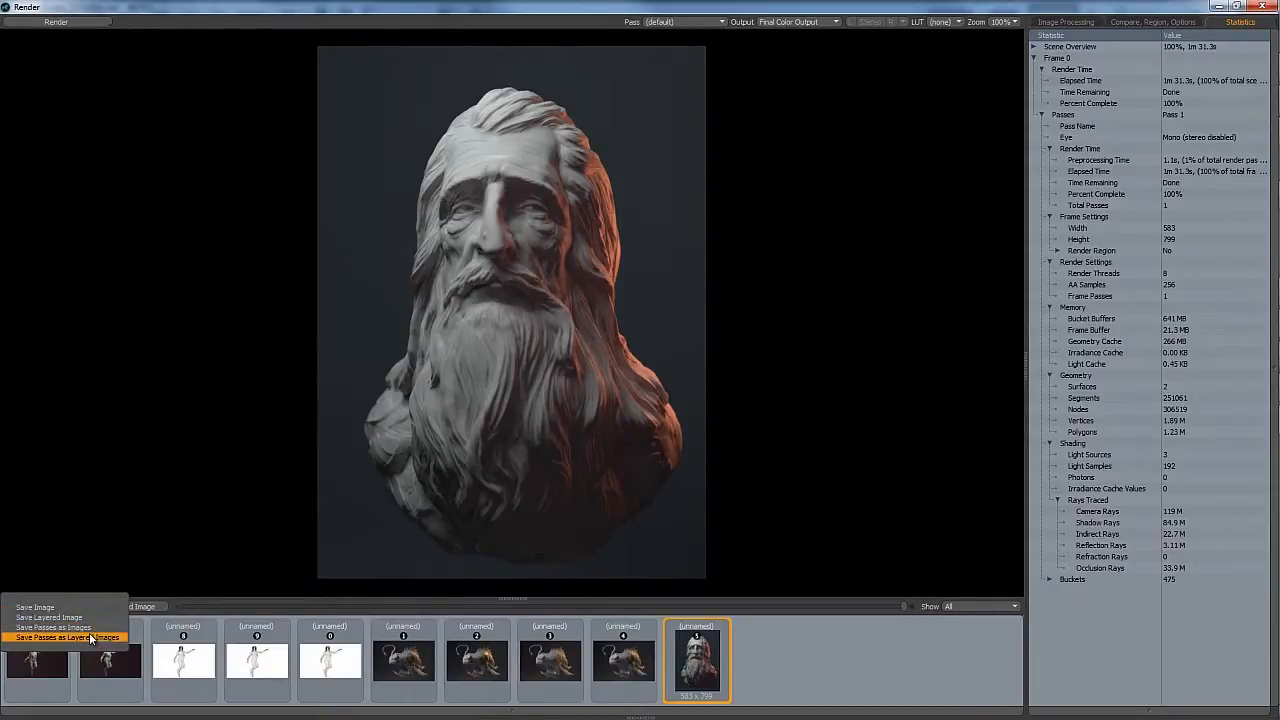
click(92, 618)
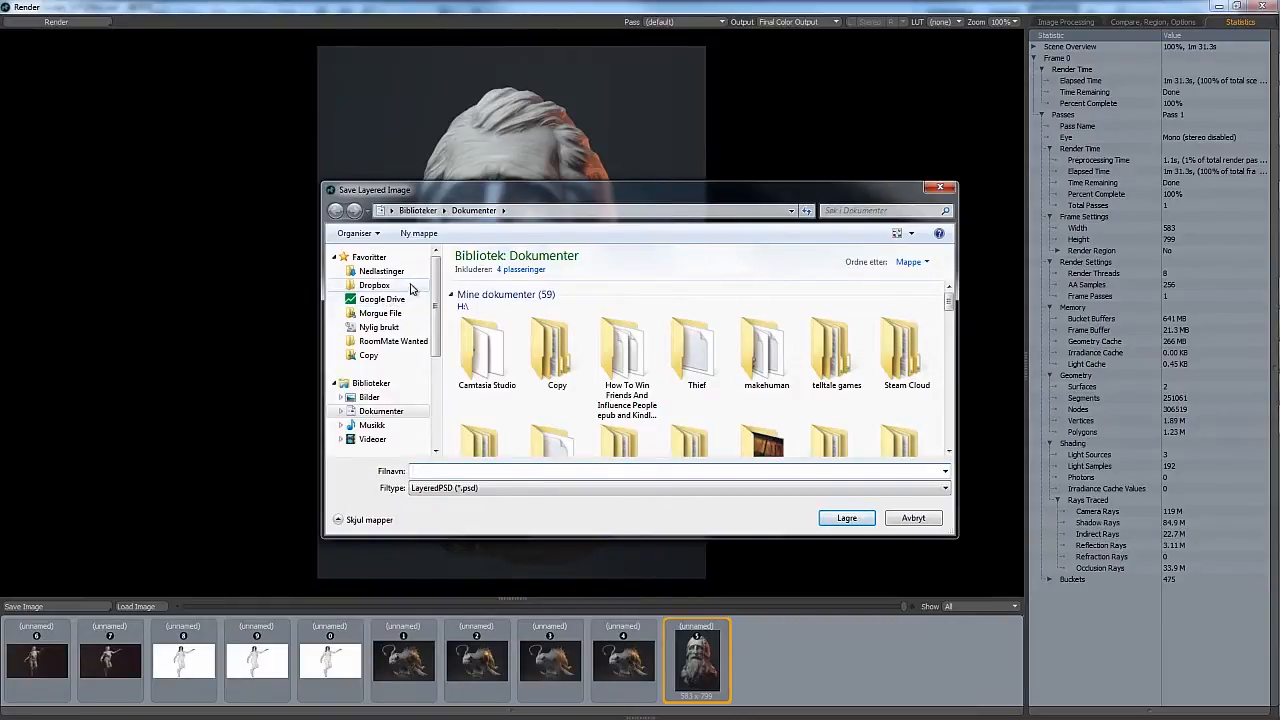
click(398, 415)
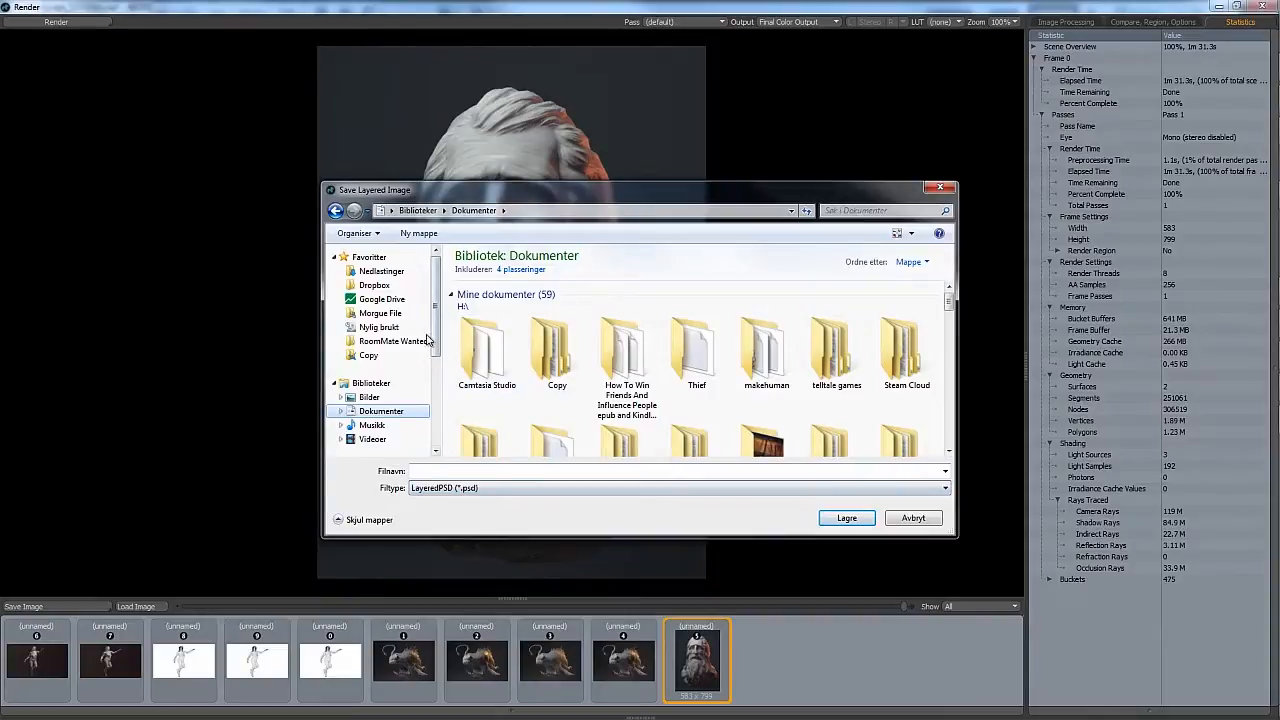
mouse_move(438, 315)
mouse_down()
mouse_move(439, 360)
mouse_move(437, 300)
mouse_up()
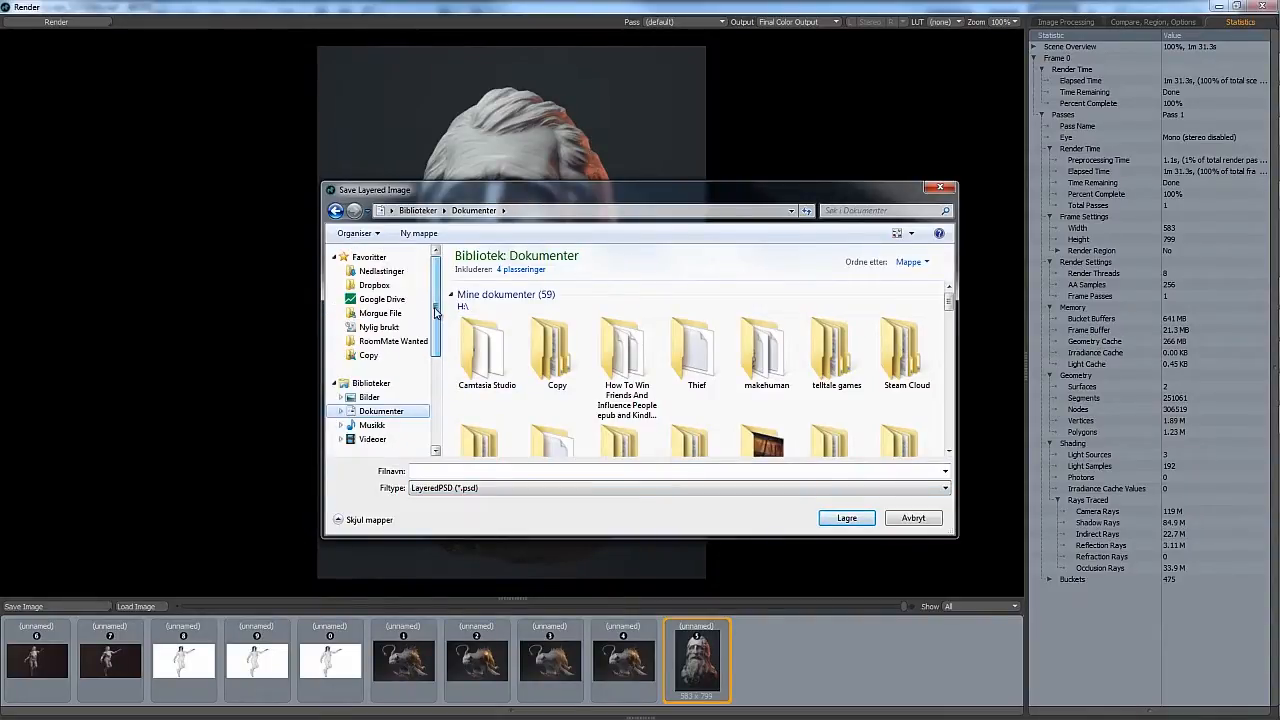
click(462, 469)
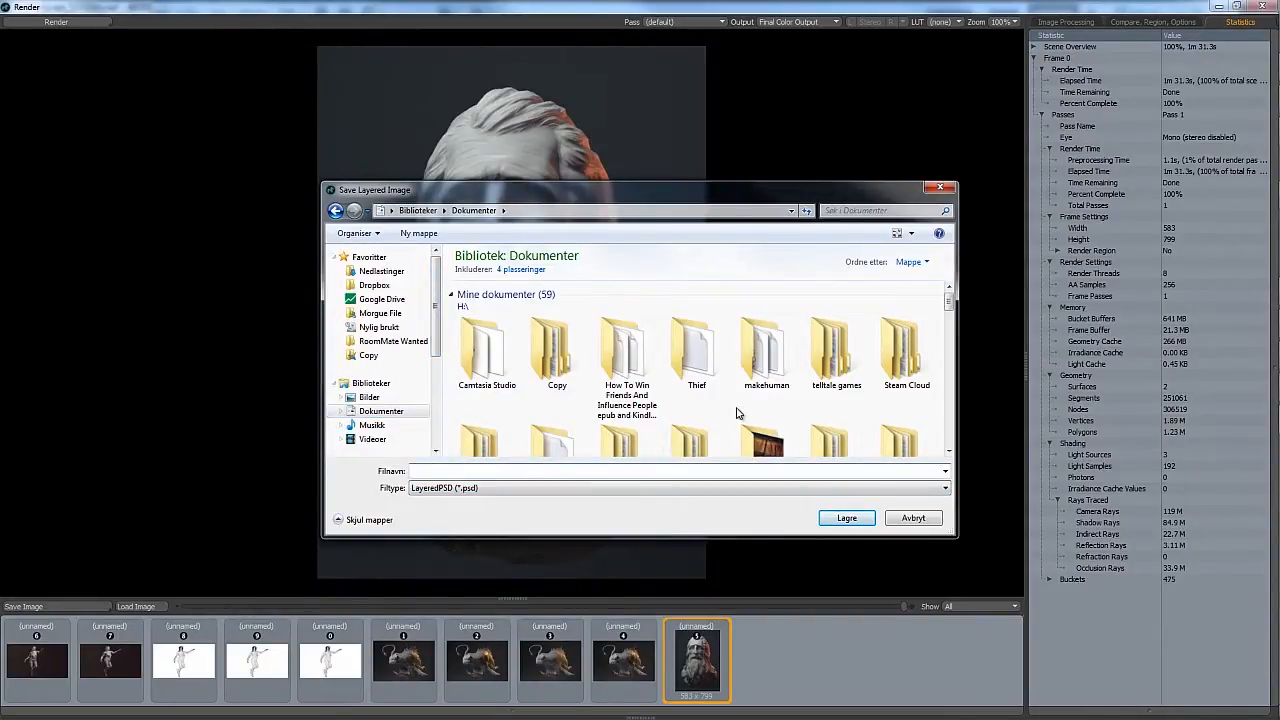
text(Ol)
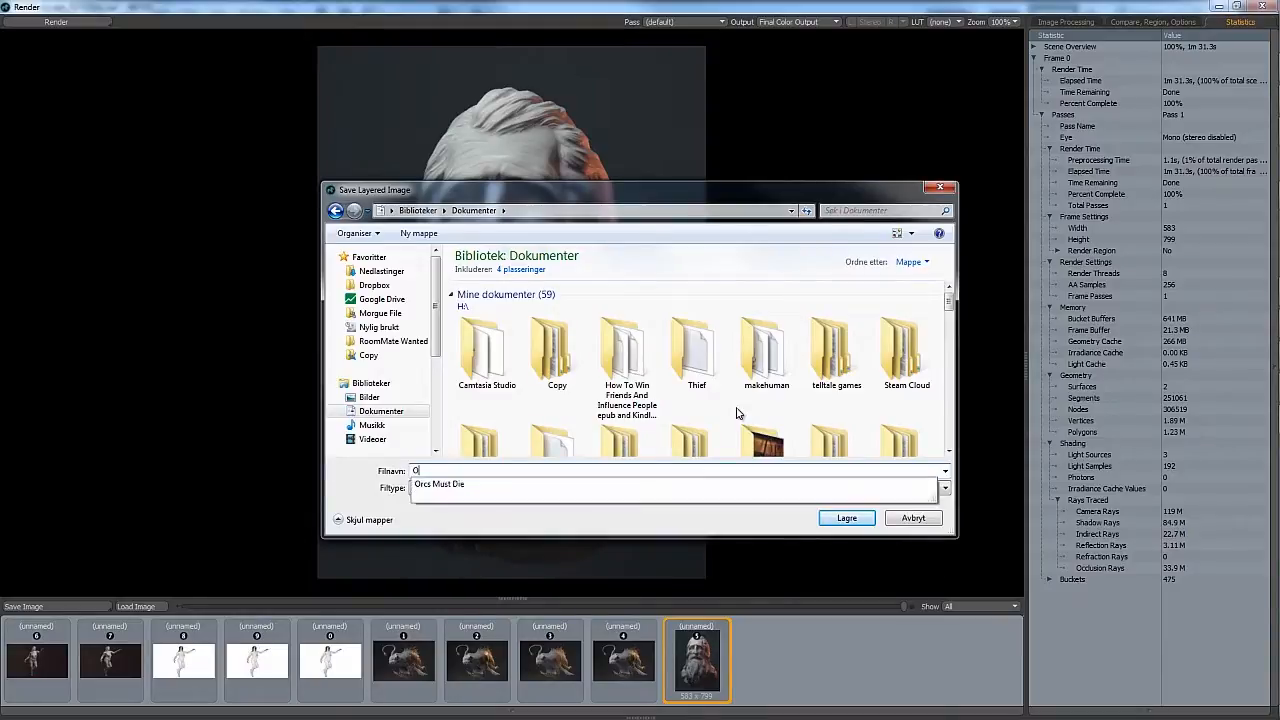
text(dManRender)
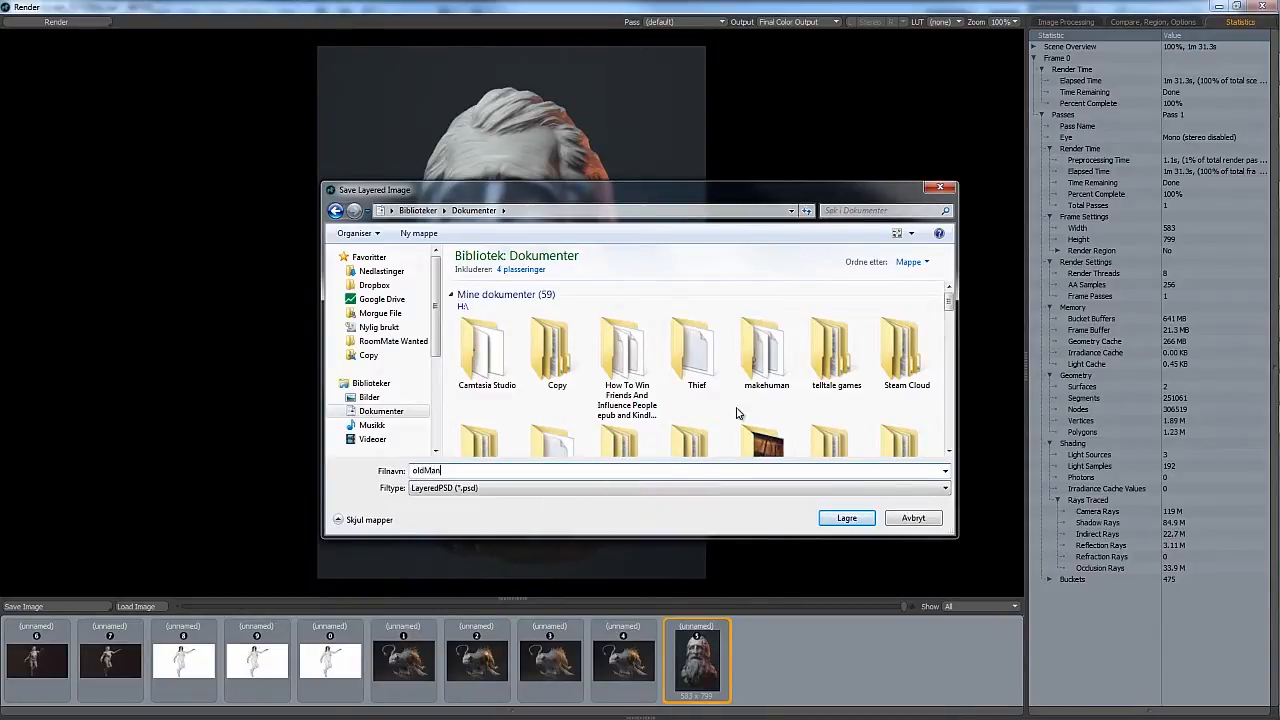
click(847, 518)
- Switch to Photoshop and open oldManRender.psd from the Documents library
key(alt+Tab)
key(ctrl+o)
click(362, 330)
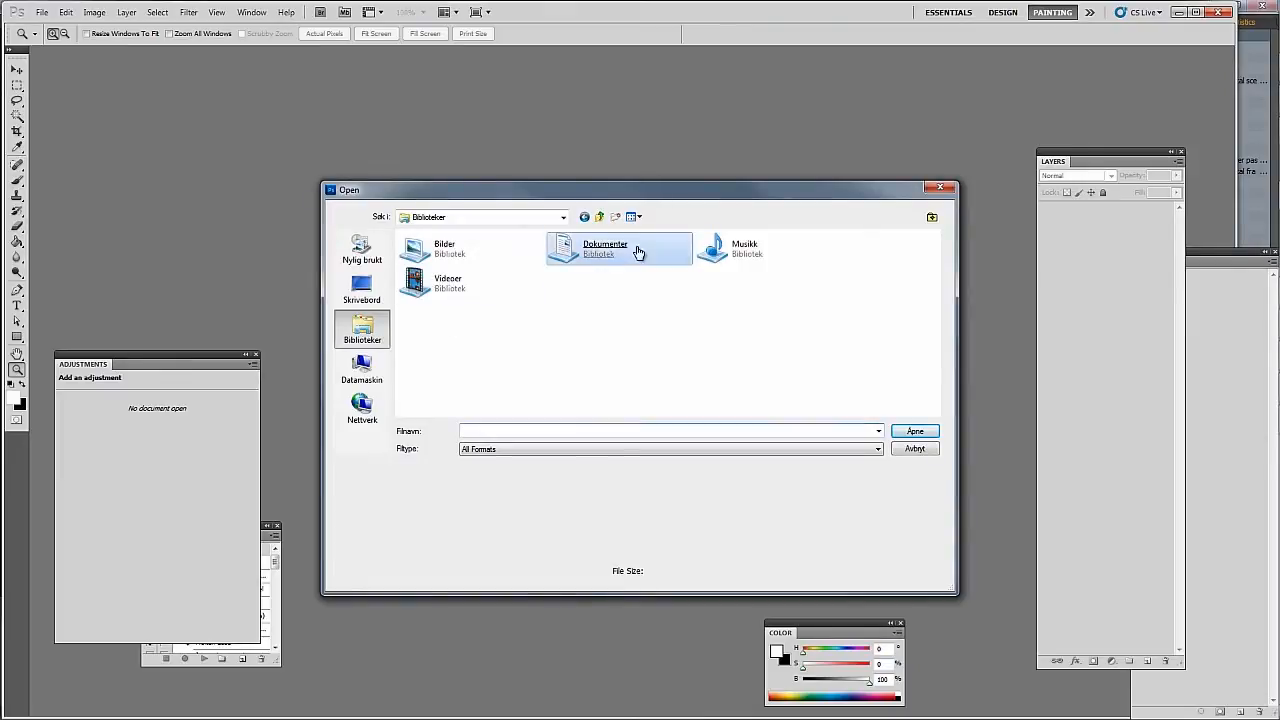
double_click(638, 252)
key(o)
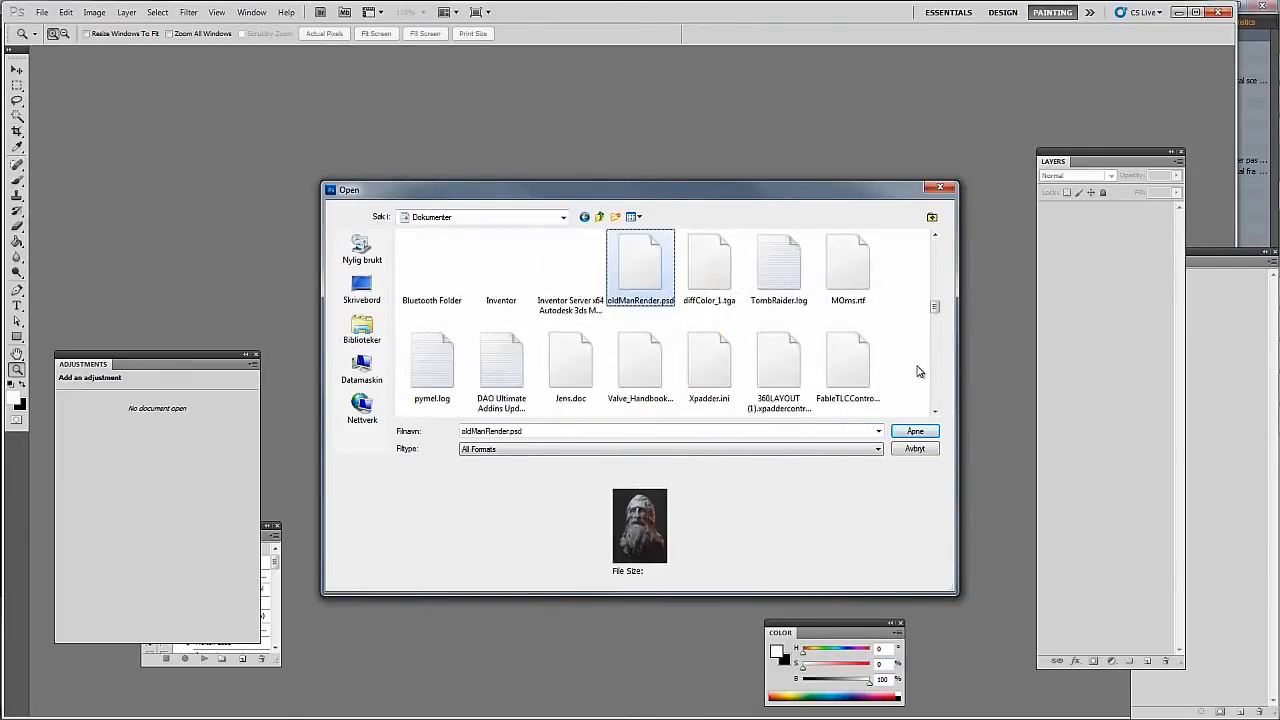
key(Return)
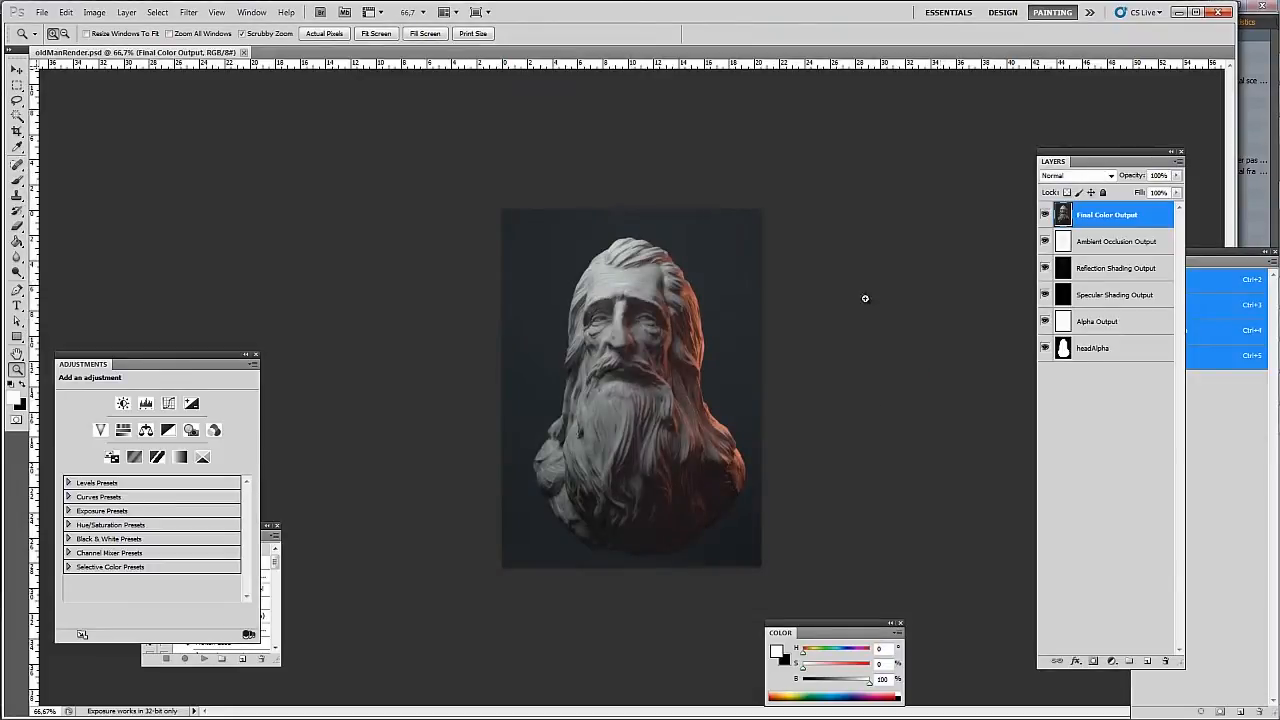
- Reorder the layers so Final Color Output is lowest with Ambient Occlusion Output directly above it, and hide all layers except Final Color Output
right_click(606, 309)
click(660, 340)
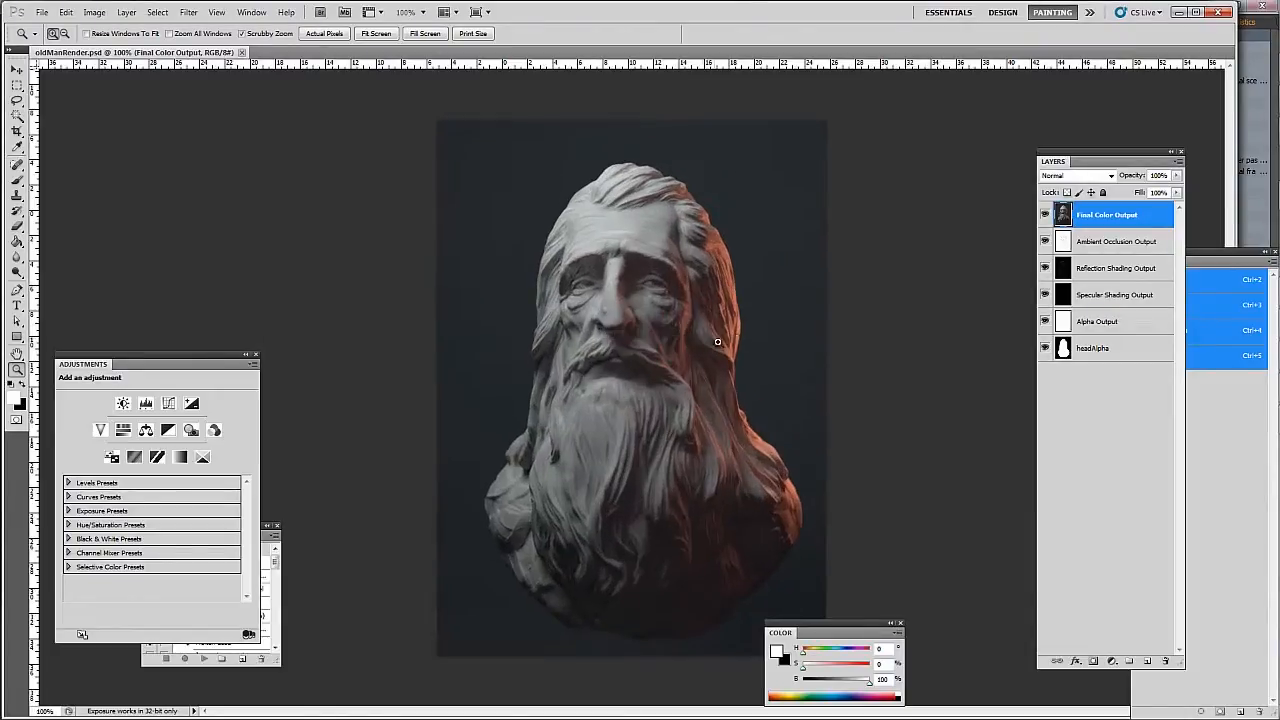
alt+scroll(720, 330, down, 1)
drag(1099, 218, 1100, 374)
drag(1045, 321, 1090, 330)
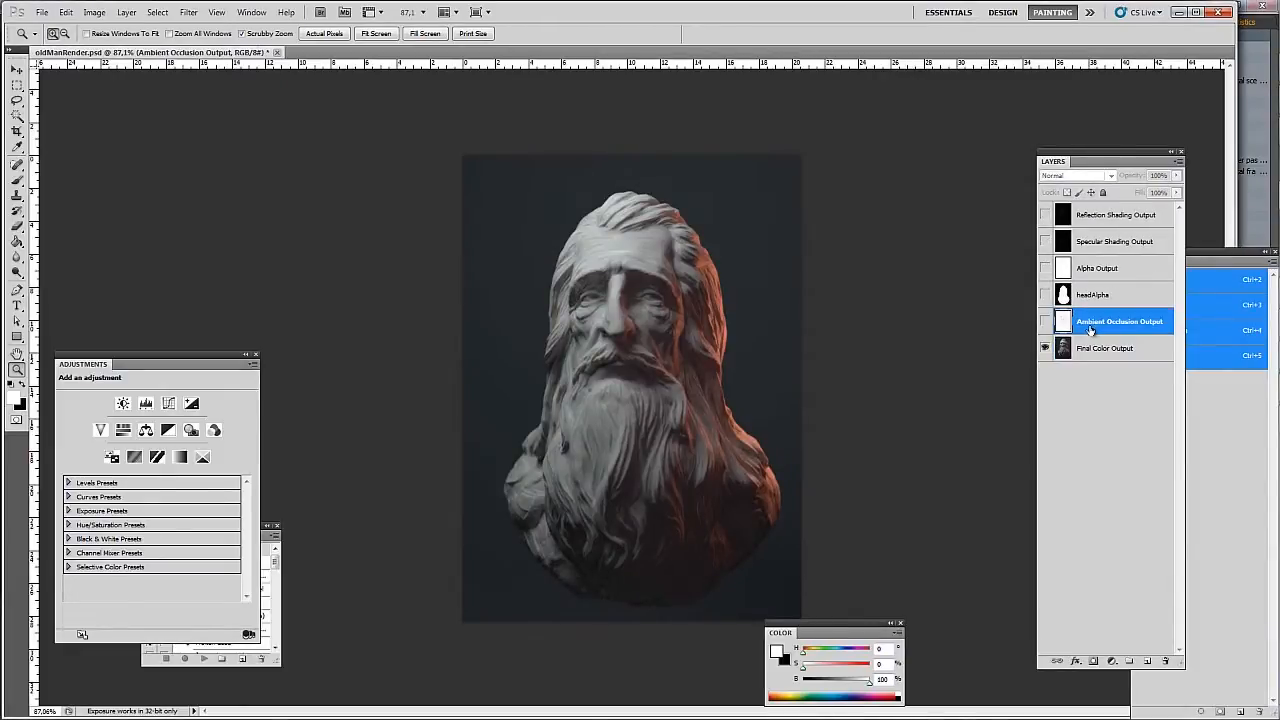
- Show the Ambient Occlusion Output layer, set its blend mode to Multiply and compare the render with and without it
click(1045, 321)
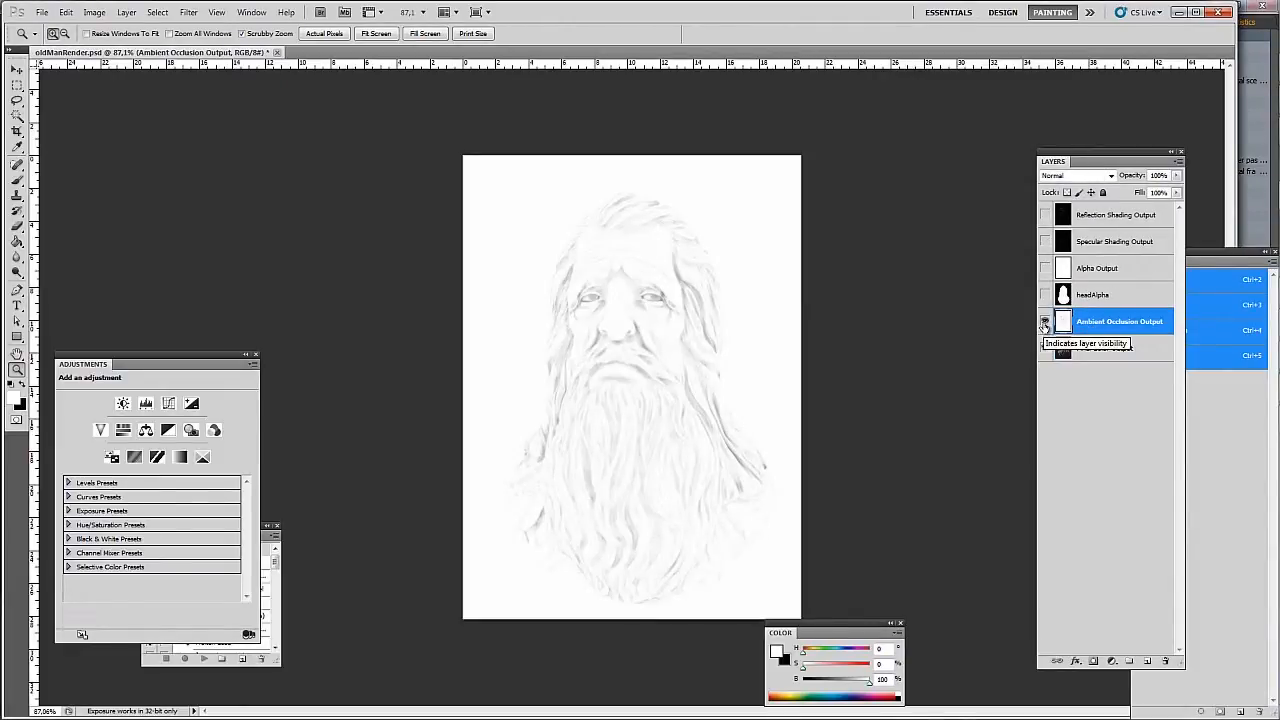
click(1079, 177)
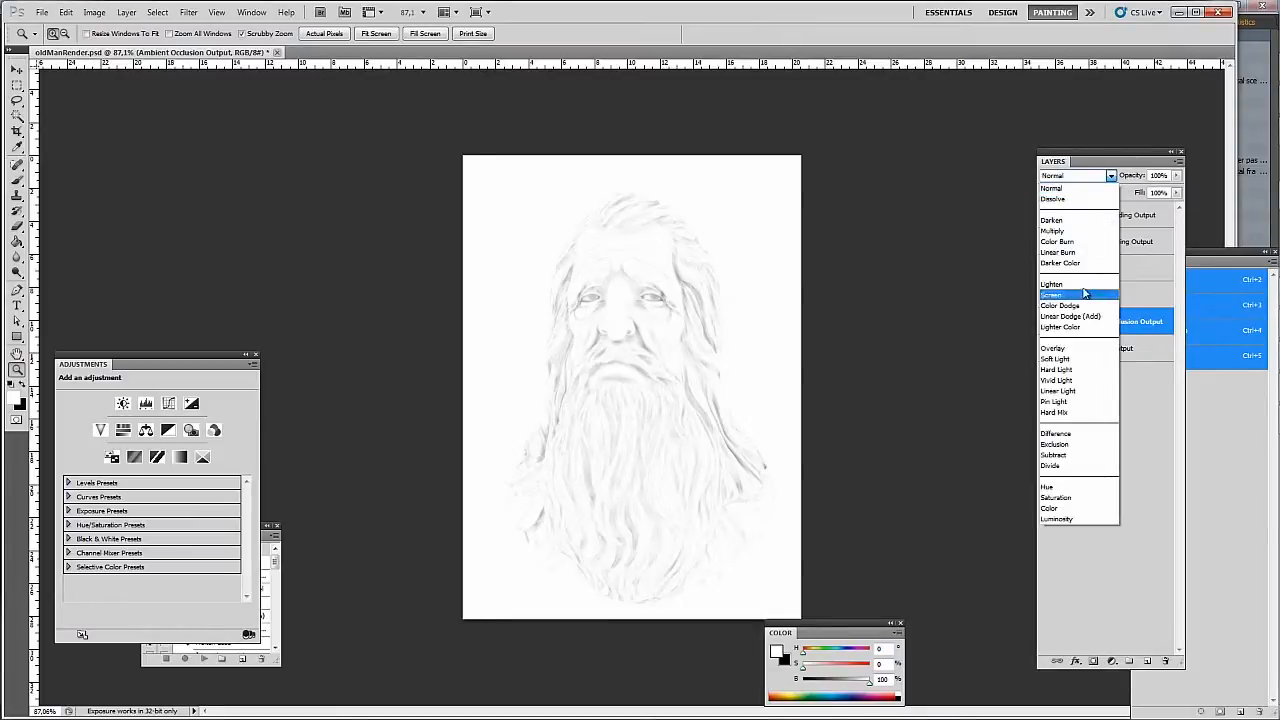
click(1087, 233)
key(ctrl+r)
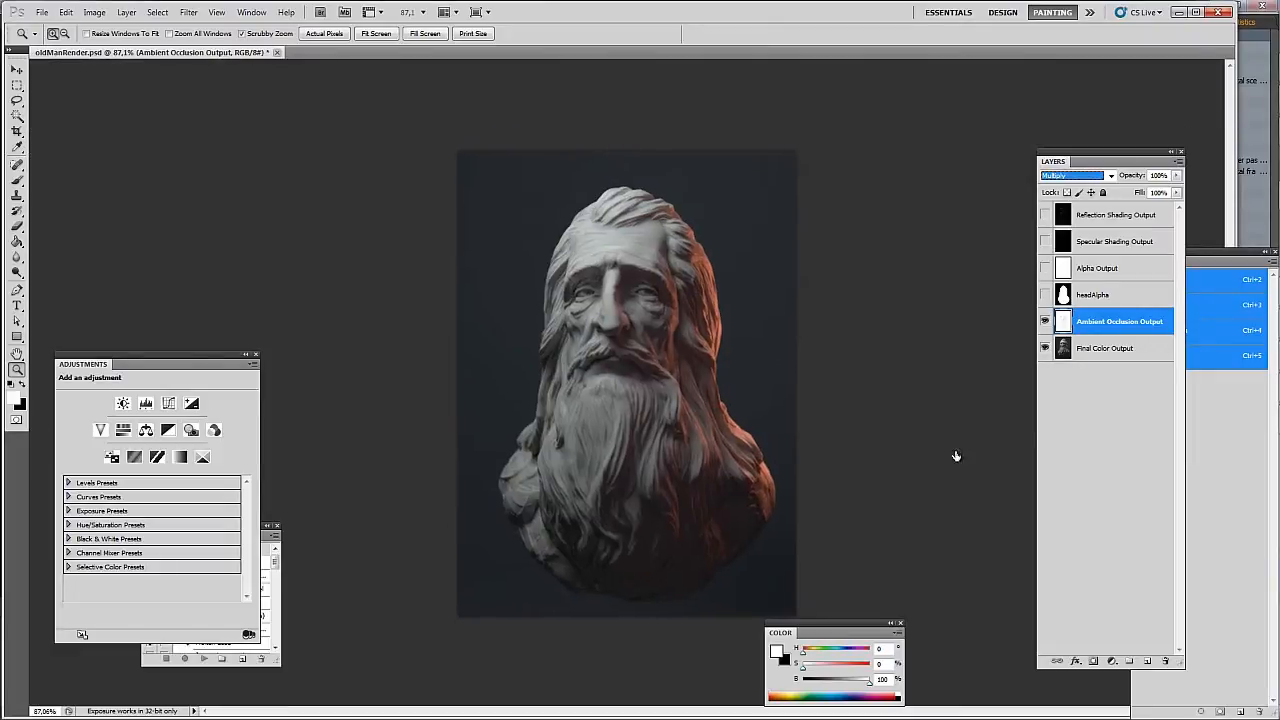
click(1046, 320)
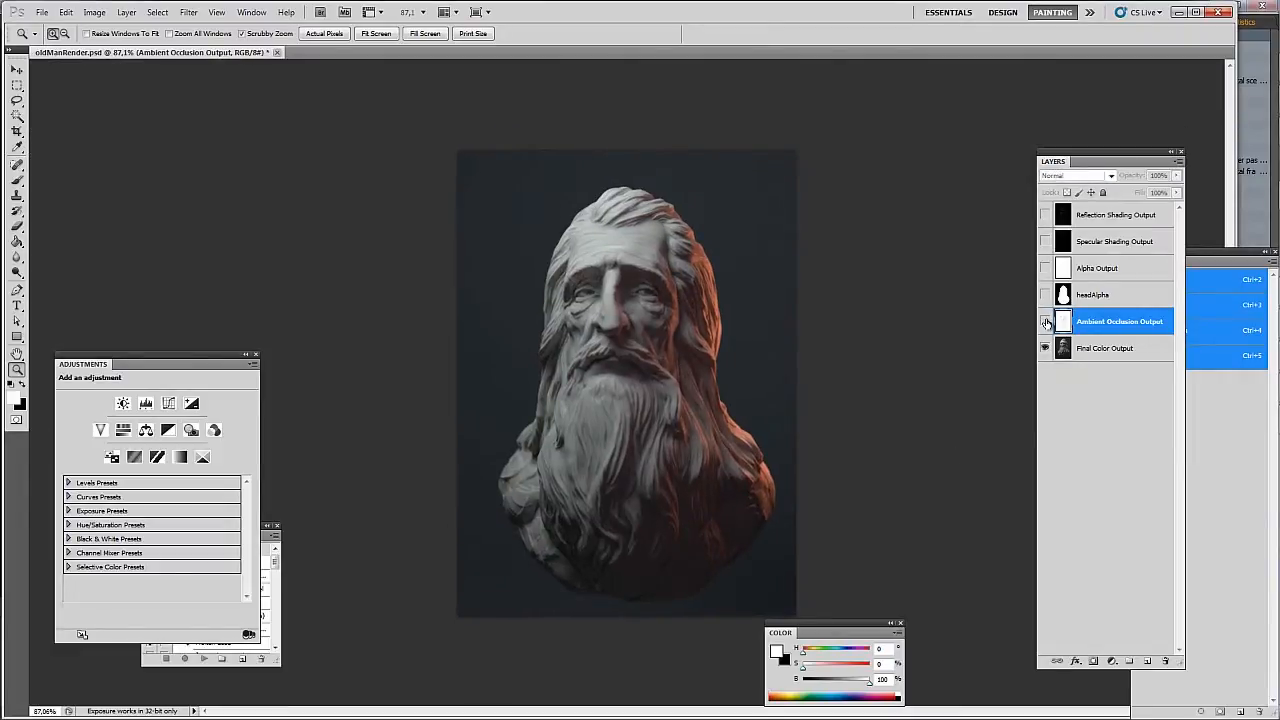
click(1046, 321)
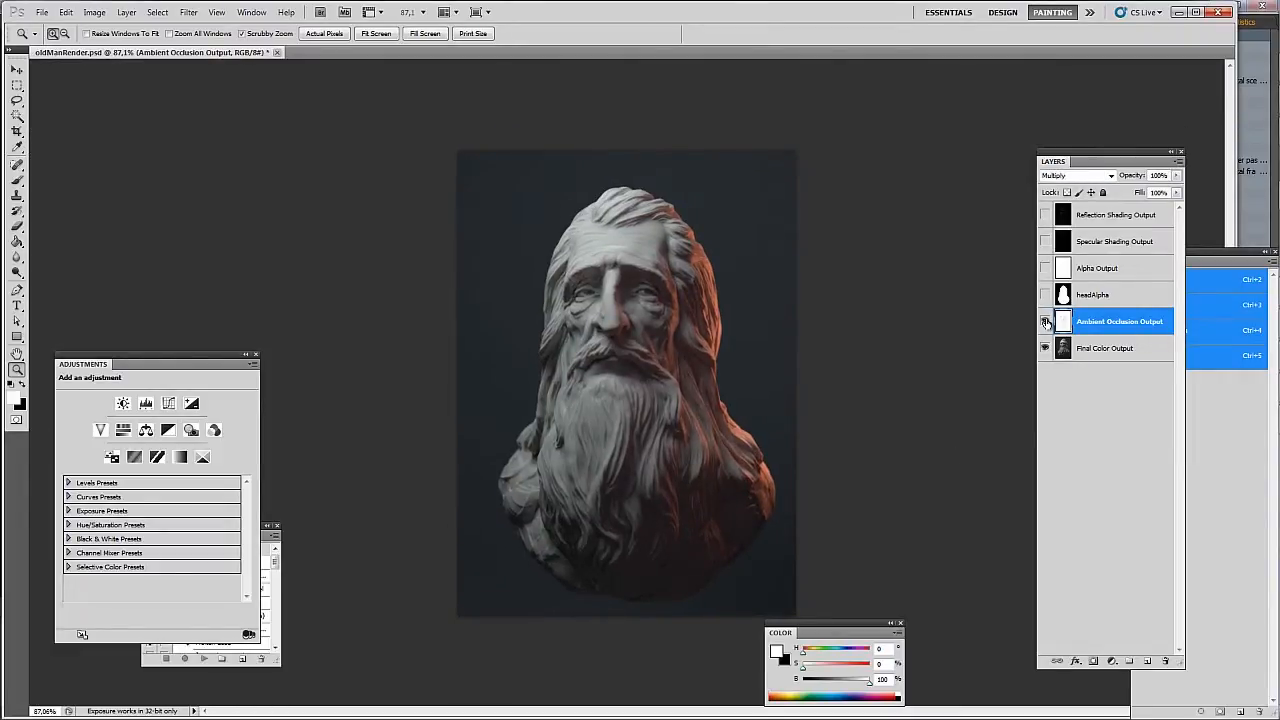
- Place Specular Shading Output directly above Ambient Occlusion Output, show it in Screen mode and compare its effect
drag(1080, 242, 1080, 296)
click(1044, 295)
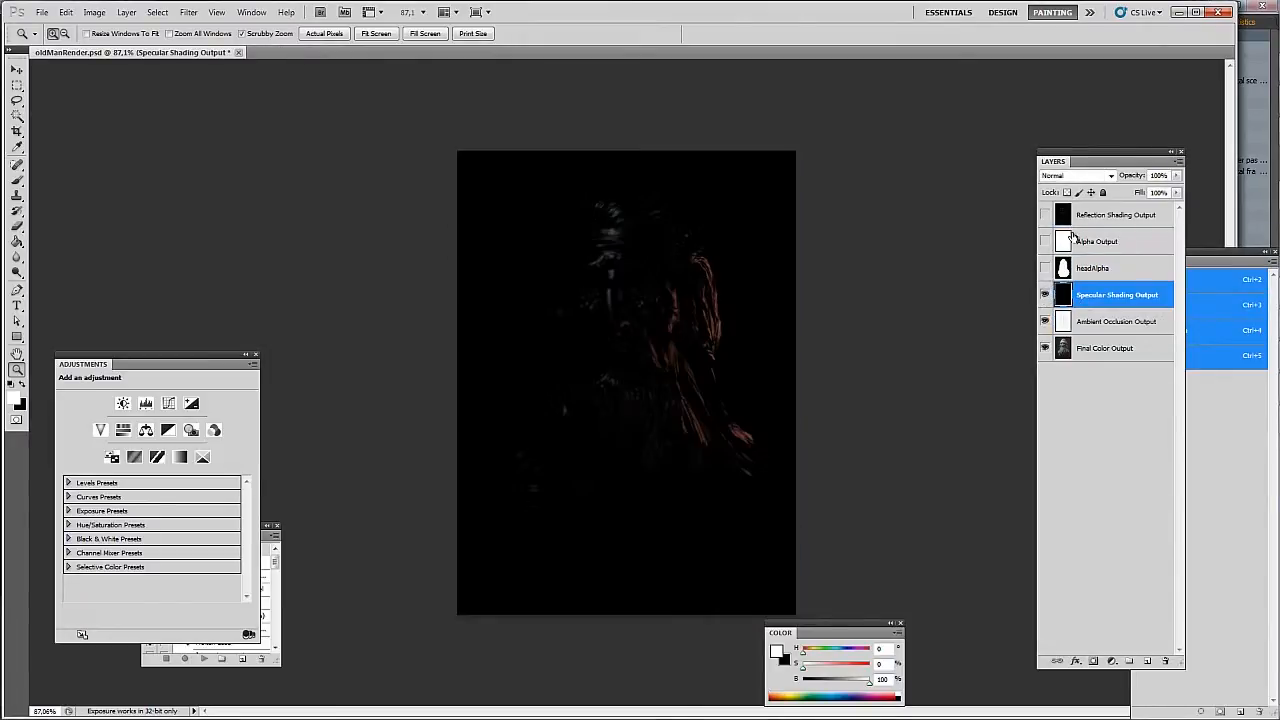
click(1084, 177)
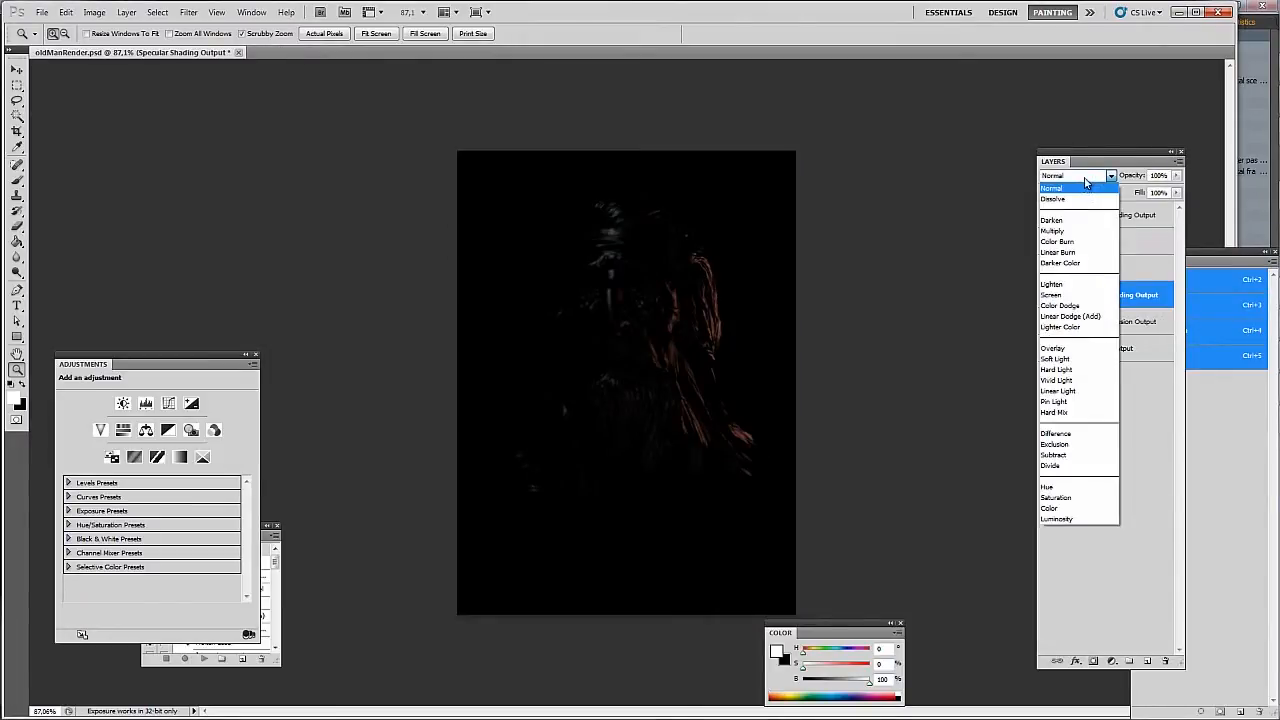
click(1066, 296)
click(1046, 294)
click(1046, 294)
click(1046, 294)
click(1046, 294)
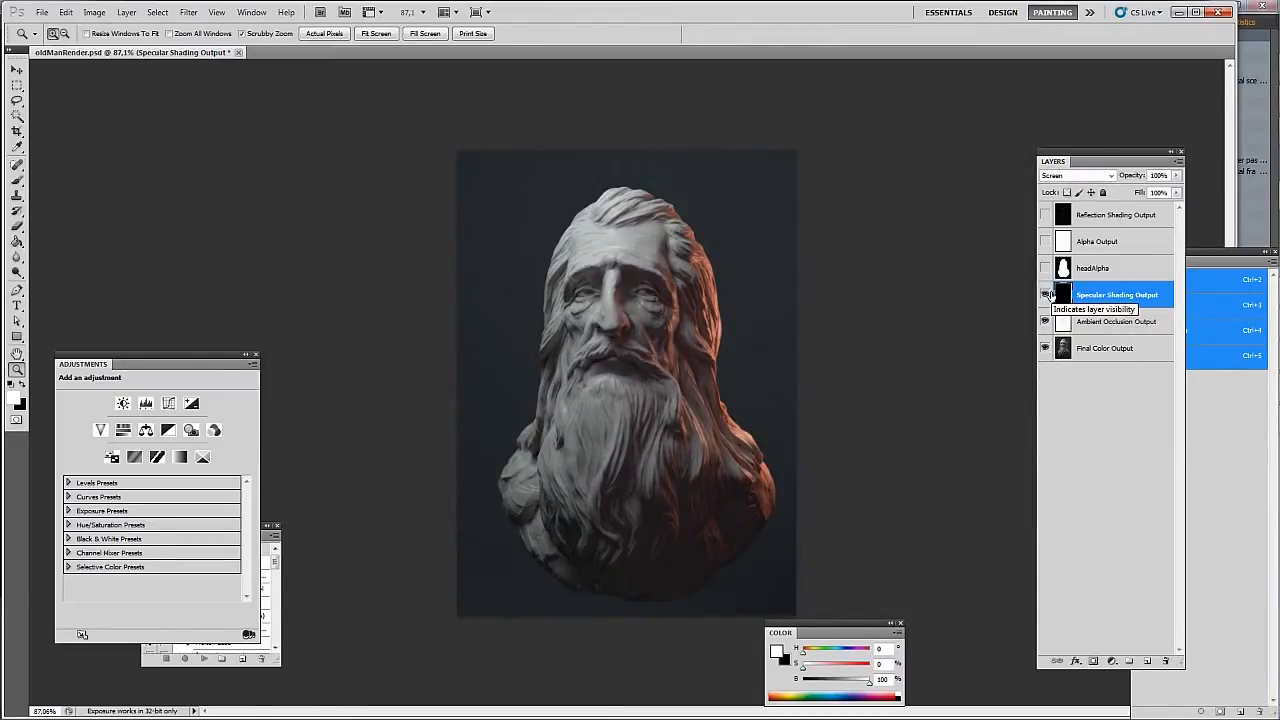
click(1072, 176)
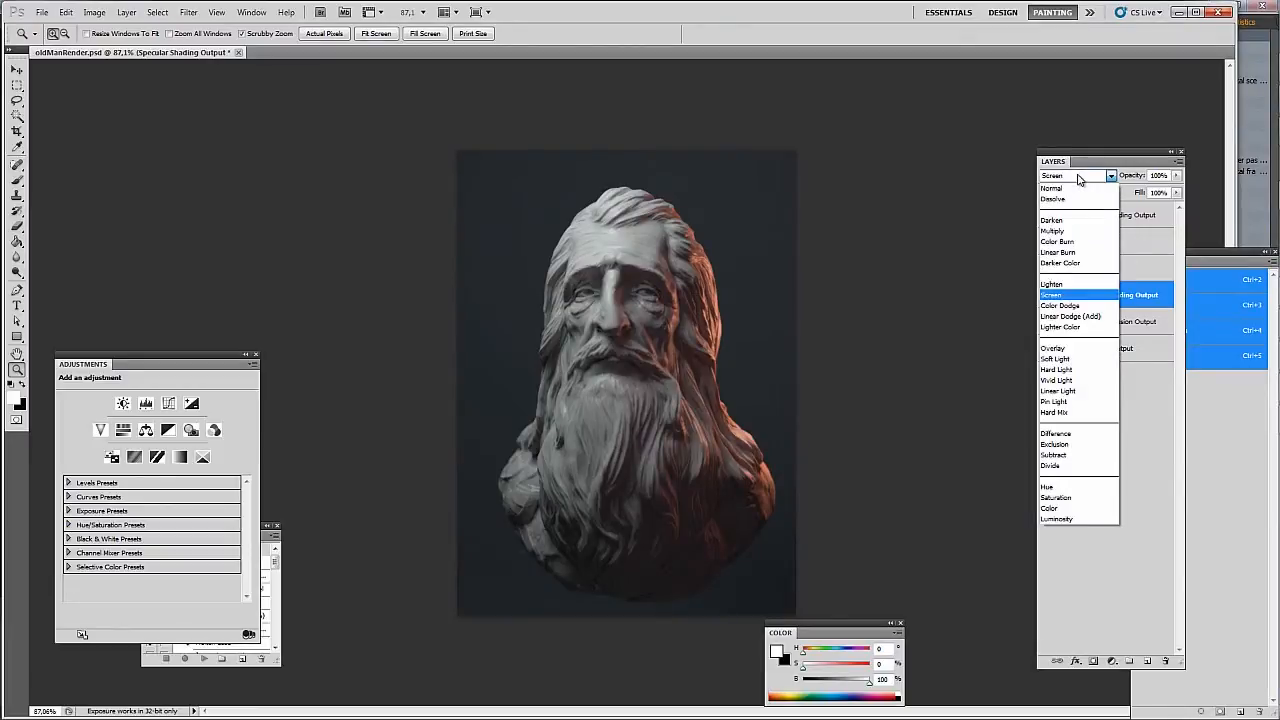
click(1064, 265)
- Place Reflection Shading Output directly above Specular Shading Output and show it in Screen mode at 43% opacity
click(1087, 215)
click(1045, 214)
drag(1095, 215, 1084, 280)
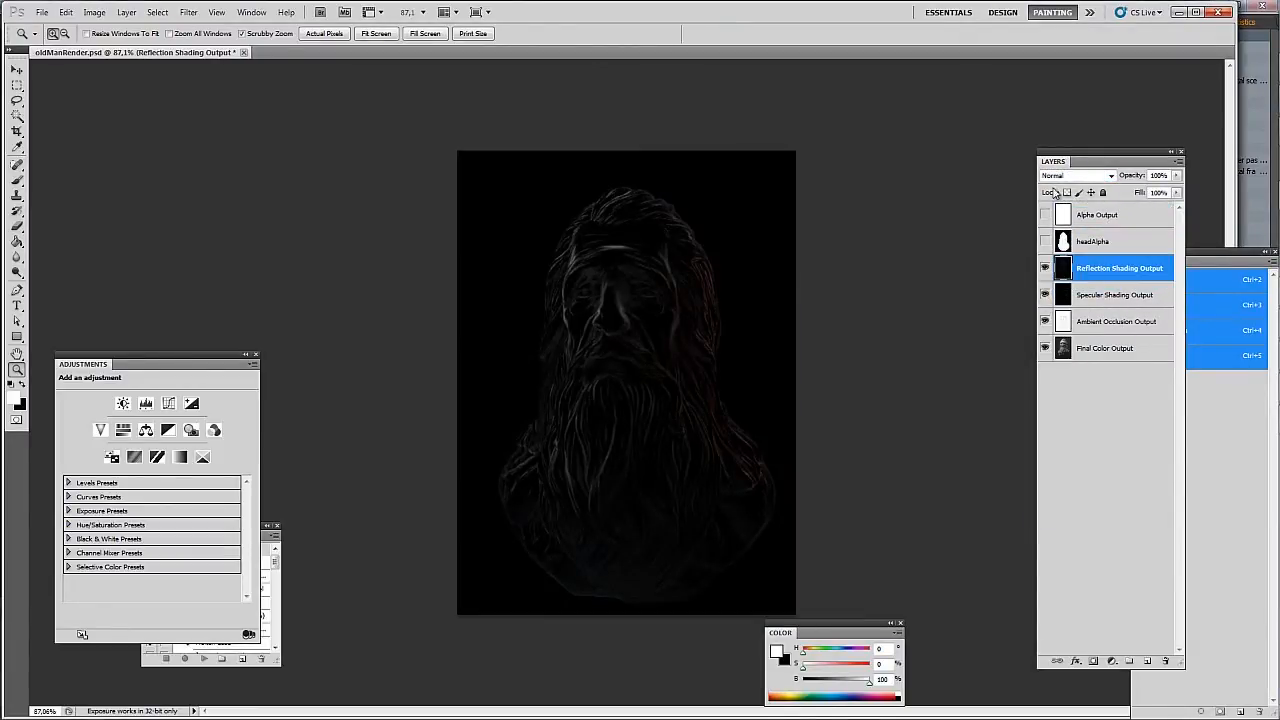
click(1062, 176)
click(1054, 294)
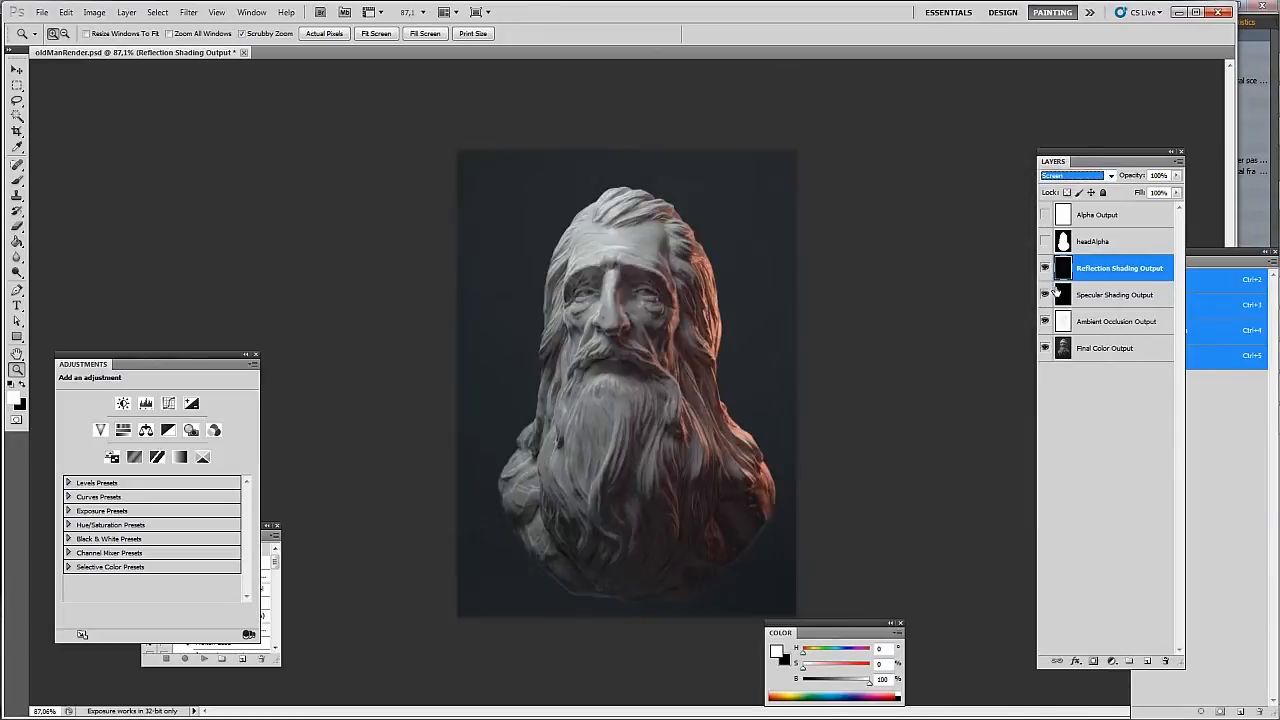
click(1046, 268)
click(1046, 268)
click(1046, 268)
click(1046, 268)
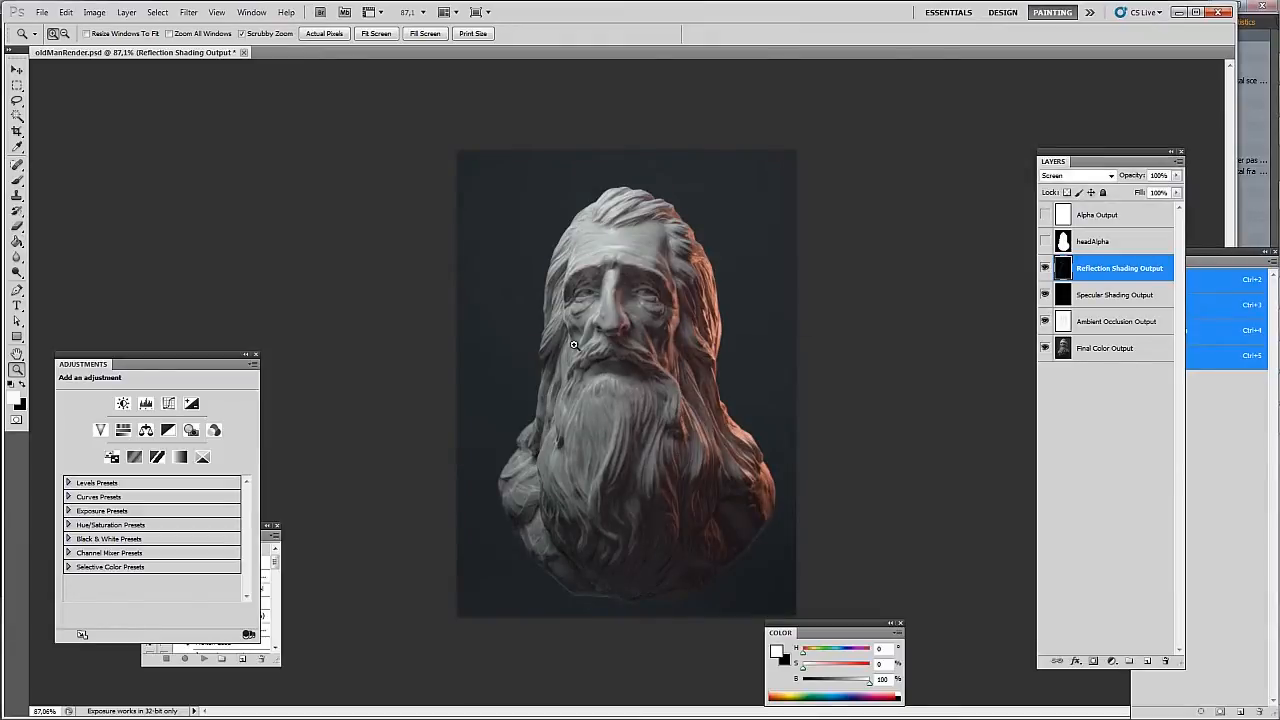
drag(1134, 177, 1100, 184)
- Add a Brightness/Contrast adjustment layer above Reflection Shading Output with brightness 19 and contrast 14
drag(685, 406, 675, 409)
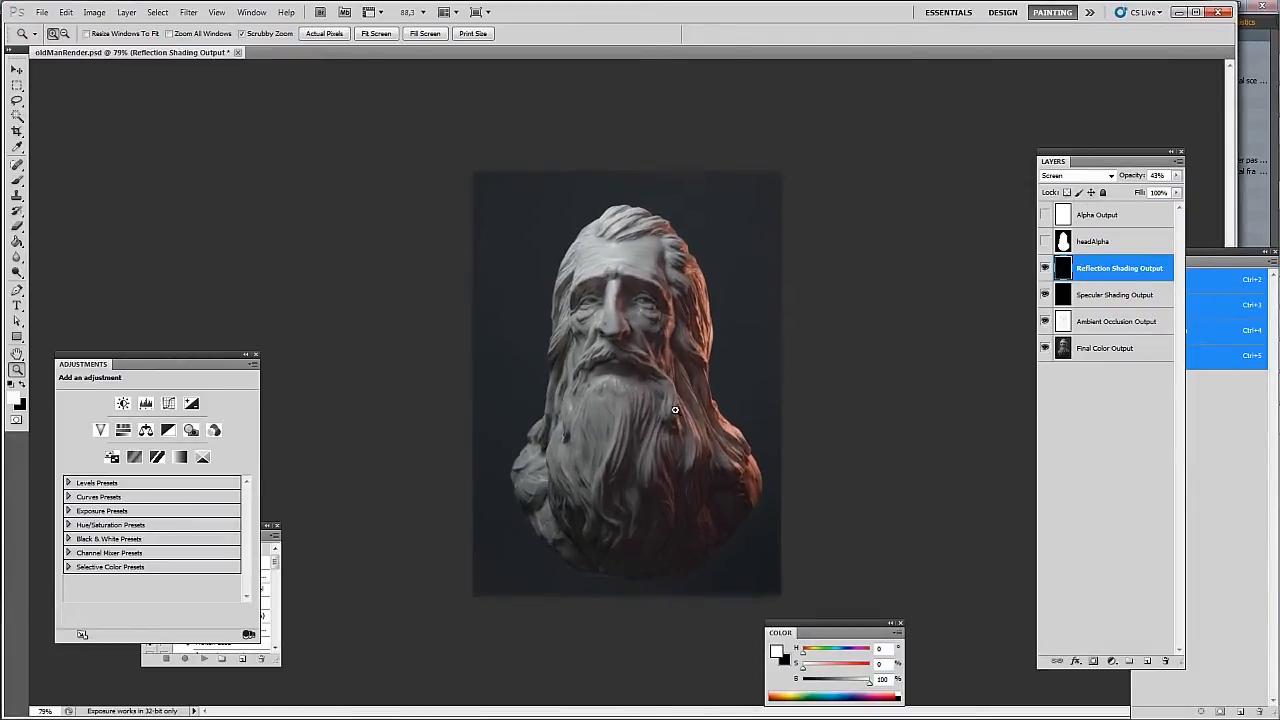
click(1111, 661)
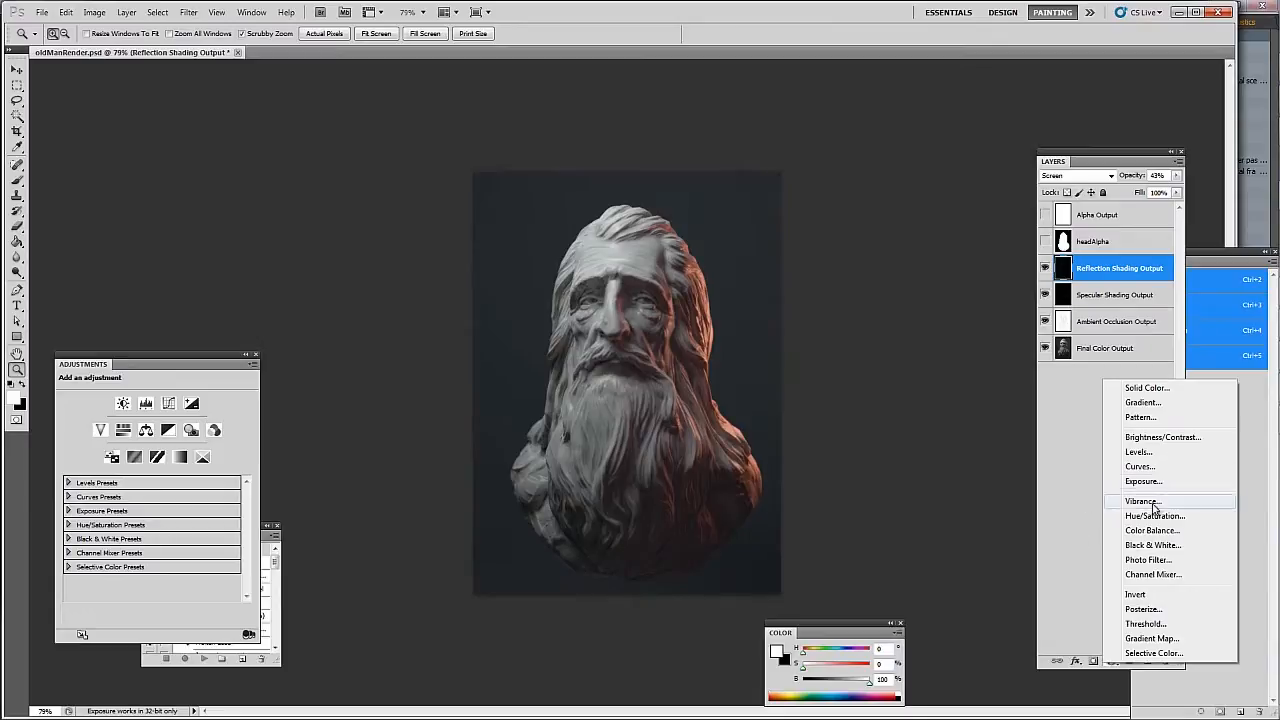
click(1152, 440)
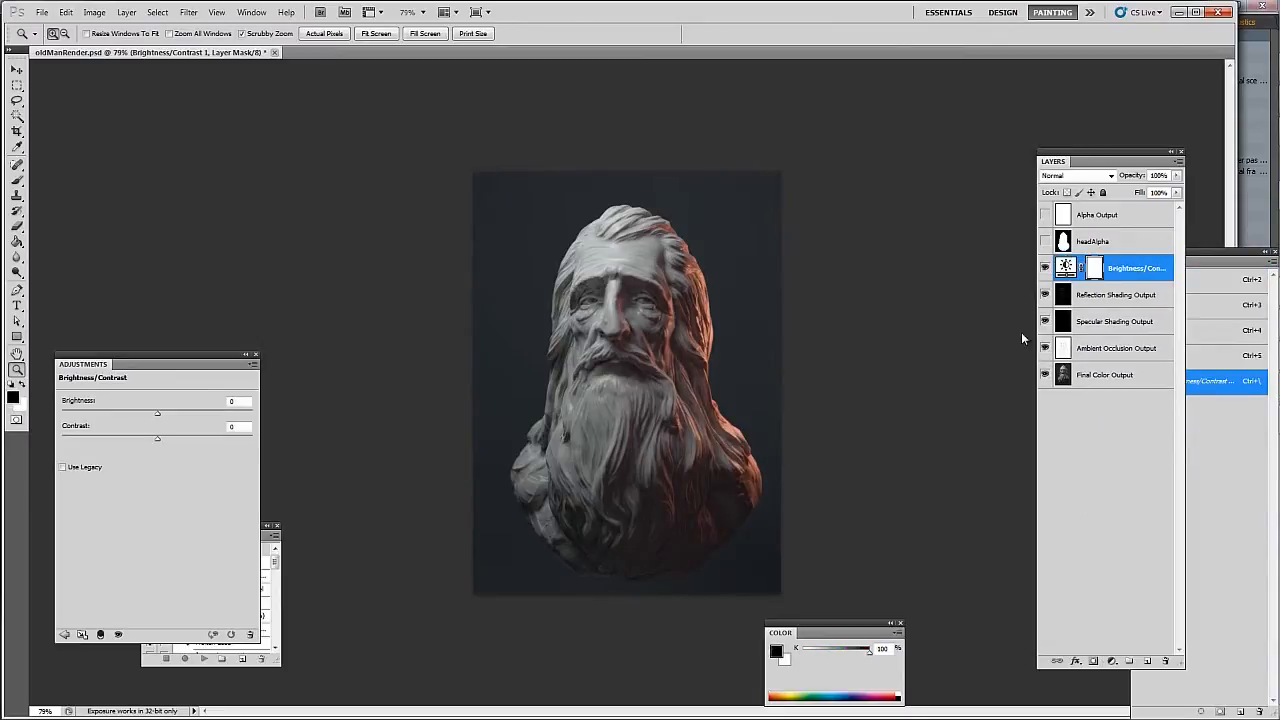
drag(140, 356, 285, 264)
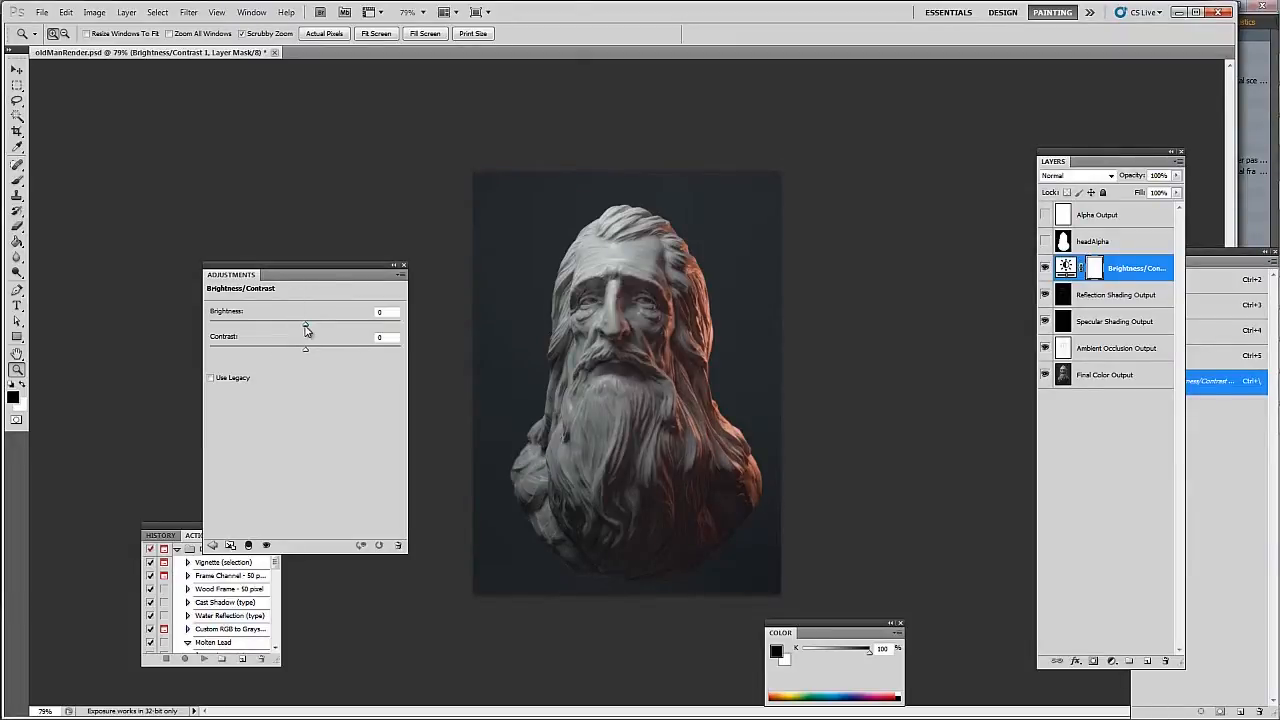
mouse_move(307, 329)
mouse_down()
mouse_move(321, 327)
mouse_move(326, 346)
mouse_move(356, 338)
mouse_move(319, 342)
mouse_up()
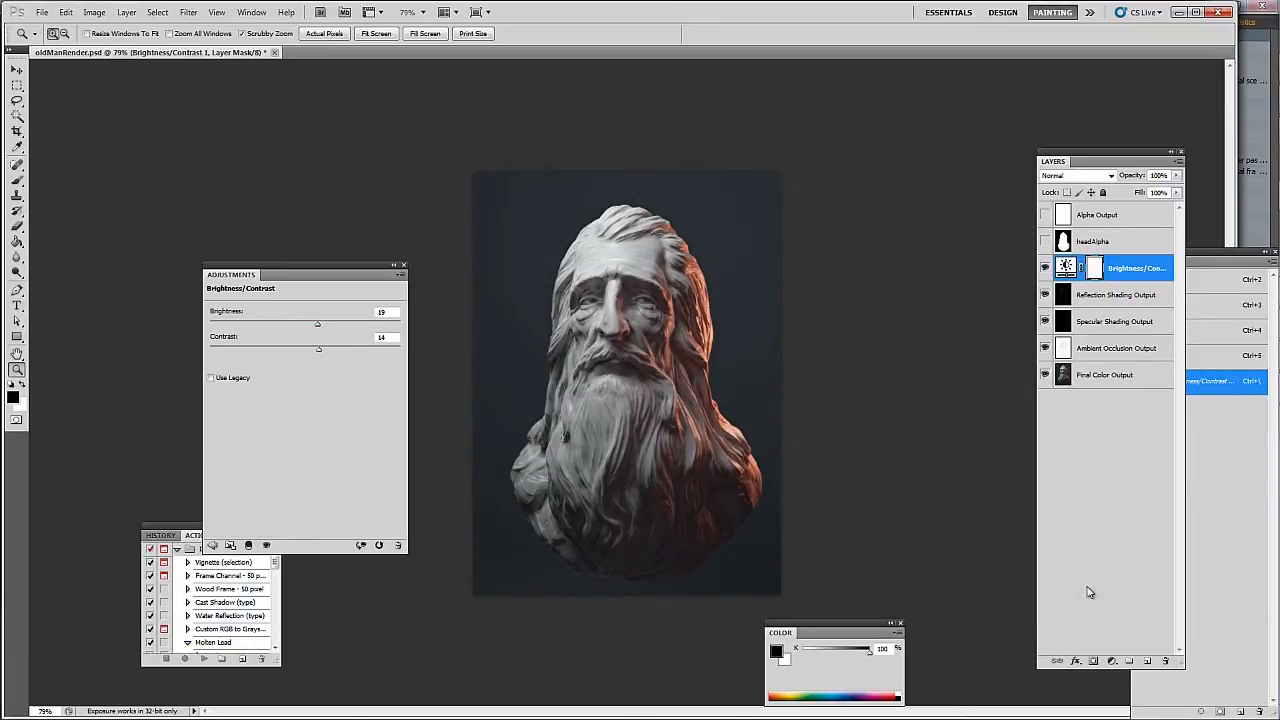
- Add a Black & White adjustment layer above Brightness/Contrast, blended as Soft Light at 89% opacity
click(1111, 662)
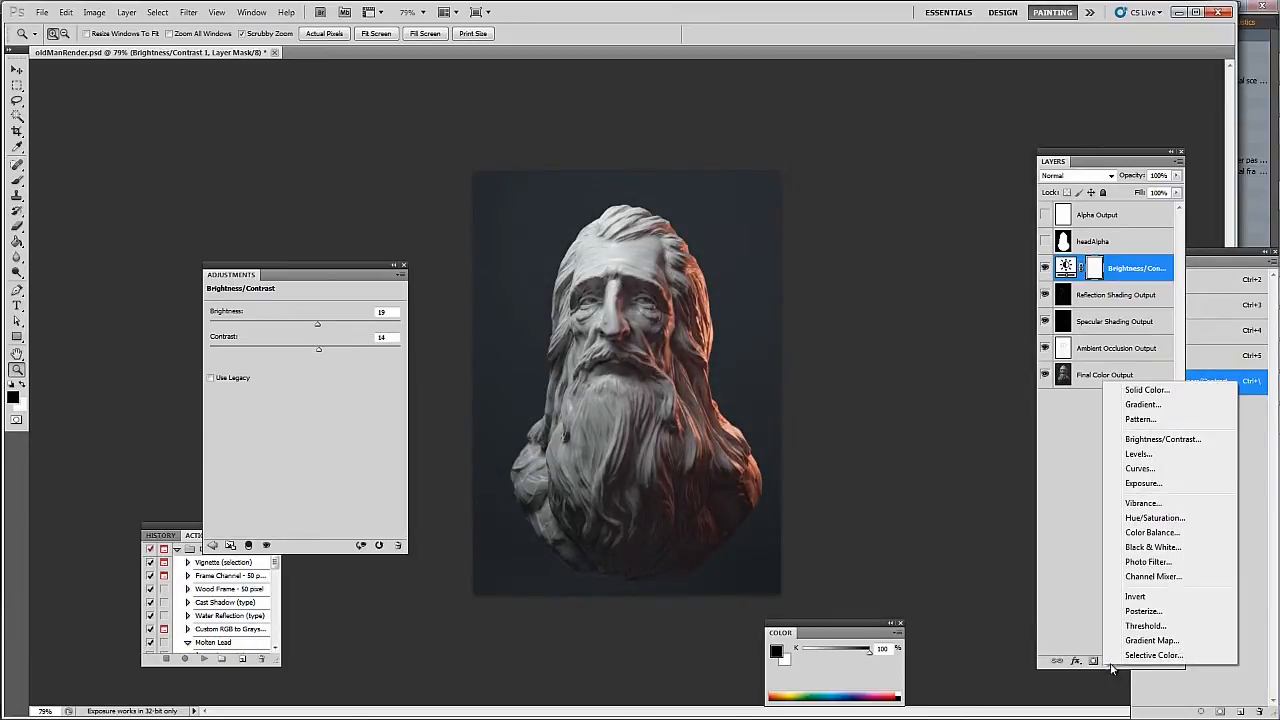
click(1157, 549)
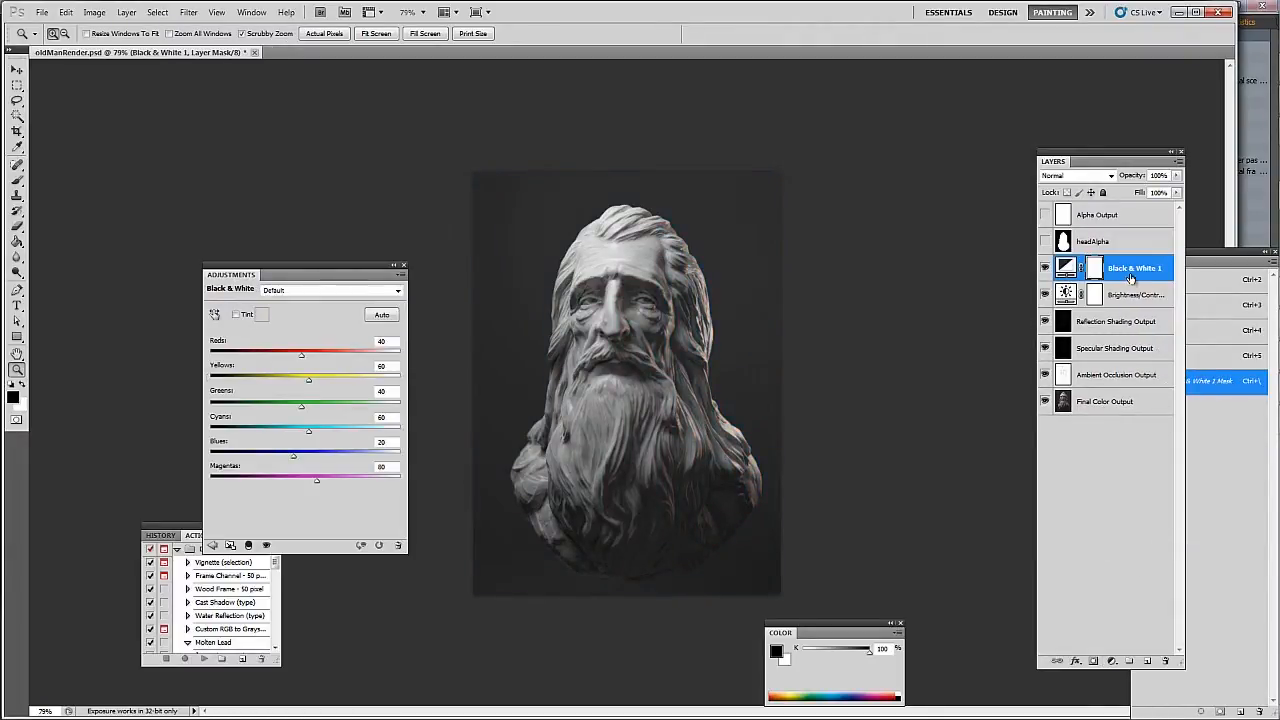
click(1070, 176)
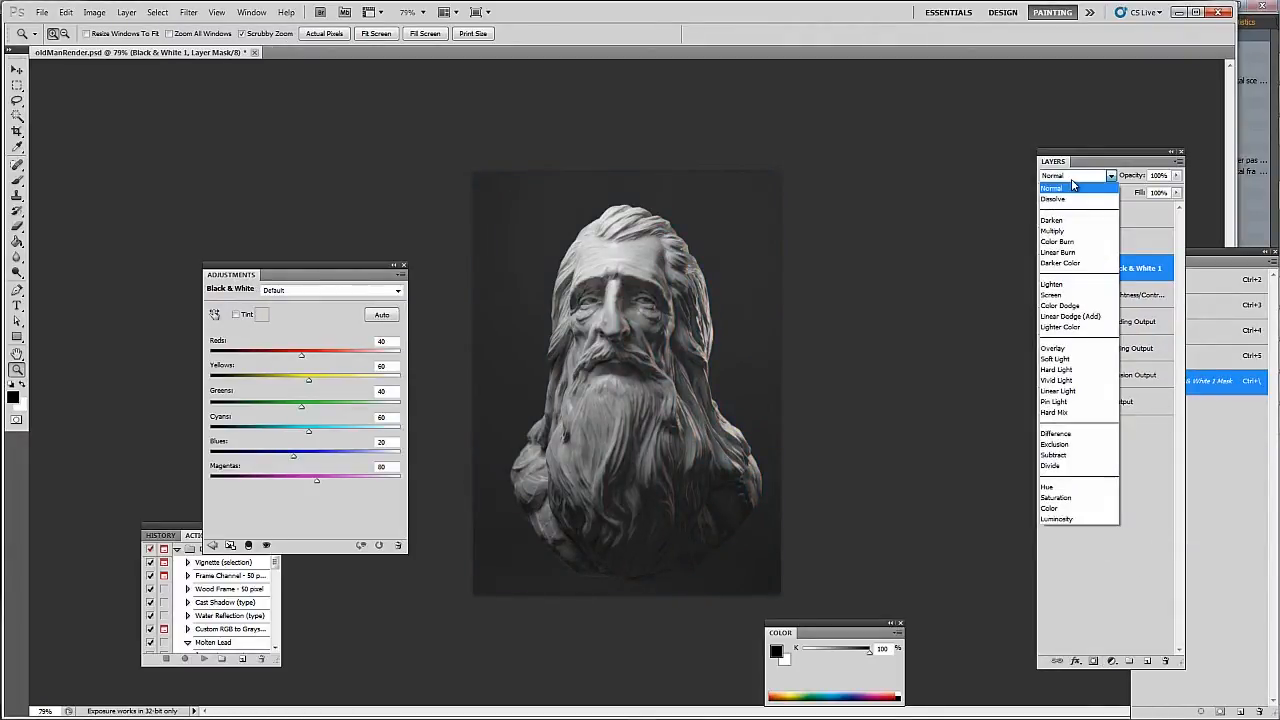
click(1066, 346)
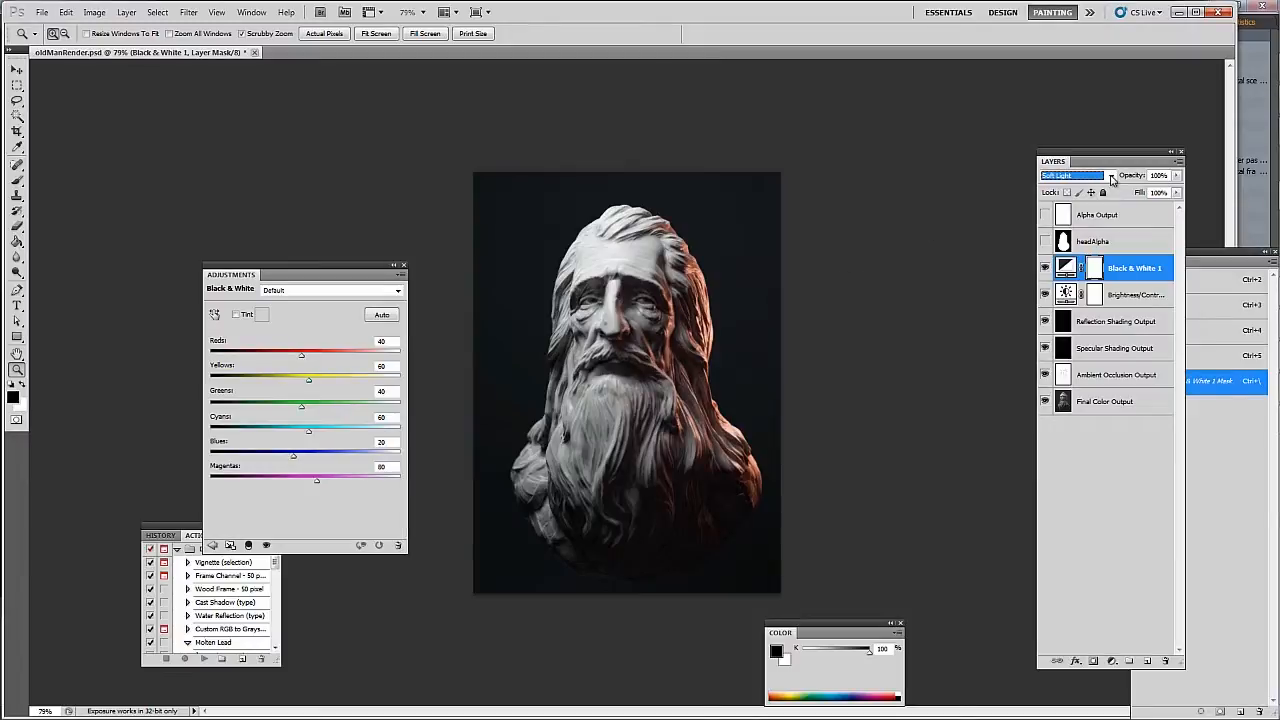
drag(1130, 180, 1124, 181)
- Compare the image with and without the Brightness/Contrast adjustment, and set its brightness to 5
click(1045, 294)
click(1045, 294)
click(1124, 296)
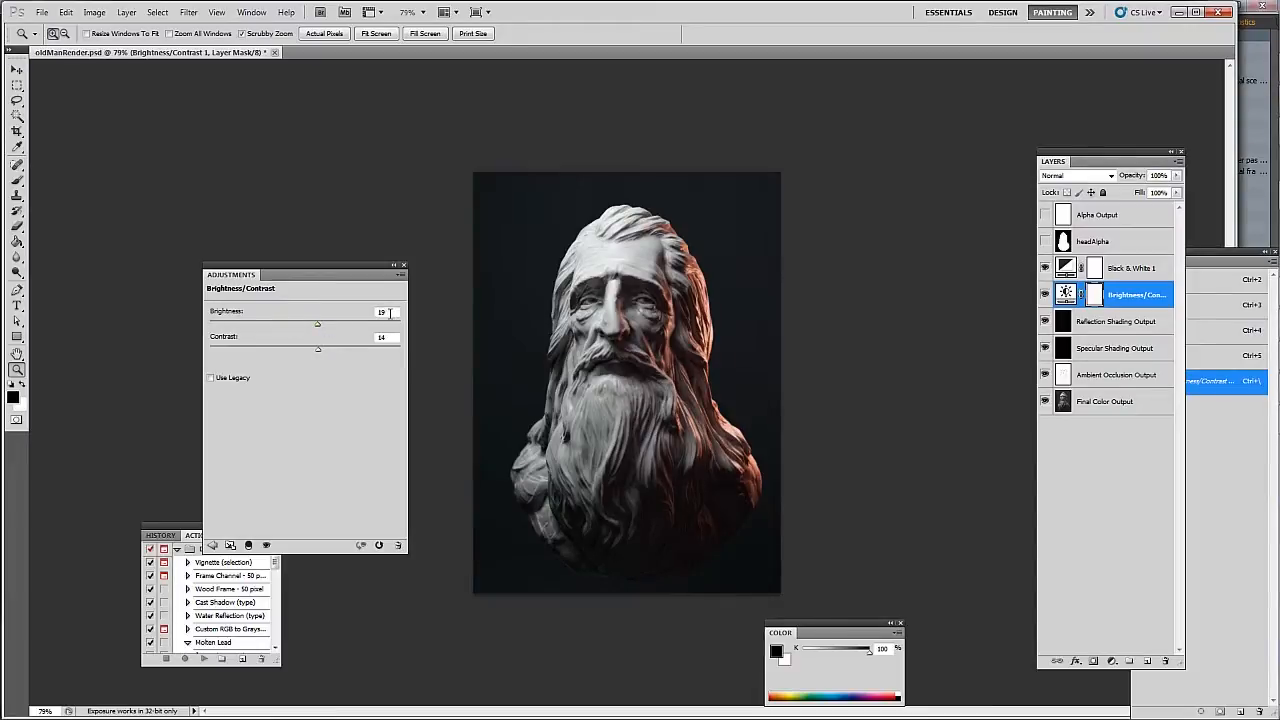
drag(388, 313, 251, 291)
text(5)
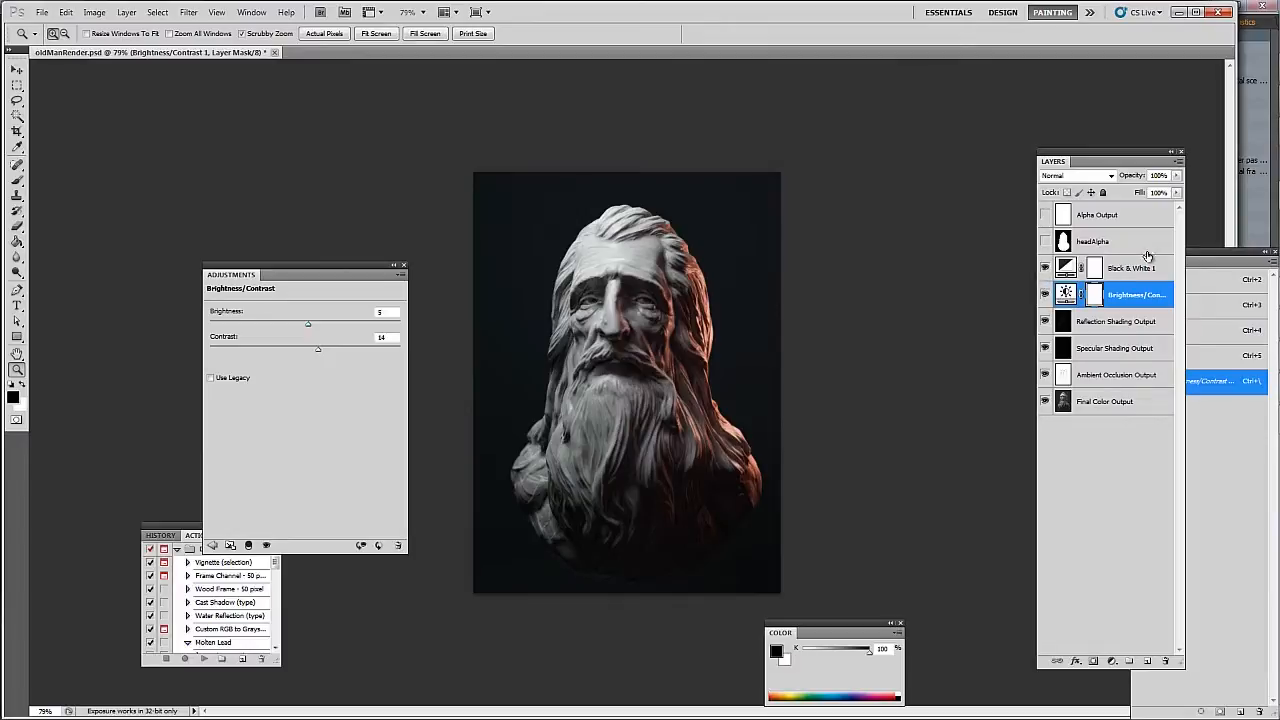
- Lower the Black & White adjustment layer's opacity to 47%
click(1094, 266)
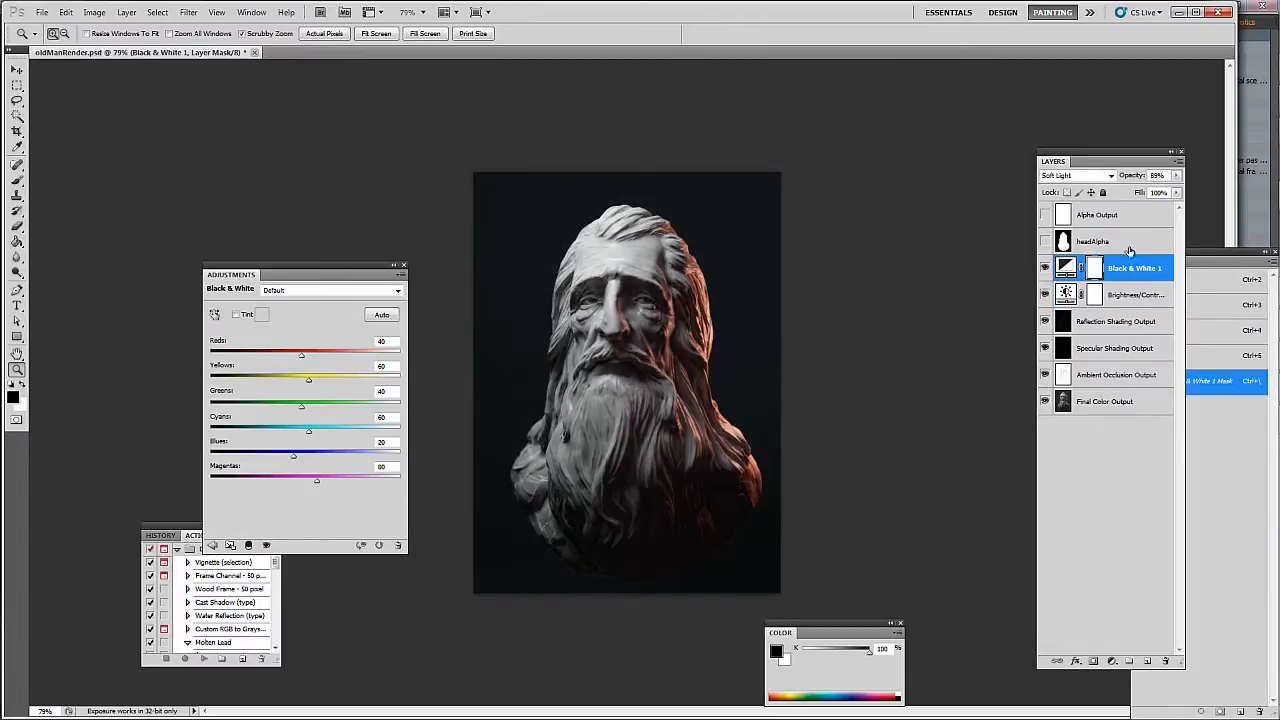
drag(1136, 177, 1118, 177)
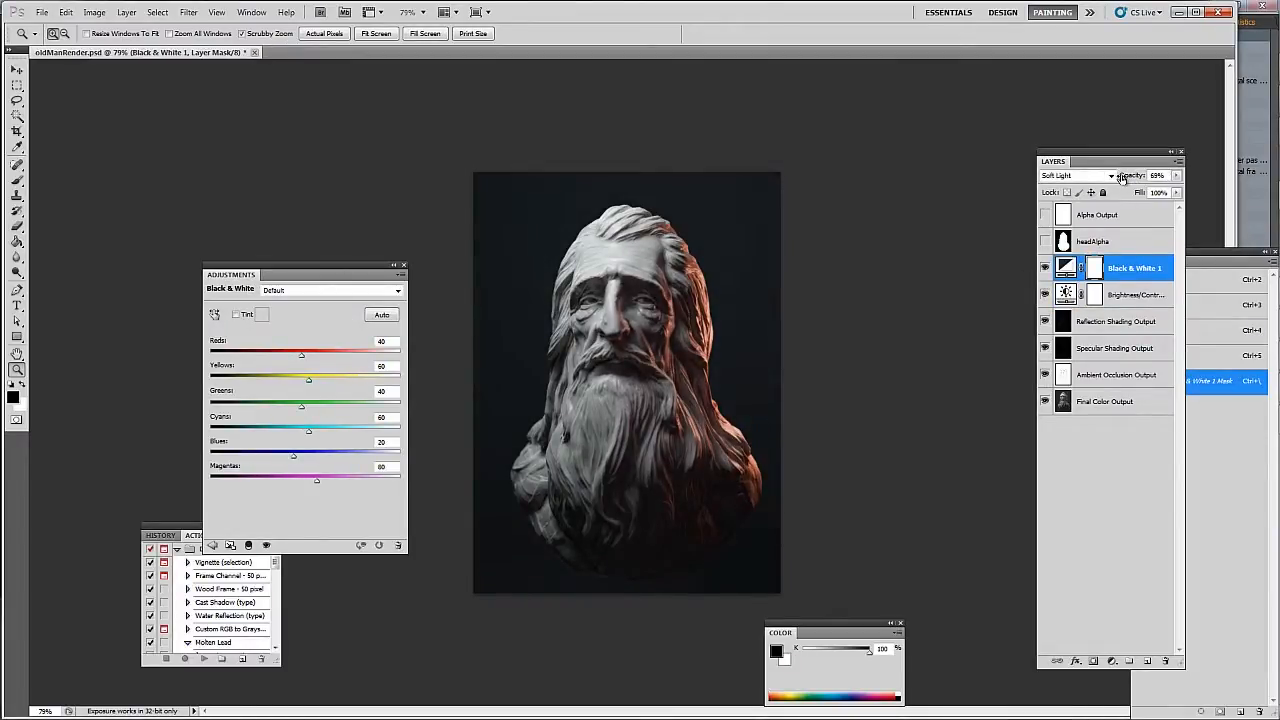
drag(1120, 177, 1106, 178)
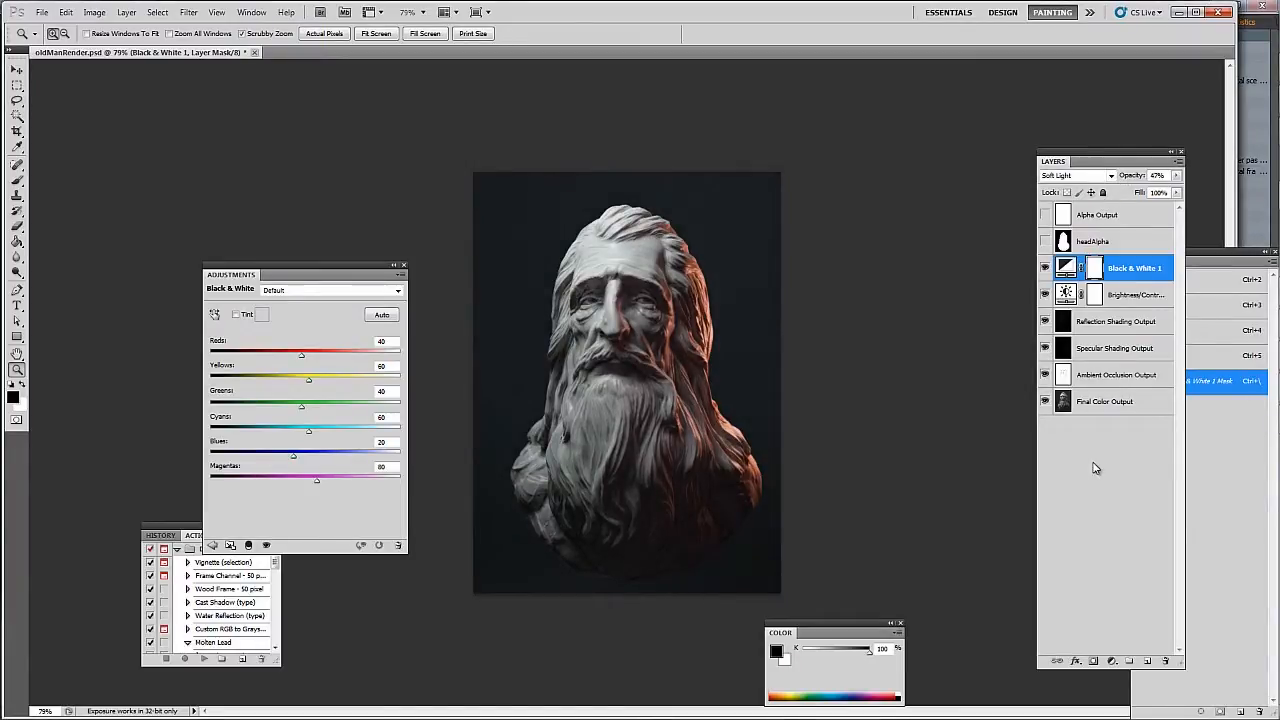
- Add a Color Balance adjustment layer that shifts the midtones toward blue and the shadows' yellow-blue balance to +4, and compare its effect
click(1111, 662)
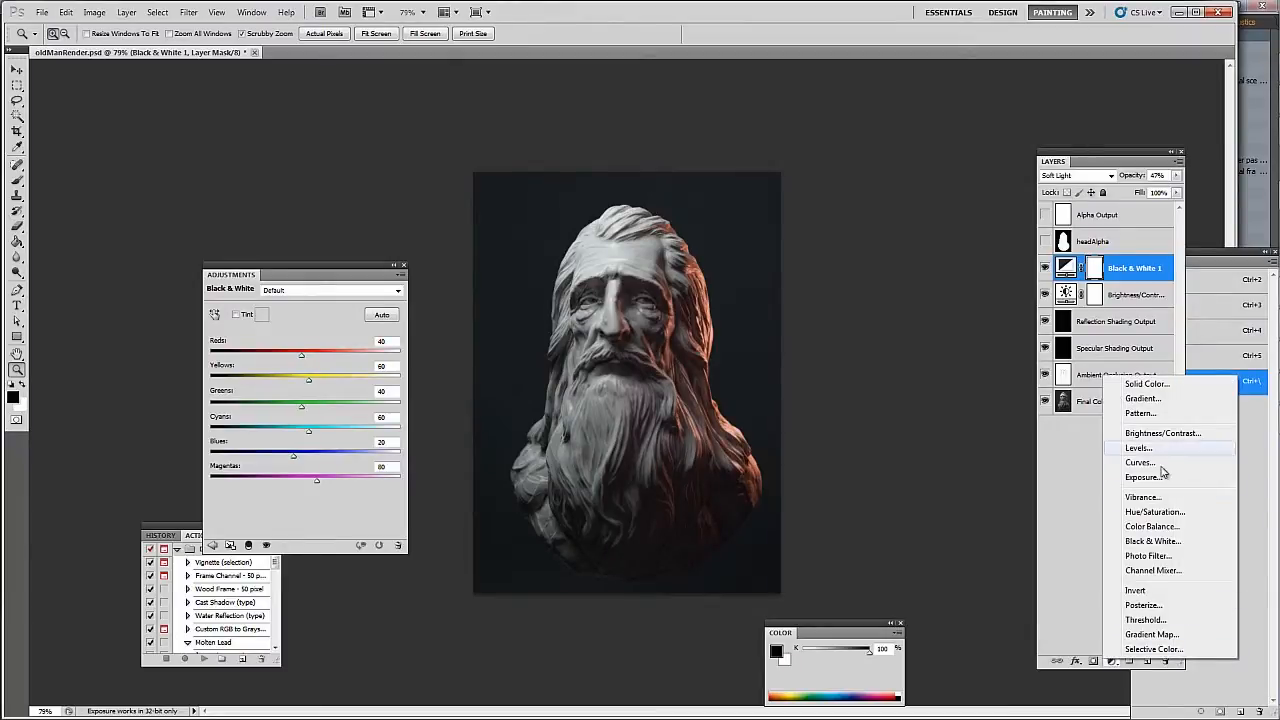
click(1151, 527)
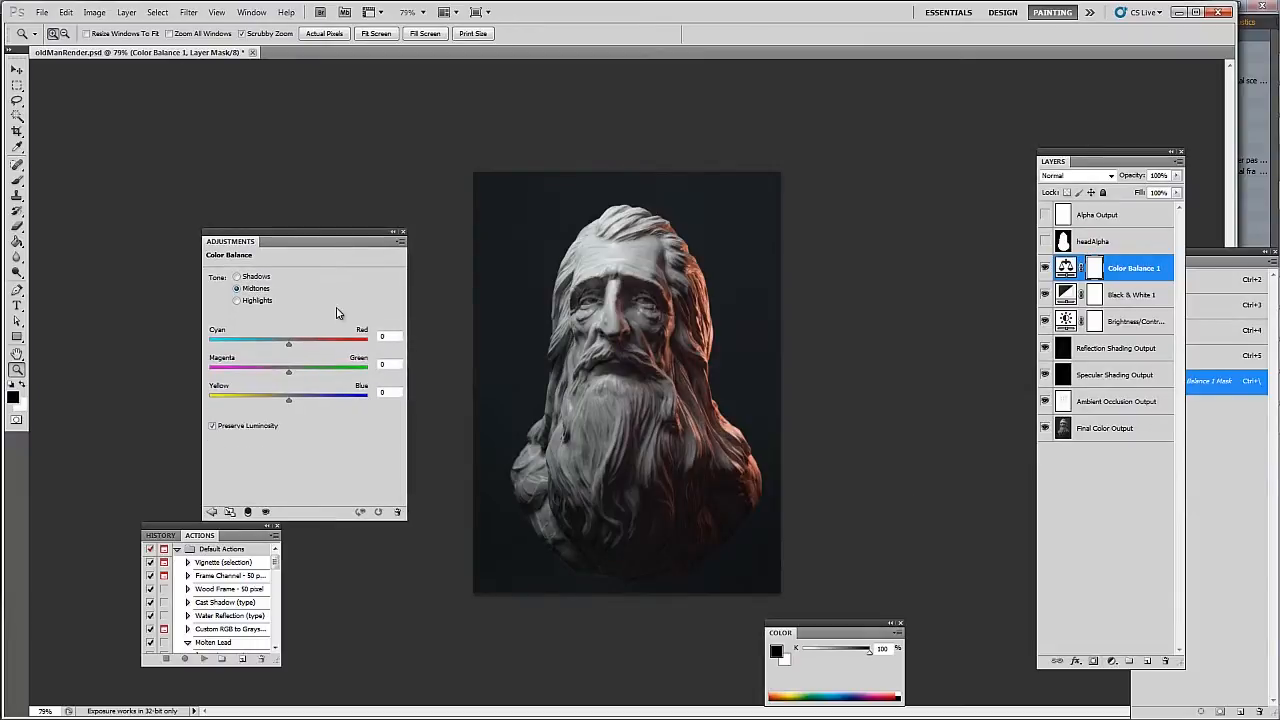
mouse_move(275, 346)
mouse_down()
mouse_move(305, 345)
mouse_move(281, 345)
mouse_up()
drag(289, 400, 303, 398)
click(254, 277)
mouse_move(289, 404)
mouse_down()
mouse_move(303, 395)
mouse_move(291, 393)
mouse_up()
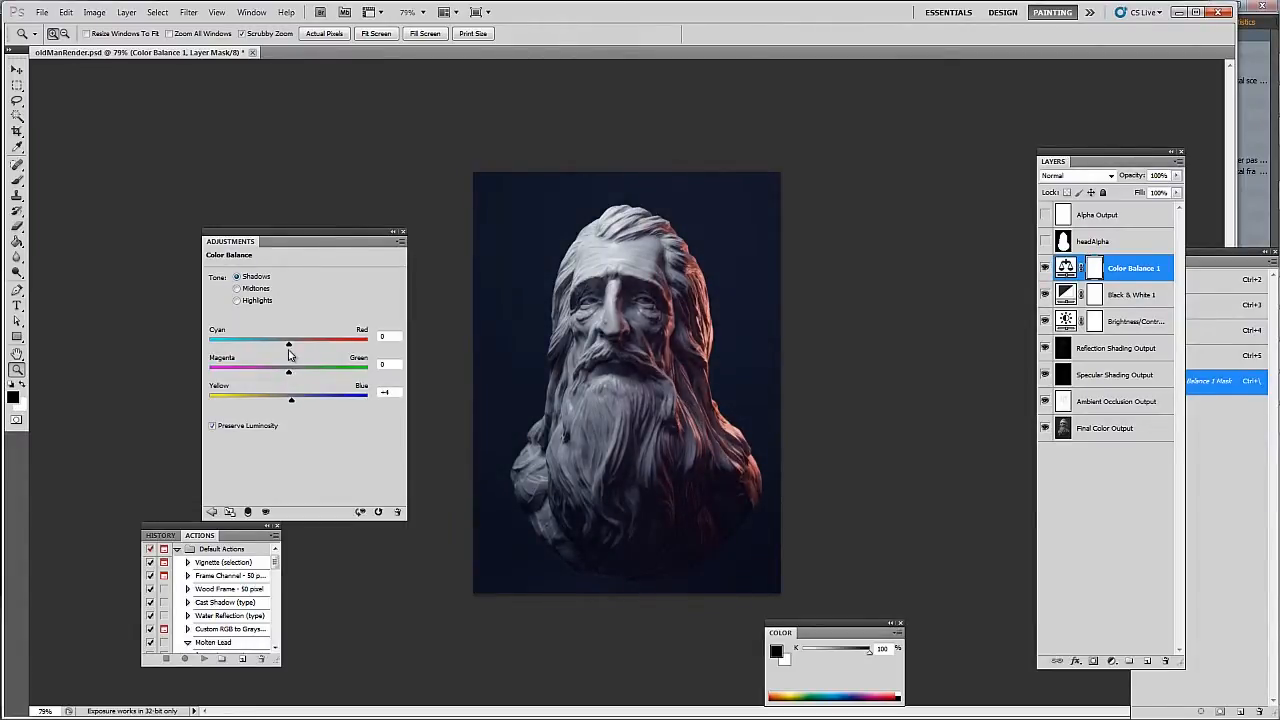
drag(290, 345, 289, 345)
click(1045, 268)
click(1045, 268)
- On a new layer above Color Balance, paint soft white over the head and black around it with a 421-pixel brush
drag(669, 376, 655, 375)
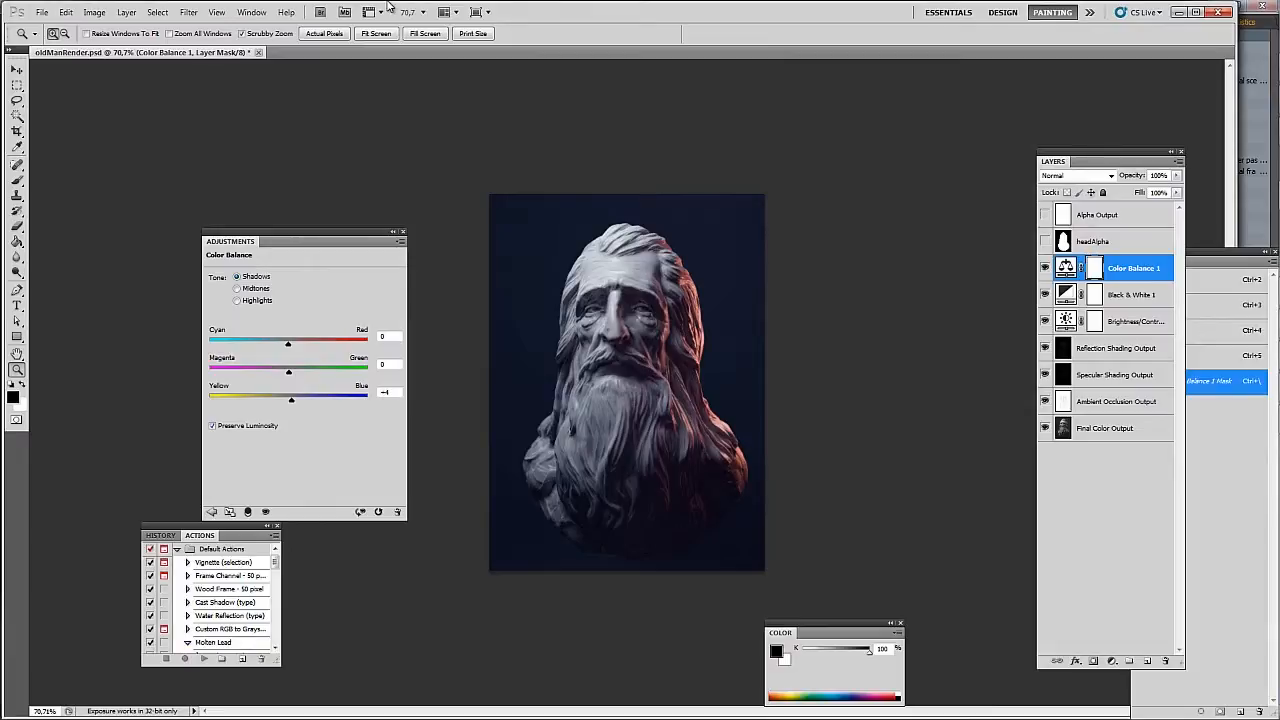
key(ctrl+shift+alt+n)
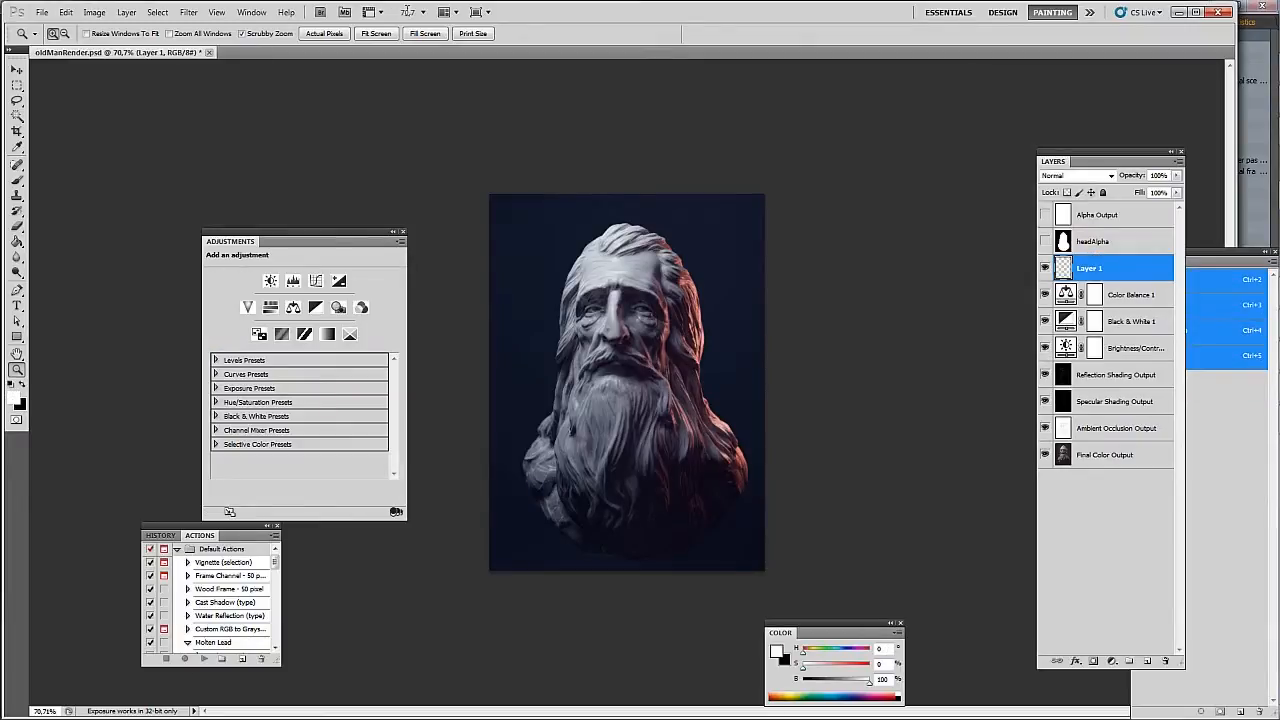
key(b)
alt+right_drag(606, 320, 562, 335)
alt+click(625, 279)
alt+right_drag(627, 278, 661, 267)
key(d)
key(x)
click(630, 266)
mouse_move(616, 310)
mouse_down()
mouse_move(591, 314)
mouse_move(657, 337)
mouse_move(551, 229)
mouse_up()
mouse_move(551, 178)
mouse_down()
mouse_move(517, 586)
mouse_move(686, 137)
mouse_move(514, 563)
mouse_move(828, 345)
mouse_move(537, 73)
mouse_move(687, 572)
mouse_move(492, 429)
mouse_up()
- Blend the painted light layer as Soft Light at 8% opacity and compare the image with and without it
click(1065, 176)
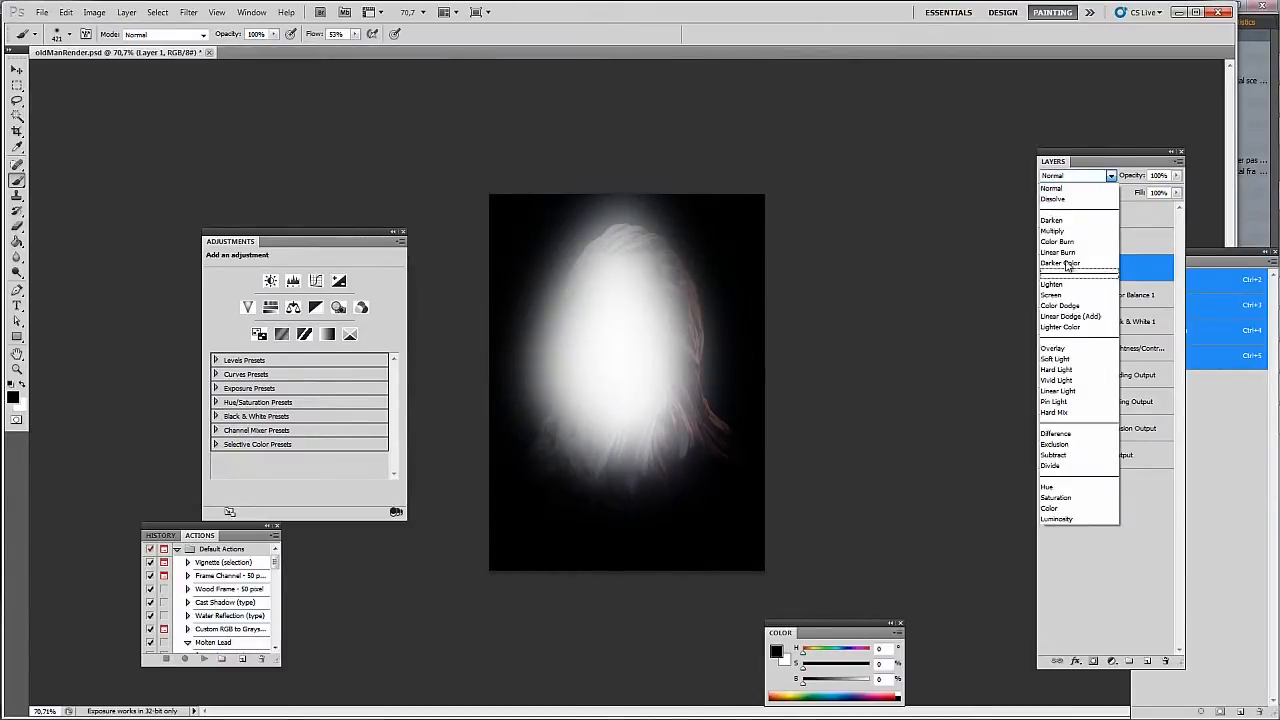
click(1075, 367)
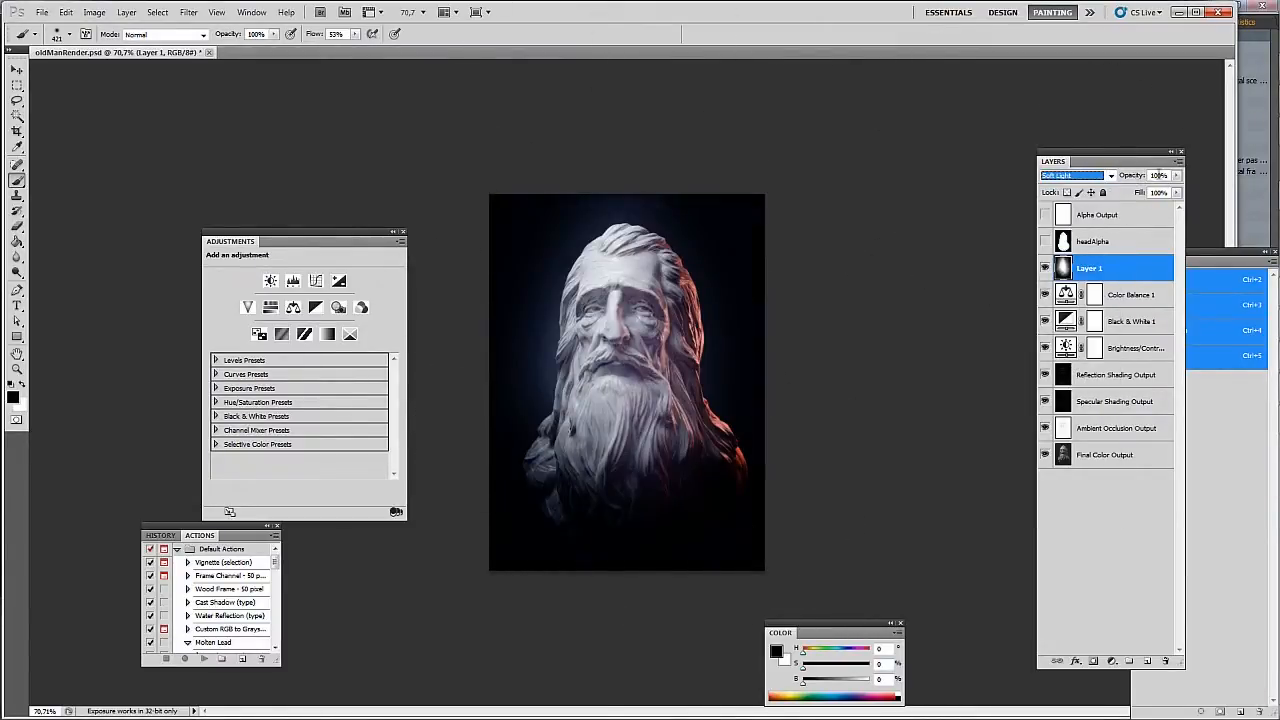
mouse_move(1130, 176)
mouse_down()
mouse_move(1078, 182)
mouse_move(1086, 192)
mouse_move(1112, 174)
mouse_move(1143, 179)
mouse_up()
click(1045, 270)
click(1045, 271)
click(1045, 270)
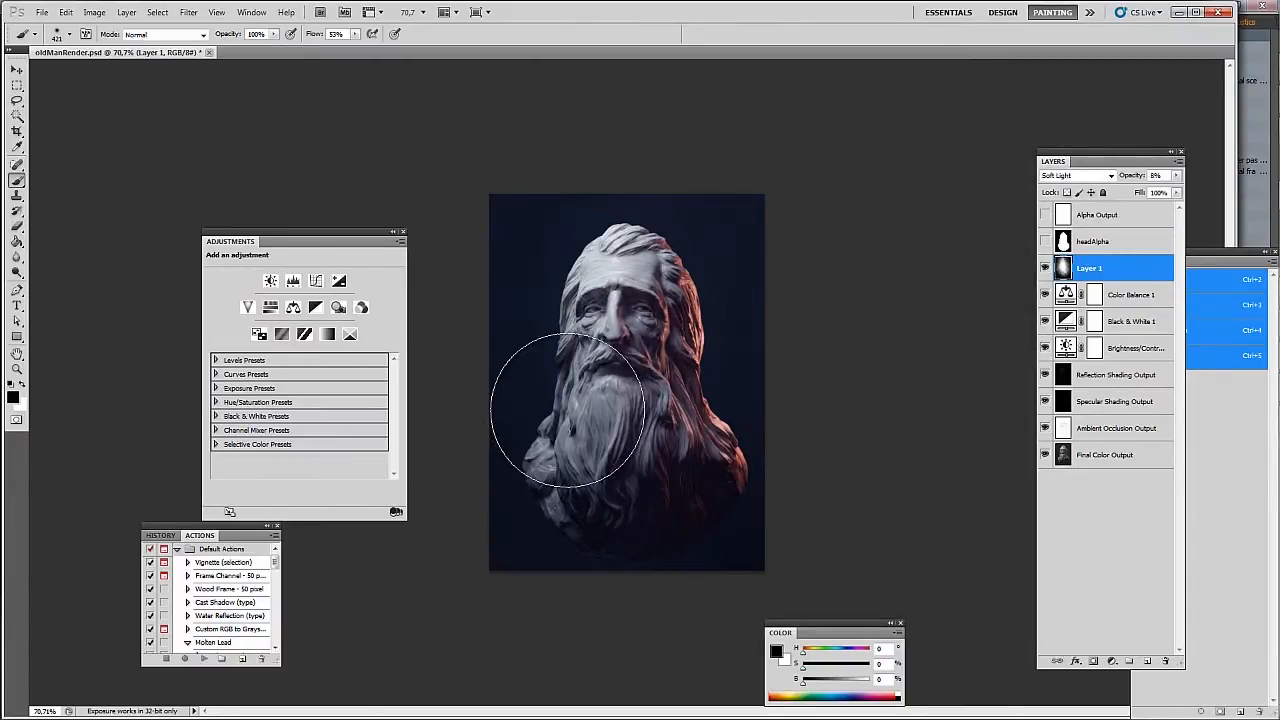
- On a new layer above the light layer, paint a soft pale-blue glow from the upper-left background with a 1221-pixel brush
alt+click(610, 264)
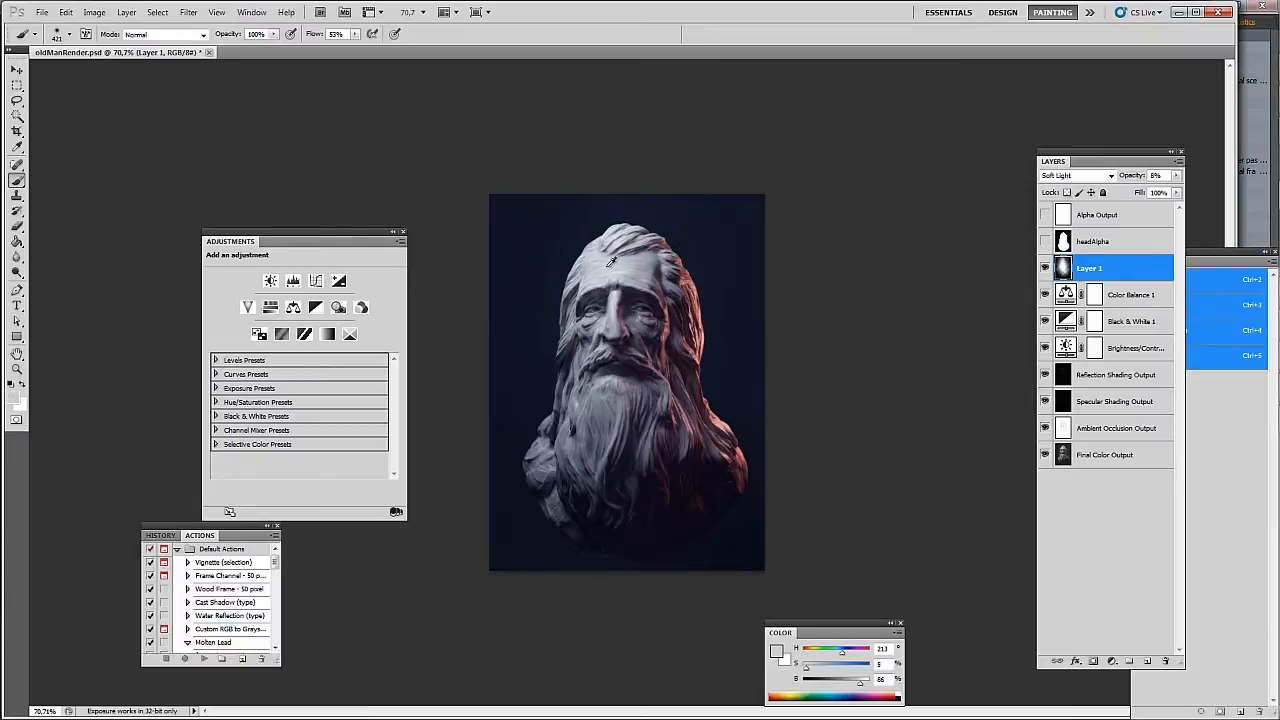
mouse_move(610, 262)
alt+shift+right_down()
mouse_move(640, 261)
mouse_move(614, 262)
alt+shift+right_up()
key(ctrl+shift+alt+n)
click(561, 231)
key(ctrl+z)
alt+right_drag(527, 247, 620, 246)
click(585, 207)
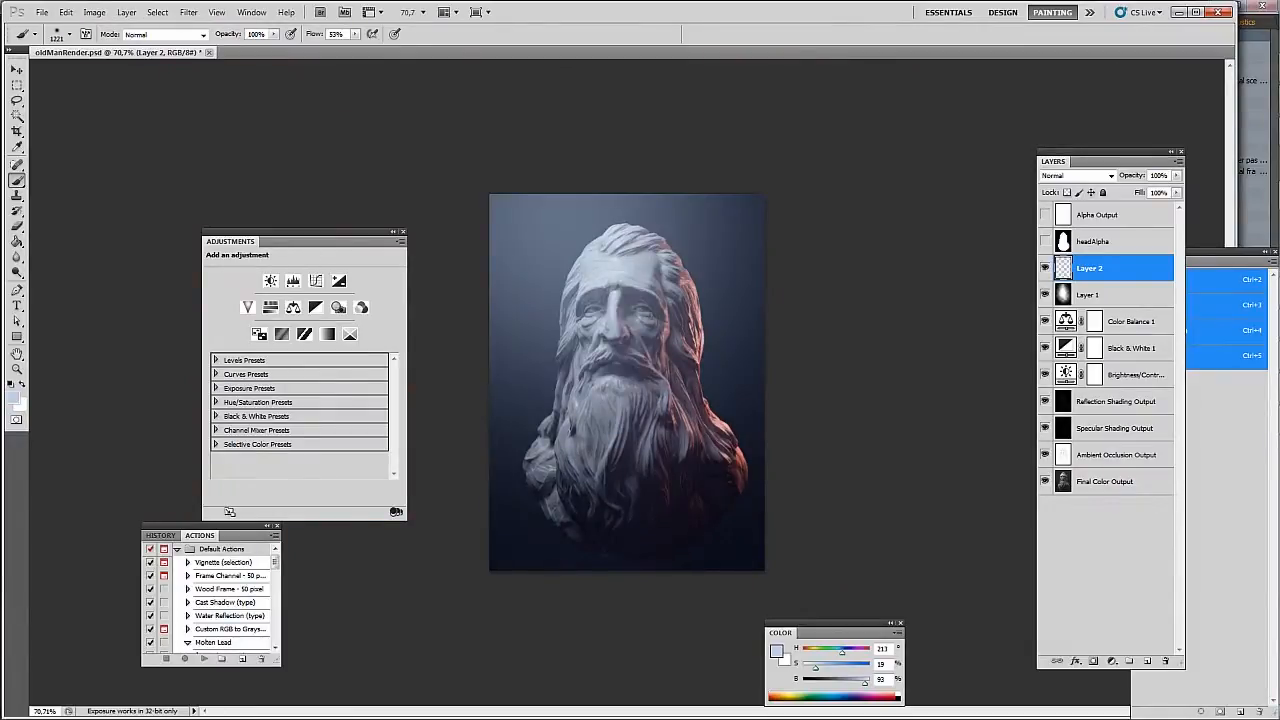
key(ctrl+z)
key(ctrl+z)
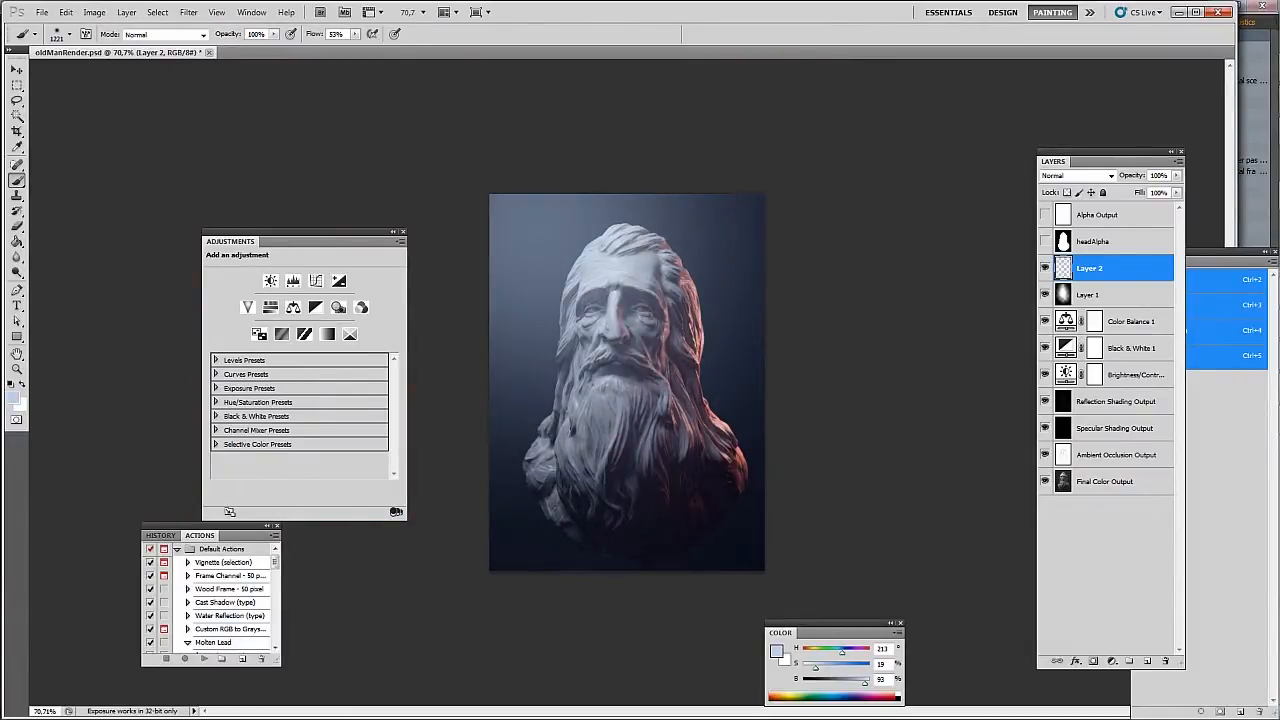
- Blend the blue glow layer as Screen at 29% opacity
click(1080, 173)
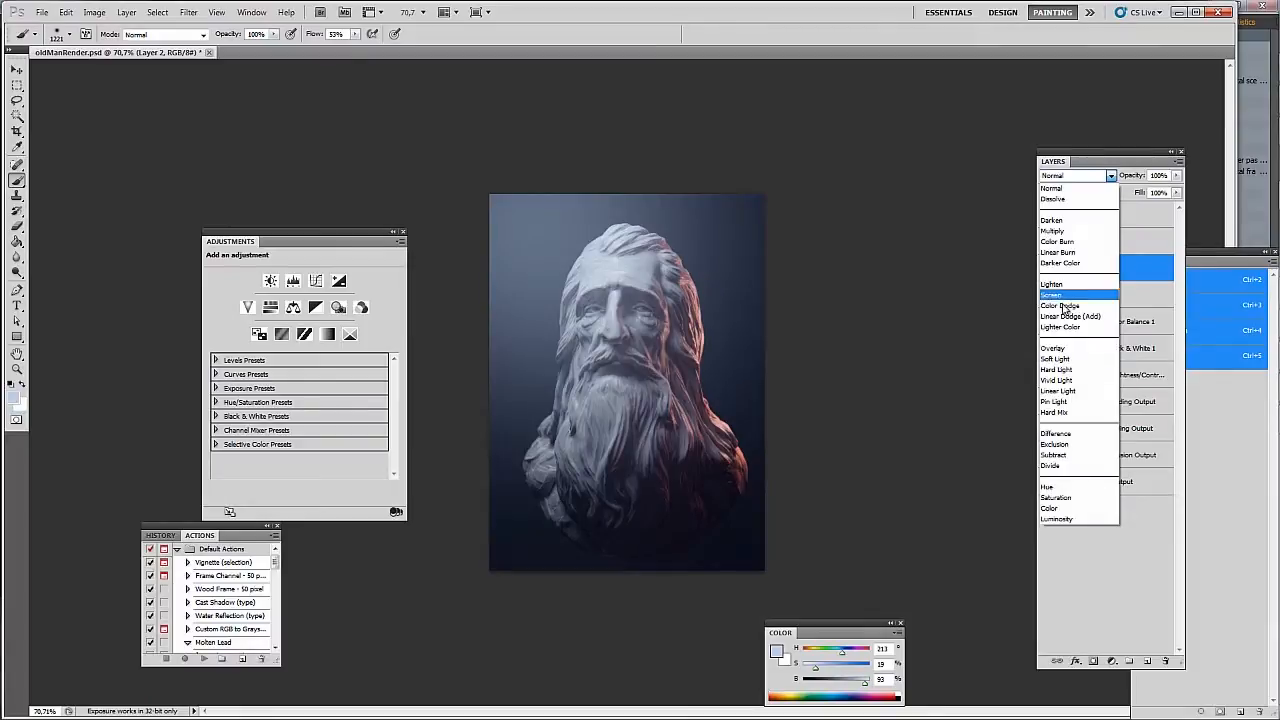
click(1059, 300)
drag(1132, 177, 1081, 193)
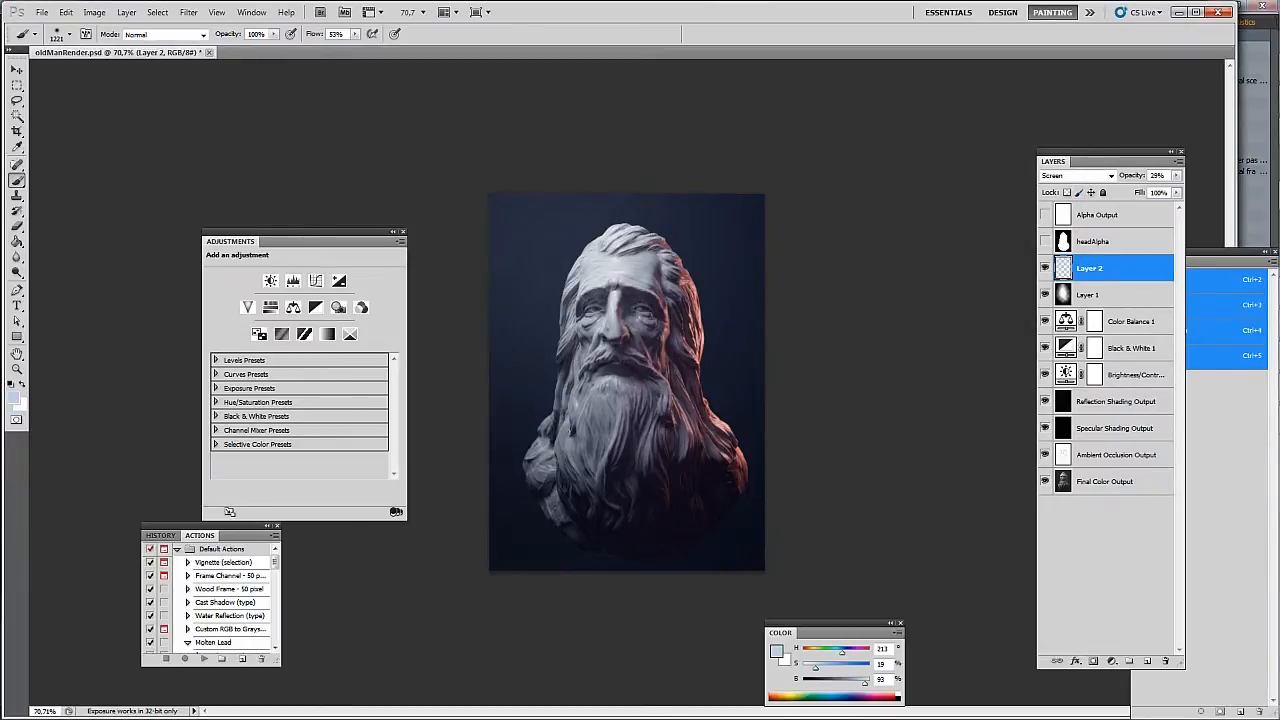
- Sample the reddish rim light from the hair and paint a soft glow along the right-hand background with an 893-pixel brush
alt+right_drag(703, 354, 554, 374)
alt+click(692, 317)
alt+right_drag(704, 319, 724, 311)
drag(764, 196, 822, 497)
alt+right_drag(749, 286, 768, 290)
drag(739, 189, 785, 483)
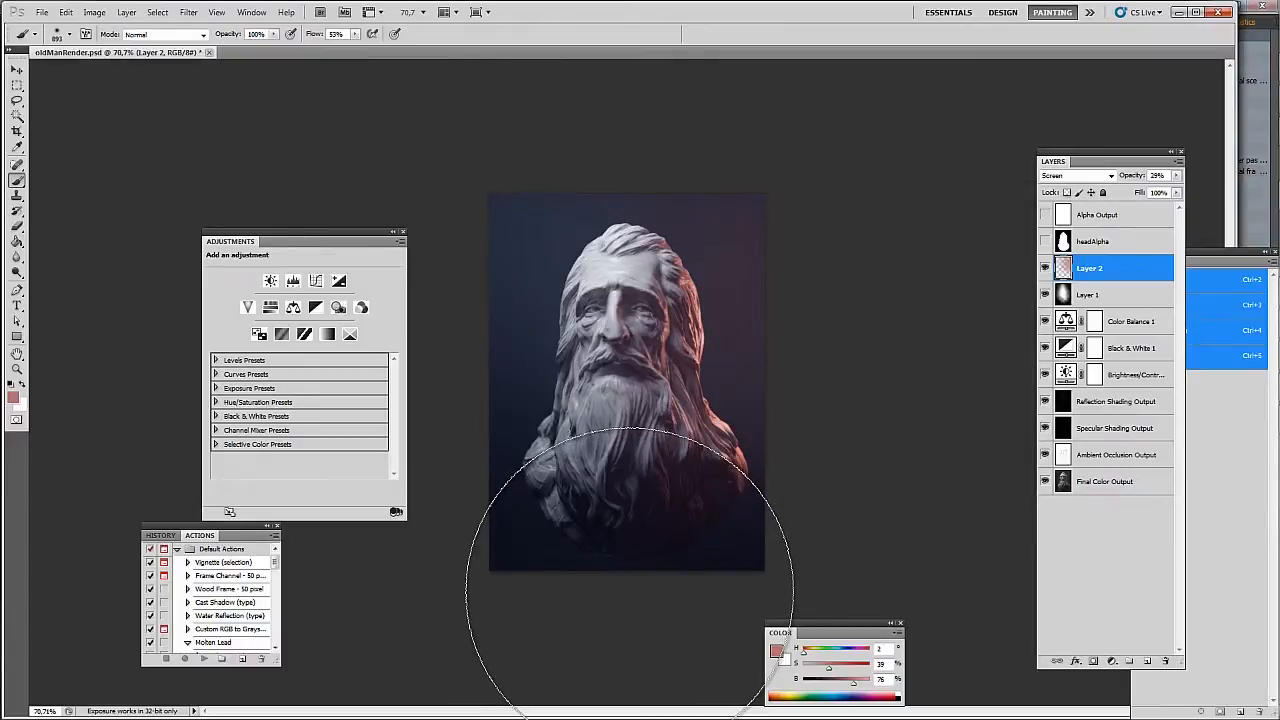
click(699, 563)
key(ctrl+z)
click(756, 554)
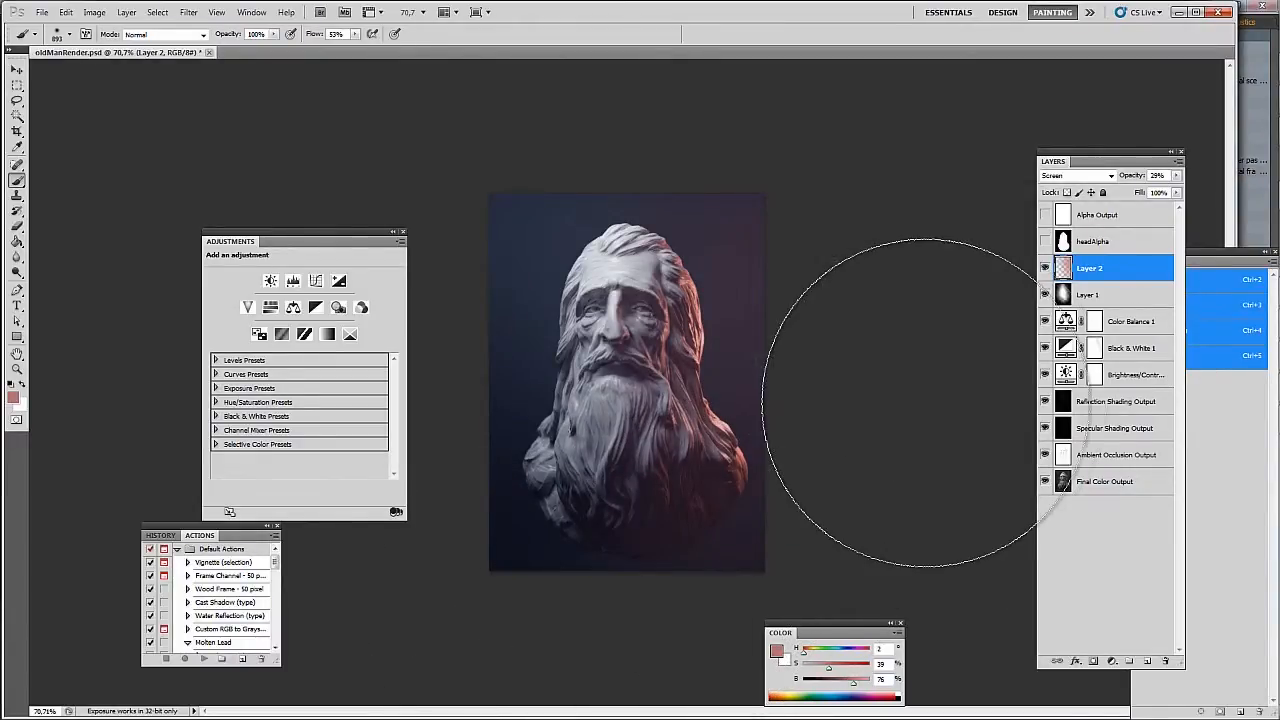
- Compare the finished composite with the raw Final Color Output render
click(1045, 481)
click(1045, 481)
click(1045, 481)
click(1045, 481)
click(1045, 481)
click(1045, 481)
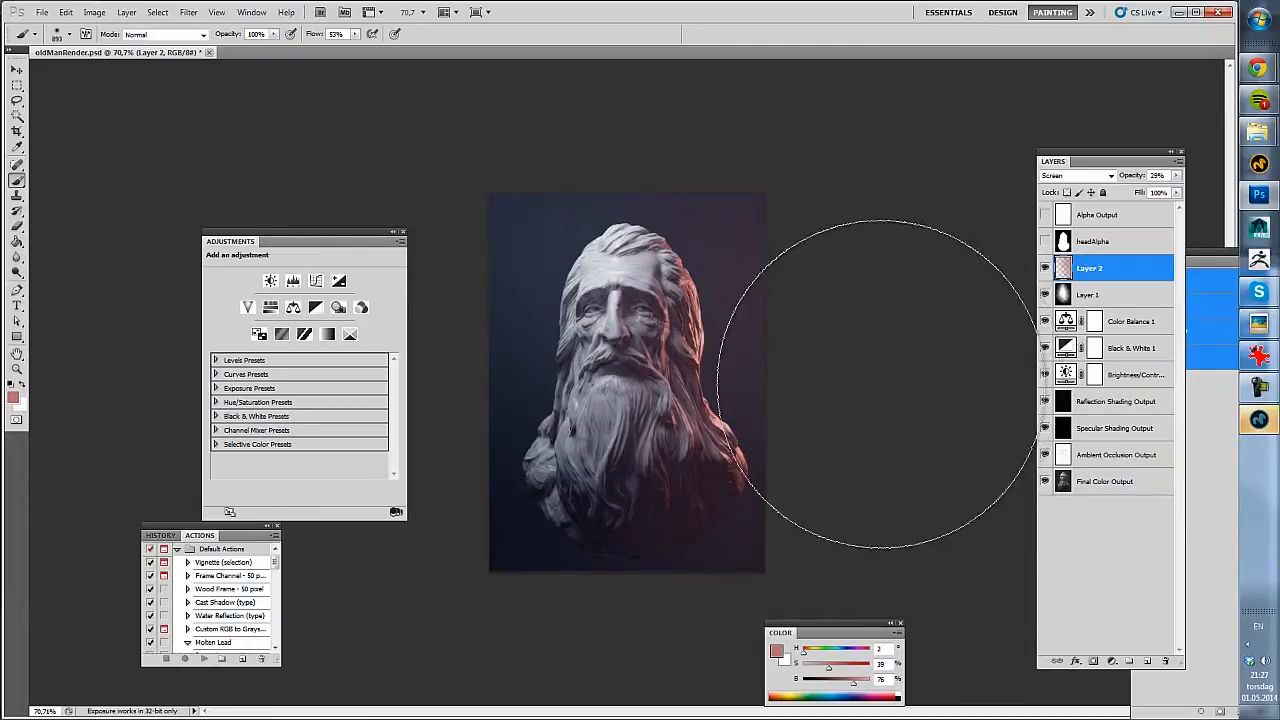
- Switch to a 26-pixel brush
right_click(715, 400)
click(750, 431)
click(826, 362)
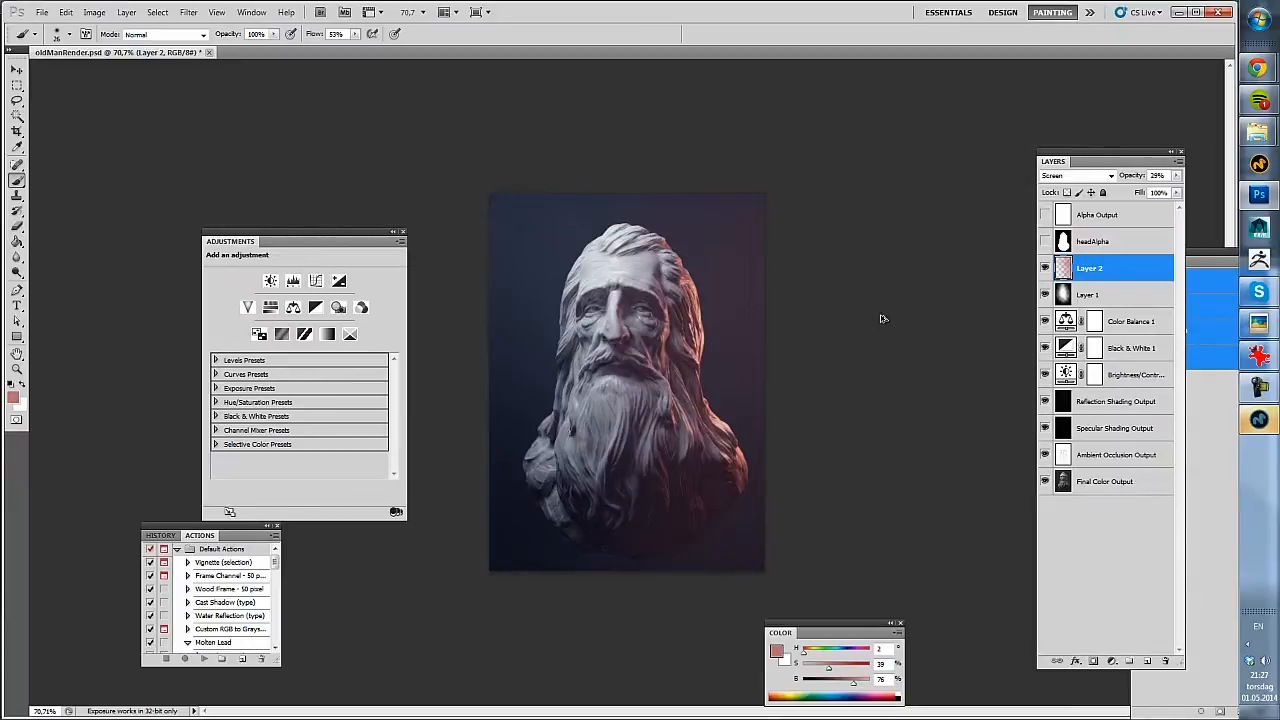
- Merge all visible layers into a new layer and sharpen it with Unsharp Mask at 30%, radius 1.0 pixels, threshold 0
key(ctrl+alt+shift+e)
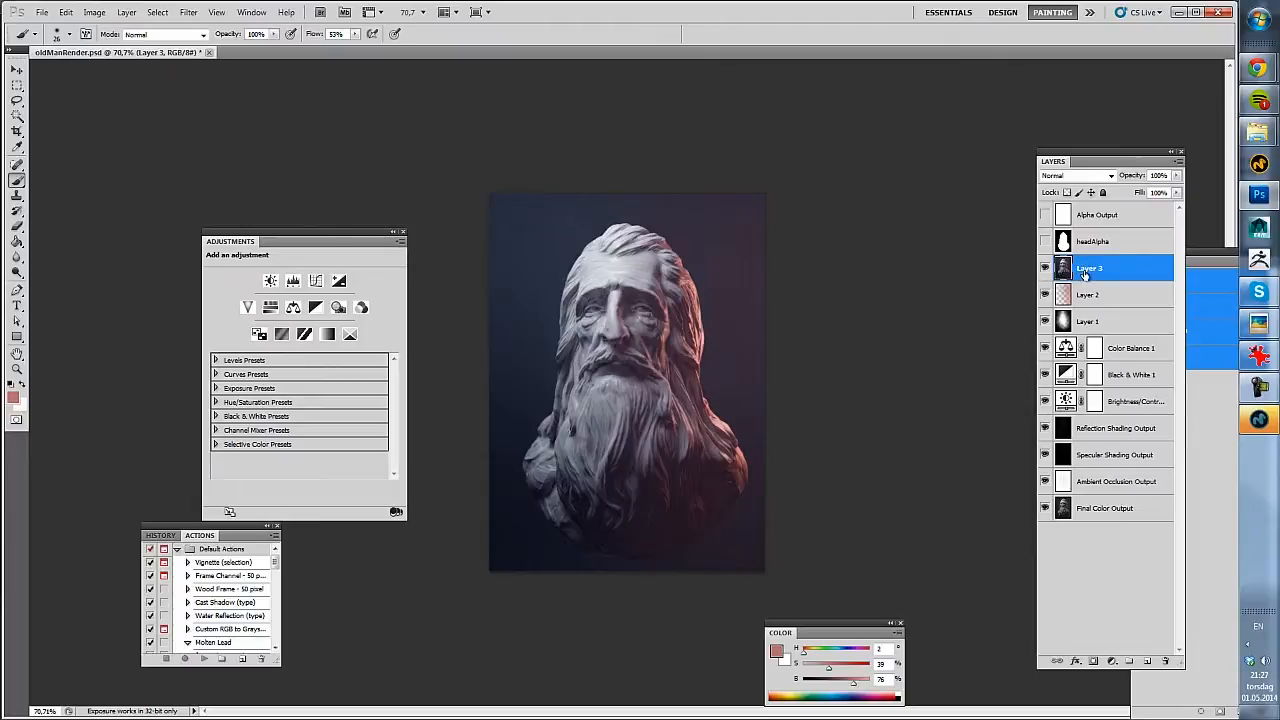
click(189, 12)
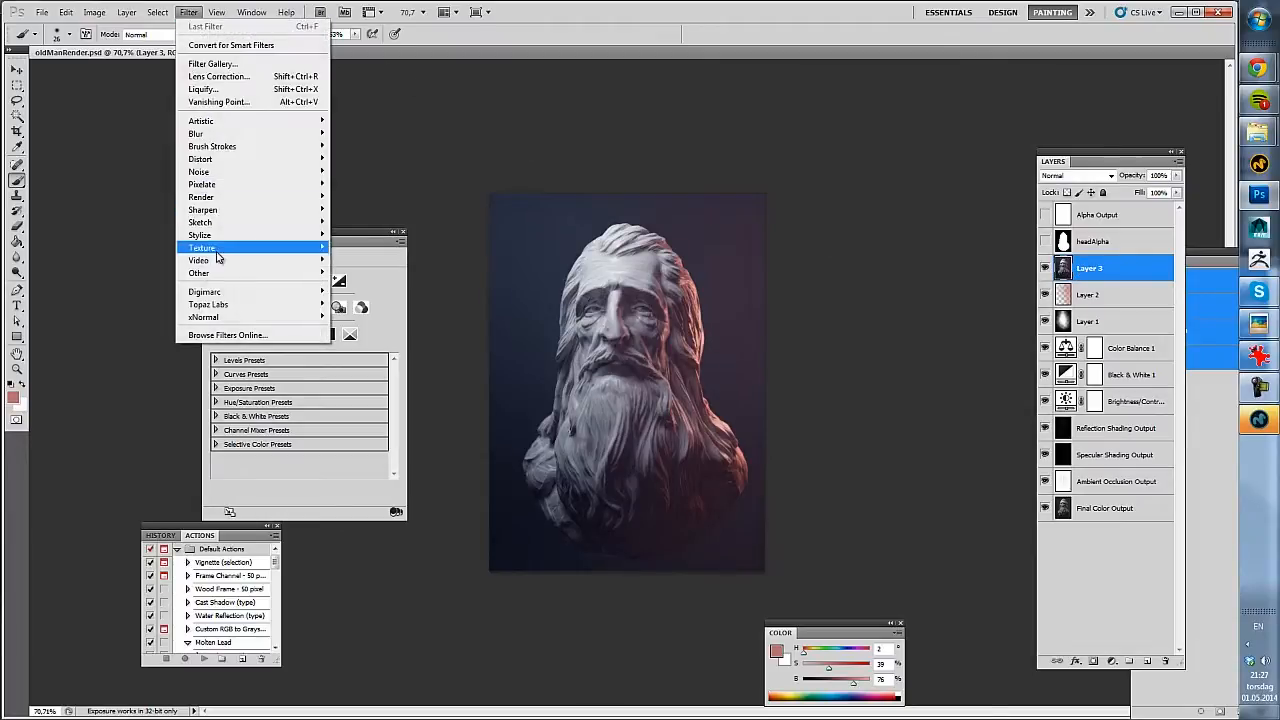
mouse_move(241, 212)
click(136, 260)
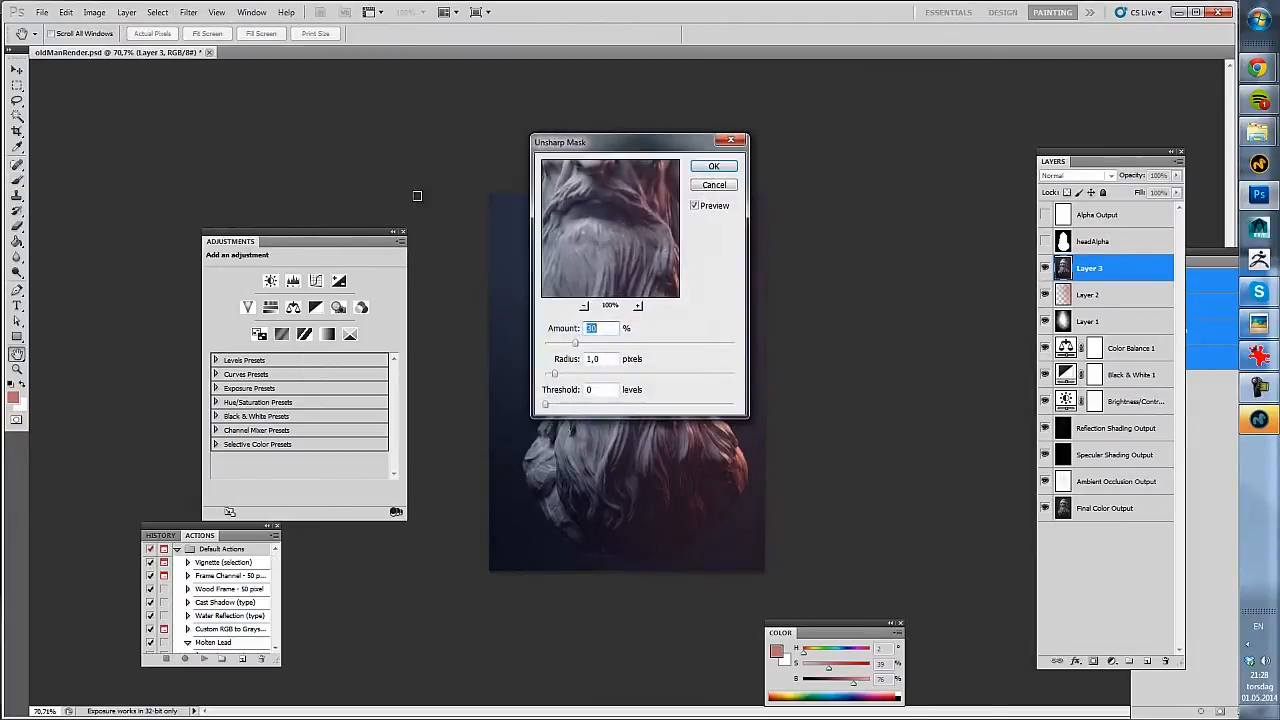
key(Return)
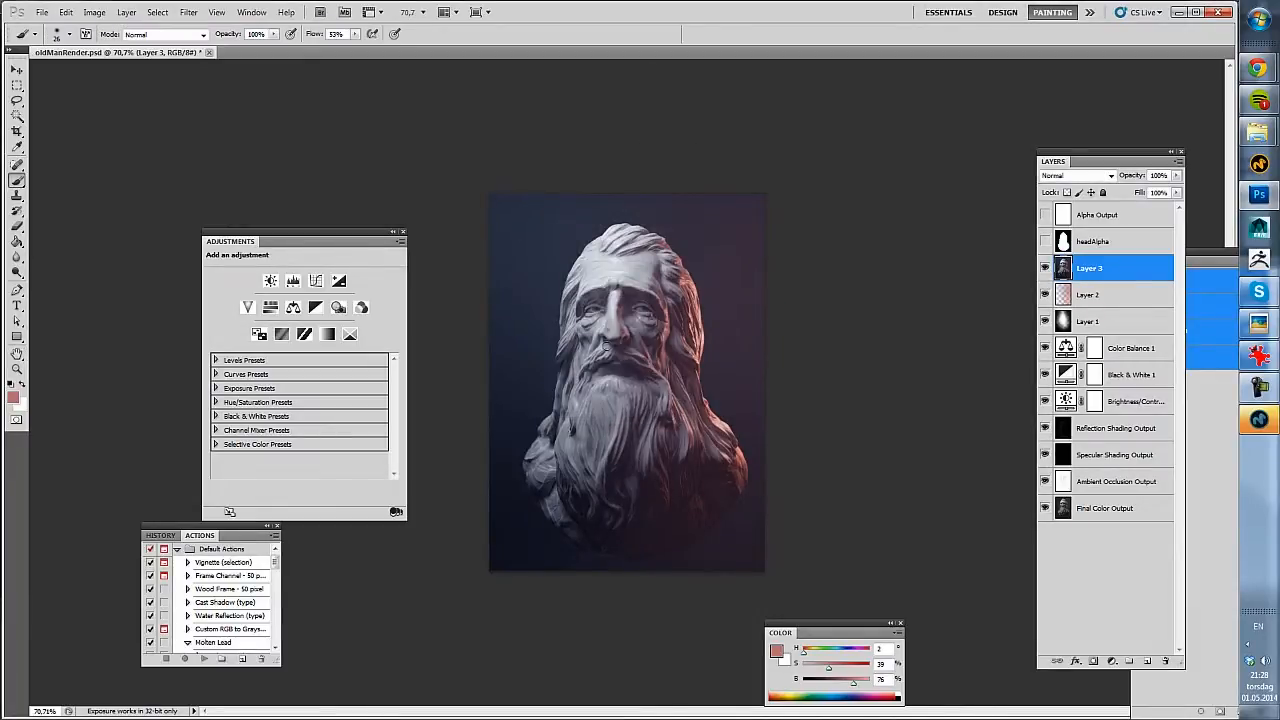
- Compare the face detail close up with and without the sharpened layer
scroll(636, 328, up, 2)
scroll(636, 328, up, 2)
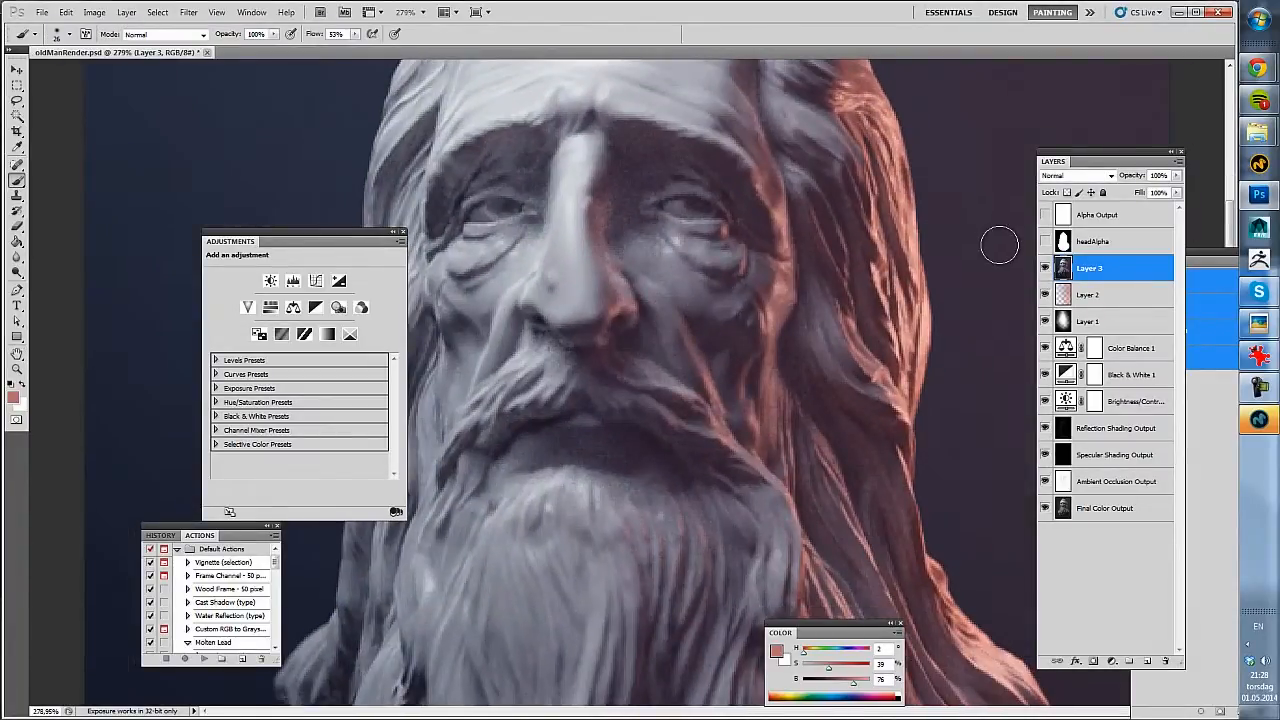
click(1045, 268)
click(1046, 269)
ctrl+drag(838, 306, 772, 322)
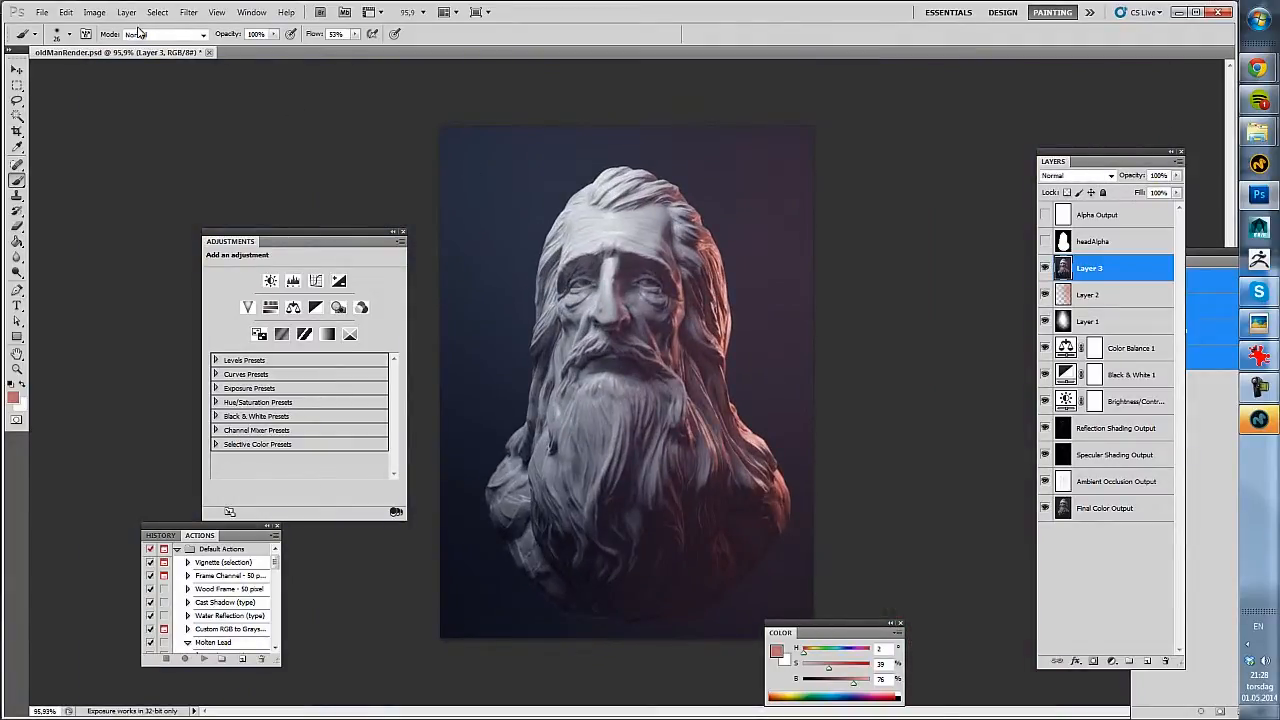
- Apply the Add Noise filter twice to the merged layer with 2% Gaussian, non-monochromatic noise
click(190, 12)
mouse_move(210, 172)
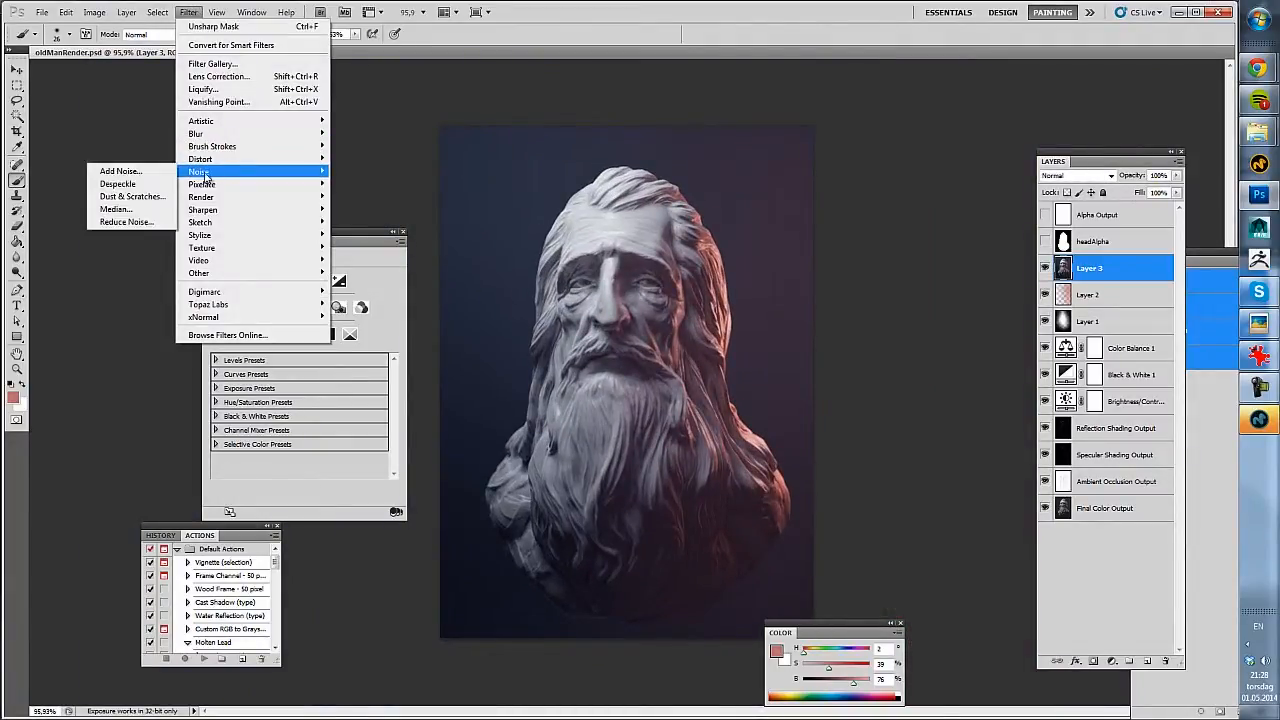
click(120, 172)
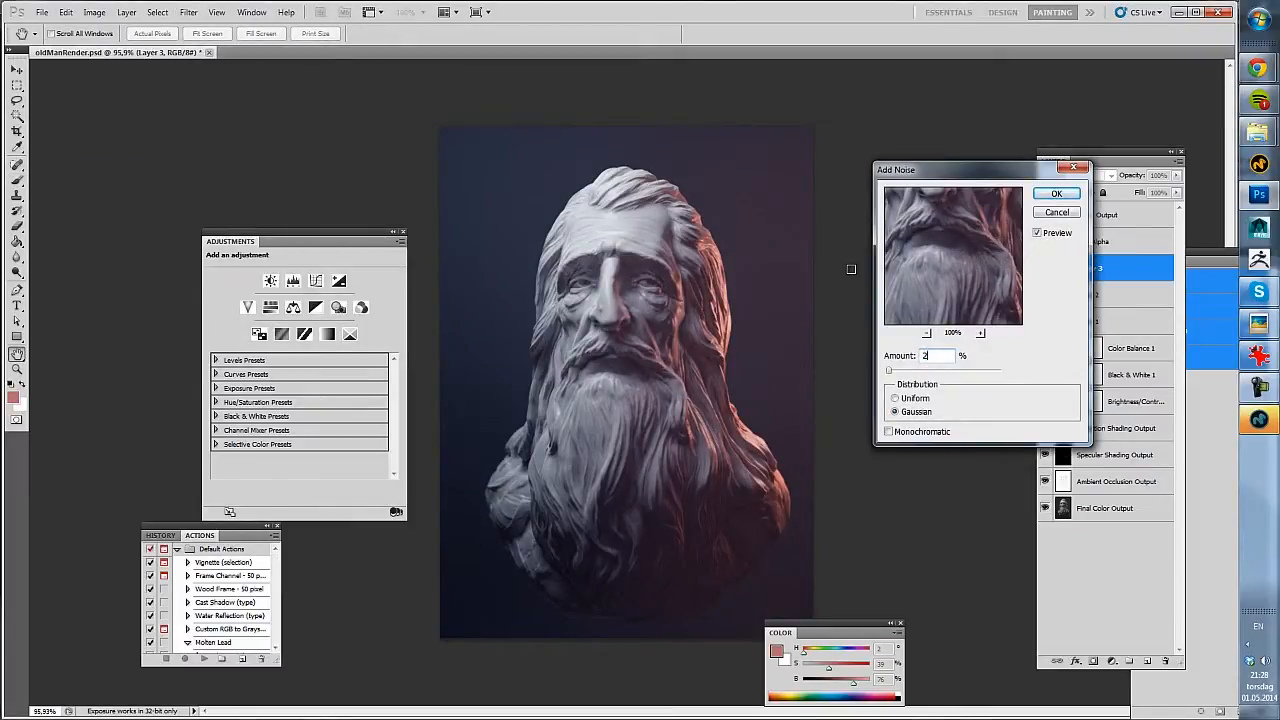
key(Return)
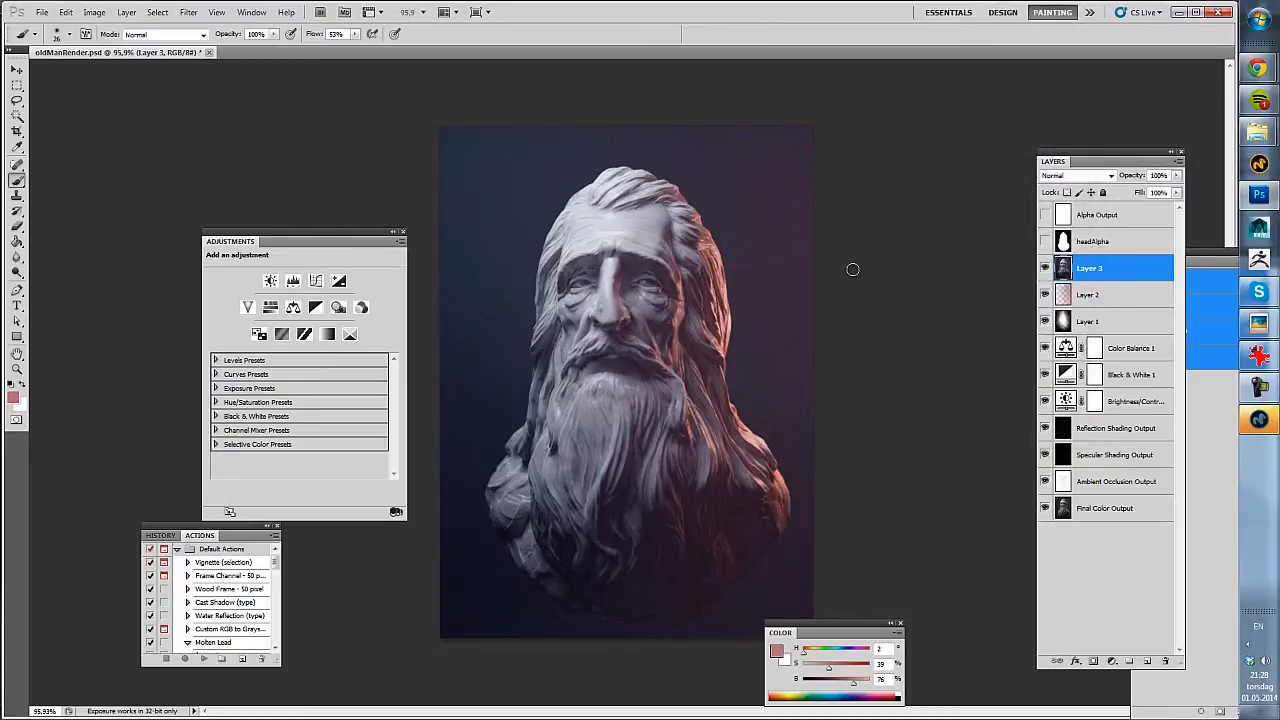
key(ctrl+minus)
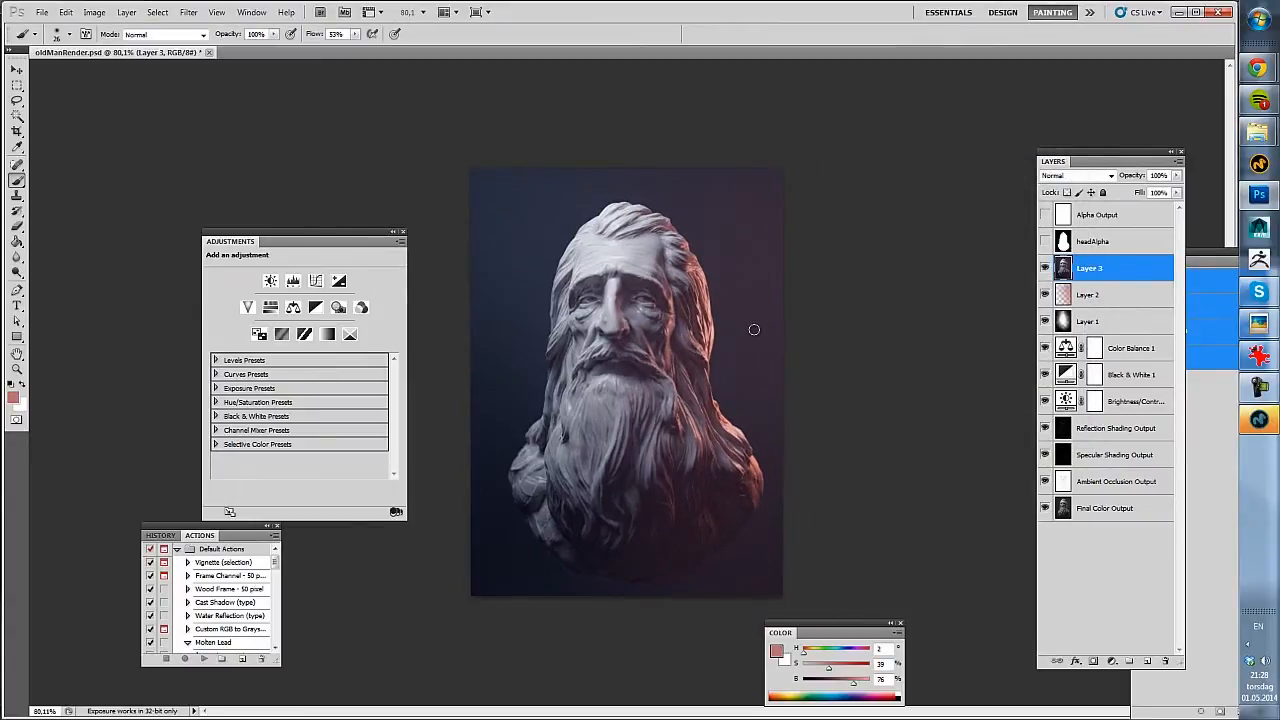
key(ctrl+alt+f)
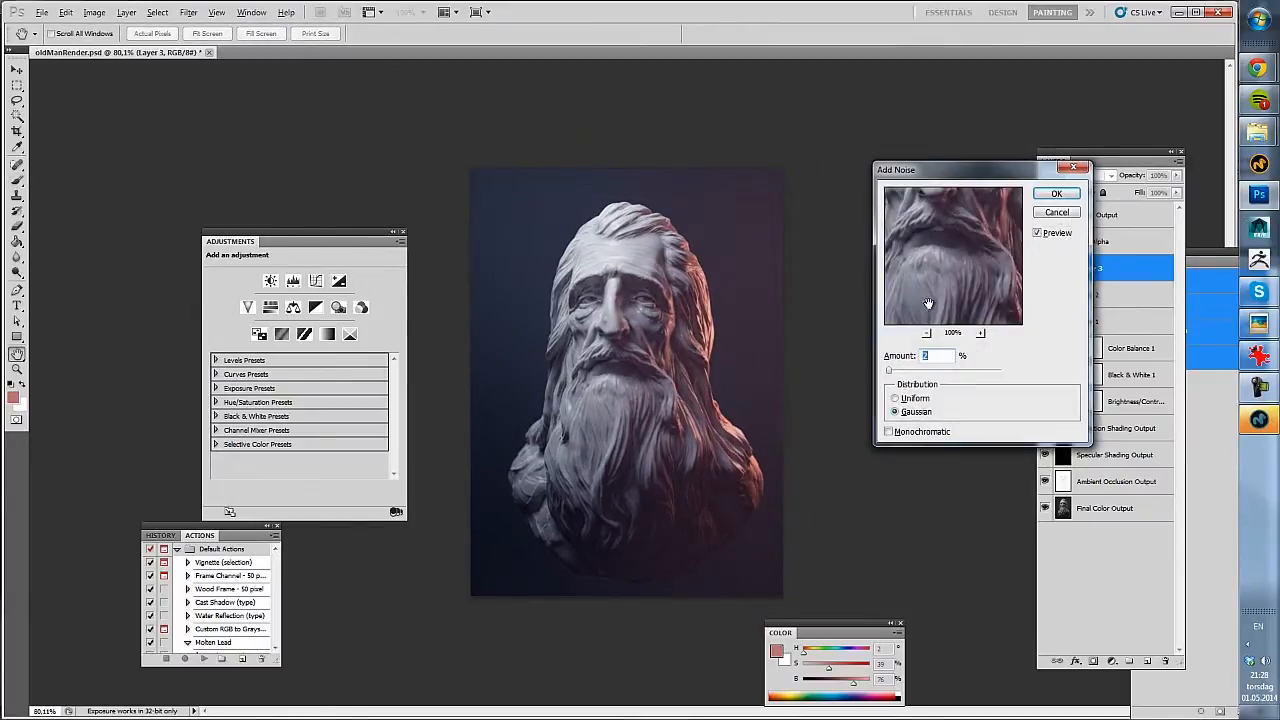
key(Return)
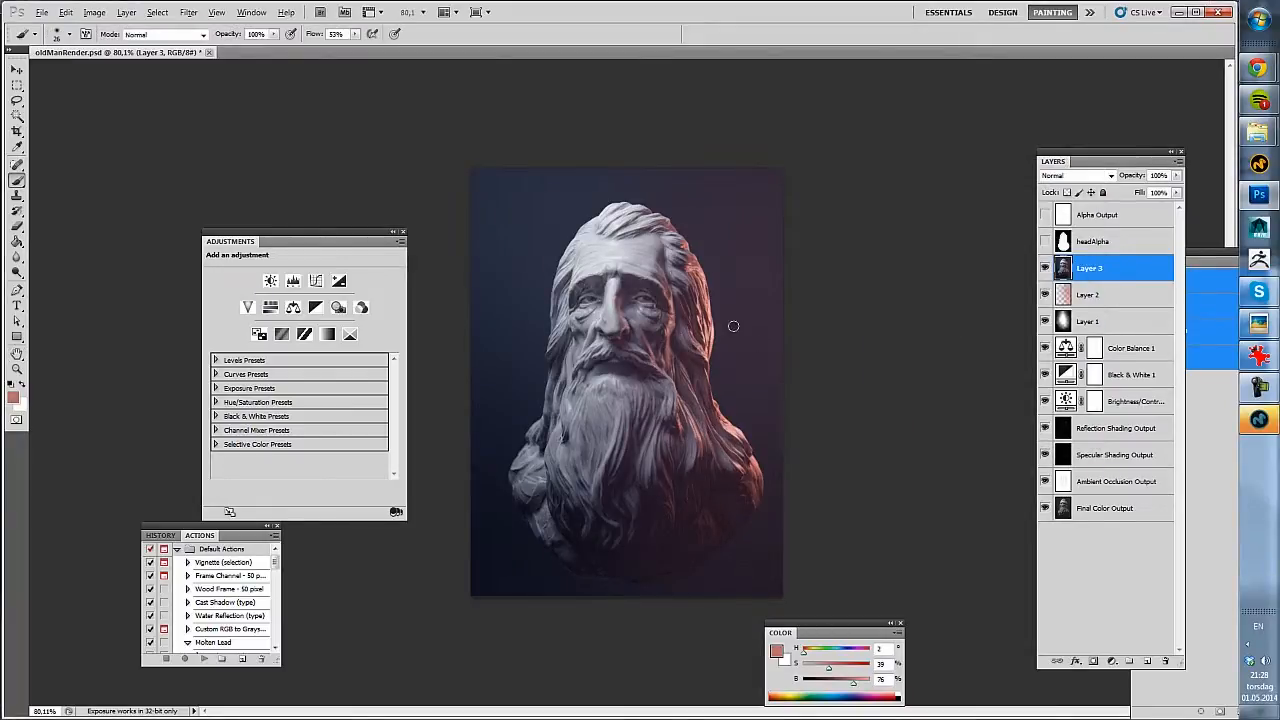
- Open the Lens Correction filter's custom settings for the merged layer and set the Red/Cyan Fringe to -85.71
click(189, 12)
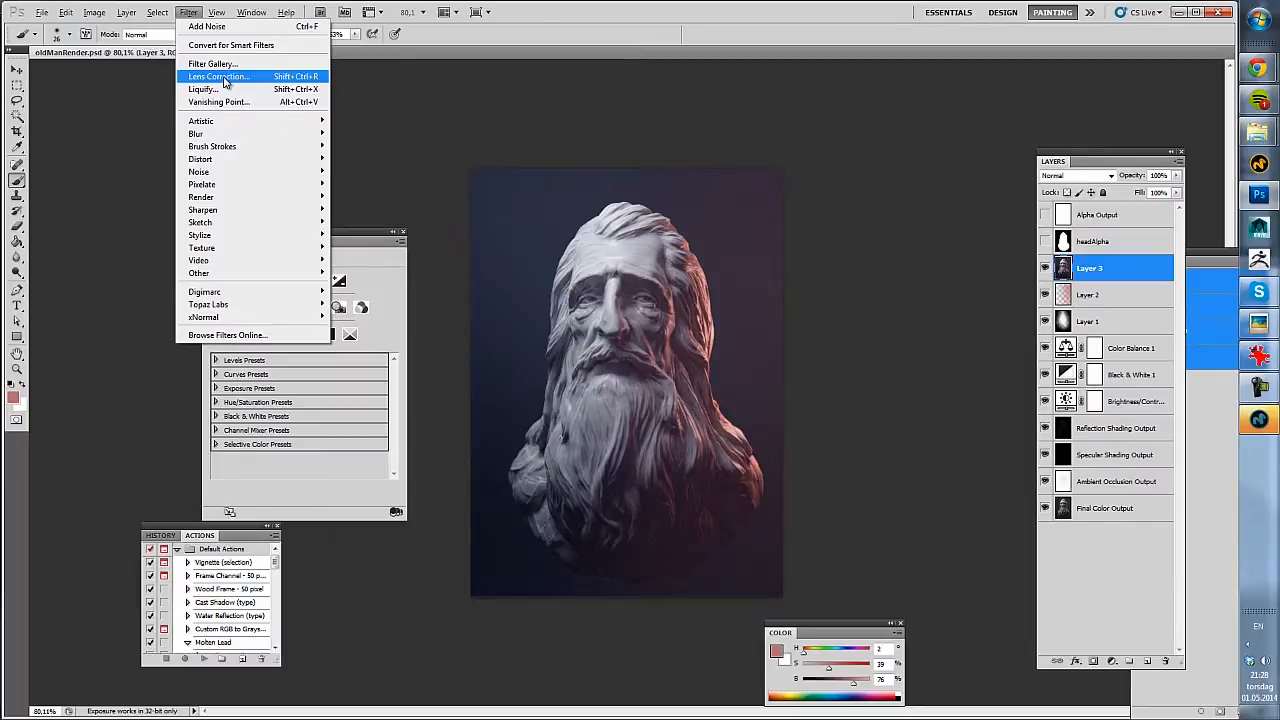
key(Escape)
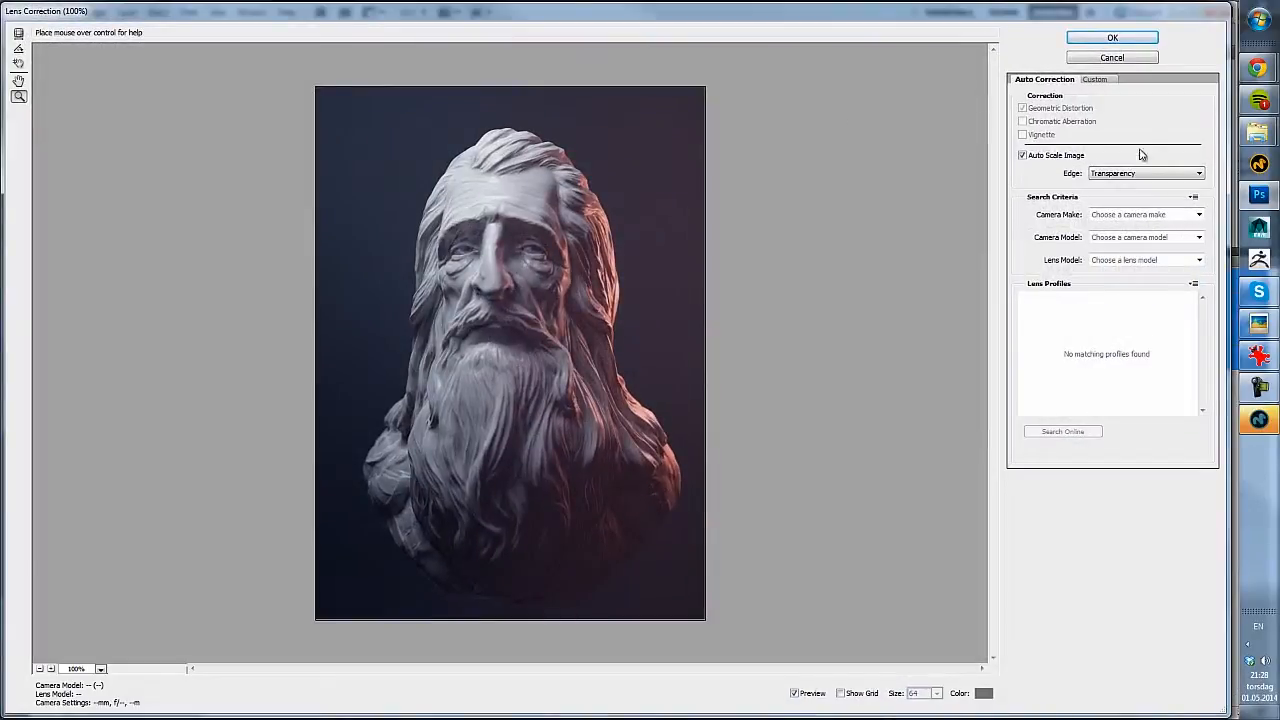
click(1097, 79)
drag(1110, 189, 1041, 195)
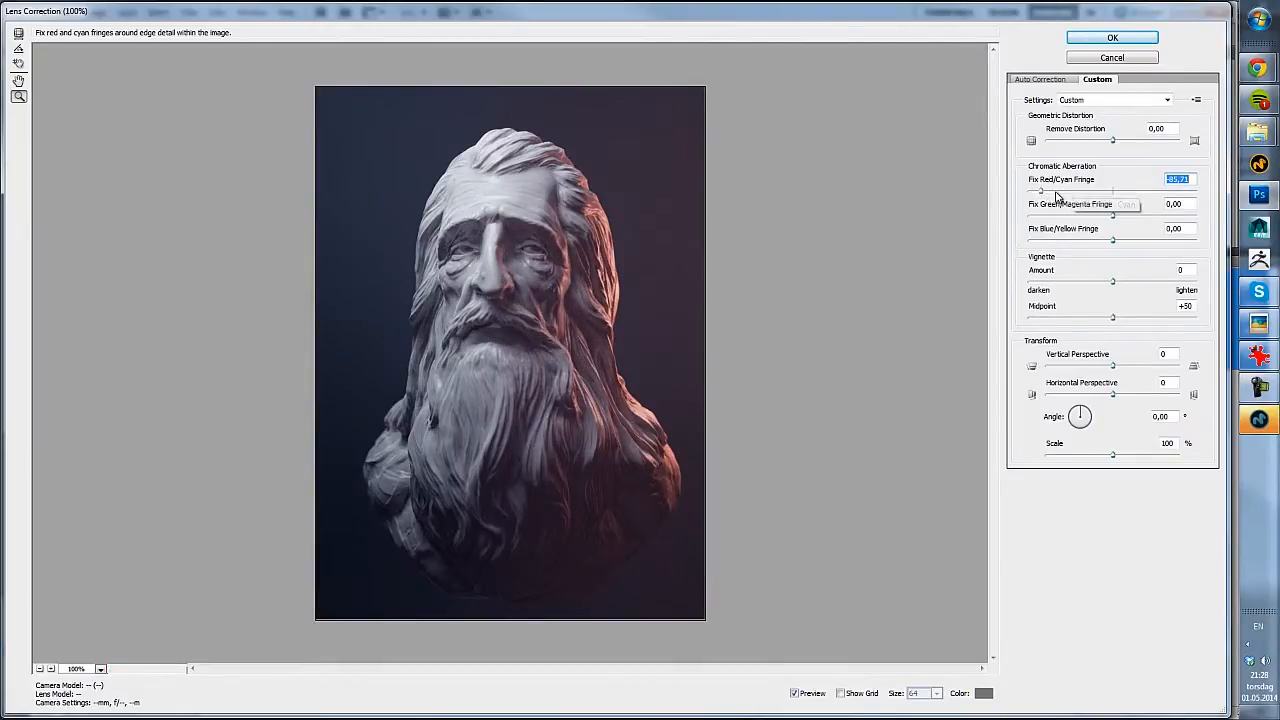
- Examine the color fringing along the bust's shoulder, beard and hair edges close up
click(414, 466)
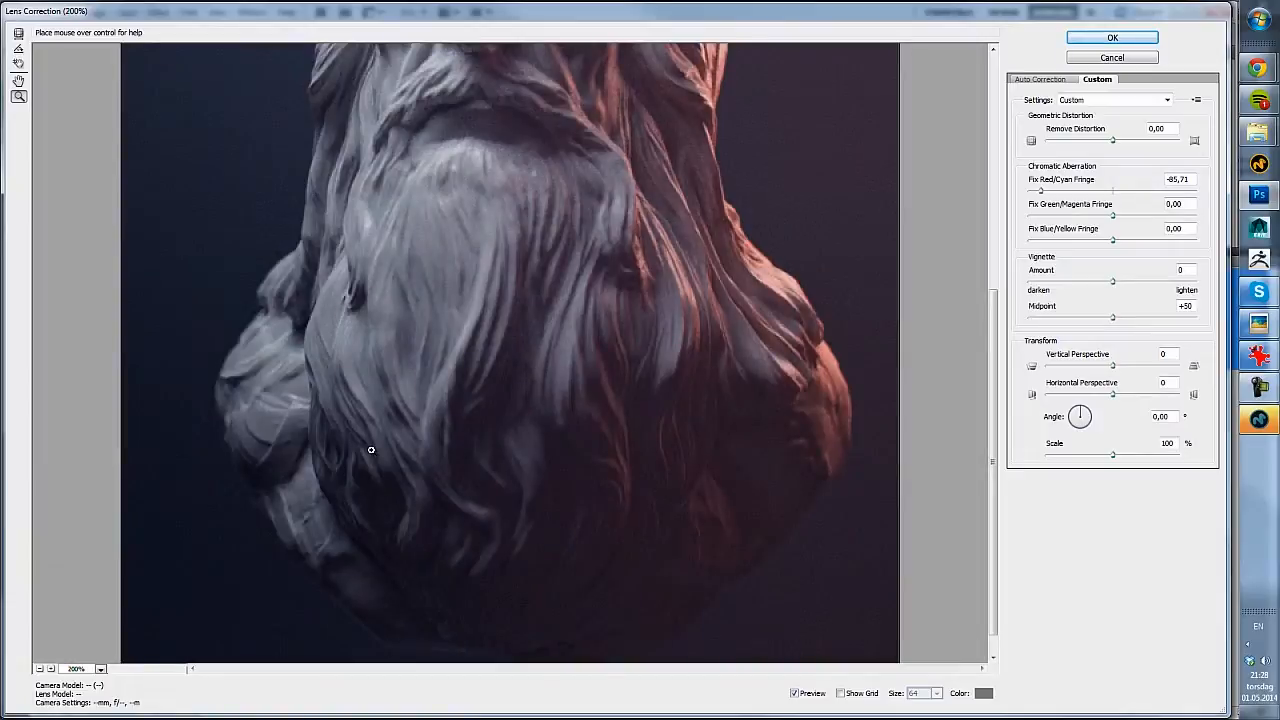
click(302, 385)
click(289, 340)
click(342, 336)
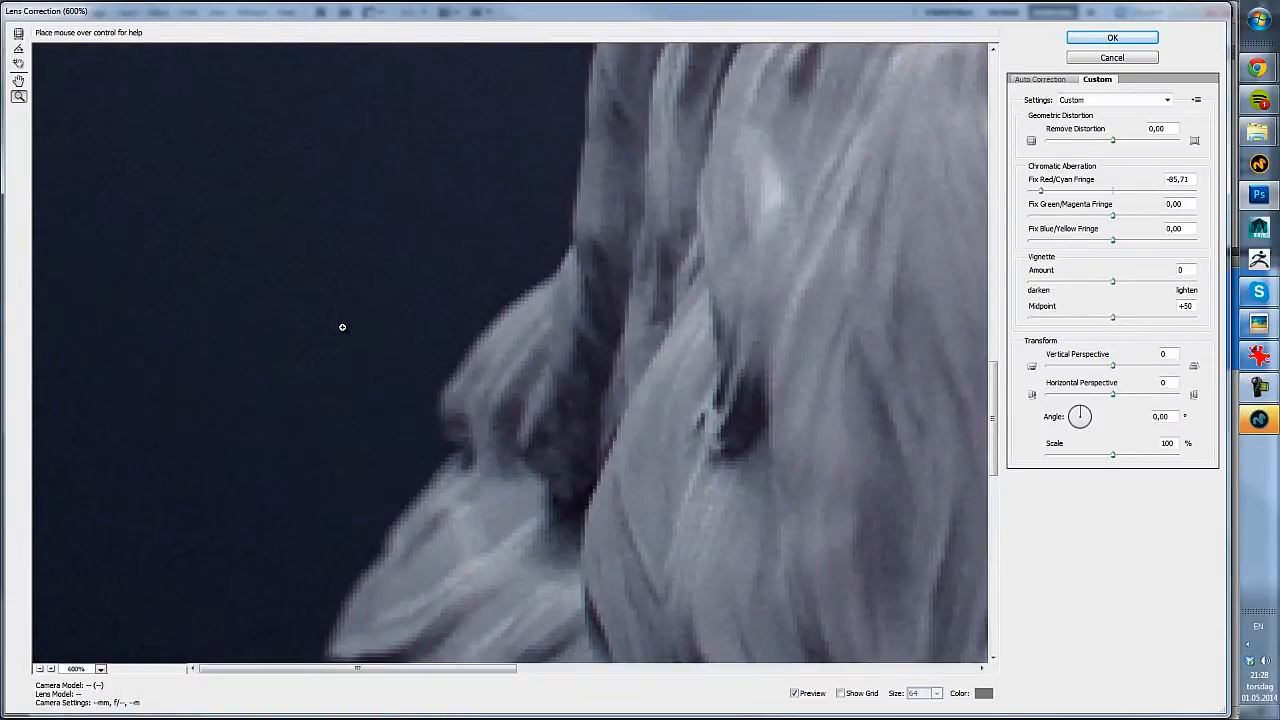
alt+click(443, 303)
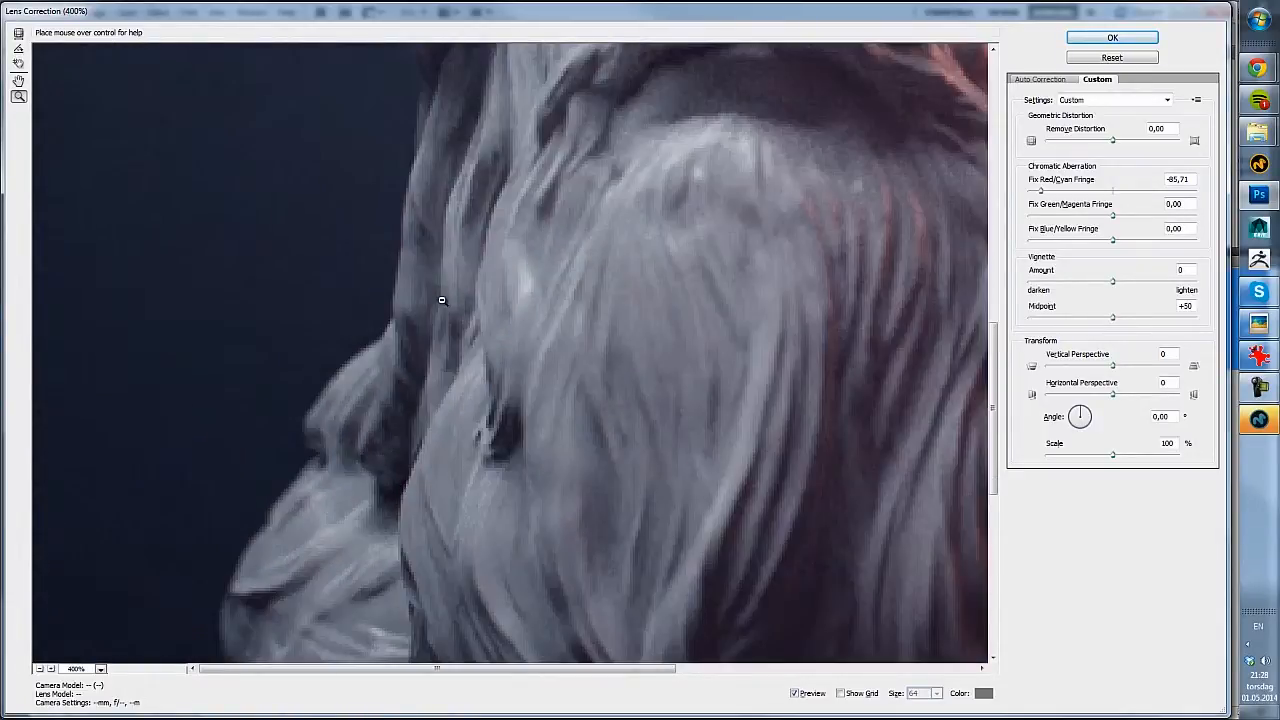
alt+click(443, 305)
alt+click(477, 292)
click(477, 292)
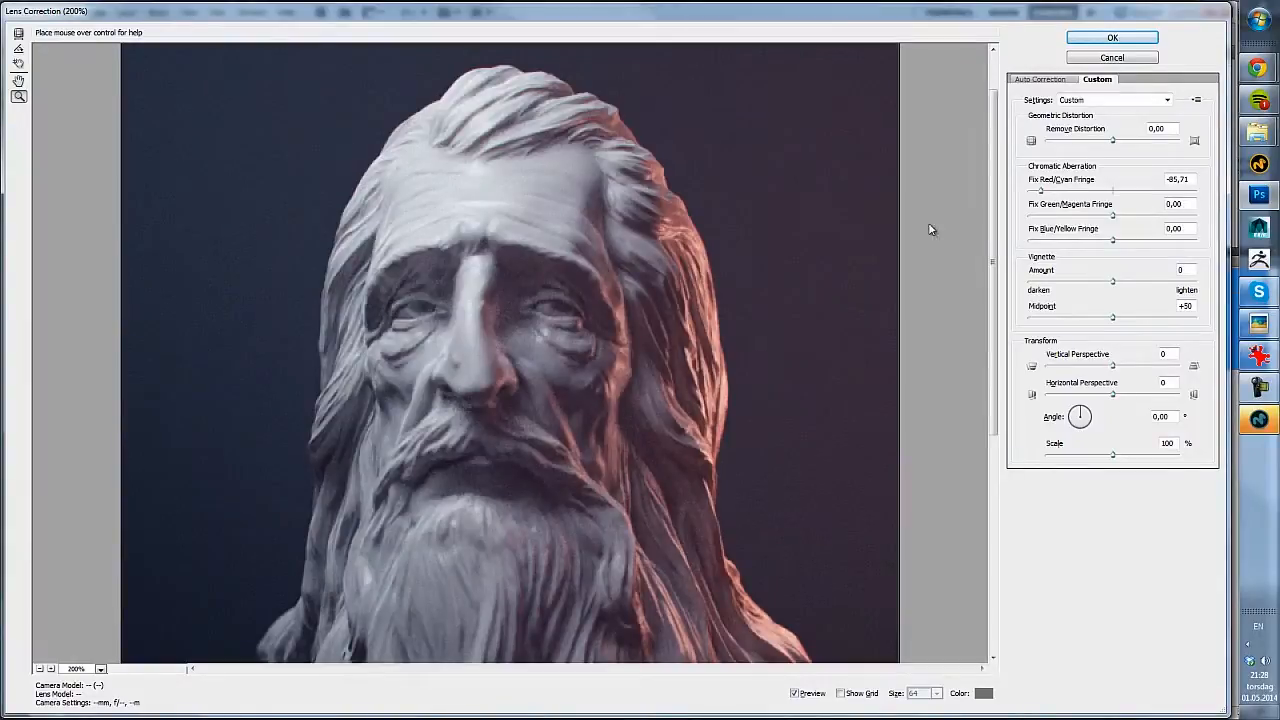
- Set Red/Cyan Fringe to -1.59 and Green/Magenta Fringe to -73.81, check the hair edges, and apply the lens correction
drag(1040, 190, 1210, 190)
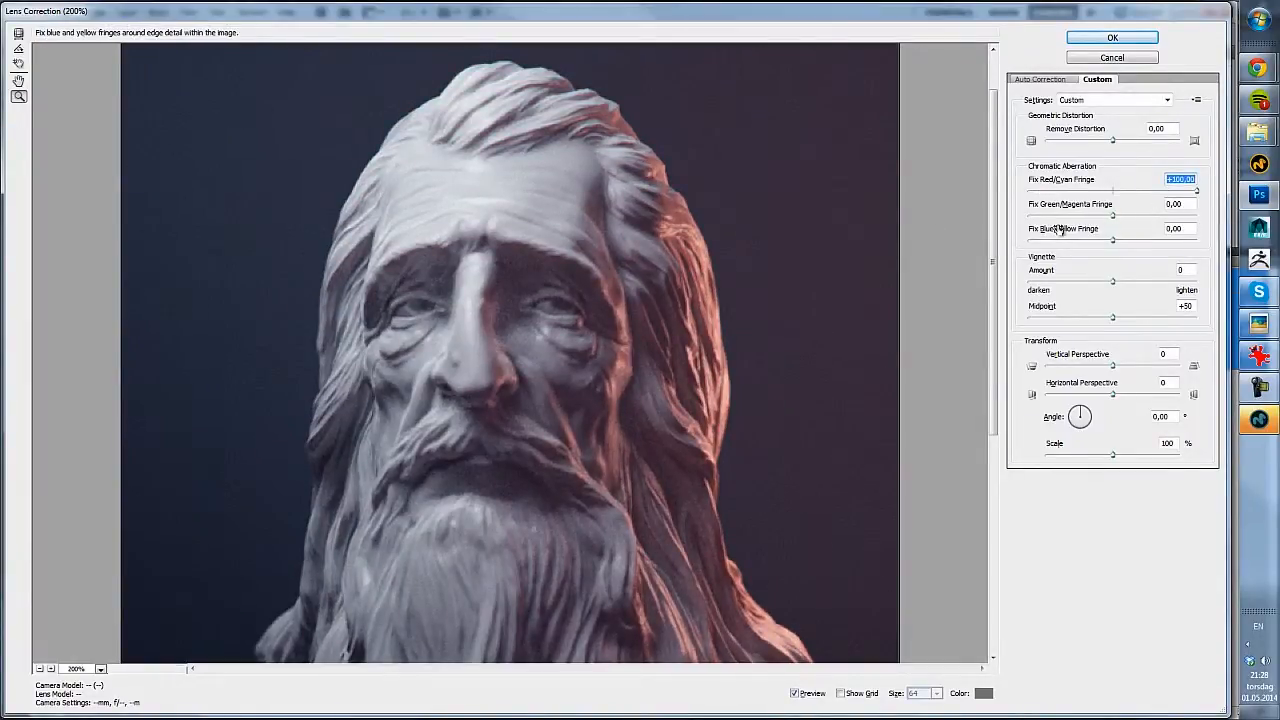
drag(1110, 215, 1067, 216)
drag(1160, 191, 1054, 215)
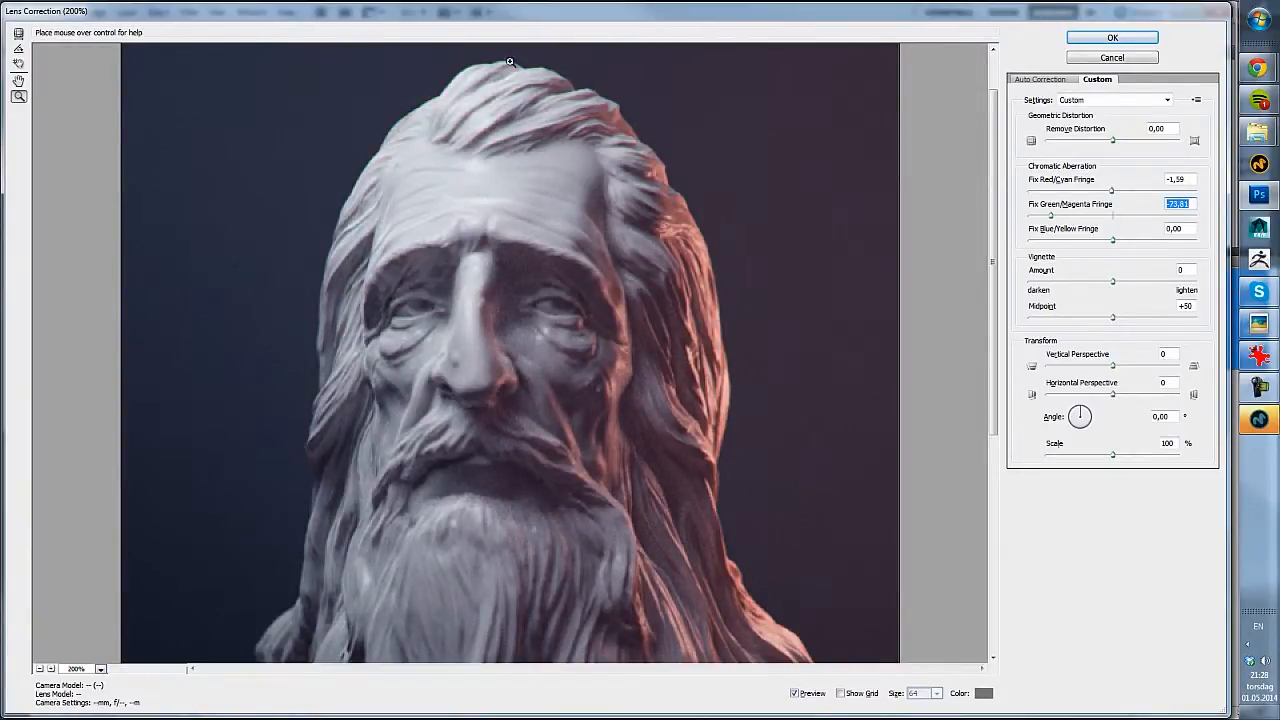
click(443, 157)
click(443, 157)
click(490, 279)
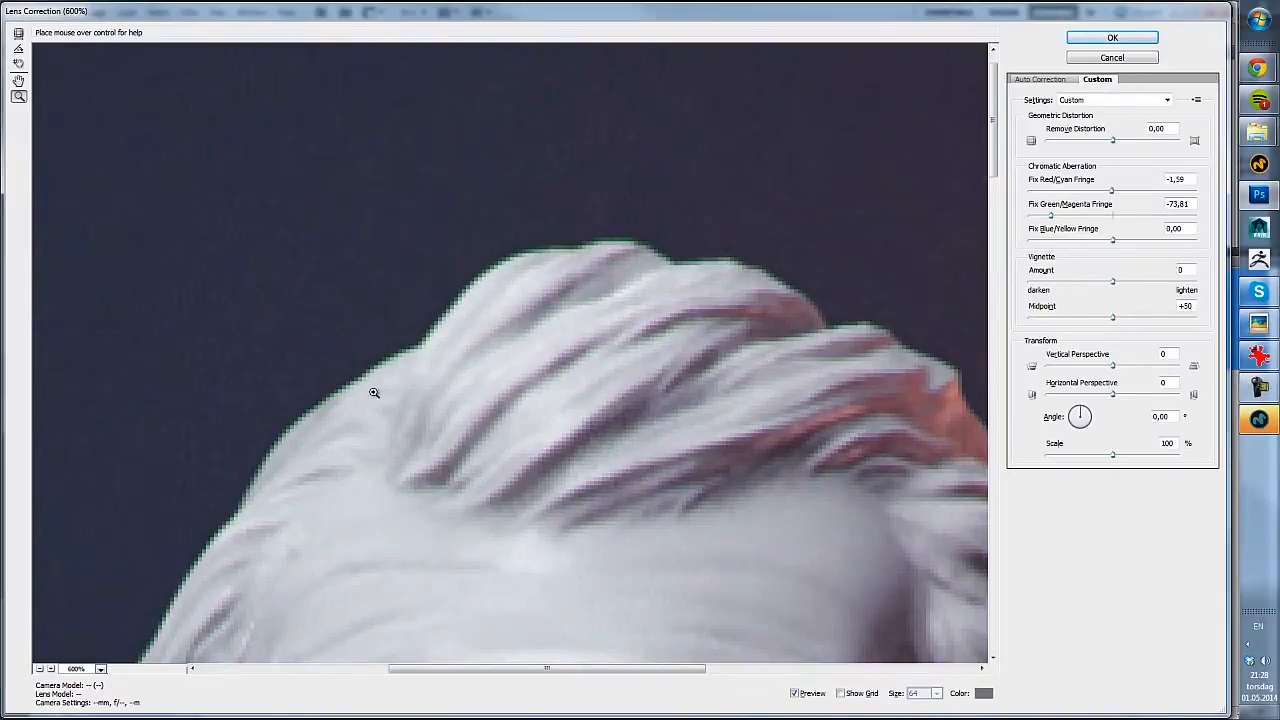
alt+click(577, 349)
alt+click(574, 349)
alt+click(574, 349)
alt+click(574, 349)
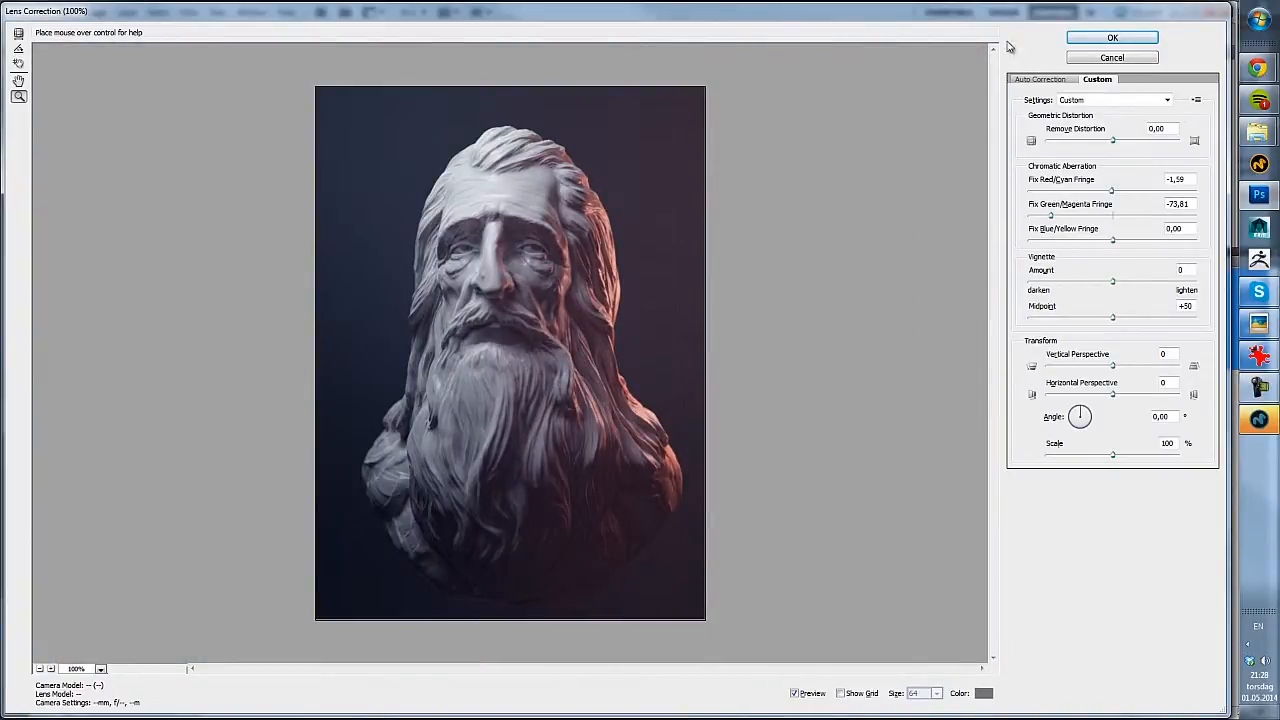
click(1084, 40)
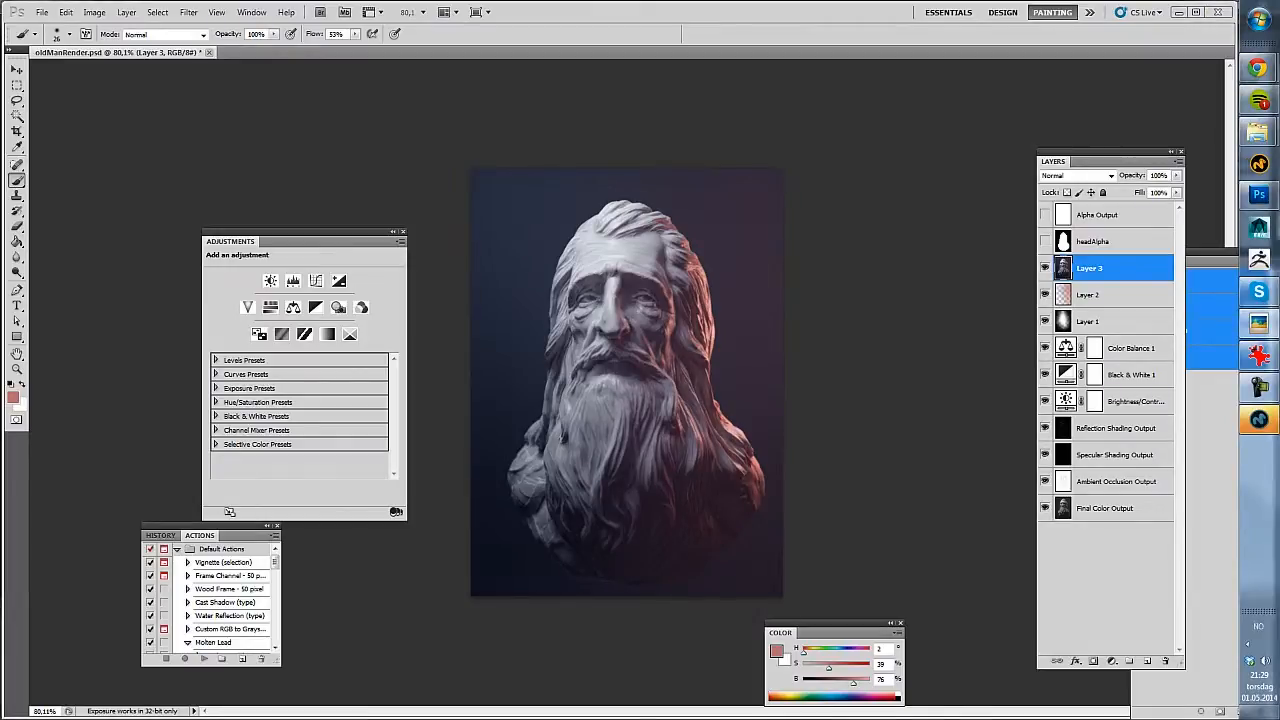
- Bring up BeardedMan_CompleteBranded.png in the Picasa viewer and shrink it beside the composite for comparison
click(1258, 323)
drag(851, 73, 874, 60)
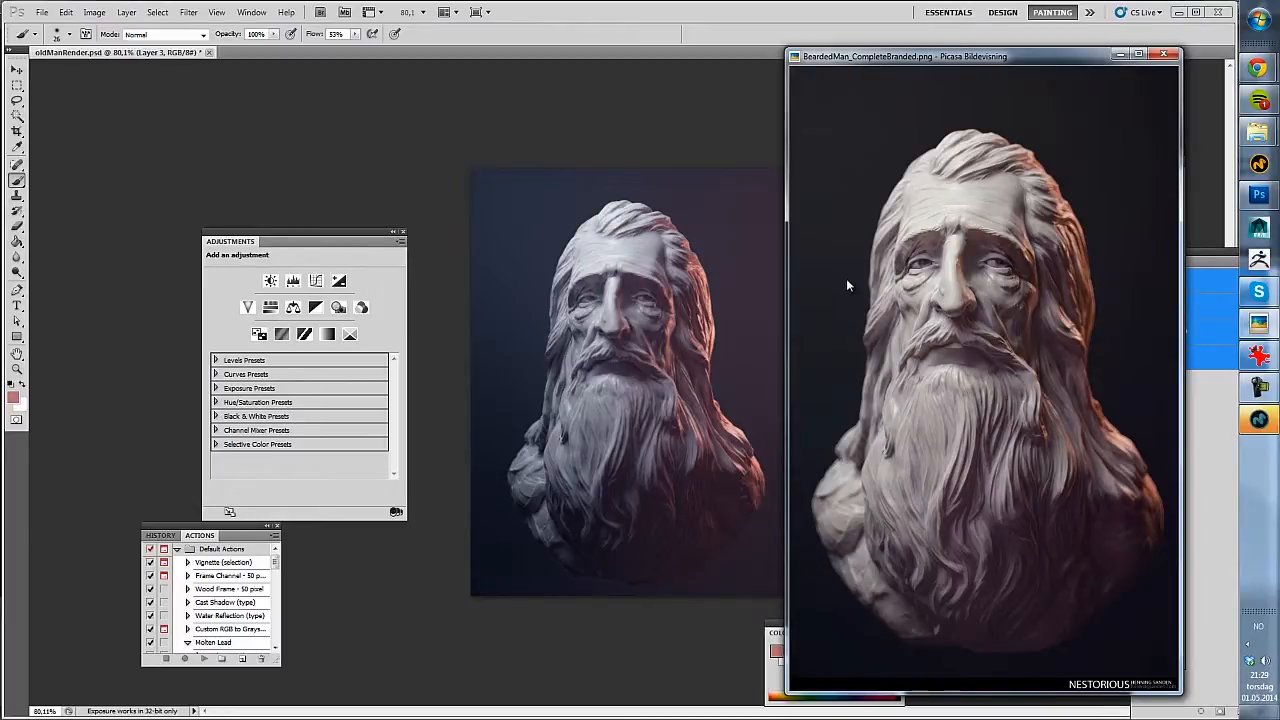
scroll(872, 295, down, 3)
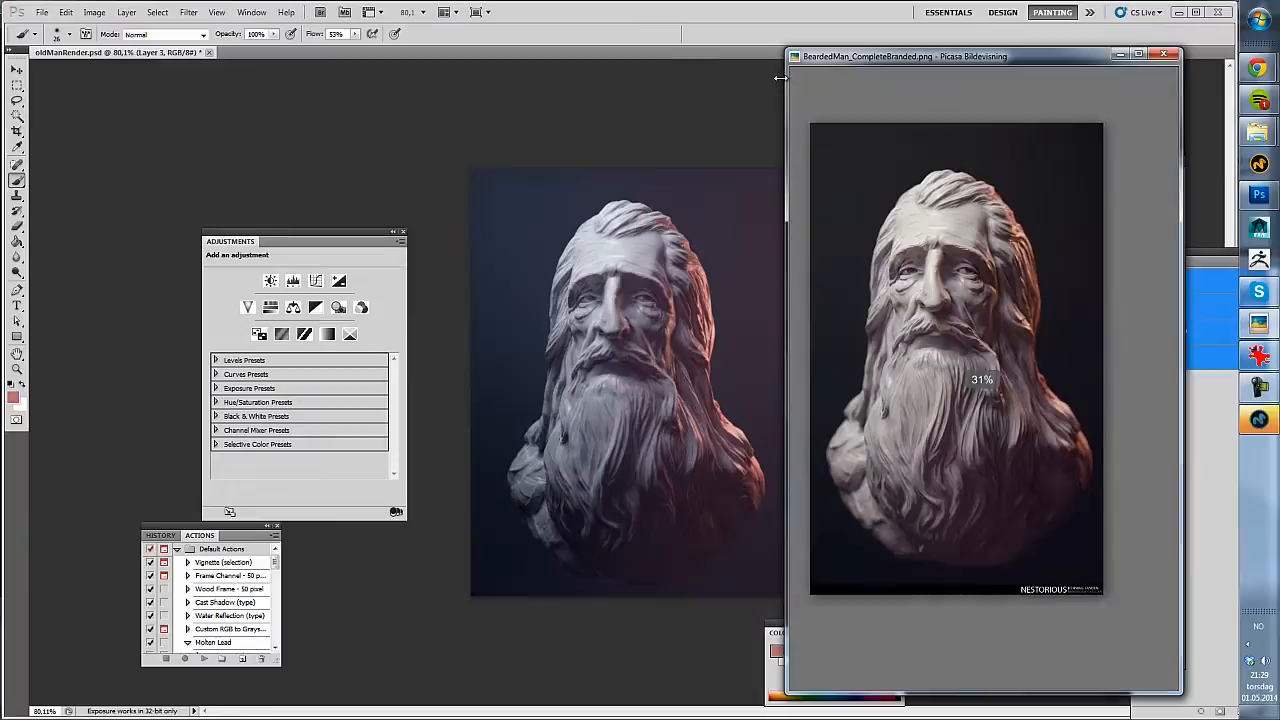
drag(787, 48, 814, 146)
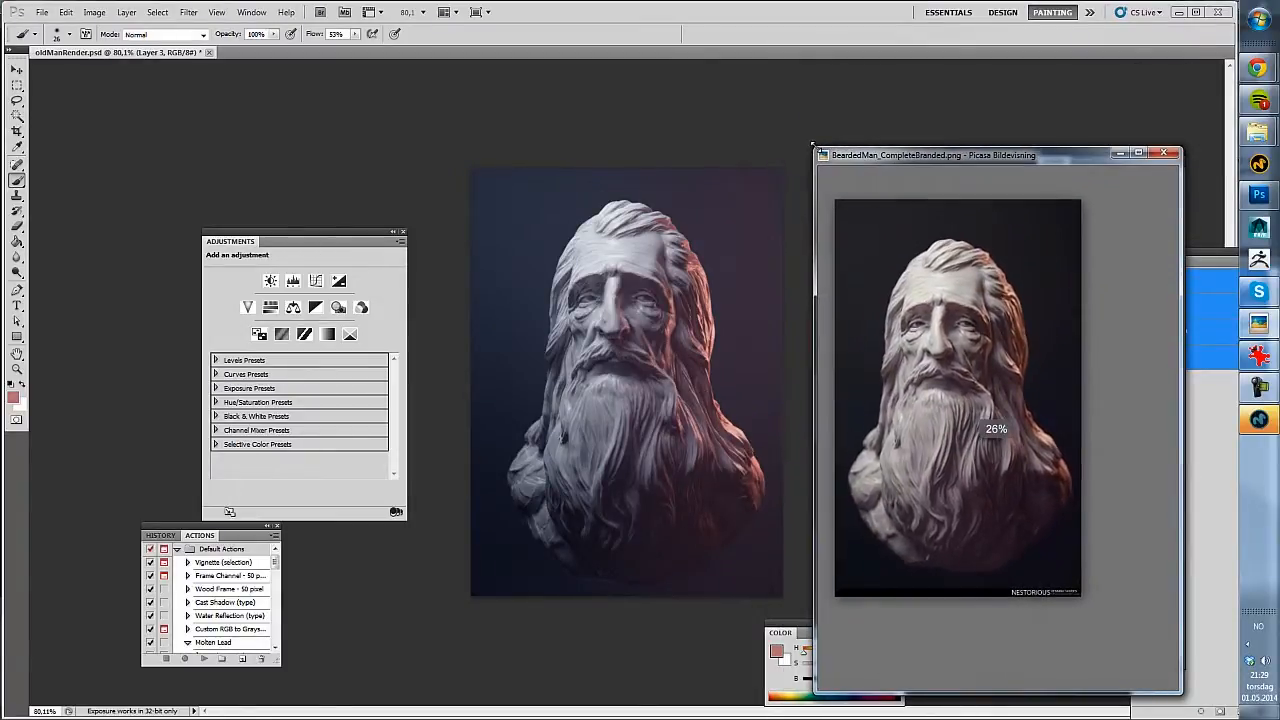
- Switch to lights.jpg in IrfanView and position its window to examine the light setup
mouse_move(1253, 68)
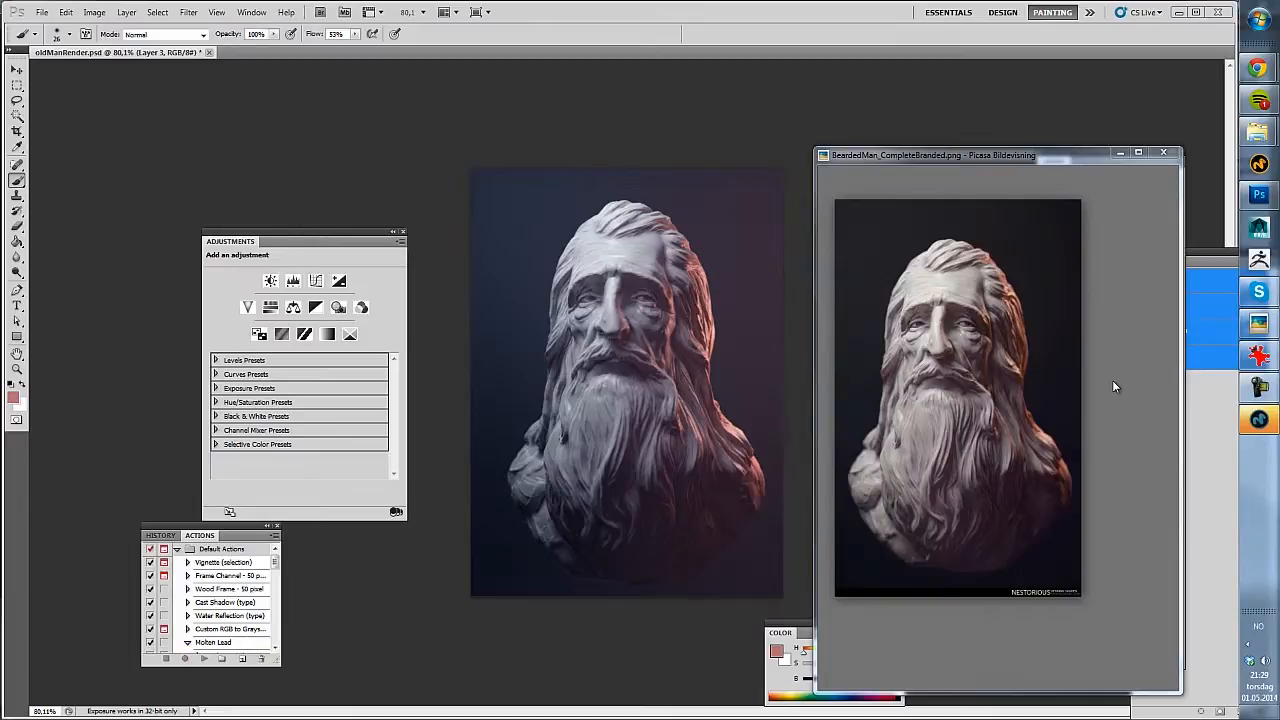
click(1259, 354)
drag(854, 168, 409, 86)
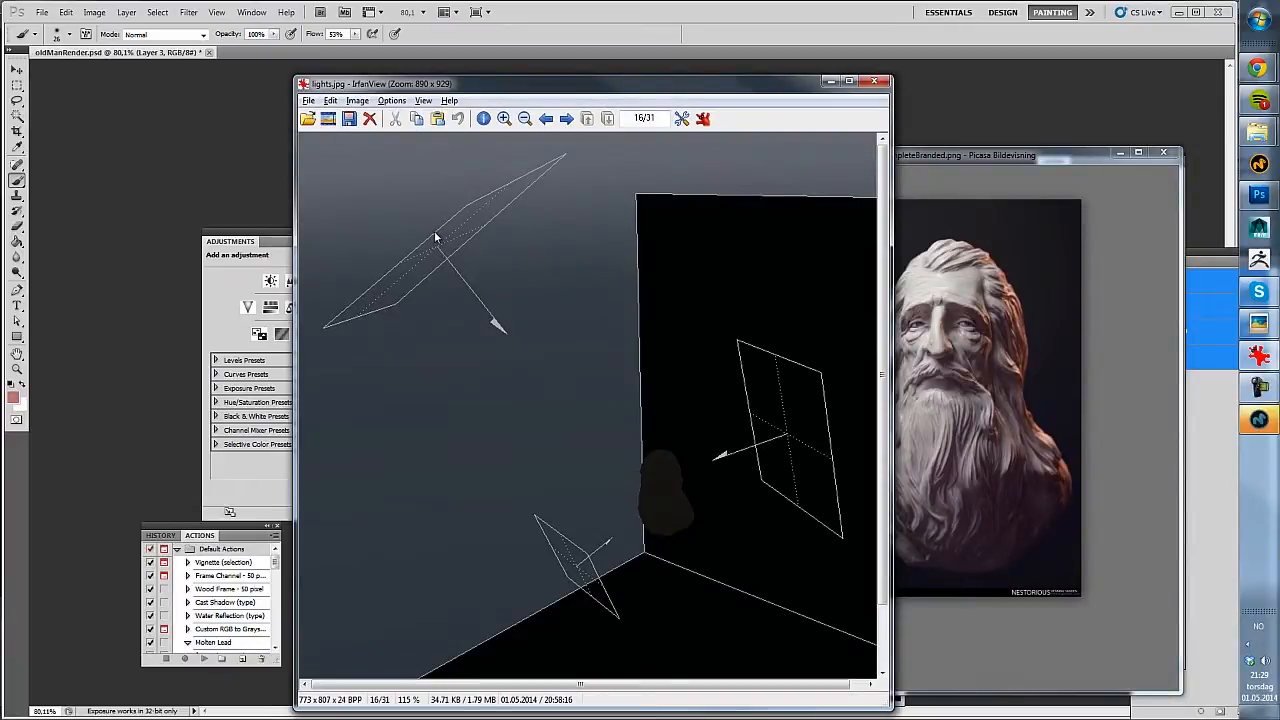